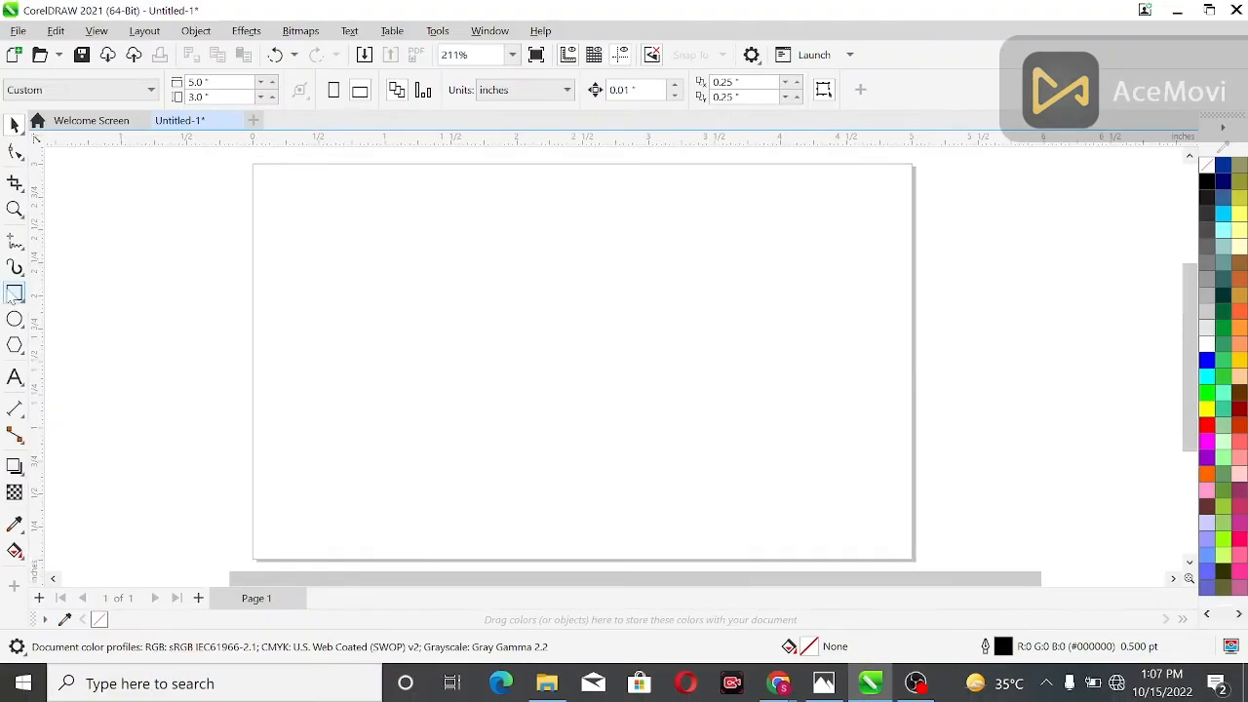
Draw a thin vertical rectangle about 0.12 by 2.33 inches on the page's left half and set its rotation to 150 degrees
{"action": "left_click", "coordinate": [14, 294]}
{"action": "mouse_move", "coordinate": [447, 232]}
{"action": "left_mouse_down"}
{"action": "mouse_move", "coordinate": [504, 242]}
{"action": "mouse_move", "coordinate": [458, 284]}
{"action": "mouse_move", "coordinate": [465, 542]}
{"action": "left_mouse_up"}
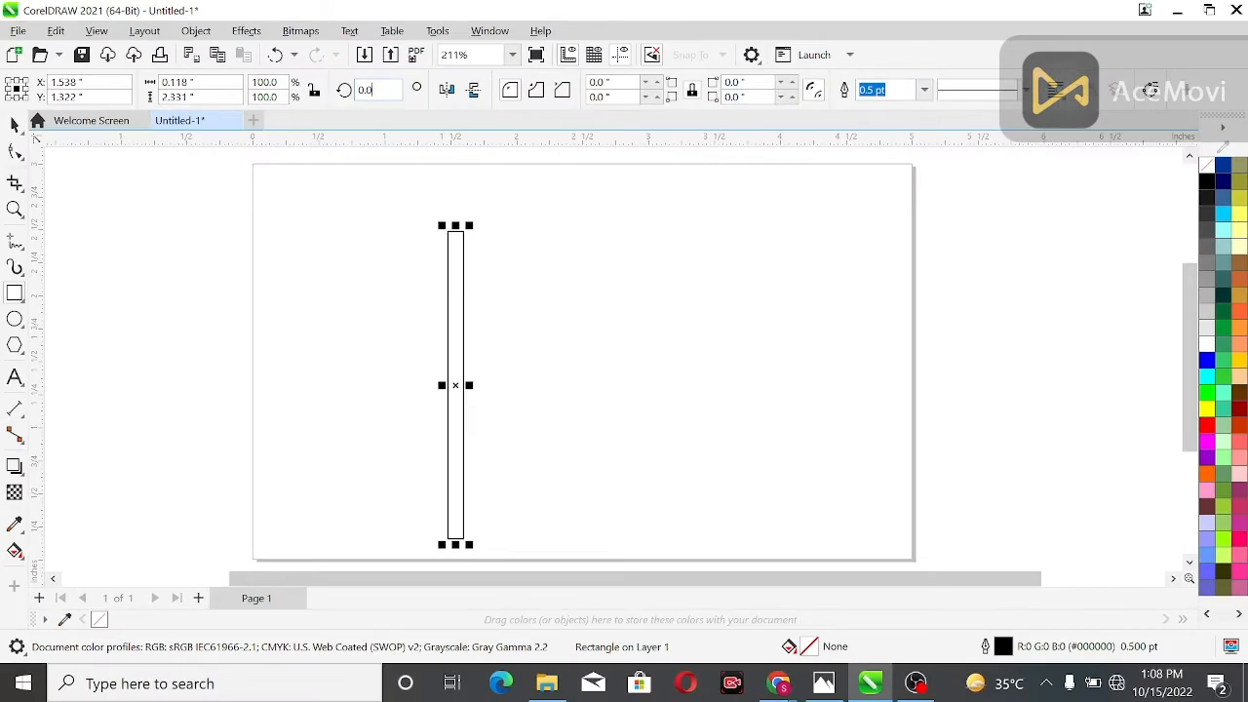
{"action": "left_click_drag", "start_coordinate": [377, 91], "coordinate": [349, 93]}
{"action": "type", "text": "150"}
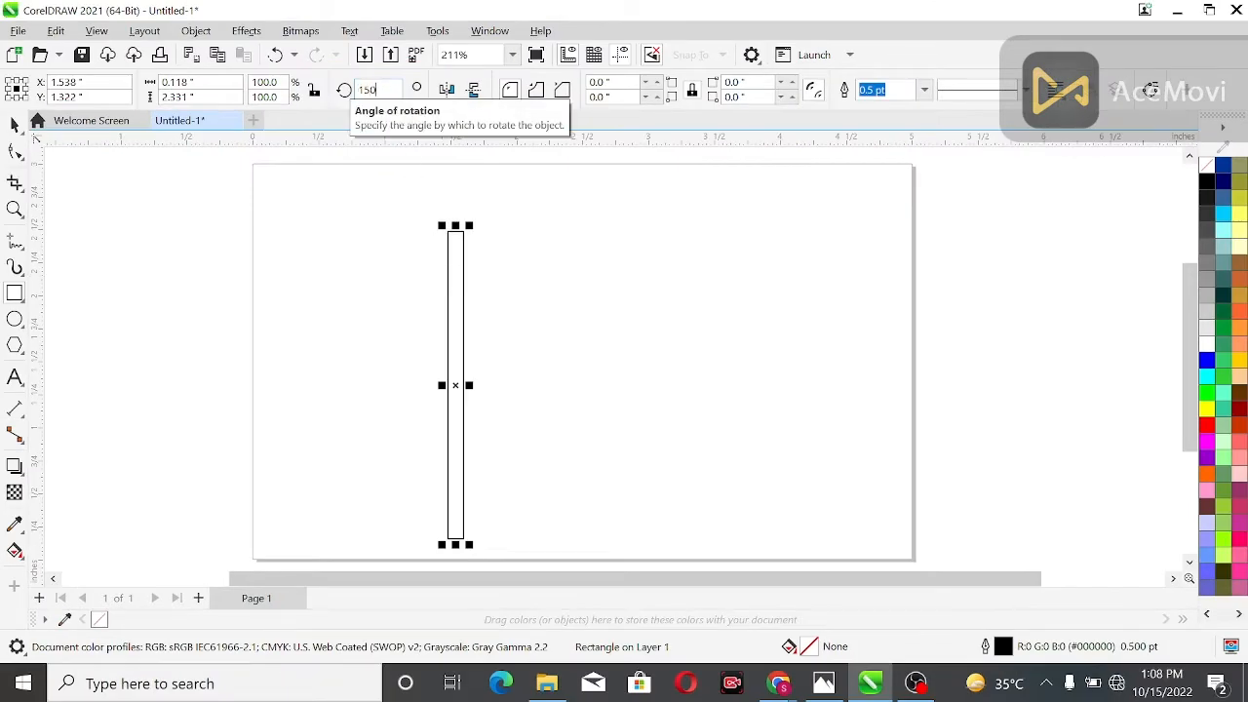
{"action": "key", "text": "Return"}
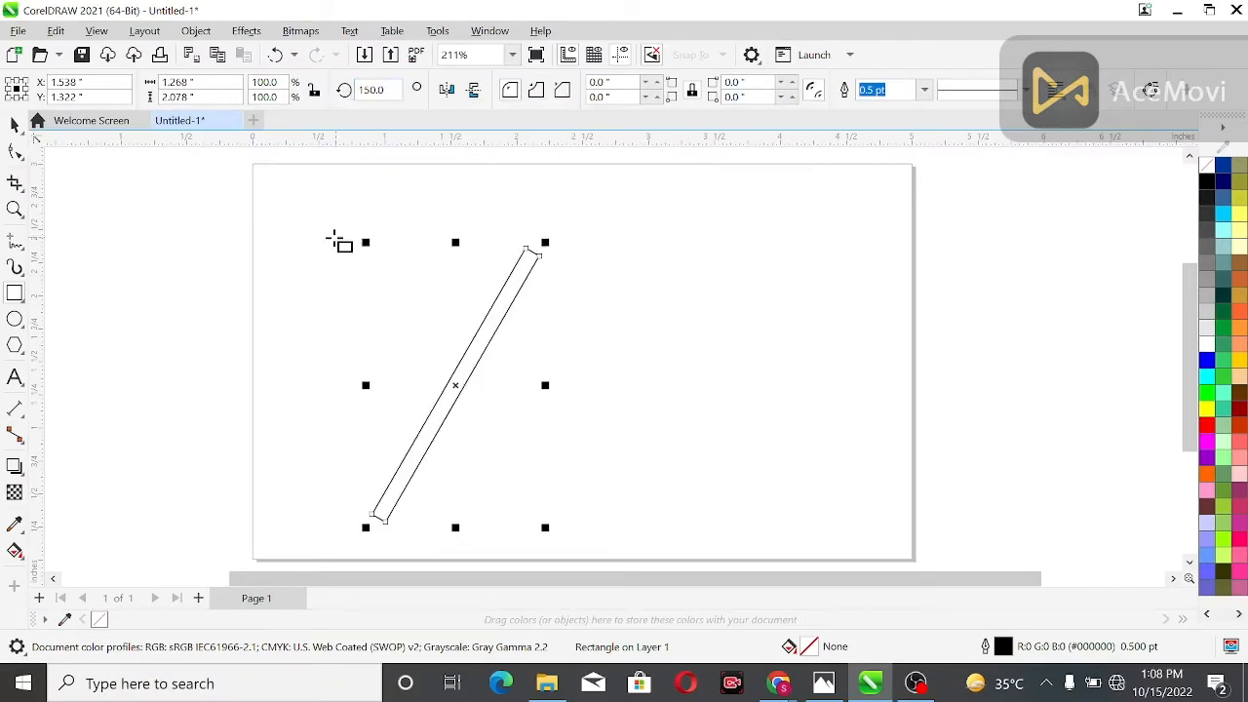
Copy the slanted bar and paste the duplicate onto the page
{"action": "left_click", "coordinate": [15, 124]}
{"action": "right_click", "coordinate": [499, 282]}
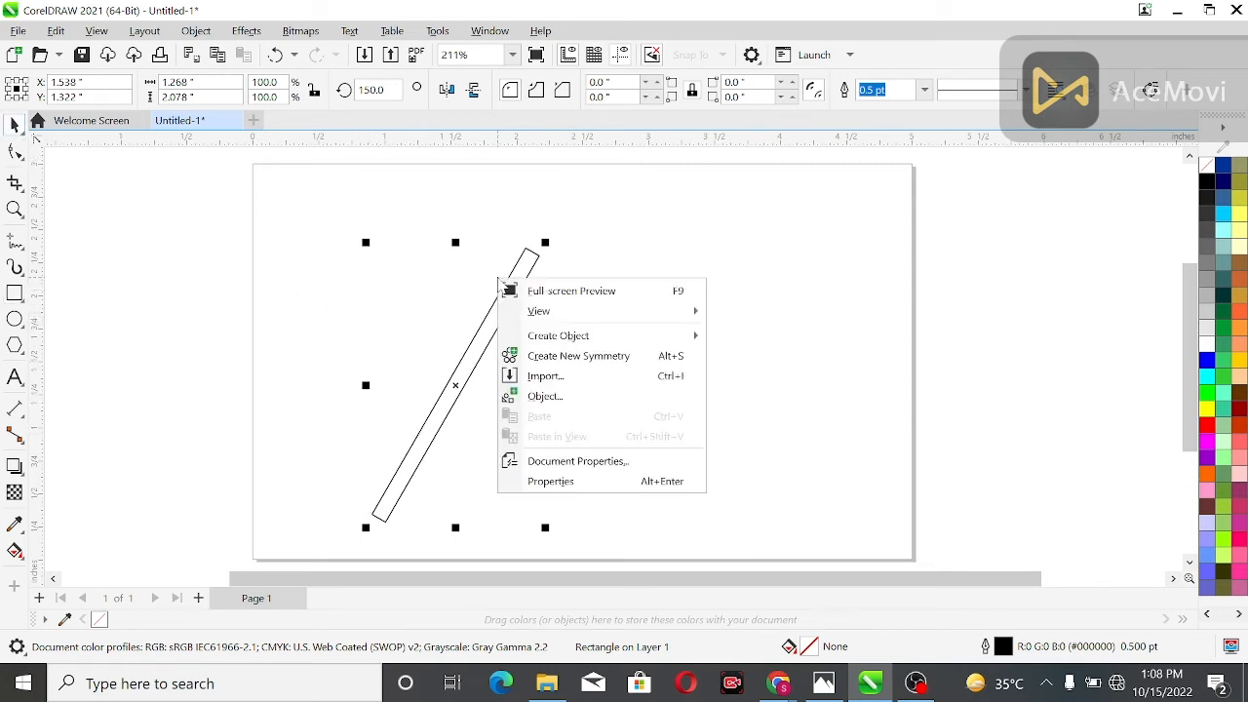
{"action": "left_click", "coordinate": [460, 353]}
{"action": "right_click", "coordinate": [462, 361]}
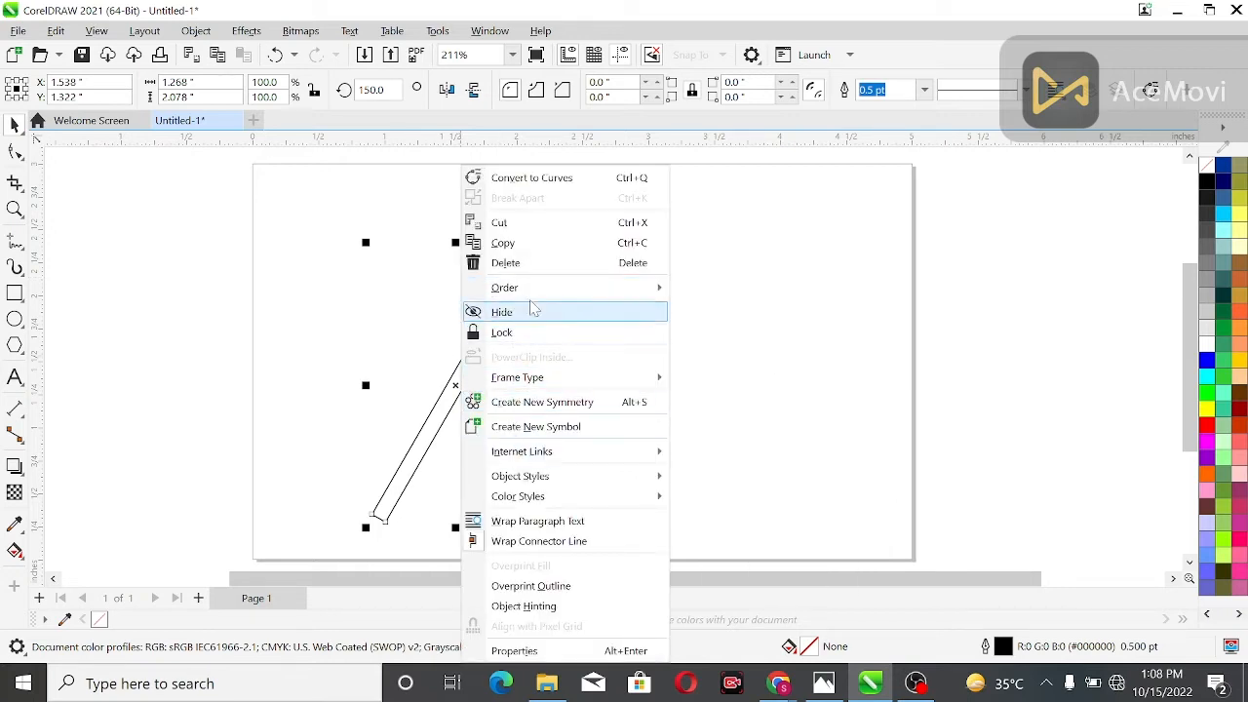
{"action": "left_click", "coordinate": [530, 246]}
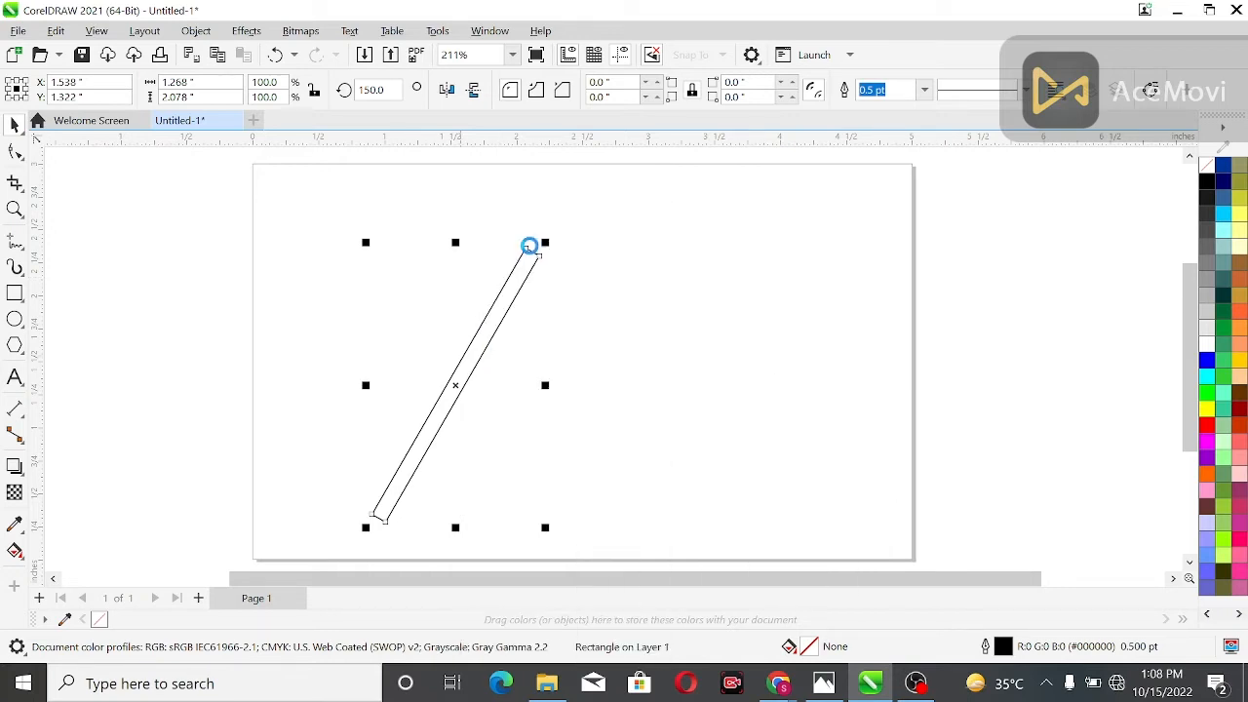
{"action": "right_click", "coordinate": [654, 243]}
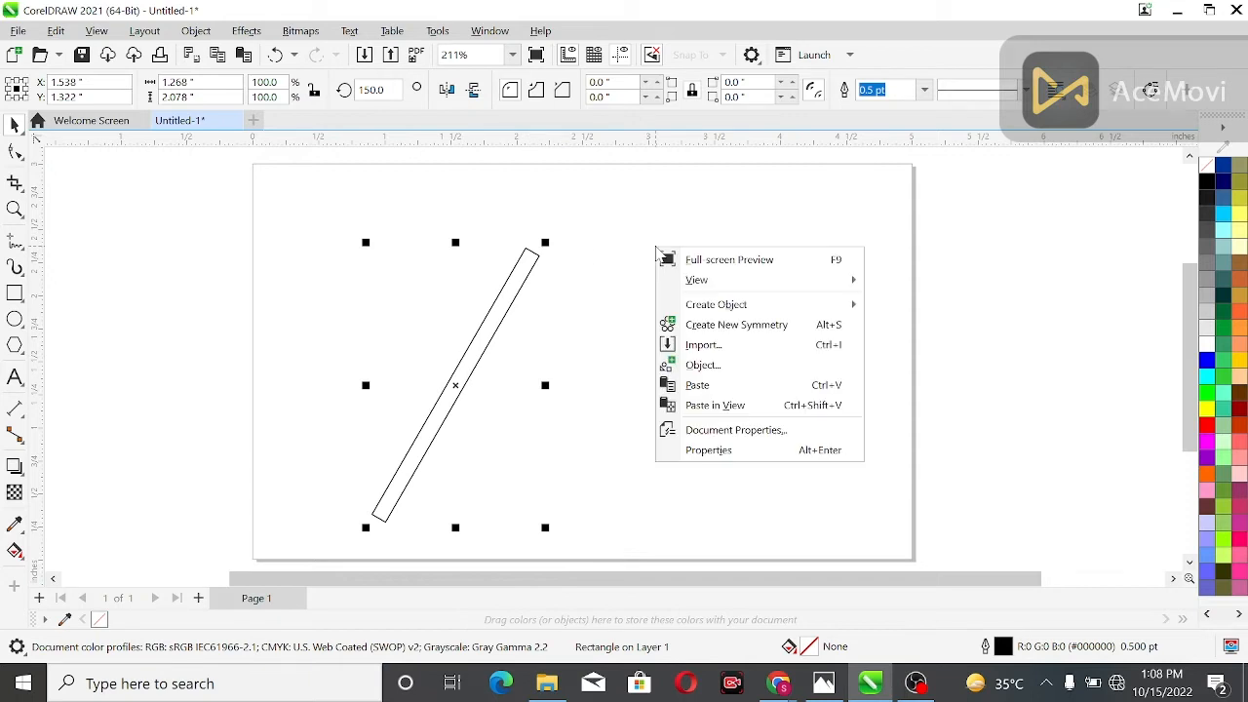
{"action": "left_click", "coordinate": [704, 386]}
Set the pasted bar's rotation to 30 degrees so the two bars form an X
{"action": "left_click", "coordinate": [375, 89]}
{"action": "type", "text": "30"}
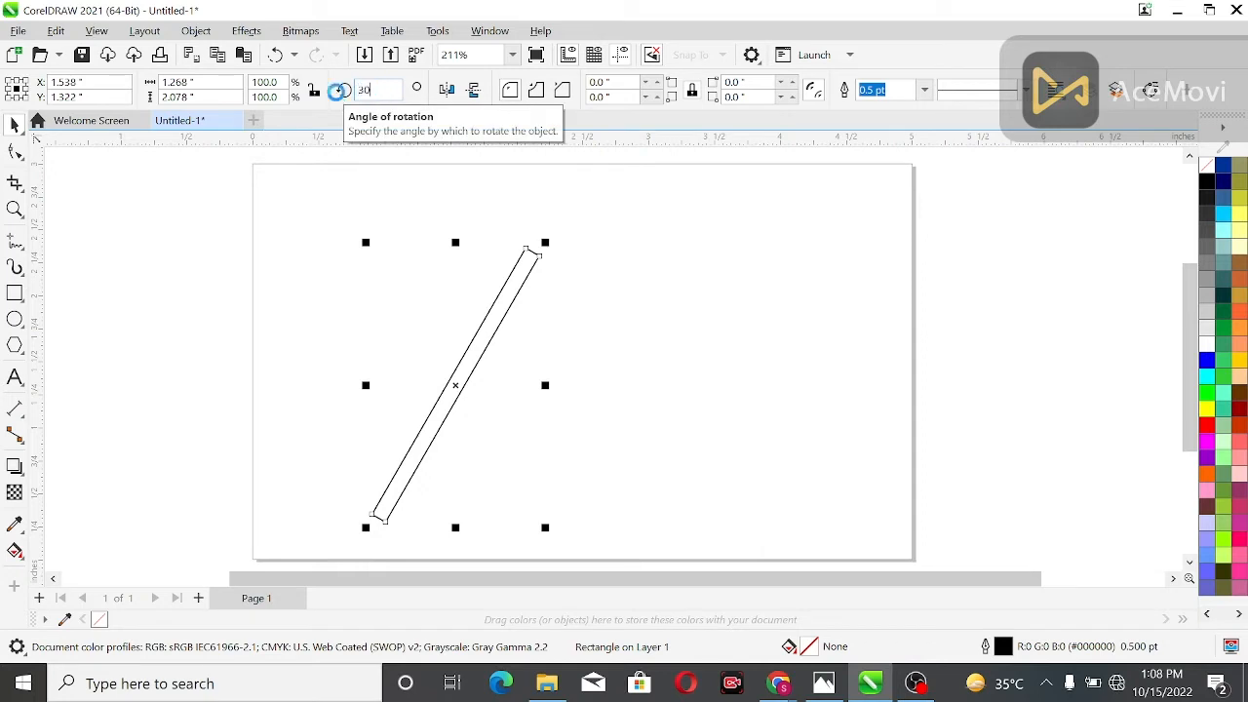
{"action": "key", "text": "Return"}
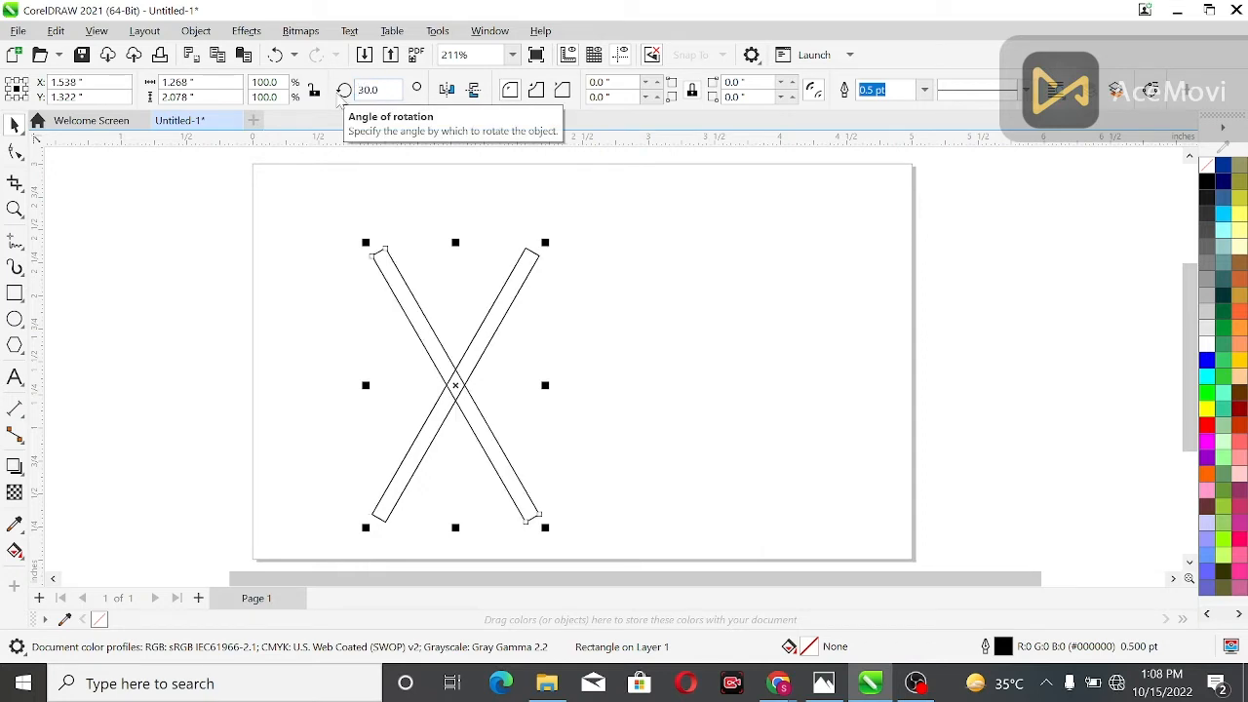
{"action": "left_click", "coordinate": [223, 318]}
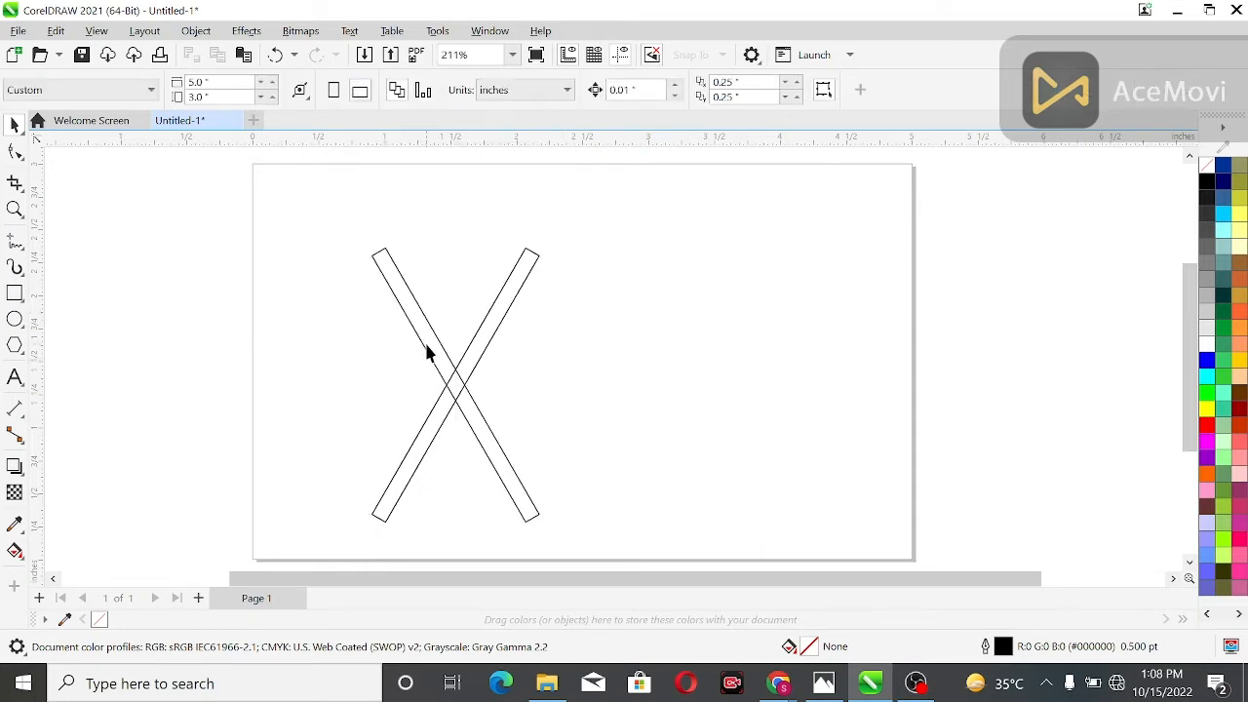
Nudge the 30-degree bar right to X about 2.45 inches so it crosses the other bar near their upper ends
{"action": "left_click", "coordinate": [426, 353]}
{"action": "key", "text": "Right"}
{"action": "key", "text": "Right"}
{"action": "key", "text": "Right"}
{"action": "key", "text": "Right"}
{"action": "key", "text": "Right"}
{"action": "key", "text": "Right"}
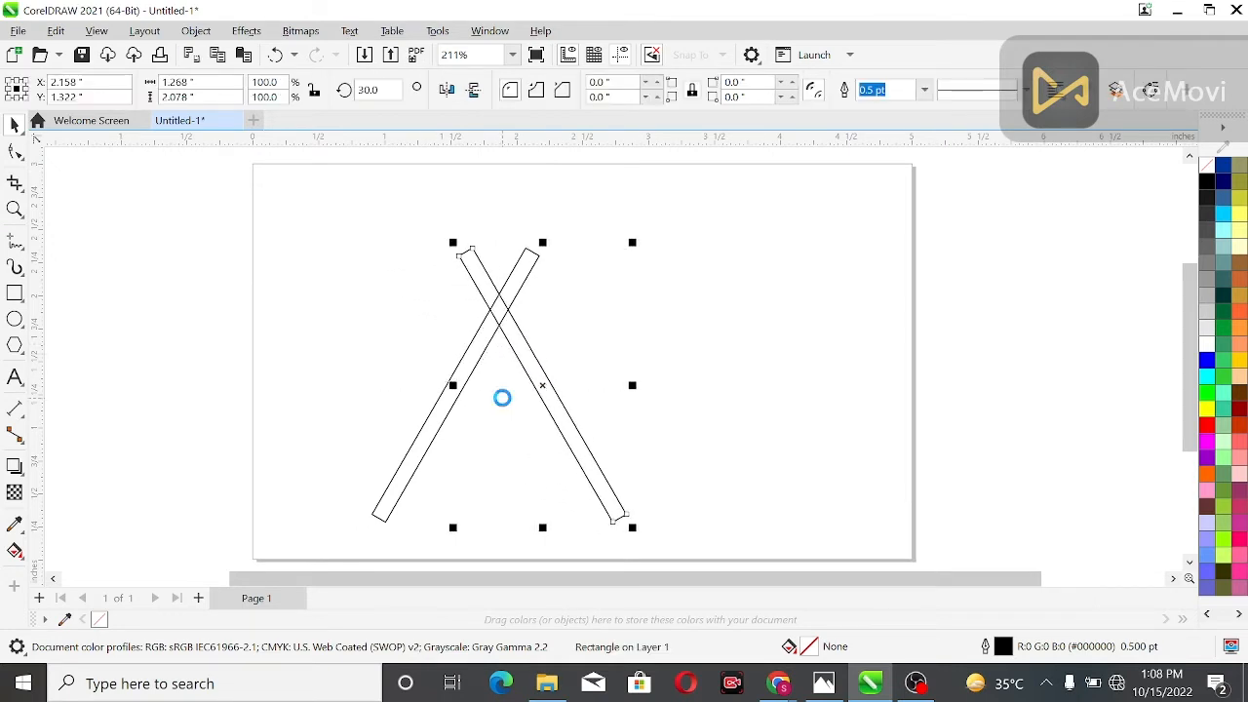
{"action": "key", "text": "Right"}
{"action": "key", "text": "Right"}
{"action": "key", "text": "Right"}
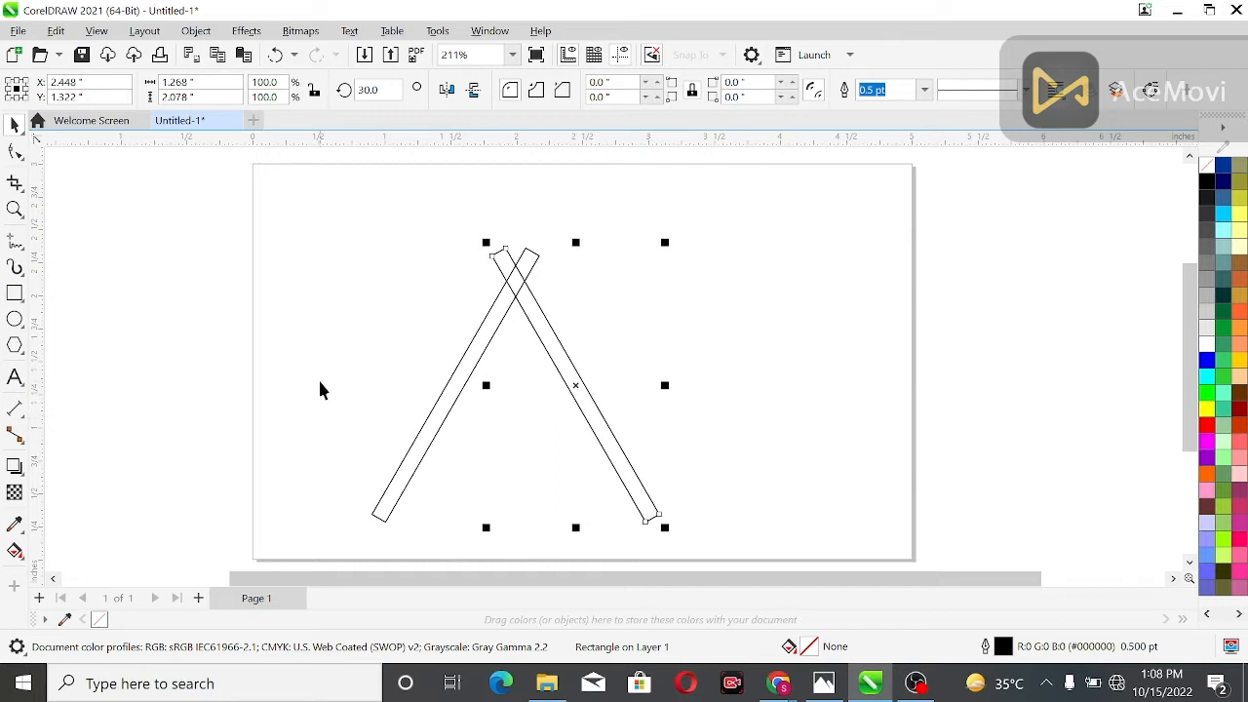
Duplicate the triangle's left slanted bar and move the copy clear to its left
{"action": "left_click", "coordinate": [381, 478]}
{"action": "left_click", "coordinate": [397, 492]}
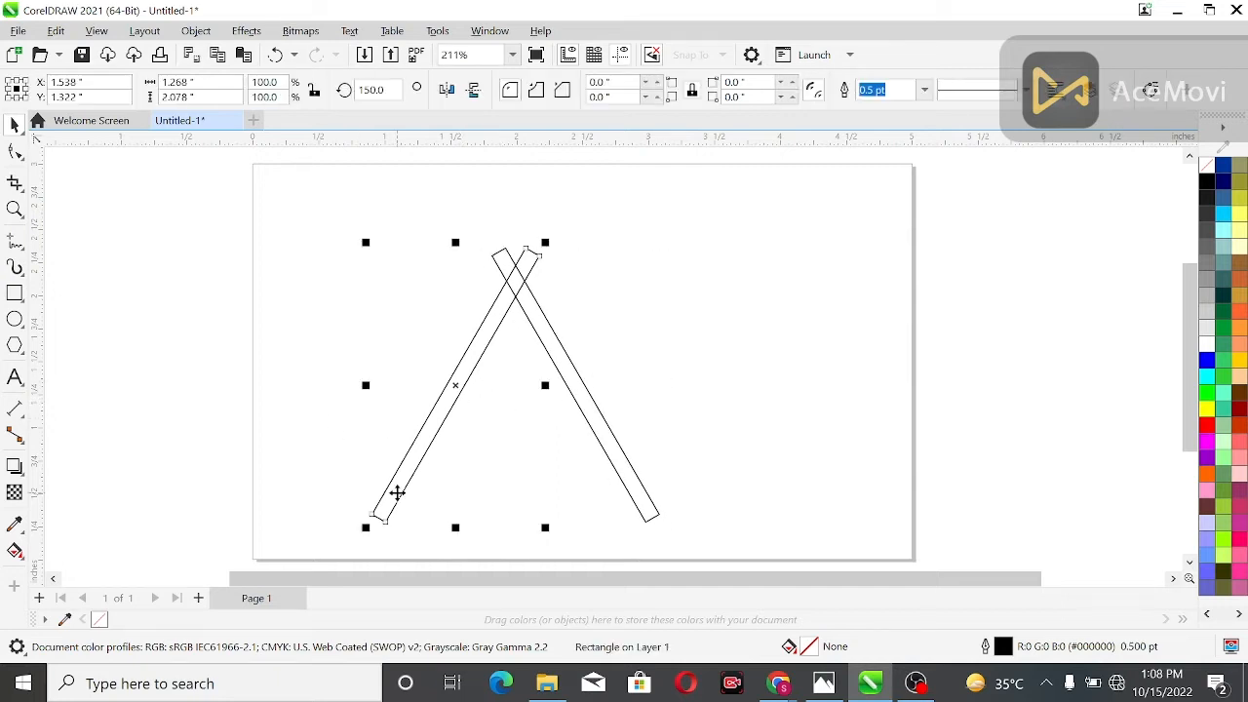
{"action": "key", "text": "ctrl+d"}
{"action": "left_click_drag", "start_coordinate": [491, 357], "coordinate": [274, 362]}
Rotate the duplicate bar to 90 degrees and place it across the lower ends of the two slanted bars as the base
{"action": "left_click", "coordinate": [372, 90]}
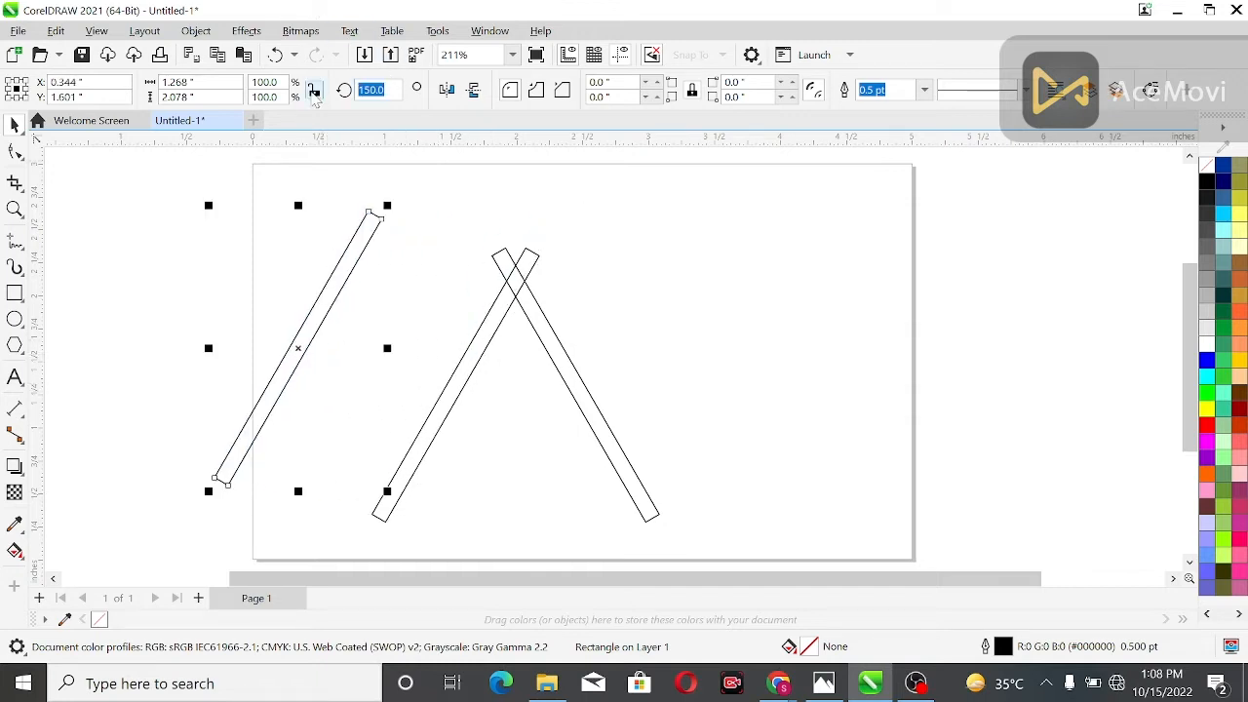
{"action": "type", "text": "0"}
{"action": "key", "text": "Return"}
{"action": "left_click", "coordinate": [371, 90]}
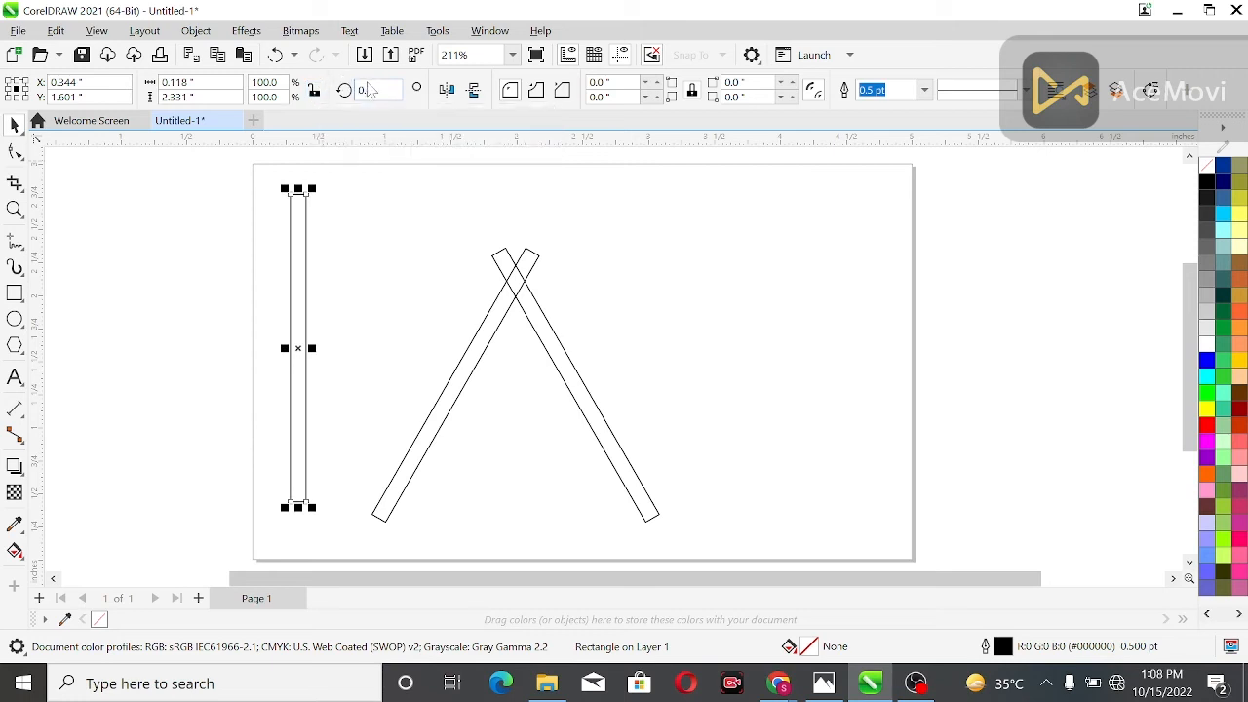
{"action": "left_click_drag", "start_coordinate": [378, 91], "coordinate": [335, 97]}
{"action": "type", "text": "90"}
{"action": "key", "text": "Return"}
{"action": "left_click", "coordinate": [274, 231]}
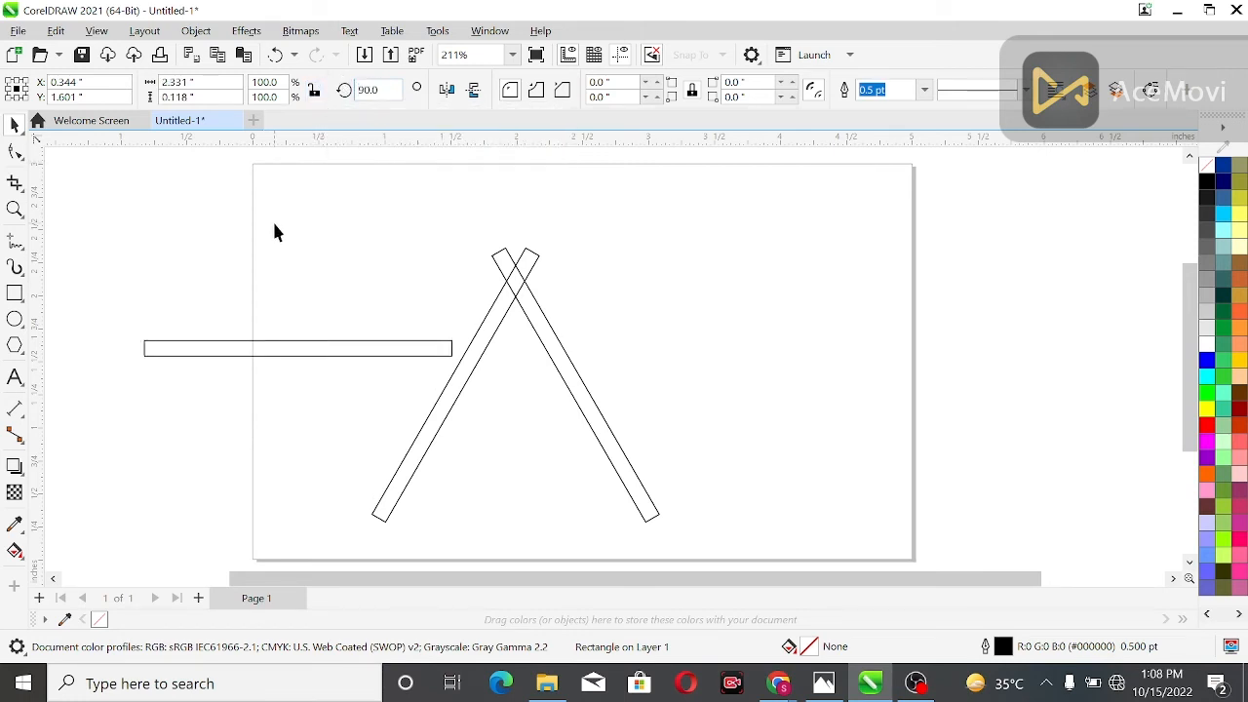
{"action": "left_click_drag", "start_coordinate": [264, 348], "coordinate": [488, 497]}
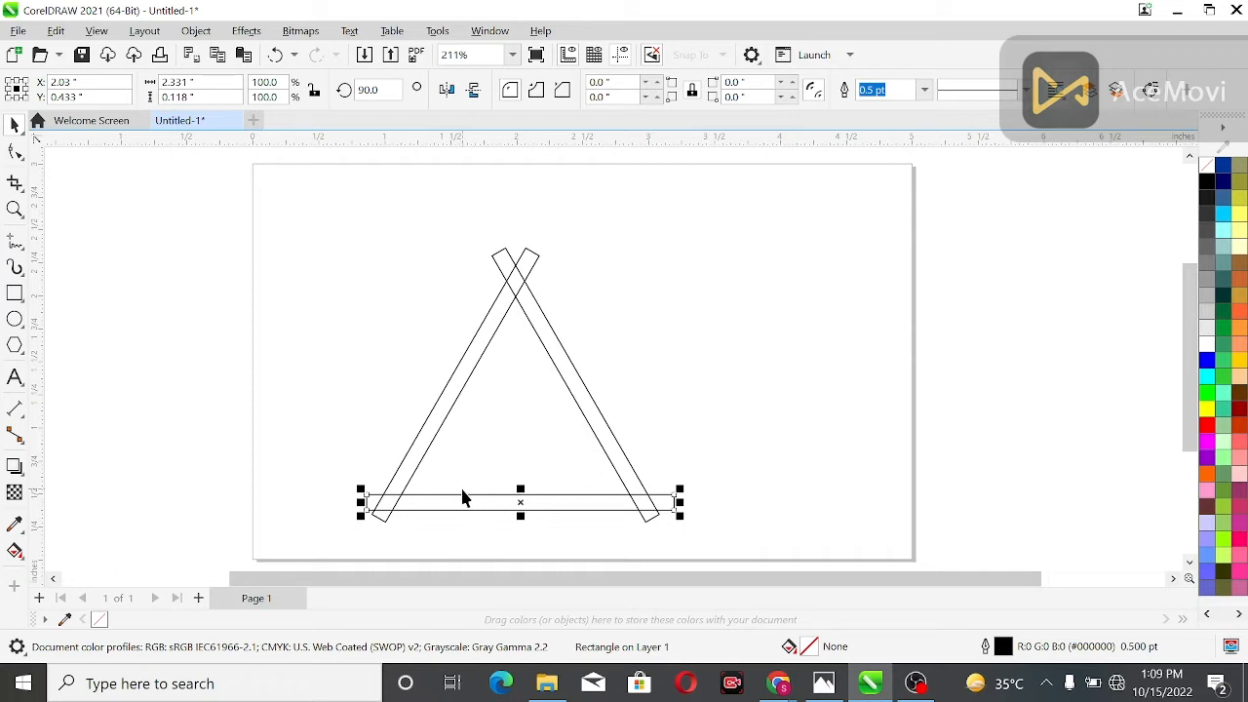
Duplicate the left slanted bar and nudge the copy about 0.19 inches right and 0.04 inches down, parallel inside the triangle
{"action": "left_click", "coordinate": [419, 456]}
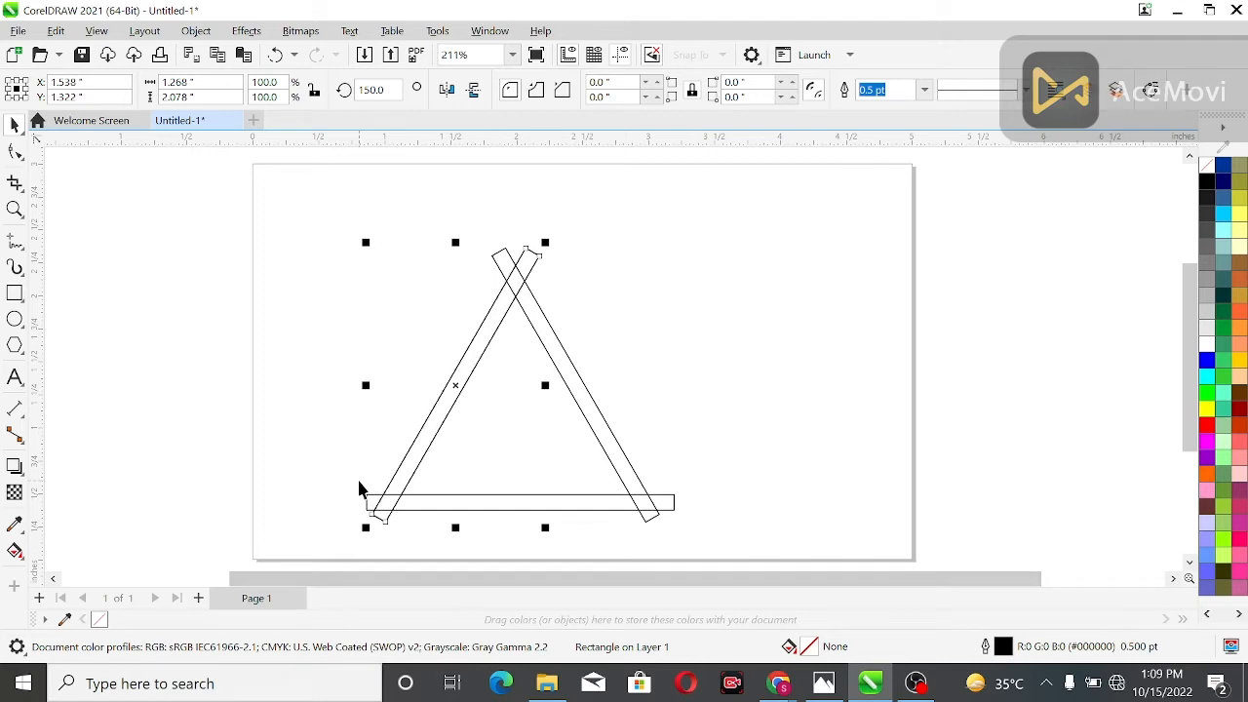
{"action": "key", "text": "plus"}
{"action": "key", "text": "Right"}
{"action": "key", "text": "Right"}
{"action": "key", "text": "Right"}
{"action": "key", "text": "Right"}
{"action": "key", "text": "Right"}
{"action": "key", "text": "Right"}
{"action": "key", "text": "Right"}
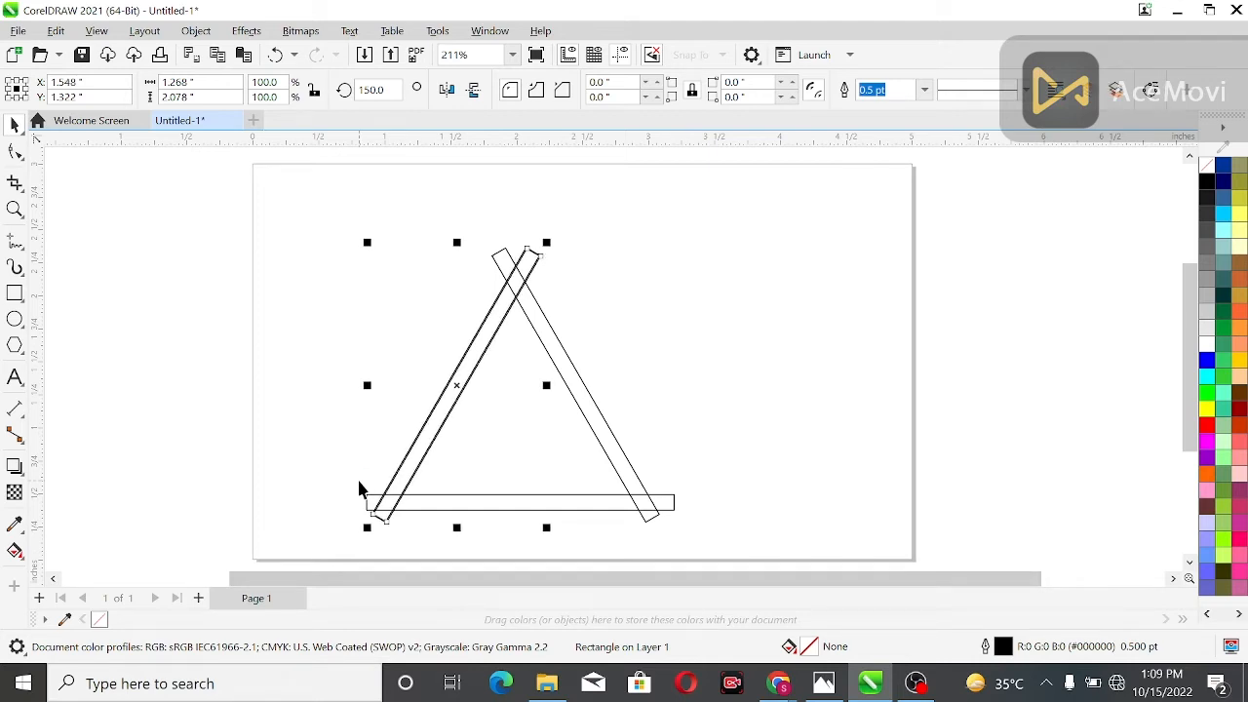
{"action": "key", "text": "Right"}
{"action": "key", "text": "Right"}
{"action": "key", "text": "Right"}
{"action": "key", "text": "Right"}
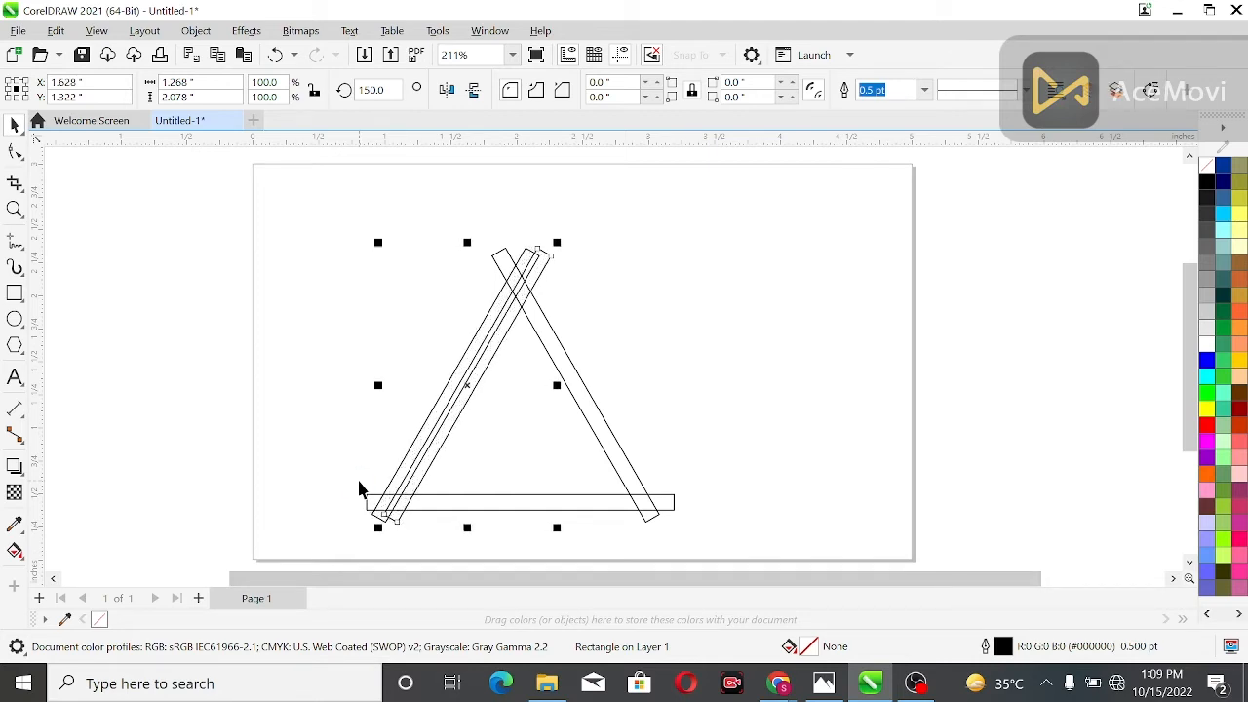
{"action": "key", "text": "Up"}
{"action": "key", "text": "Up"}
{"action": "key", "text": "Up"}
{"action": "key", "text": "Right"}
{"action": "key", "text": "Right"}
{"action": "key", "text": "Right"}
{"action": "key", "text": "Right"}
{"action": "key", "text": "Right"}
{"action": "key", "text": "Right"}
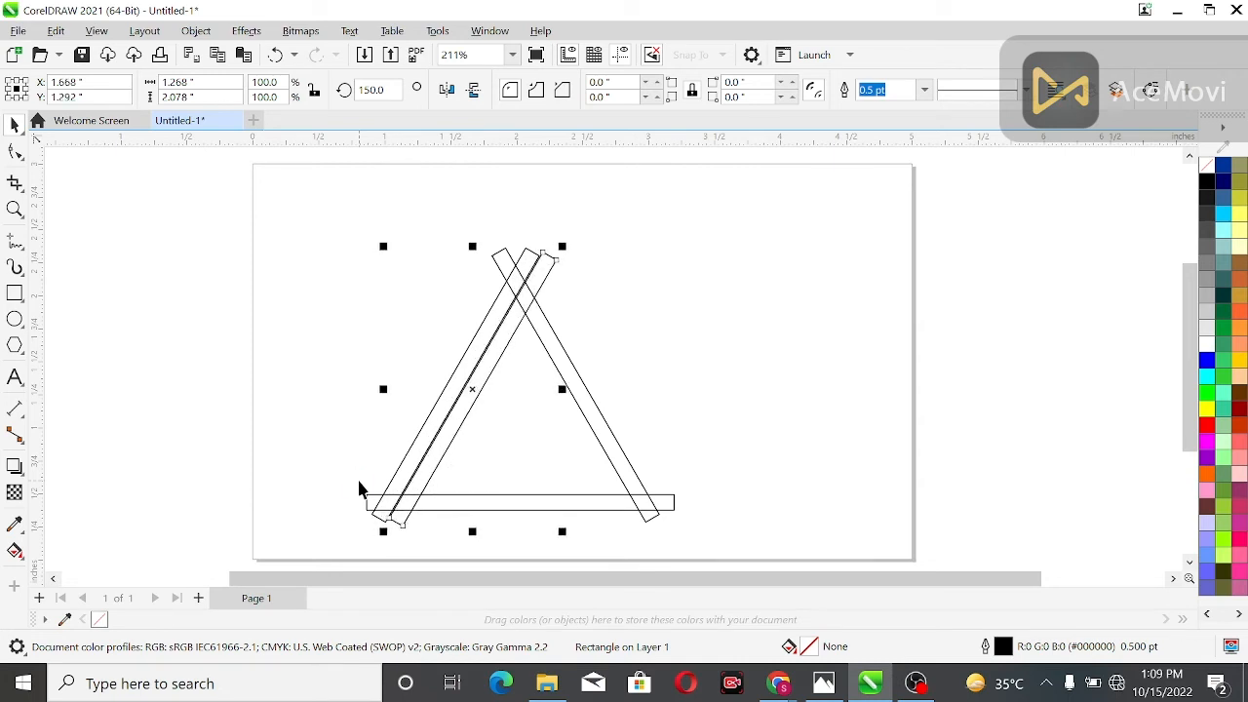
{"action": "key", "text": "Up"}
{"action": "key", "text": "Right"}
{"action": "key", "text": "Right"}
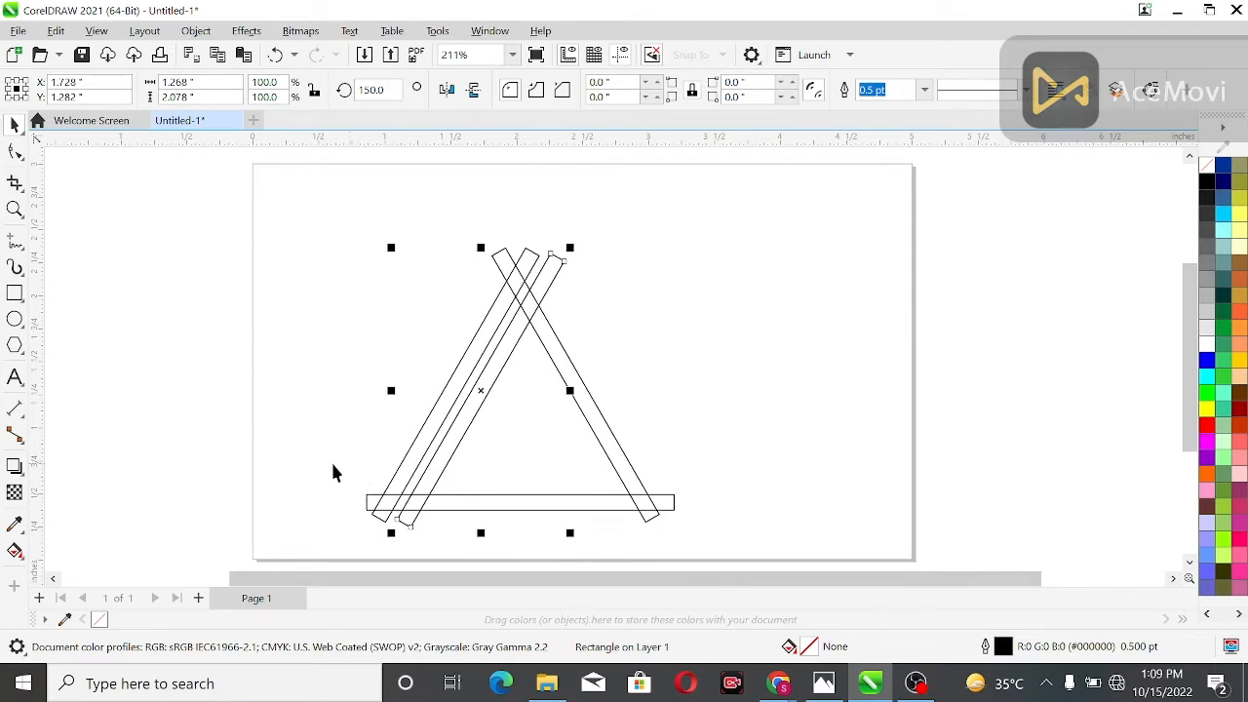
{"action": "left_click", "coordinate": [180, 383]}
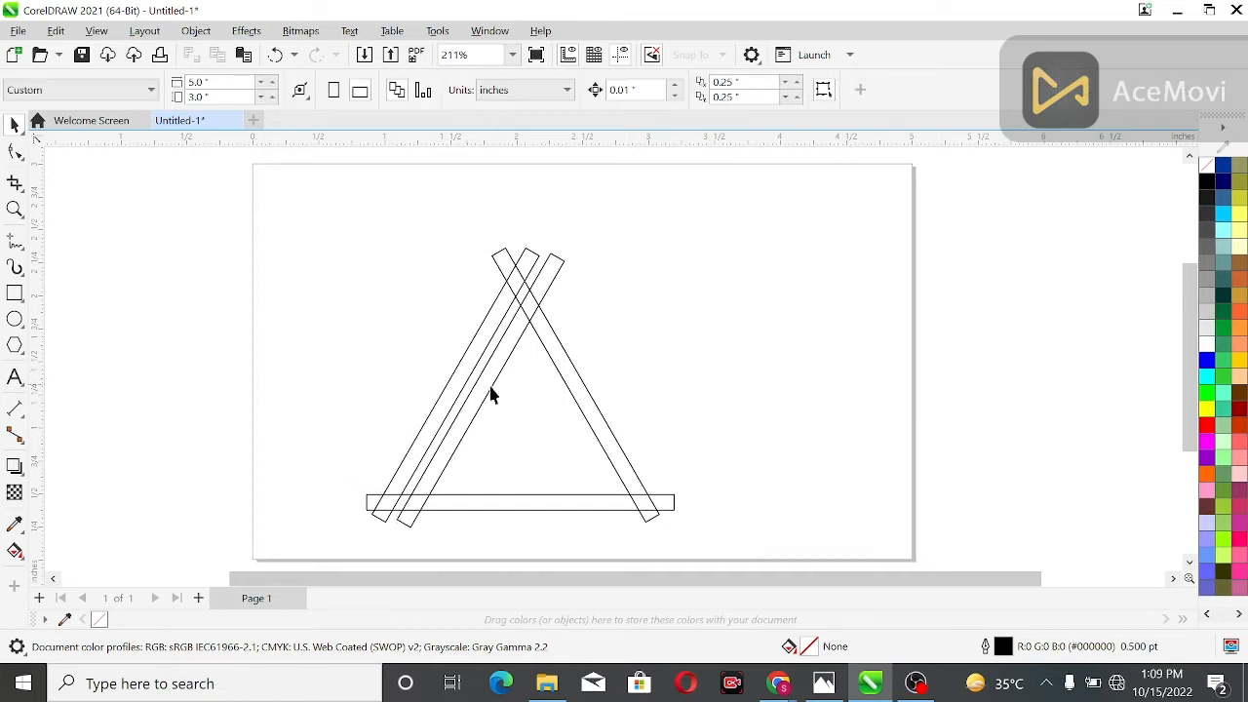
Duplicate the right slanted bar and nudge the copy about 0.19 inches left and 0.05 inches down, parallel inside the triangle
{"action": "left_click", "coordinate": [597, 403]}
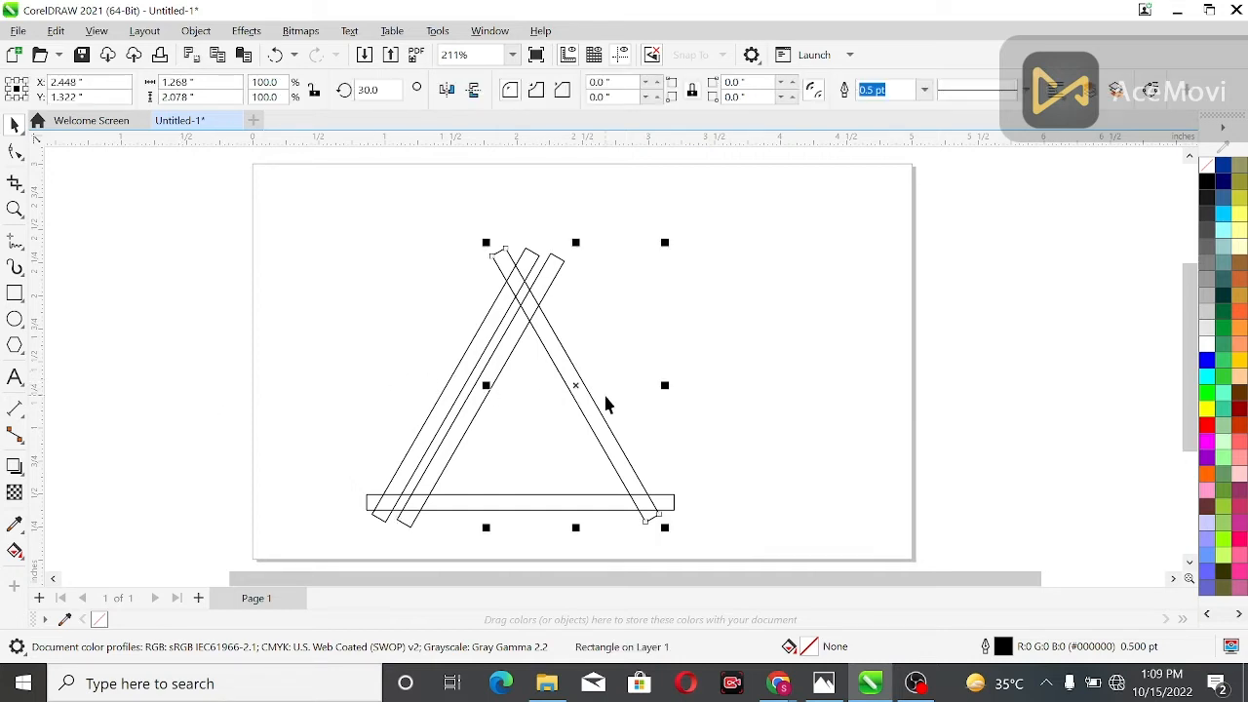
{"action": "key", "text": "Left"}
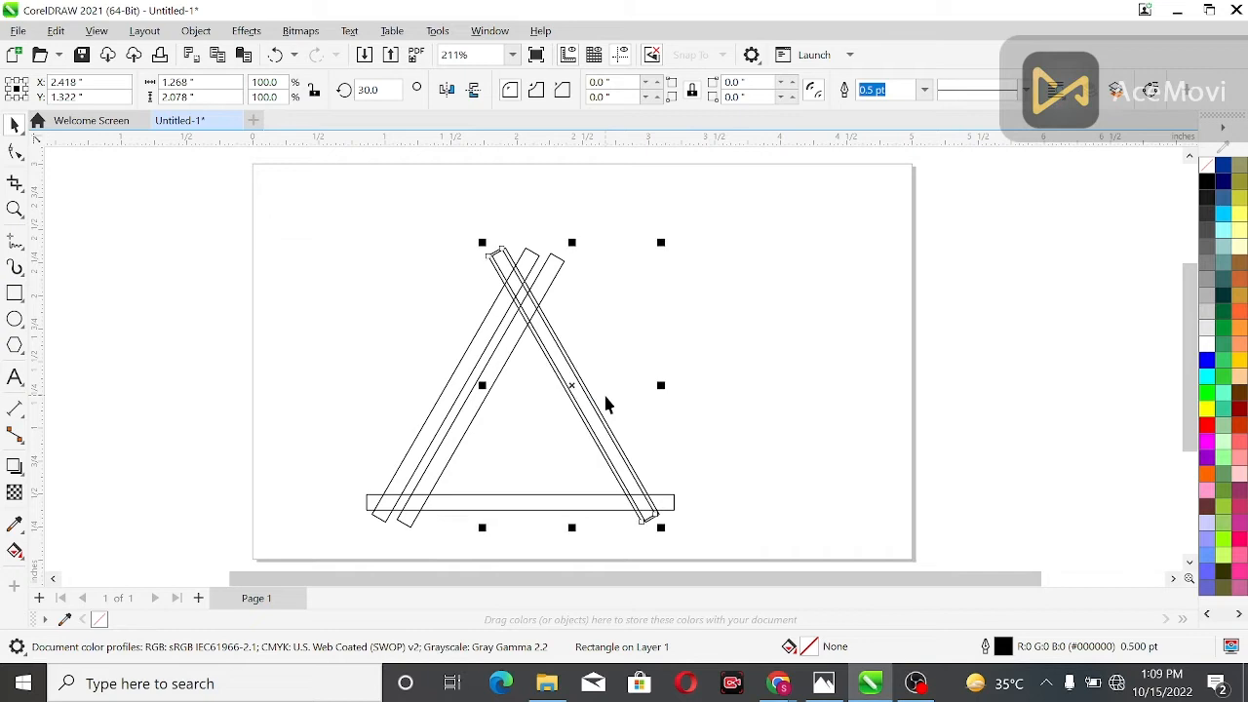
{"action": "key", "text": "Down"}
{"action": "key", "text": "Down"}
{"action": "key", "text": "Down"}
{"action": "key", "text": "Left"}
{"action": "key", "text": "Left"}
{"action": "key", "text": "Left"}
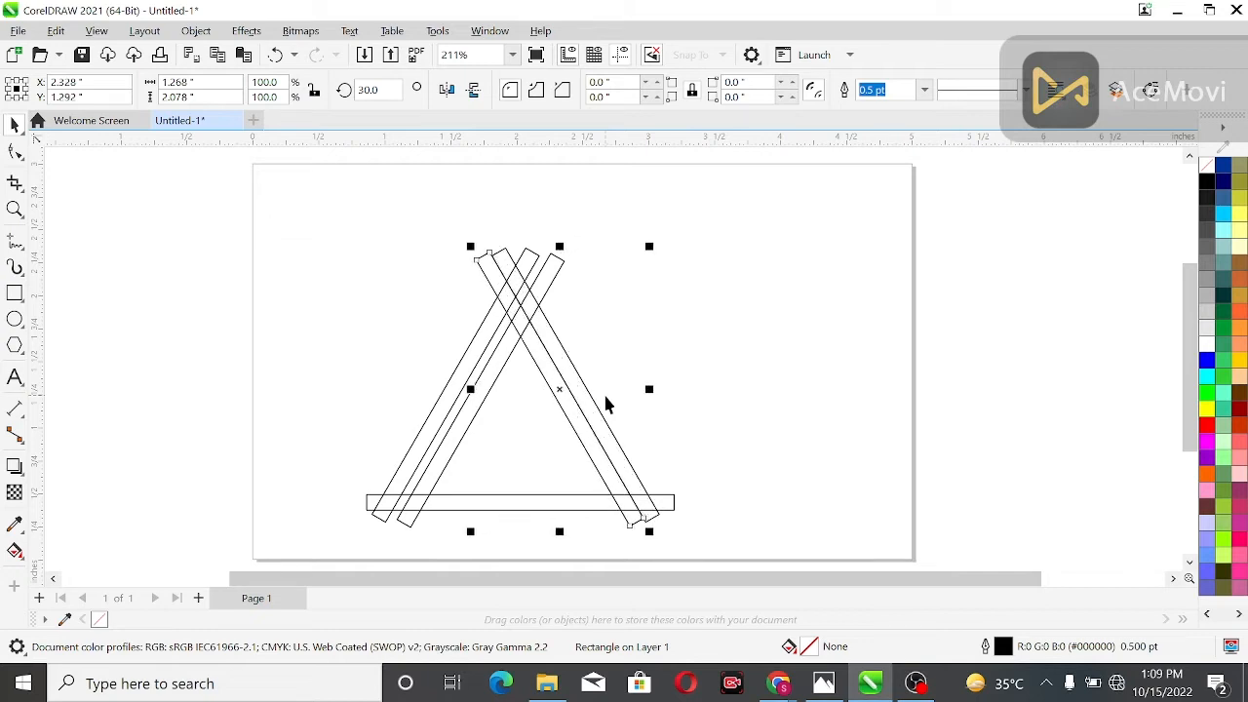
{"action": "key", "text": "Down"}
{"action": "key", "text": "Left"}
{"action": "key", "text": "Left"}
{"action": "key", "text": "Left"}
{"action": "key", "text": "Left"}
{"action": "key", "text": "Left"}
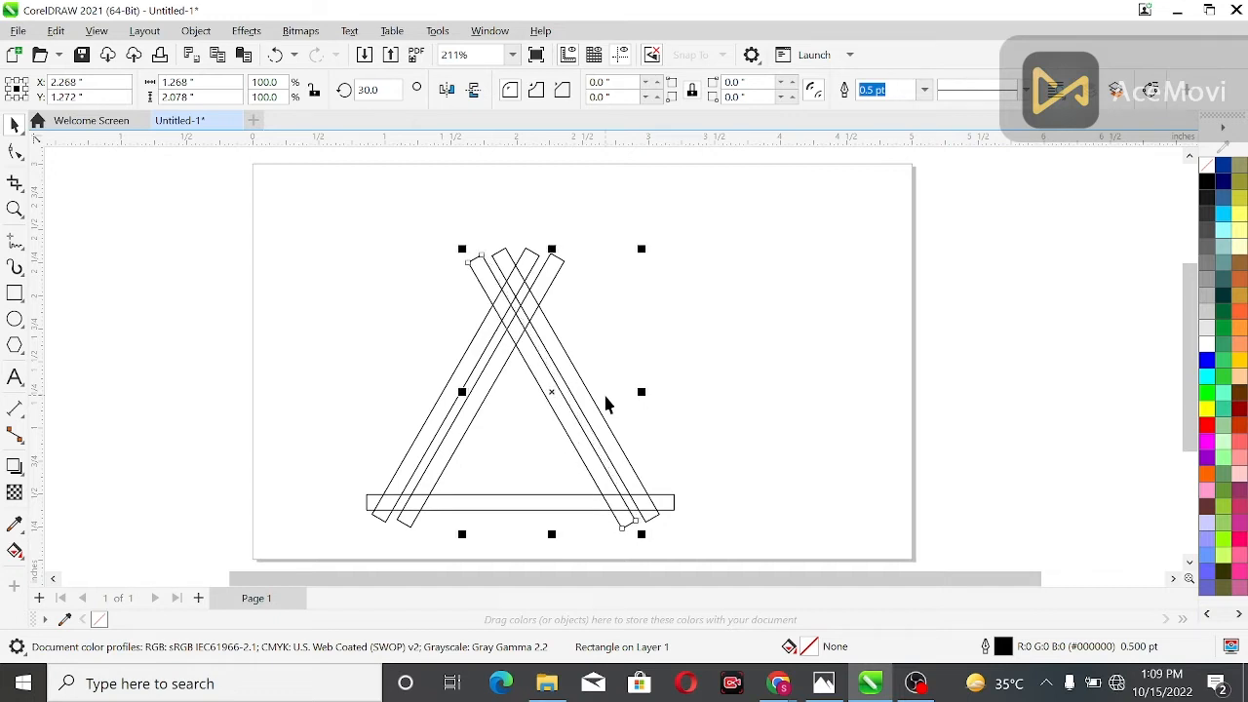
{"action": "key", "text": "Left"}
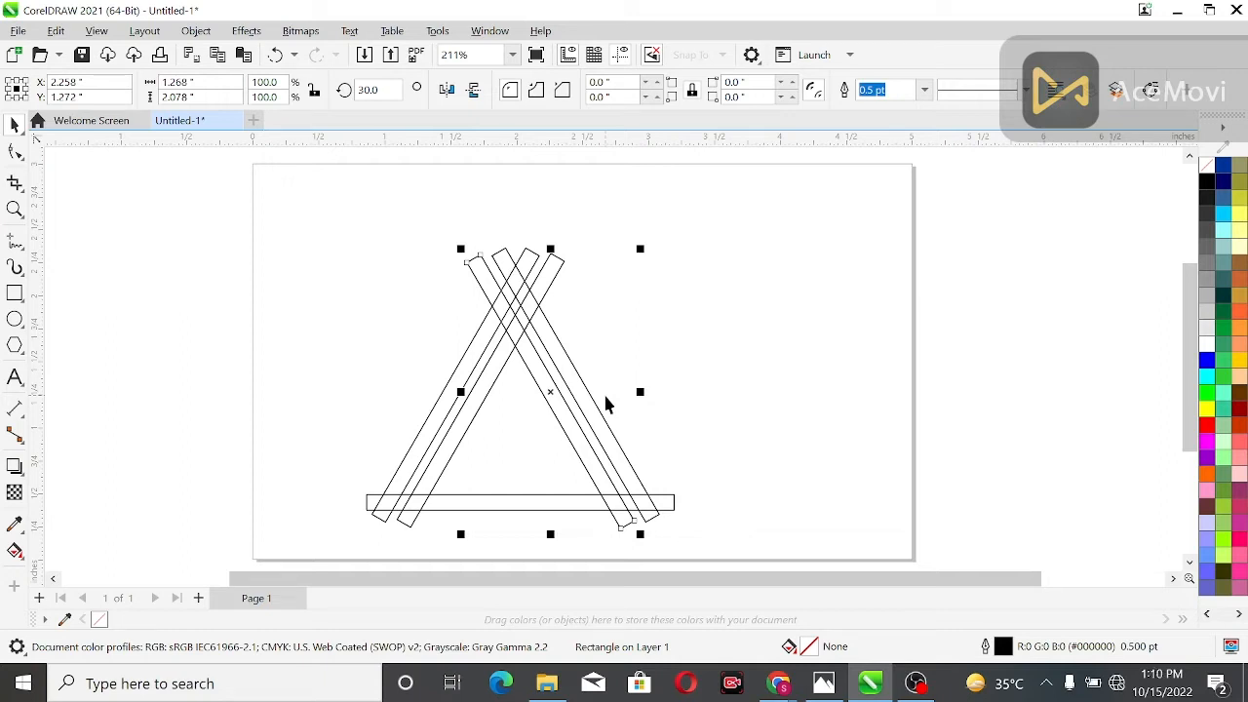
{"action": "left_click", "coordinate": [531, 367]}
{"action": "left_click", "coordinate": [436, 403]}
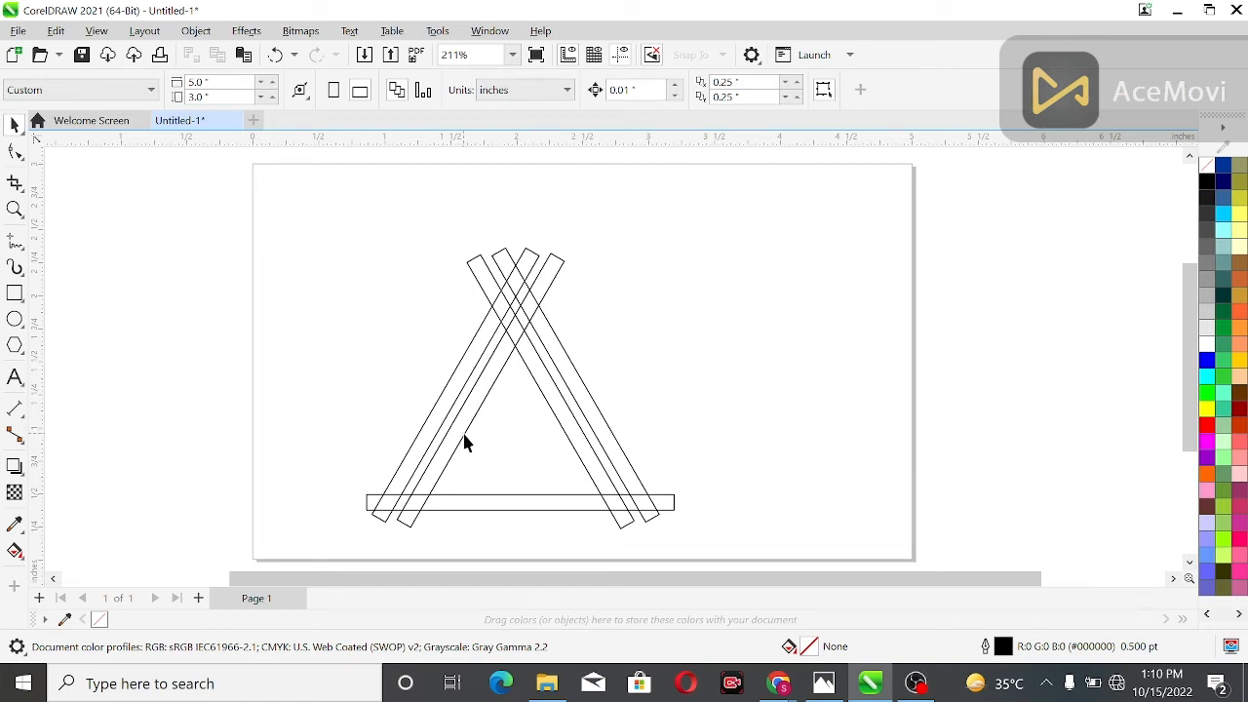
Duplicate the horizontal base bar and nudge the copy up about 0.19 inches, parallel above the original
{"action": "left_click", "coordinate": [476, 505]}
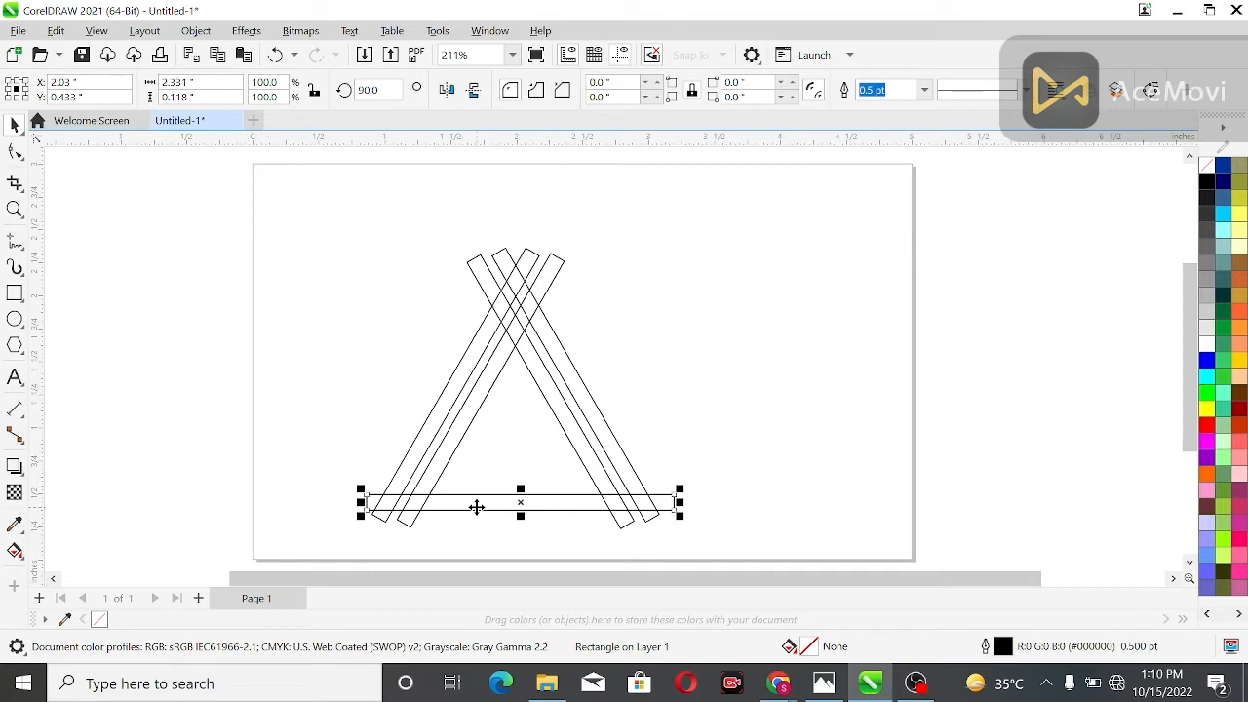
{"action": "key", "text": "Up"}
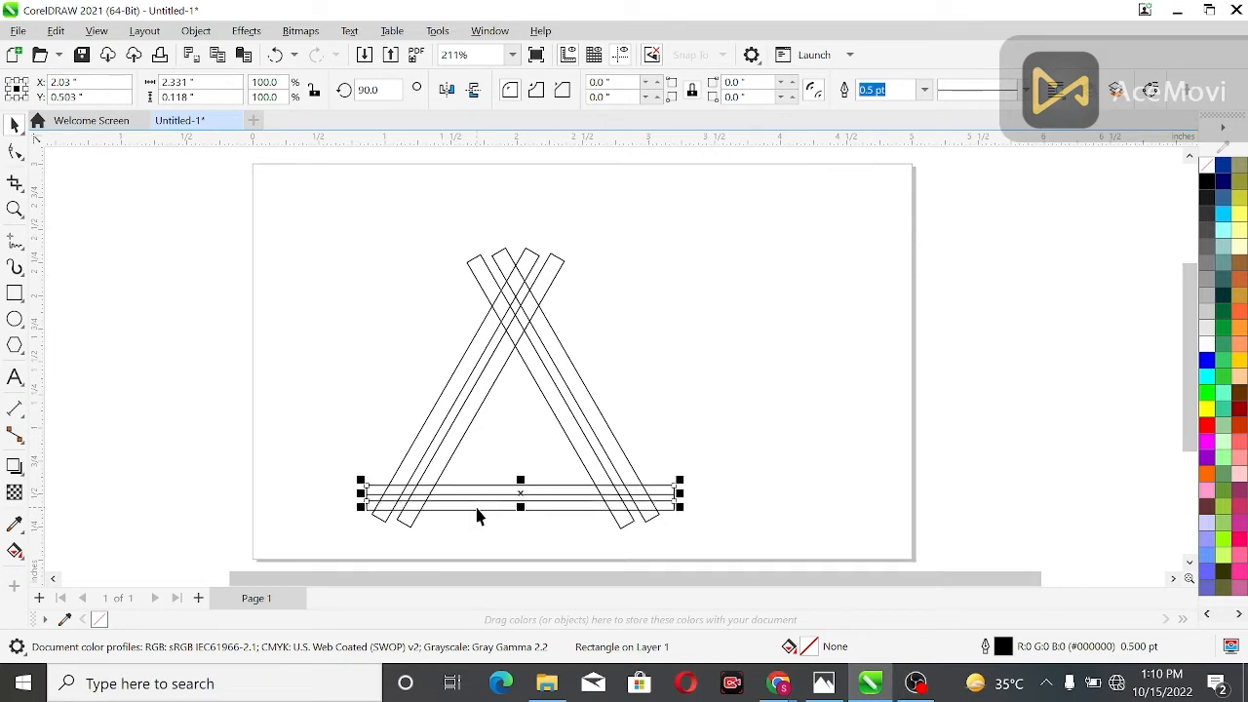
{"action": "key", "text": "Up"}
{"action": "key", "text": "Up"}
{"action": "key", "text": "Up"}
{"action": "key", "text": "Up"}
{"action": "key", "text": "Up"}
{"action": "key", "text": "Up"}
{"action": "key", "text": "Up"}
{"action": "key", "text": "Up"}
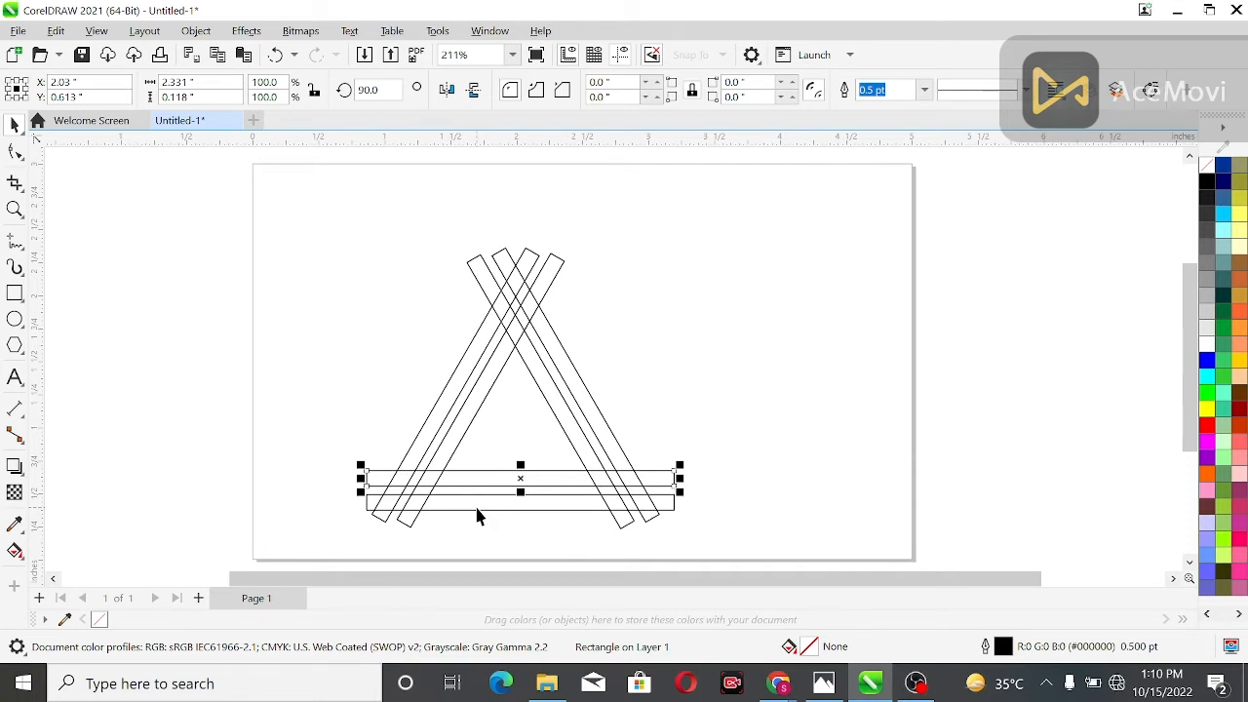
{"action": "key", "text": "Up"}
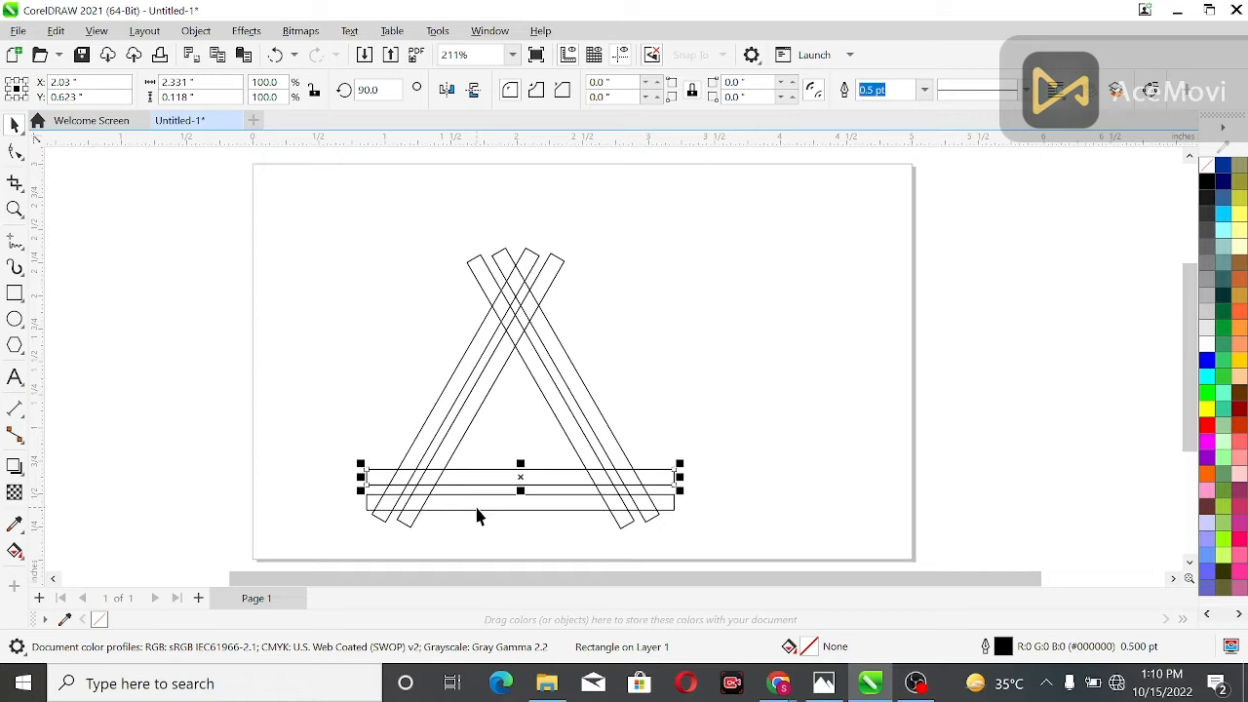
{"action": "left_click", "coordinate": [310, 288]}
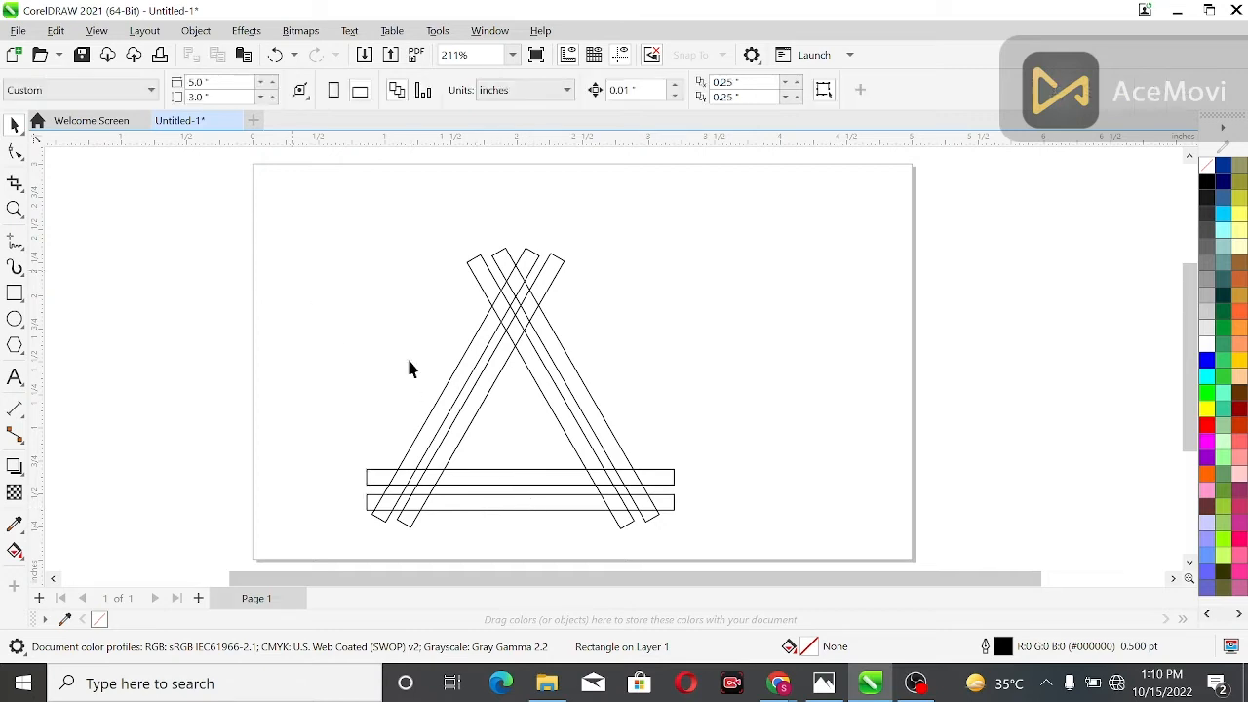
Duplicate the inner left slanted bar and nudge the copy about 0.21 inches right, parallel inside the triangle
{"action": "left_click", "coordinate": [462, 434]}
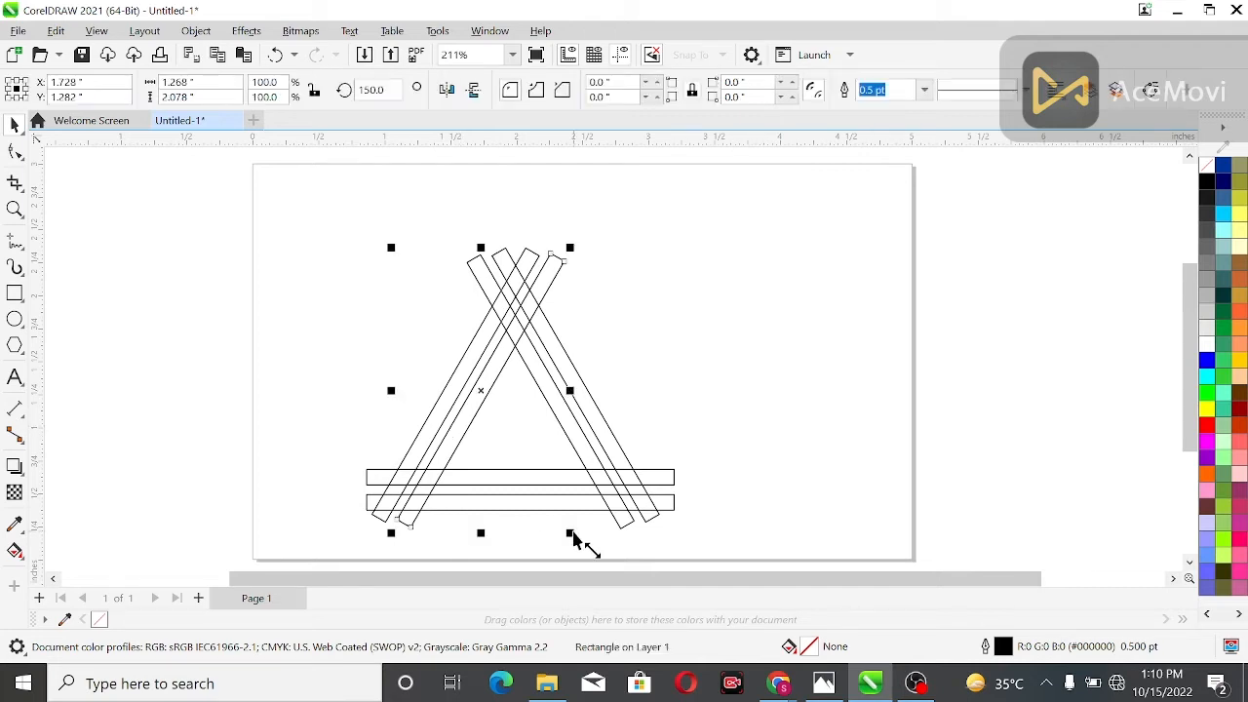
{"action": "key", "text": "Right"}
{"action": "key", "text": "Right"}
{"action": "key", "text": "Right"}
{"action": "key", "text": "Right"}
{"action": "key", "text": "Right"}
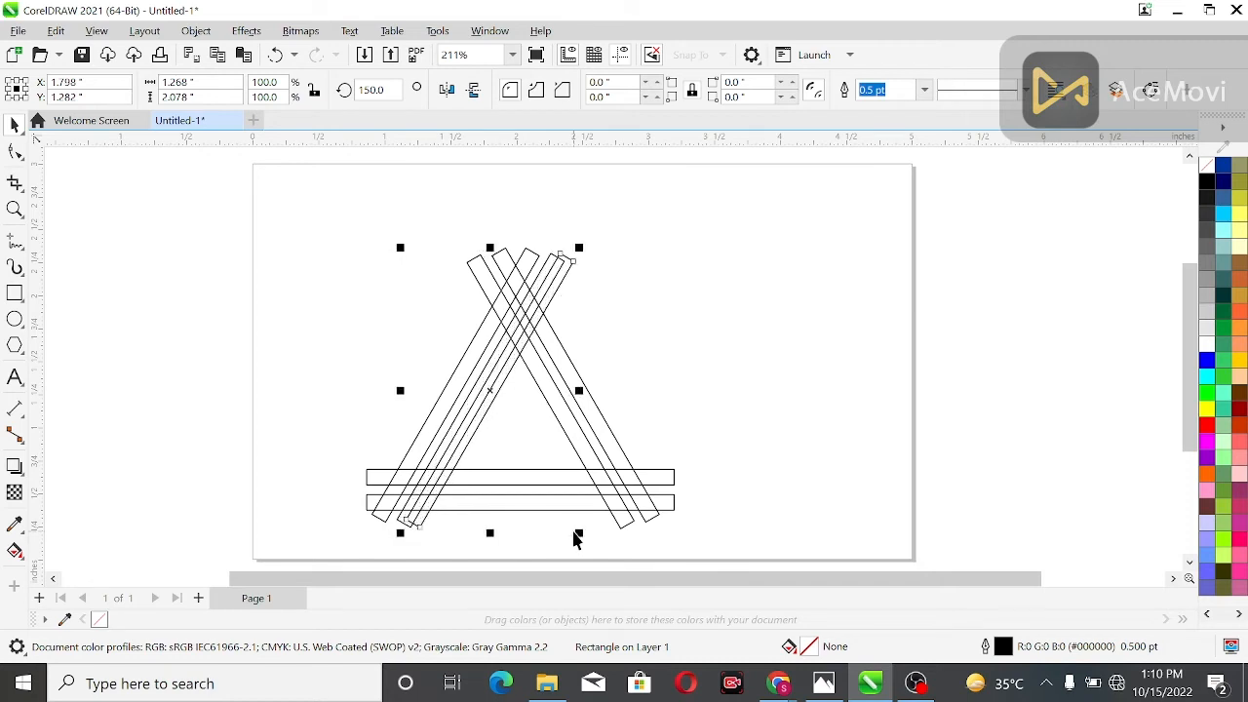
{"action": "key", "text": "Right"}
{"action": "key", "text": "Right"}
{"action": "key", "text": "Right"}
{"action": "key", "text": "Right"}
{"action": "key", "text": "Right"}
{"action": "key", "text": "Right"}
{"action": "key", "text": "Right"}
{"action": "key", "text": "Right"}
{"action": "key", "text": "Right"}
{"action": "key", "text": "Right"}
{"action": "key", "text": "Right"}
{"action": "key", "text": "Right"}
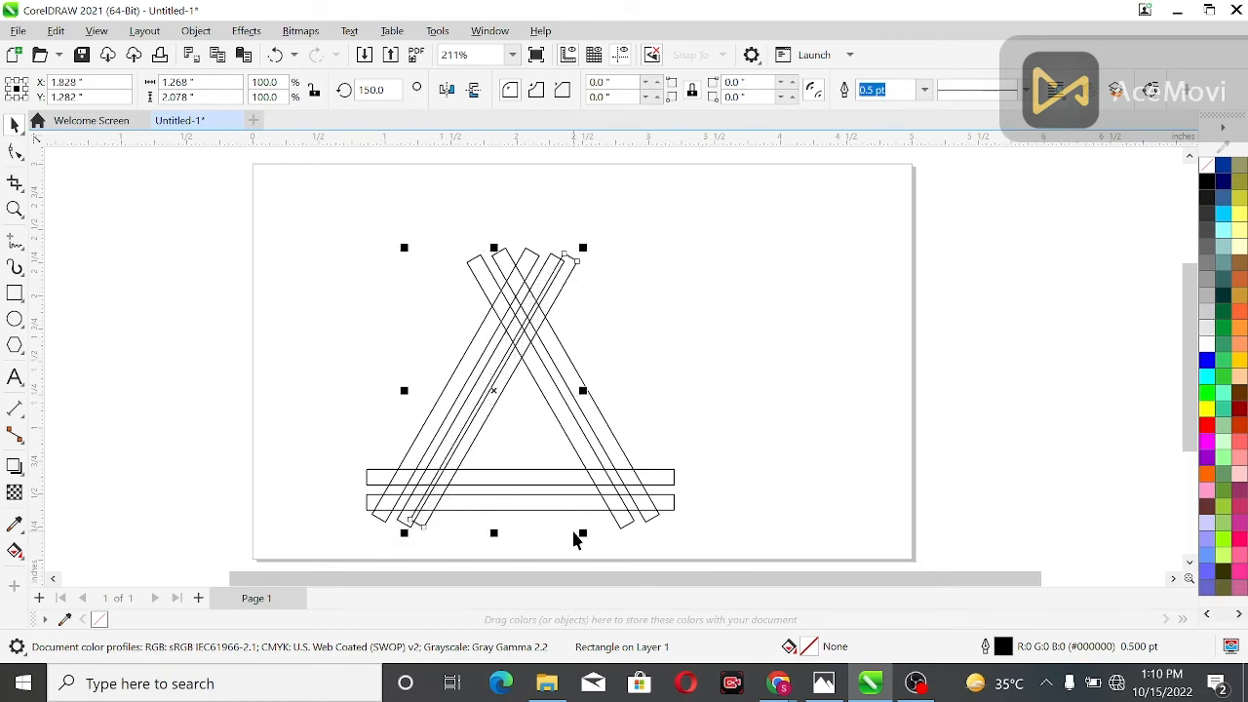
{"action": "key", "text": "Right"}
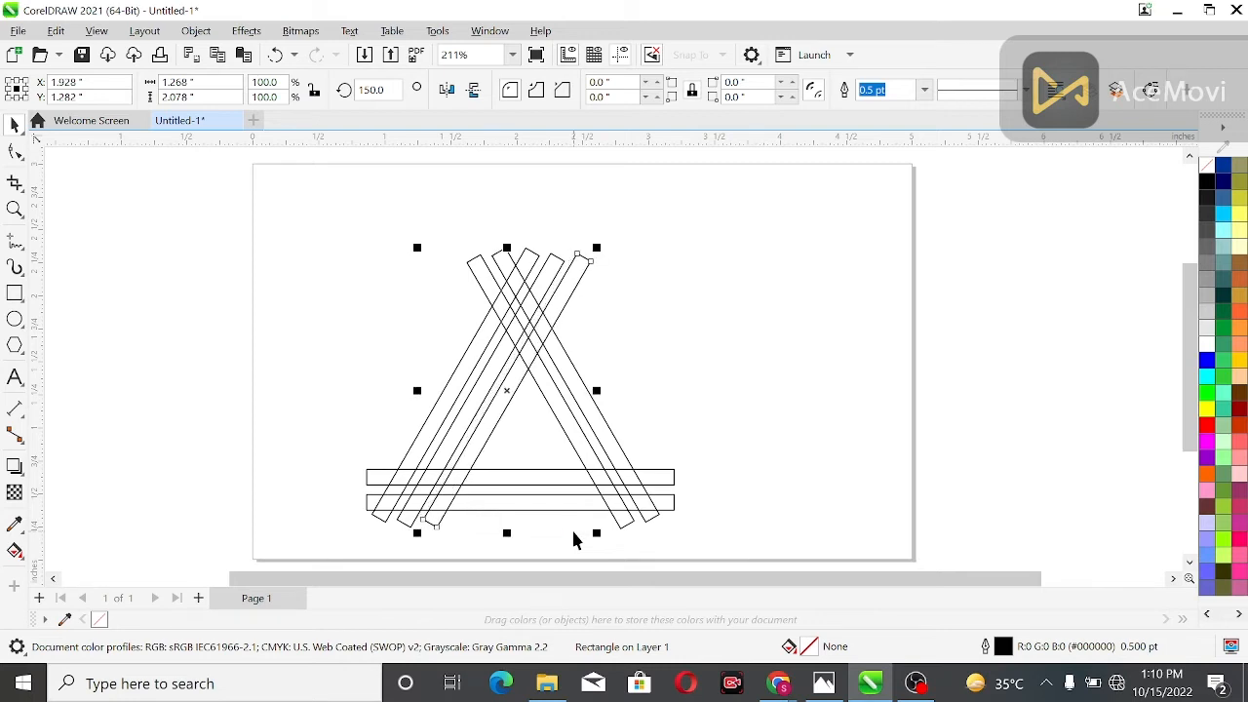
{"action": "key", "text": "Right"}
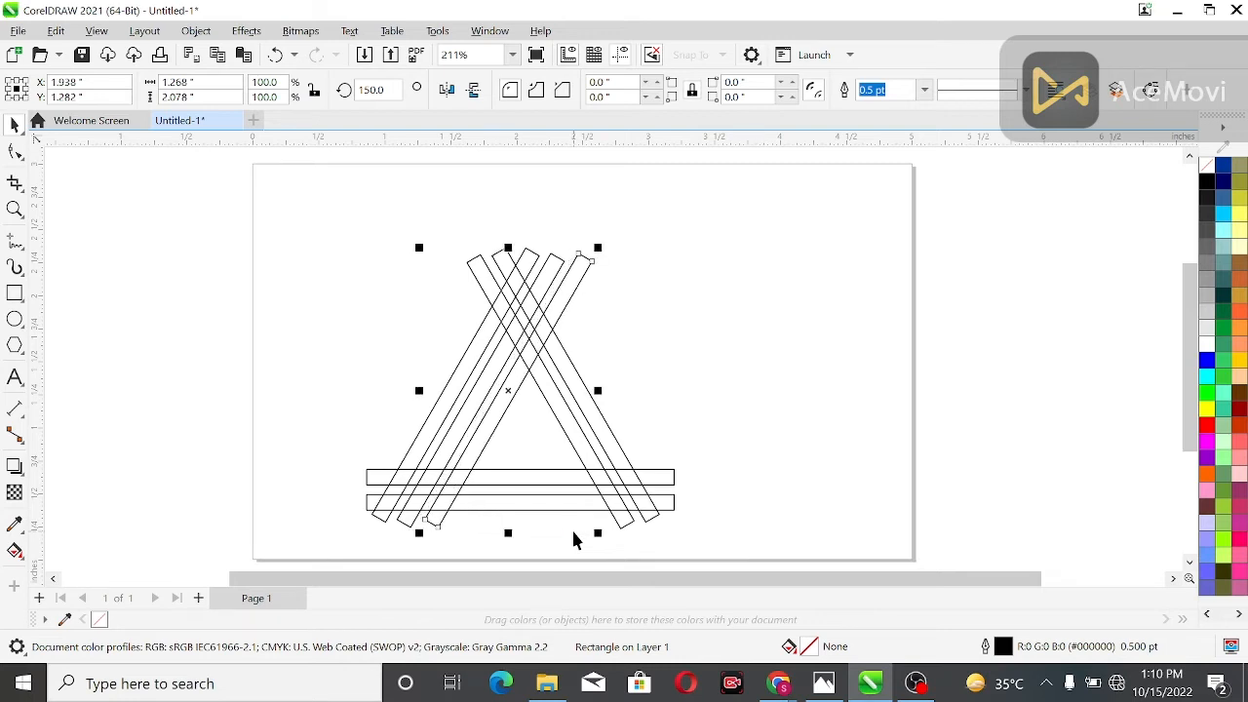
Duplicate the inner right slanted bar and nudge the copy about 0.2 inches left and 0.02 inches down, parallel inside the triangle
{"action": "left_click", "coordinate": [558, 404]}
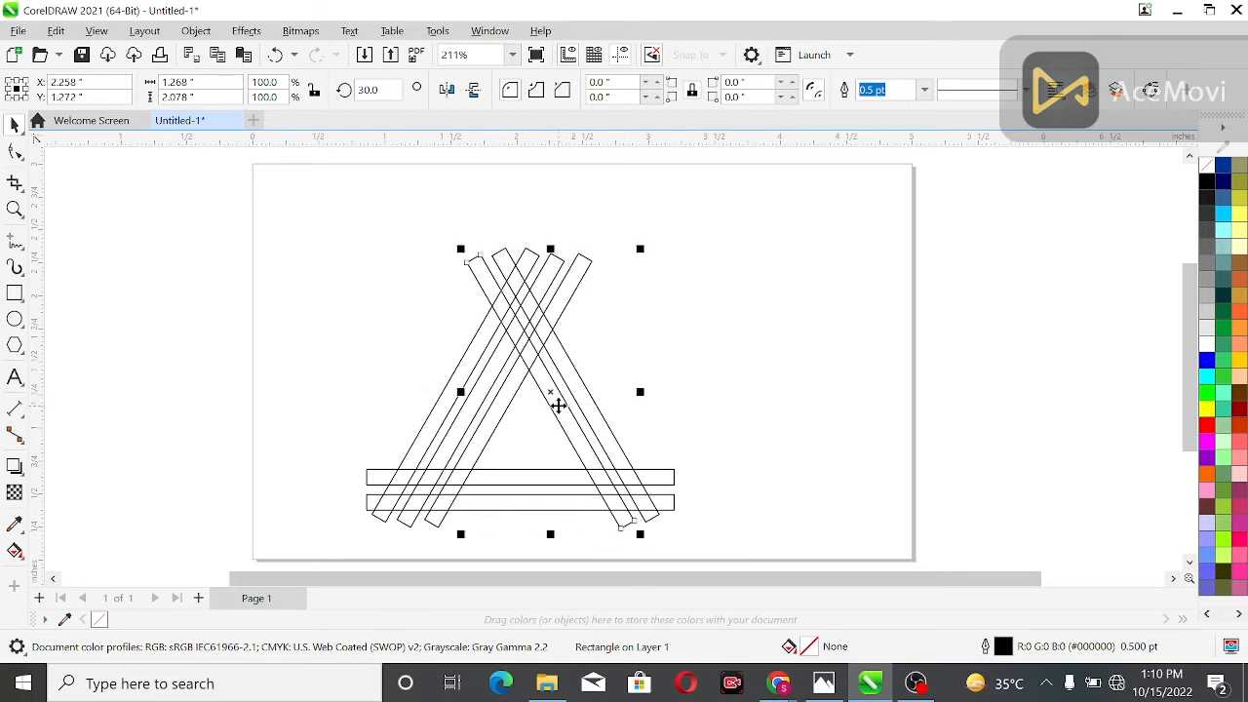
{"action": "key", "text": "Left"}
{"action": "key", "text": "Left"}
{"action": "key", "text": "Left"}
{"action": "key", "text": "Left"}
{"action": "key", "text": "Left"}
{"action": "key", "text": "Left"}
{"action": "key", "text": "Left"}
{"action": "key", "text": "Left"}
{"action": "key", "text": "Left"}
{"action": "key", "text": "Left"}
{"action": "key", "text": "Left"}
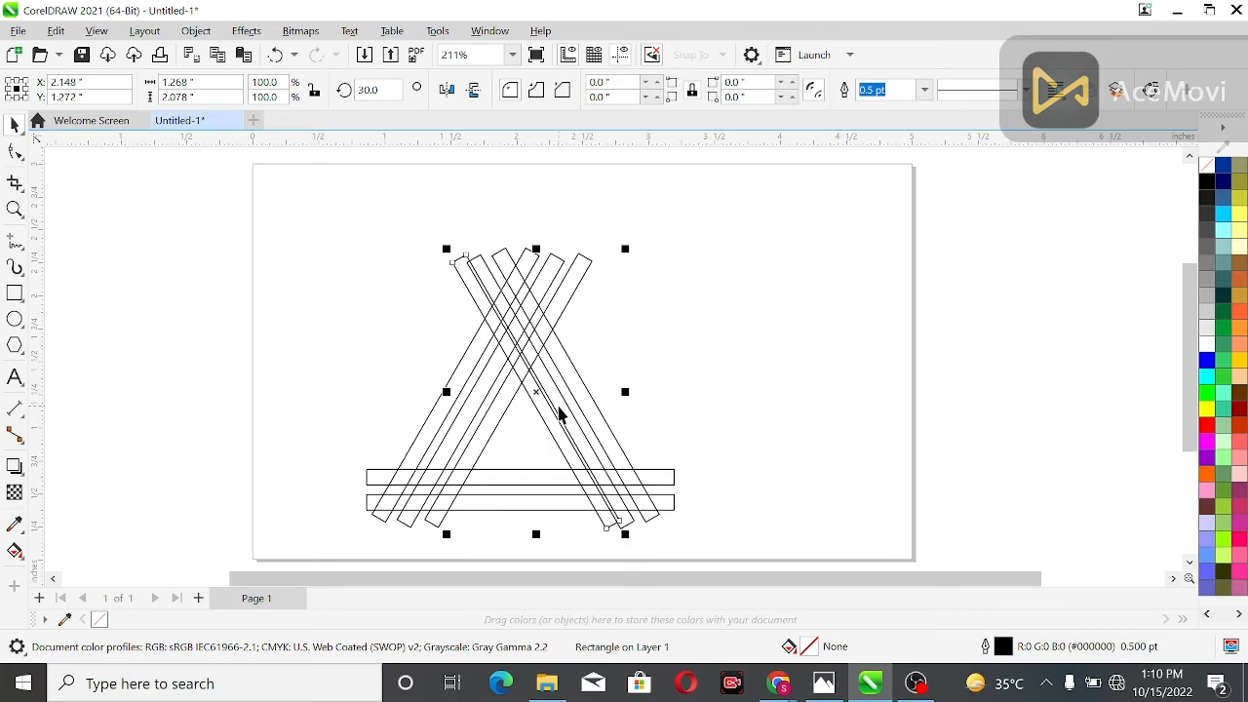
{"action": "key", "text": "Left"}
{"action": "key", "text": "Left"}
{"action": "key", "text": "Left"}
{"action": "key", "text": "Left"}
{"action": "key", "text": "Left"}
{"action": "key", "text": "Left"}
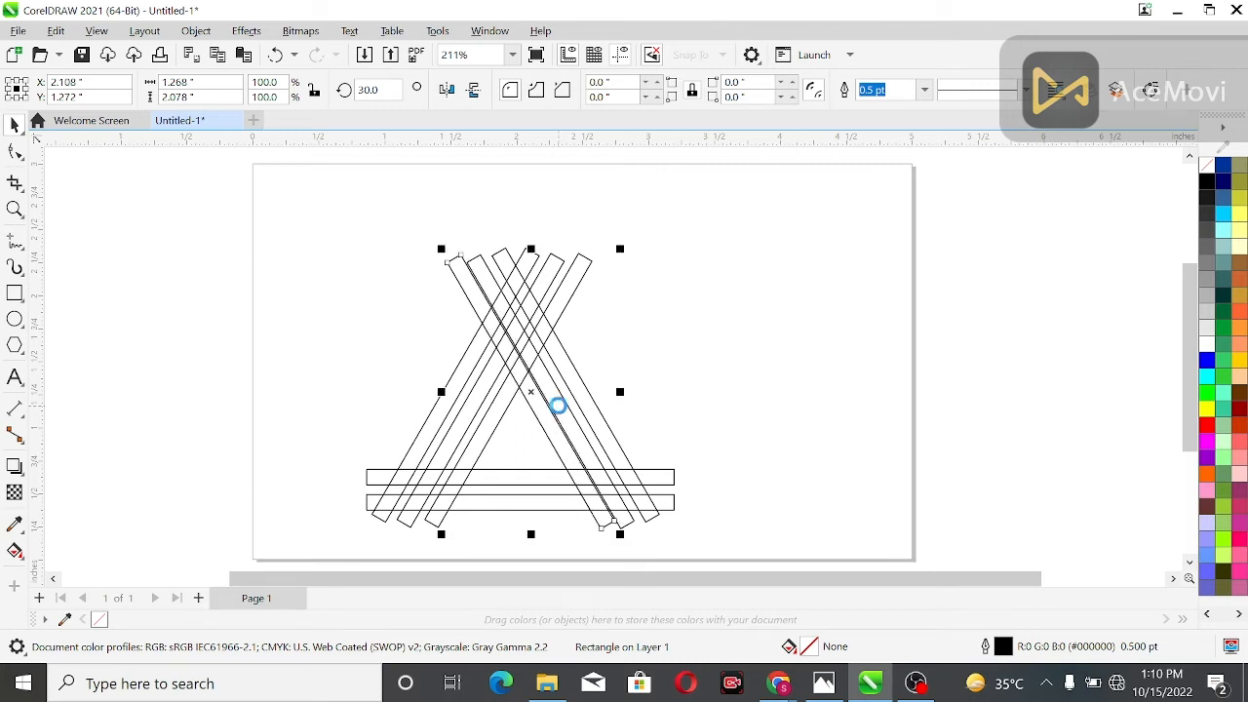
{"action": "key", "text": "Down"}
{"action": "key", "text": "Left"}
{"action": "key", "text": "Left"}
{"action": "key", "text": "Down"}
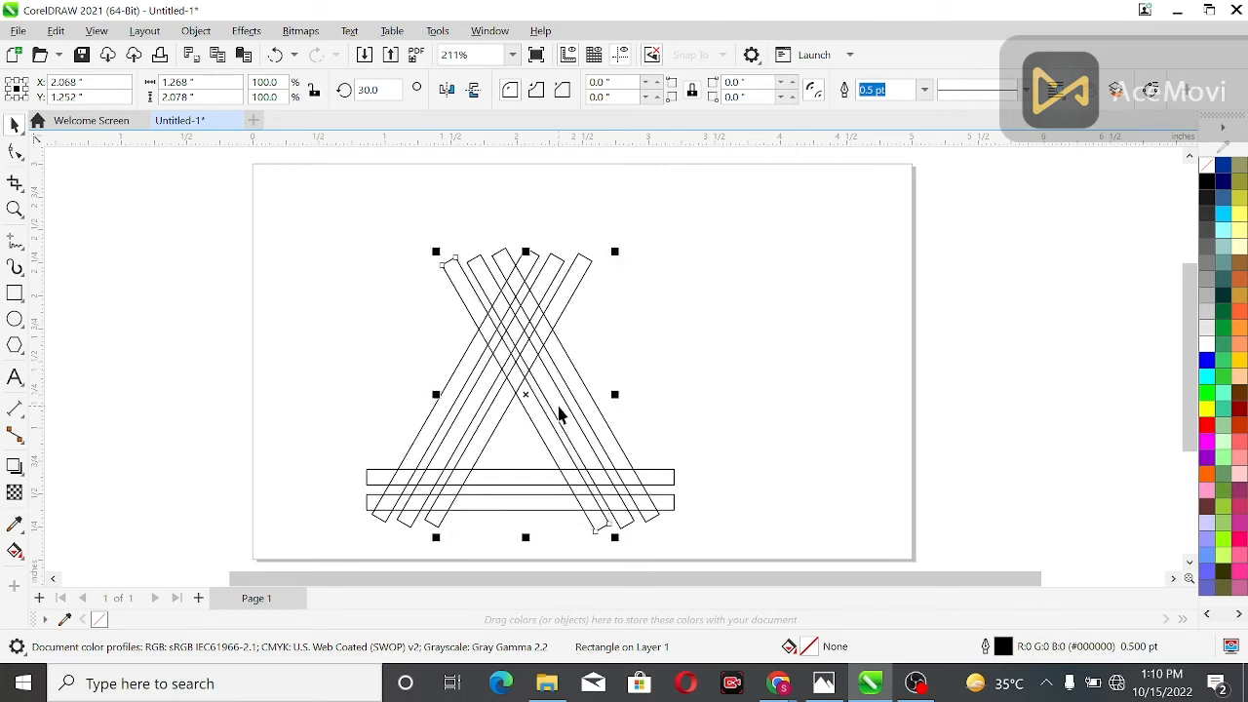
{"action": "key", "text": "Left"}
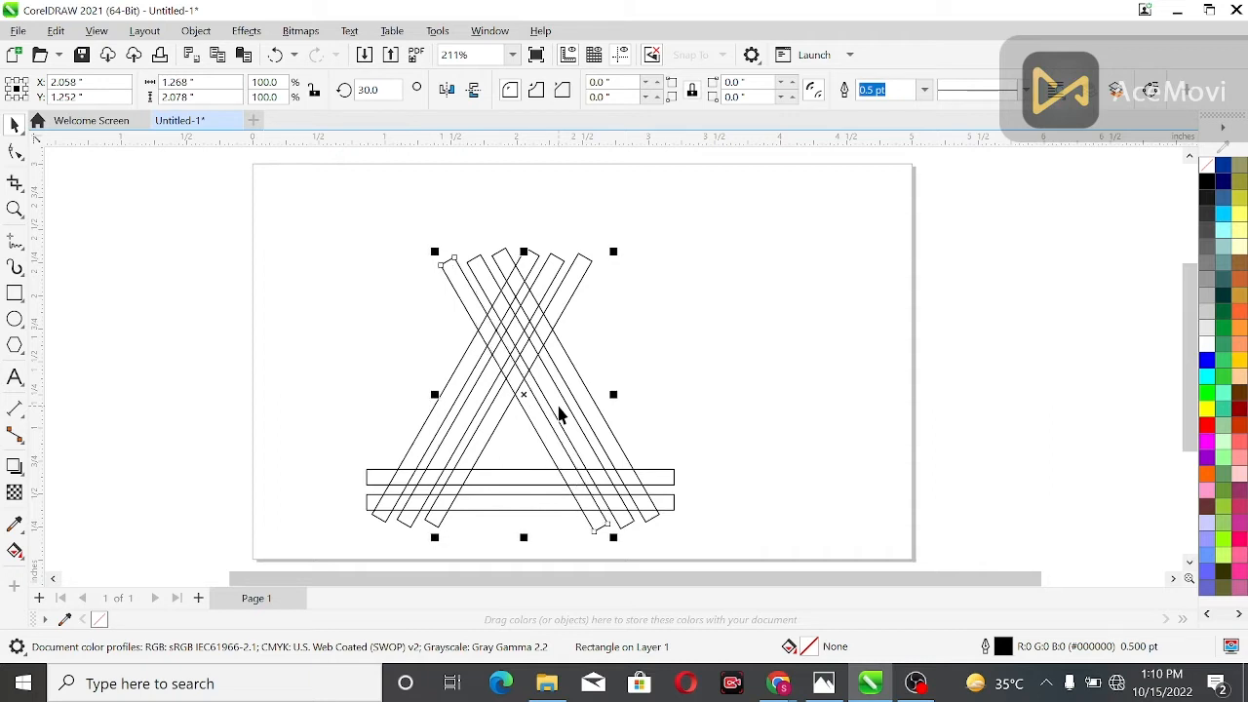
Duplicate the innermost of the three left slanted bars and nudge the copy about 0.22 inches right as a fourth parallel bar
{"action": "left_click", "coordinate": [479, 433]}
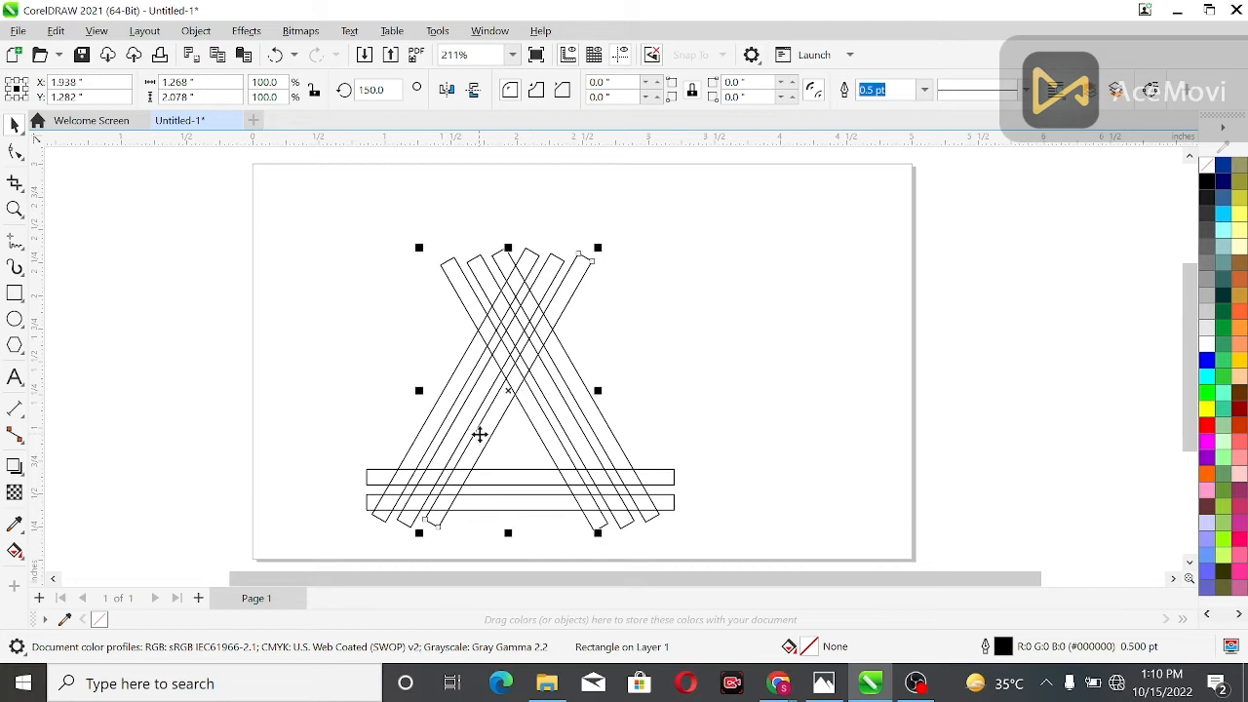
{"action": "left_click", "coordinate": [409, 466]}
{"action": "left_click", "coordinate": [485, 479]}
{"action": "key", "text": "Right"}
{"action": "key", "text": "Right"}
{"action": "key", "text": "Right"}
{"action": "key", "text": "Right"}
{"action": "key", "text": "Right"}
{"action": "key", "text": "Right"}
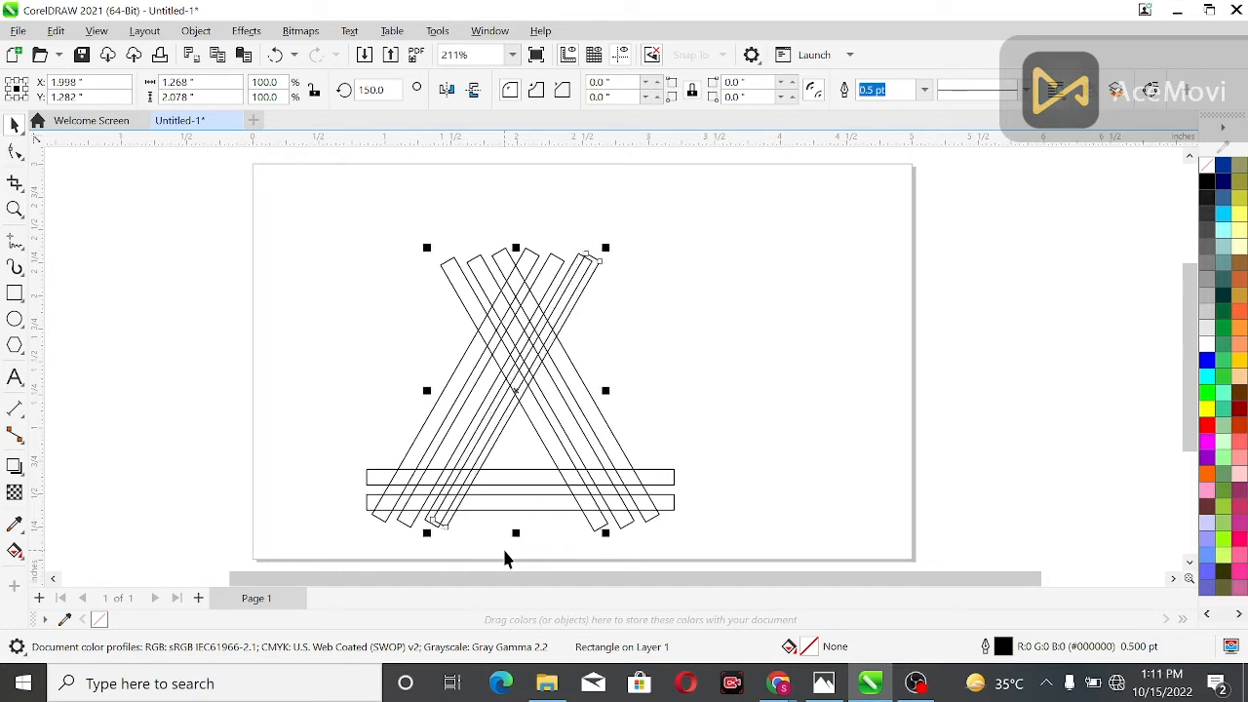
{"action": "key", "text": "Right"}
{"action": "key", "text": "Right"}
{"action": "key", "text": "Right"}
{"action": "key", "text": "Right"}
{"action": "key", "text": "Right"}
{"action": "key", "text": "Right"}
{"action": "key", "text": "Right"}
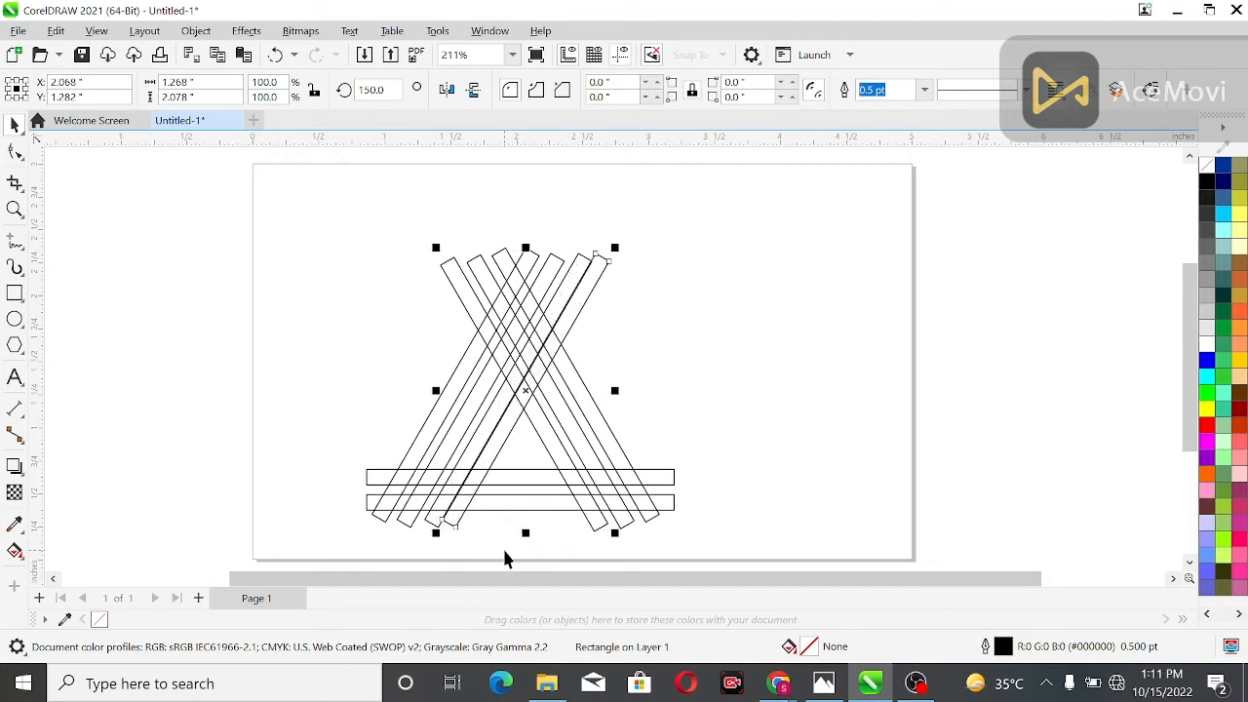
{"action": "key", "text": "Right"}
{"action": "key", "text": "Right"}
{"action": "key", "text": "Right"}
{"action": "key", "text": "Right"}
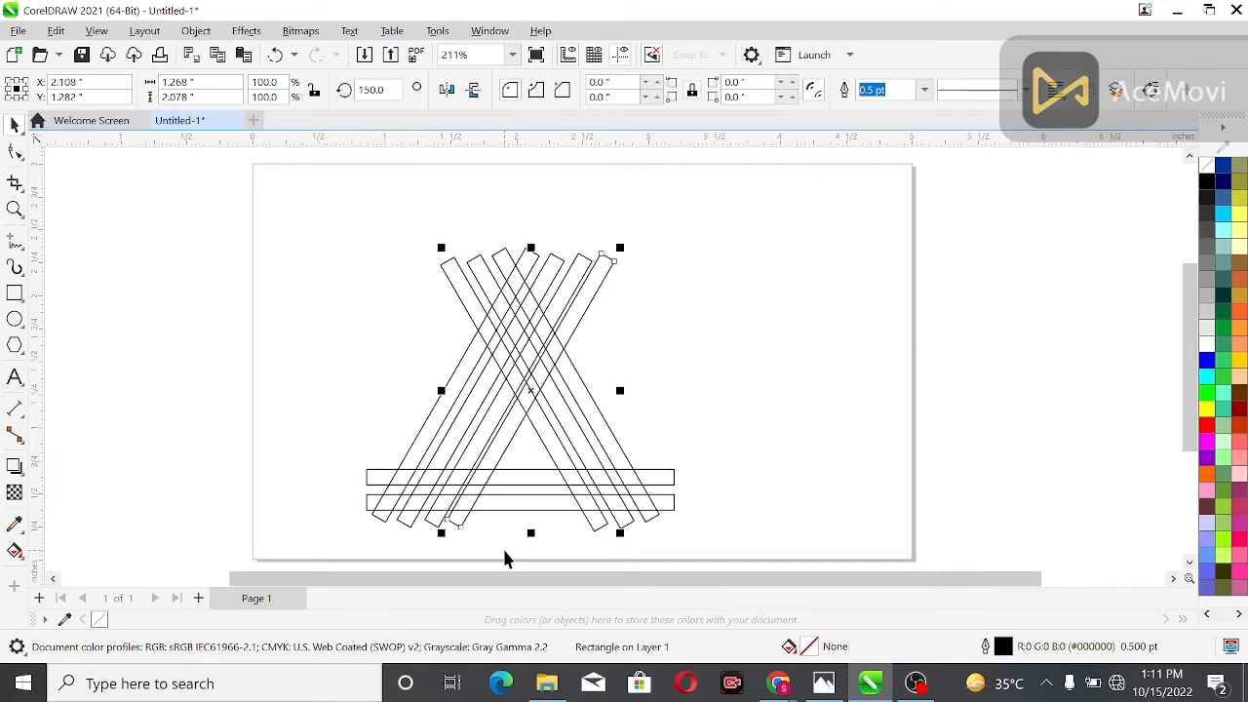
{"action": "key", "text": "Right"}
{"action": "key", "text": "Right"}
{"action": "key", "text": "Right"}
{"action": "key", "text": "Right"}
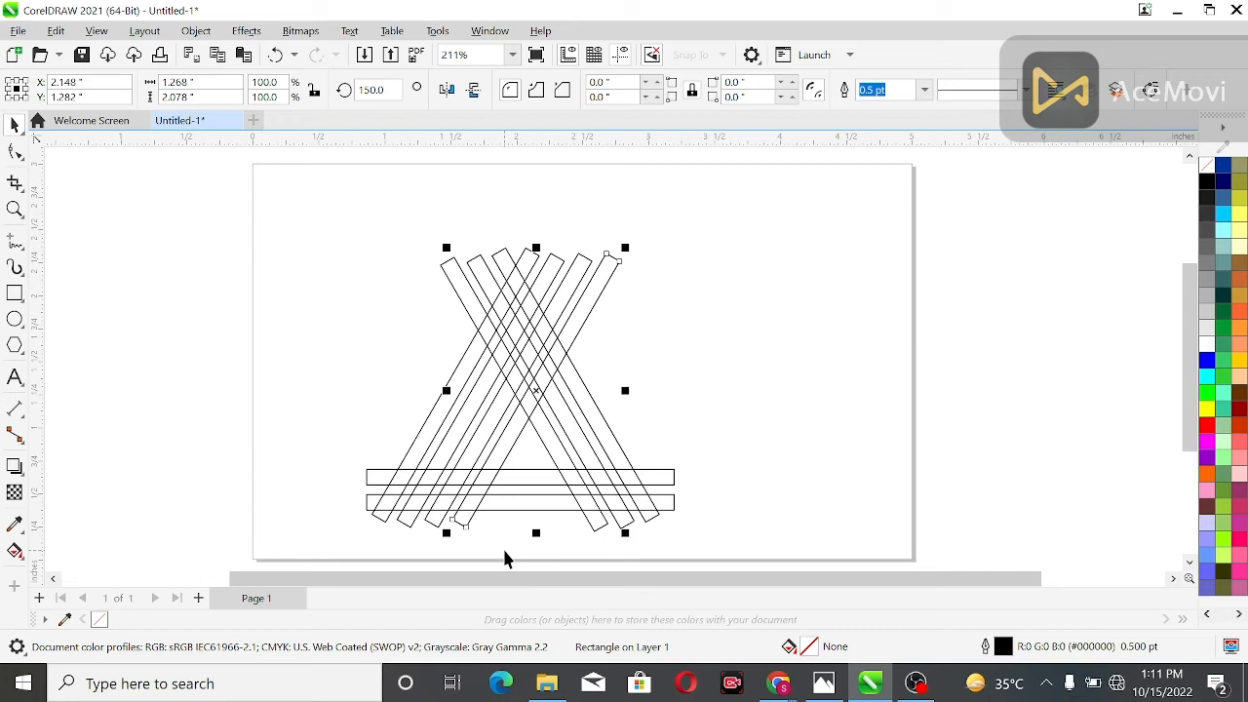
{"action": "key", "text": "Right"}
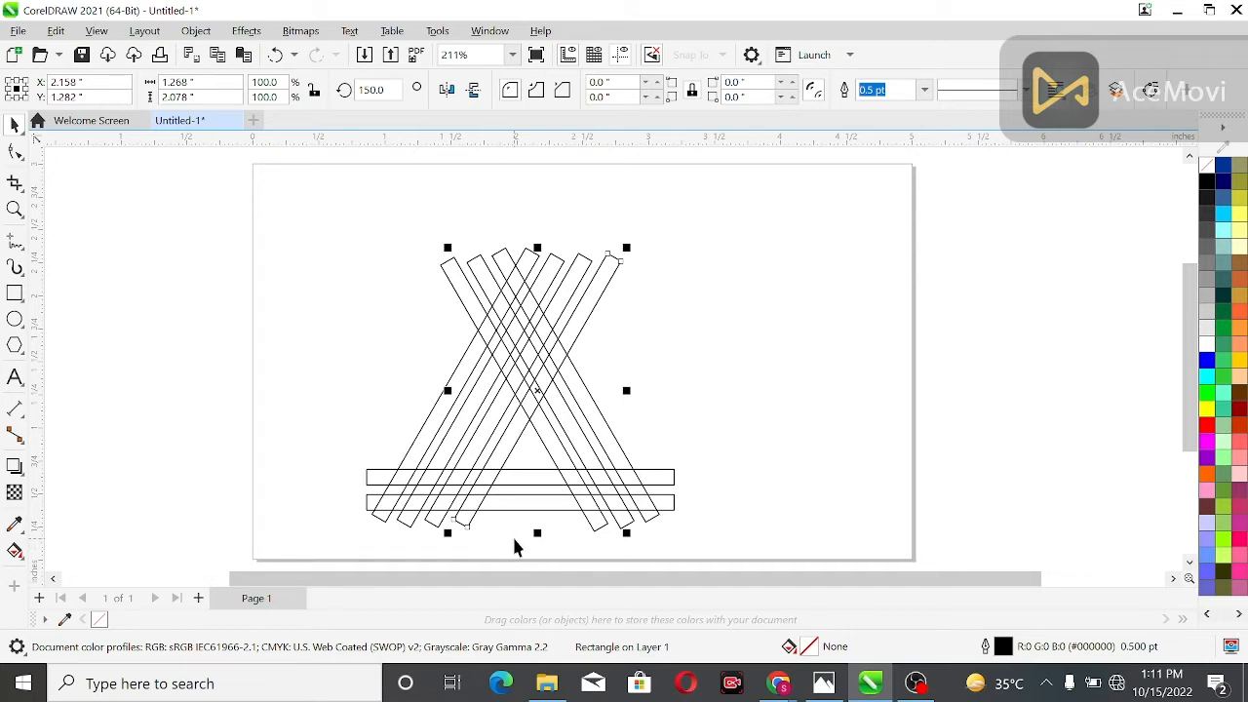
{"action": "left_click", "coordinate": [499, 529]}
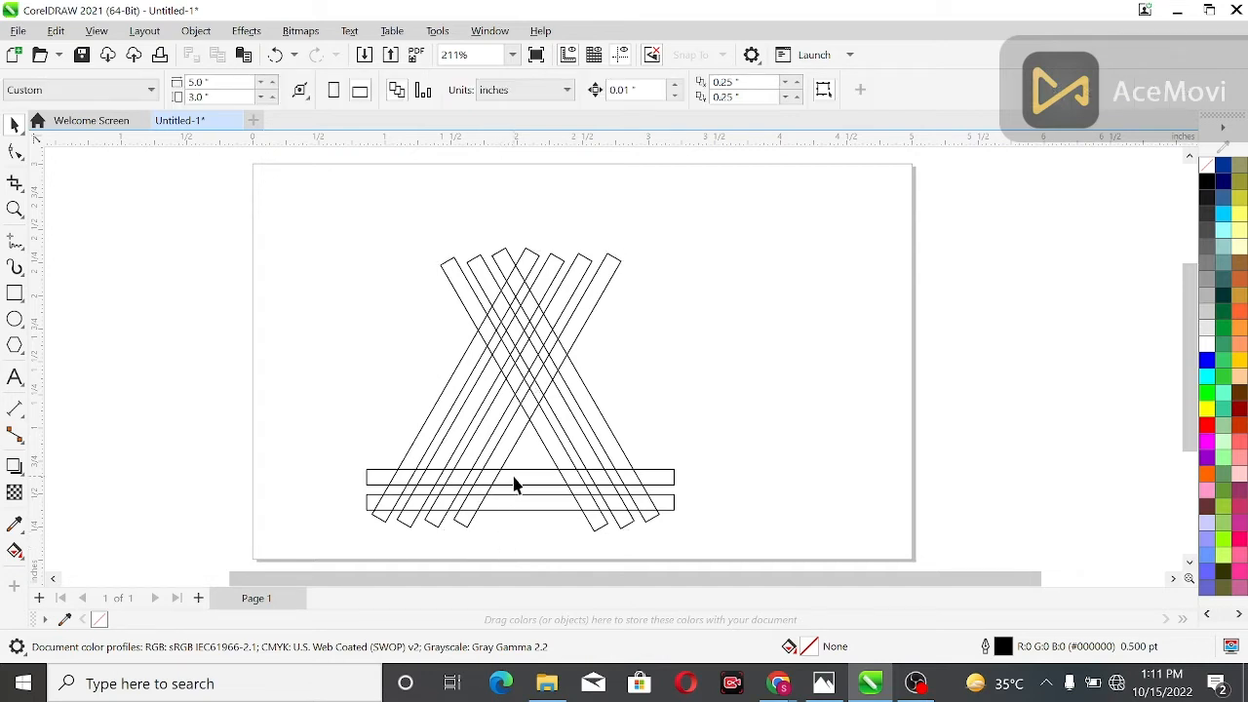
Duplicate the upper horizontal bar and nudge the copy up about 0.18 inches as a third parallel base bar
{"action": "left_click", "coordinate": [513, 482]}
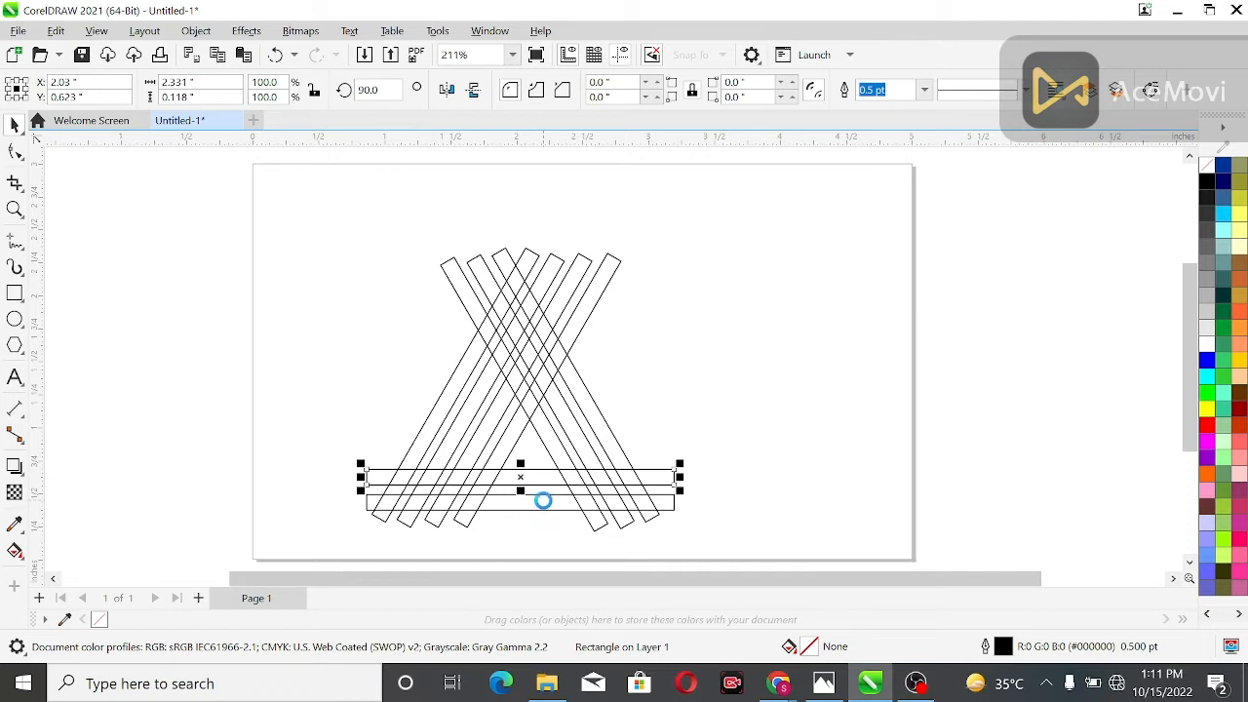
{"action": "key", "text": "Up"}
{"action": "key", "text": "Up"}
{"action": "key", "text": "Up"}
{"action": "key", "text": "Up"}
{"action": "key", "text": "Up"}
{"action": "key", "text": "Up"}
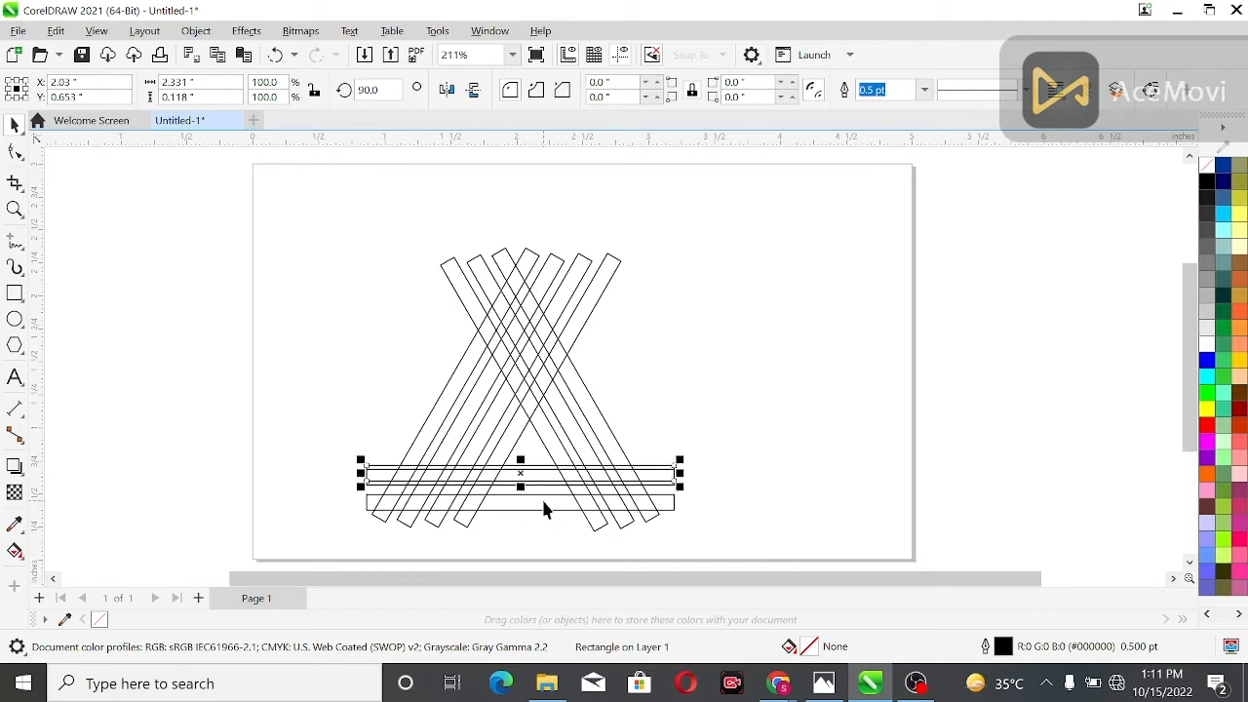
{"action": "key", "text": "Up"}
{"action": "key", "text": "Up"}
{"action": "key", "text": "Up"}
{"action": "key", "text": "Up"}
{"action": "key", "text": "Up"}
{"action": "key", "text": "Up"}
{"action": "key", "text": "Up"}
{"action": "key", "text": "Up"}
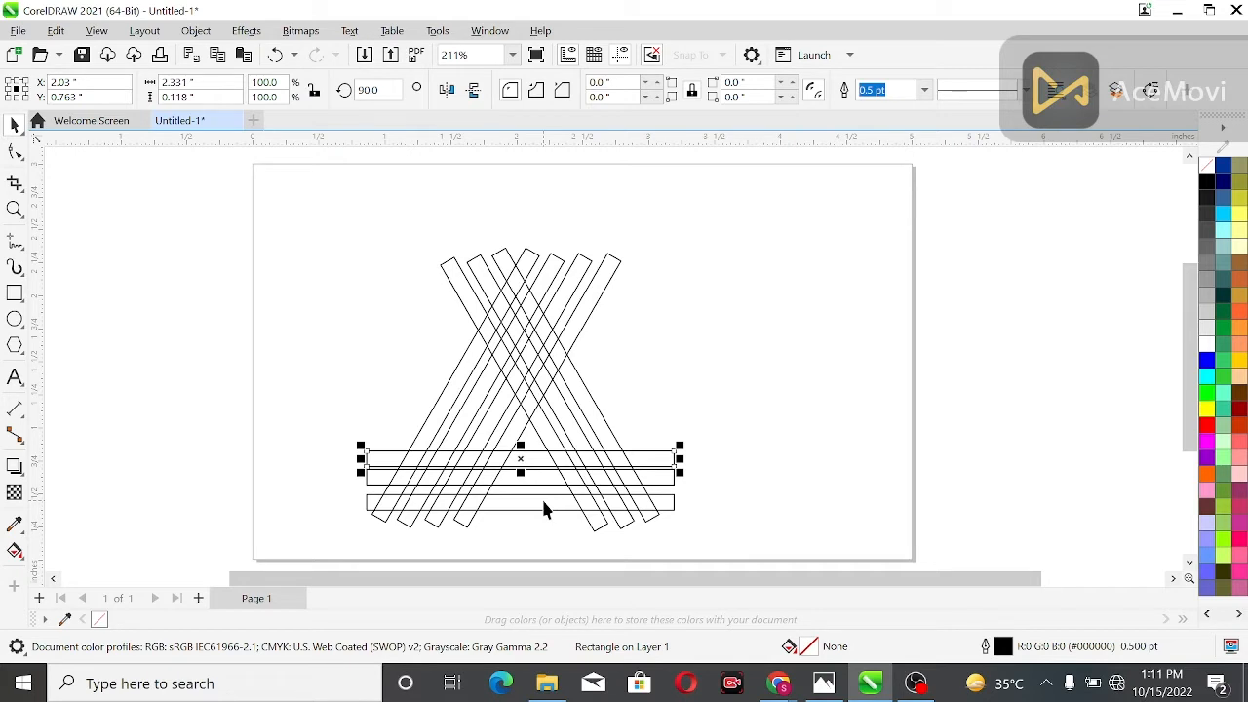
{"action": "key", "text": "Up"}
{"action": "key", "text": "Up"}
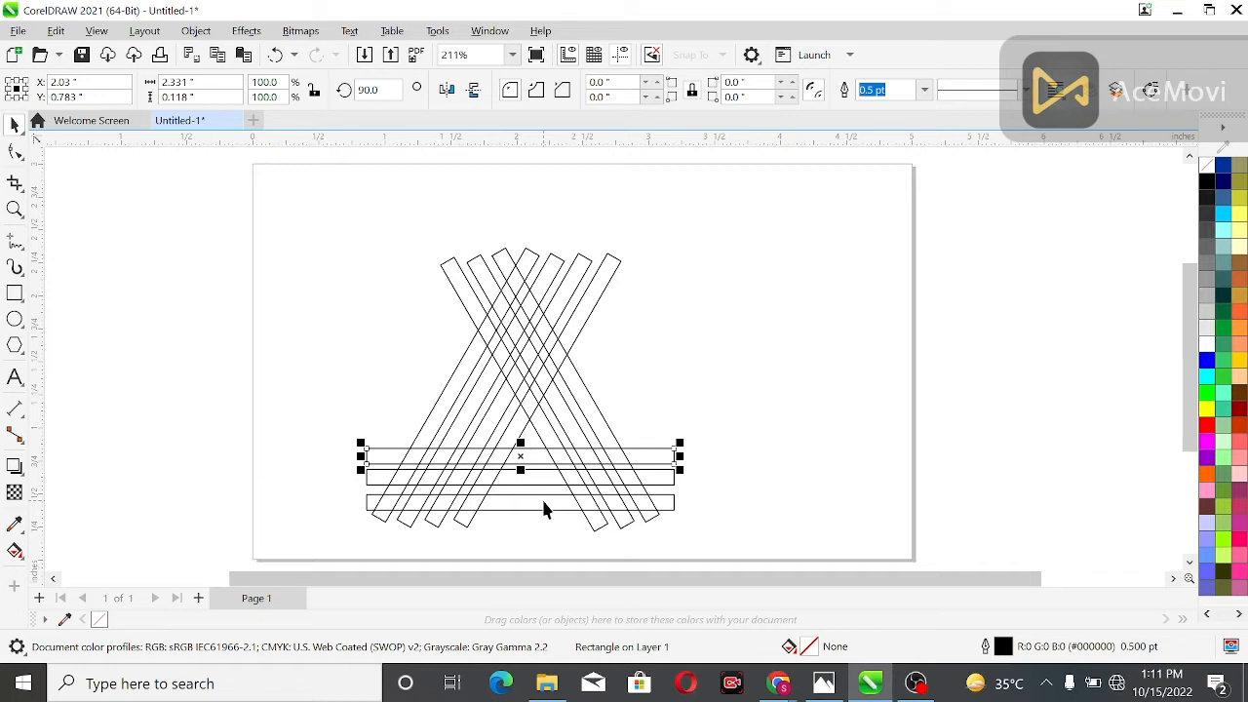
{"action": "key", "text": "Up"}
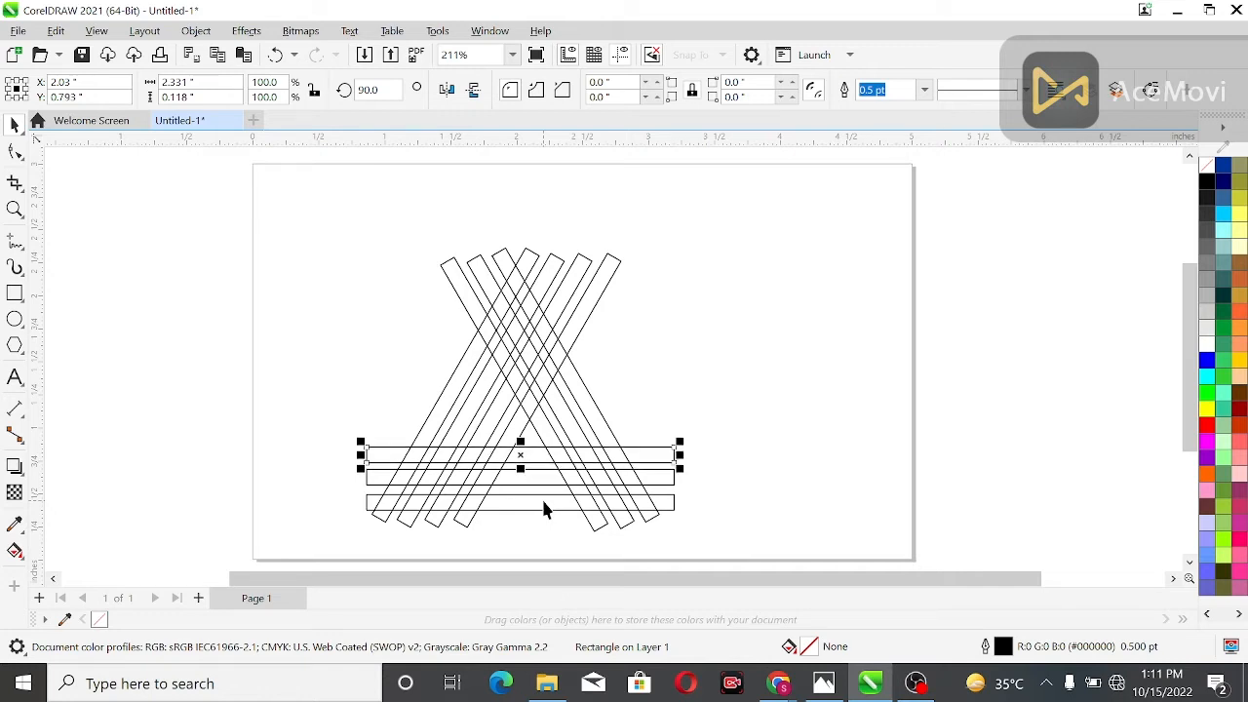
{"action": "key", "text": "Up"}
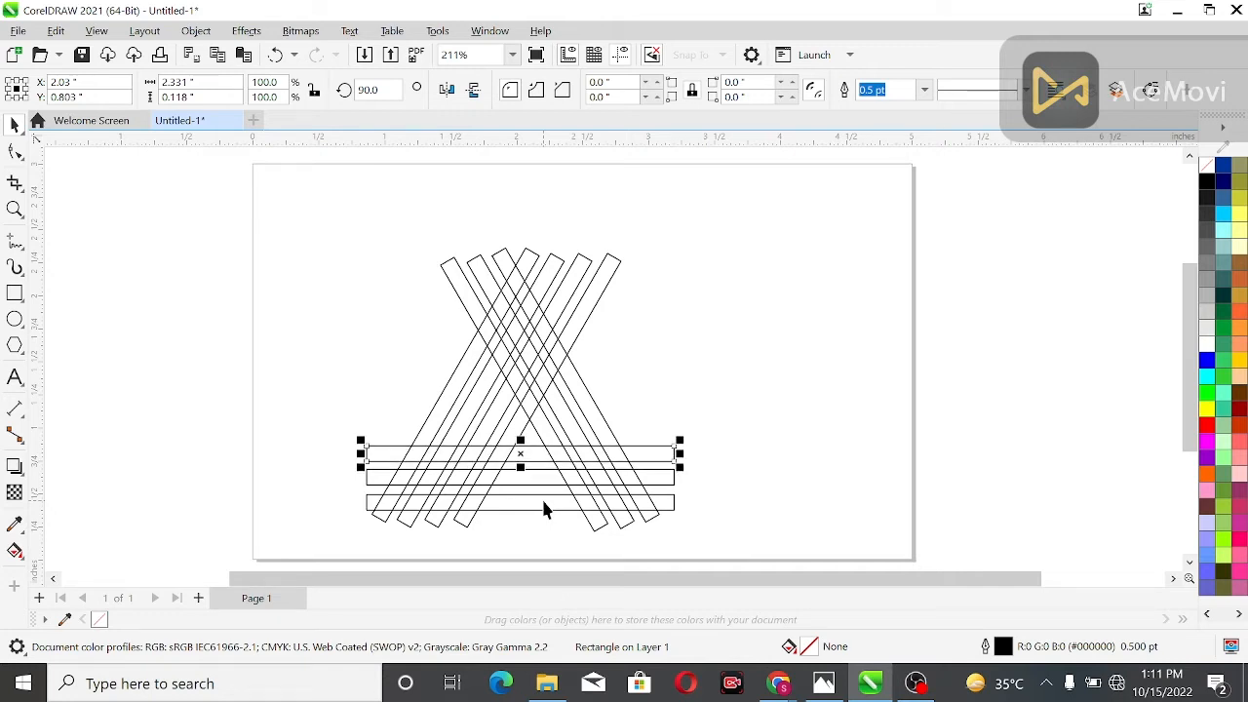
{"action": "left_click", "coordinate": [302, 399]}
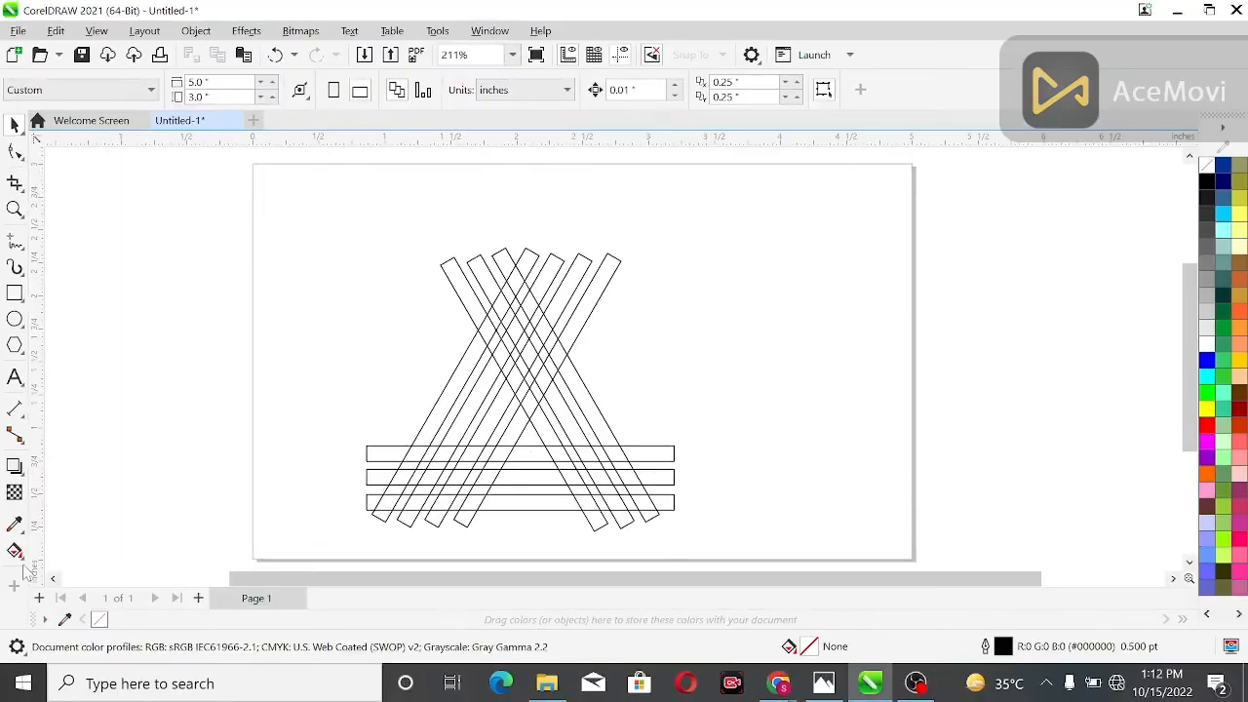
Activate the Smart Fill tool and set its fill colour to red, R 232, G 7, B 7
{"action": "left_click", "coordinate": [43, 532]}
{"action": "left_click", "coordinate": [23, 560]}
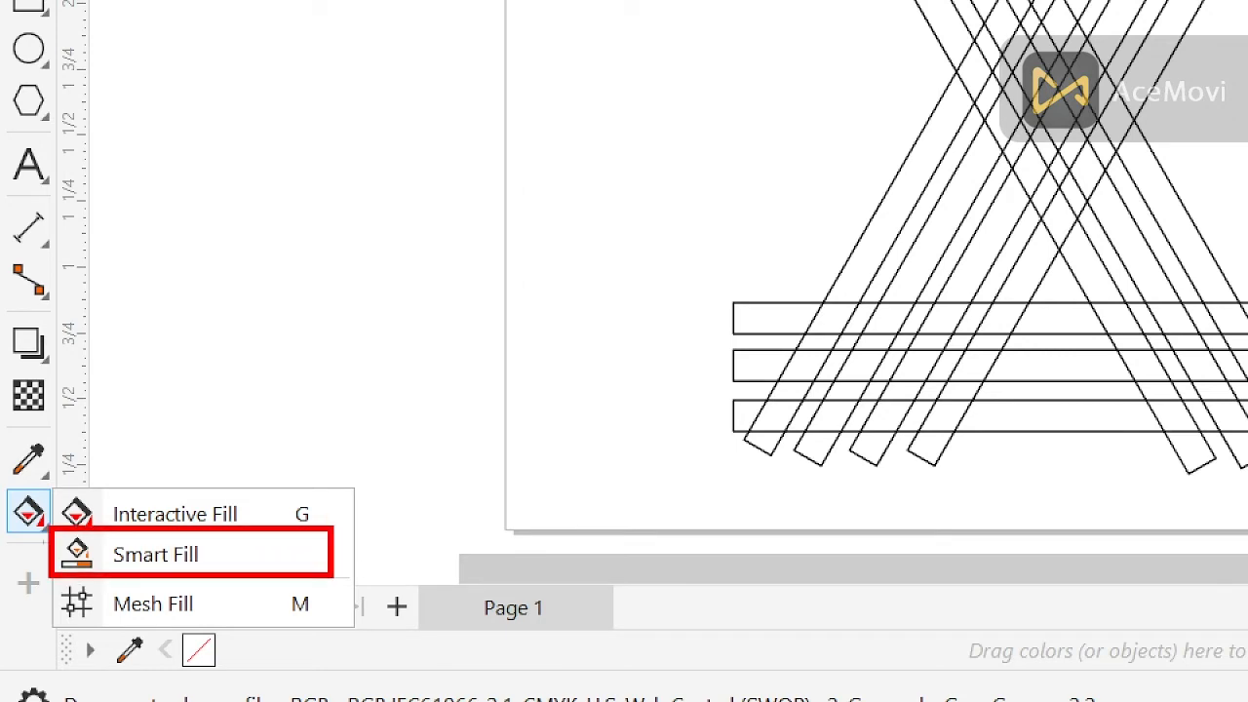
{"action": "left_click", "coordinate": [59, 551]}
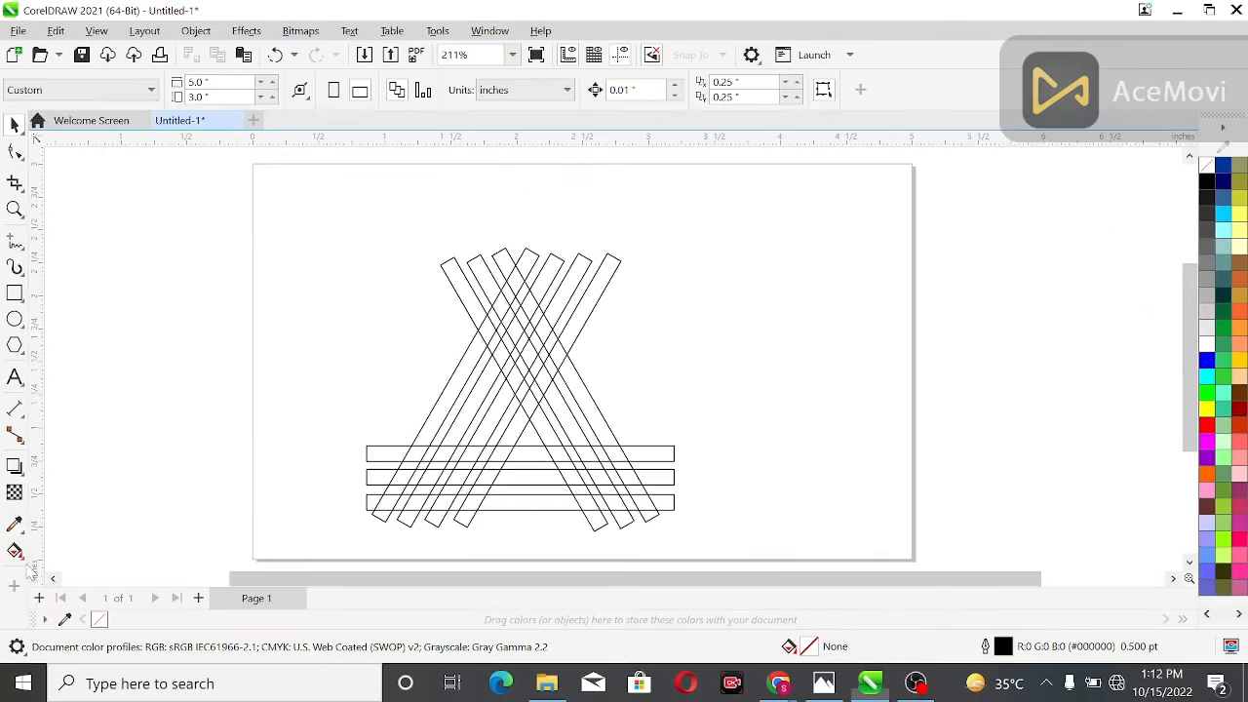
{"action": "left_click", "coordinate": [15, 551]}
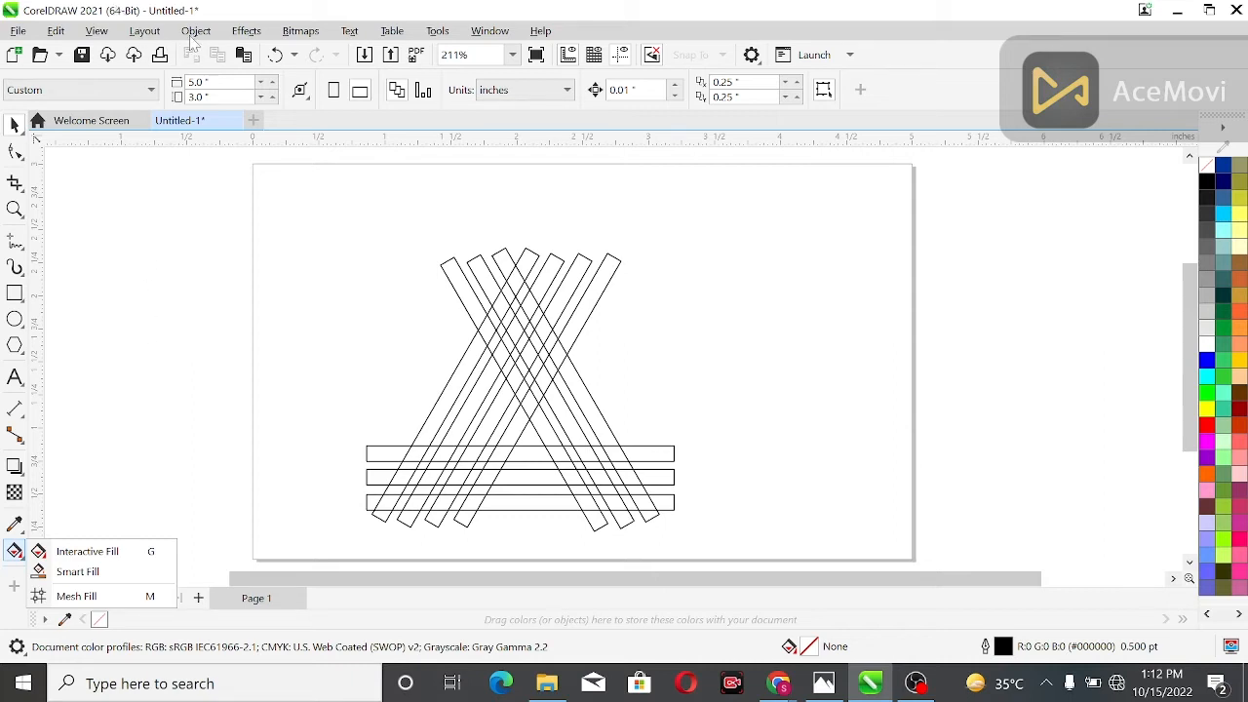
{"action": "left_click", "coordinate": [78, 572]}
{"action": "left_click", "coordinate": [209, 90]}
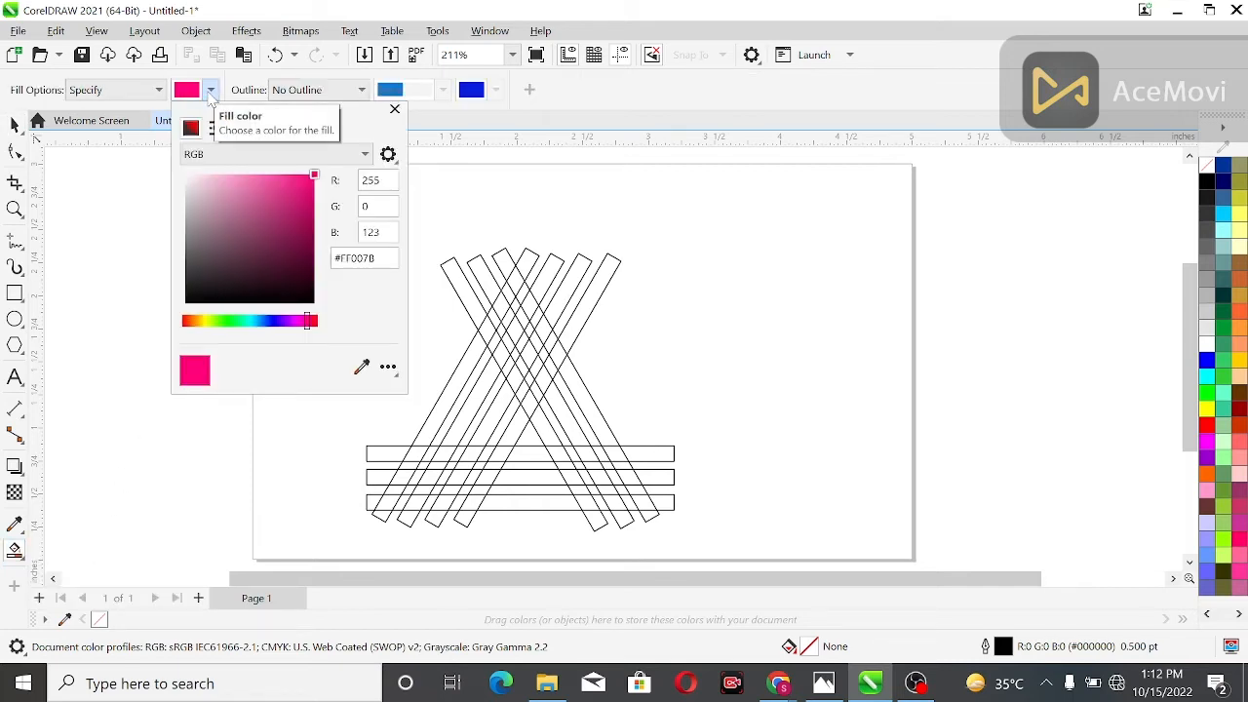
{"action": "left_click", "coordinate": [312, 322]}
{"action": "left_click_drag", "start_coordinate": [313, 324], "coordinate": [326, 327]}
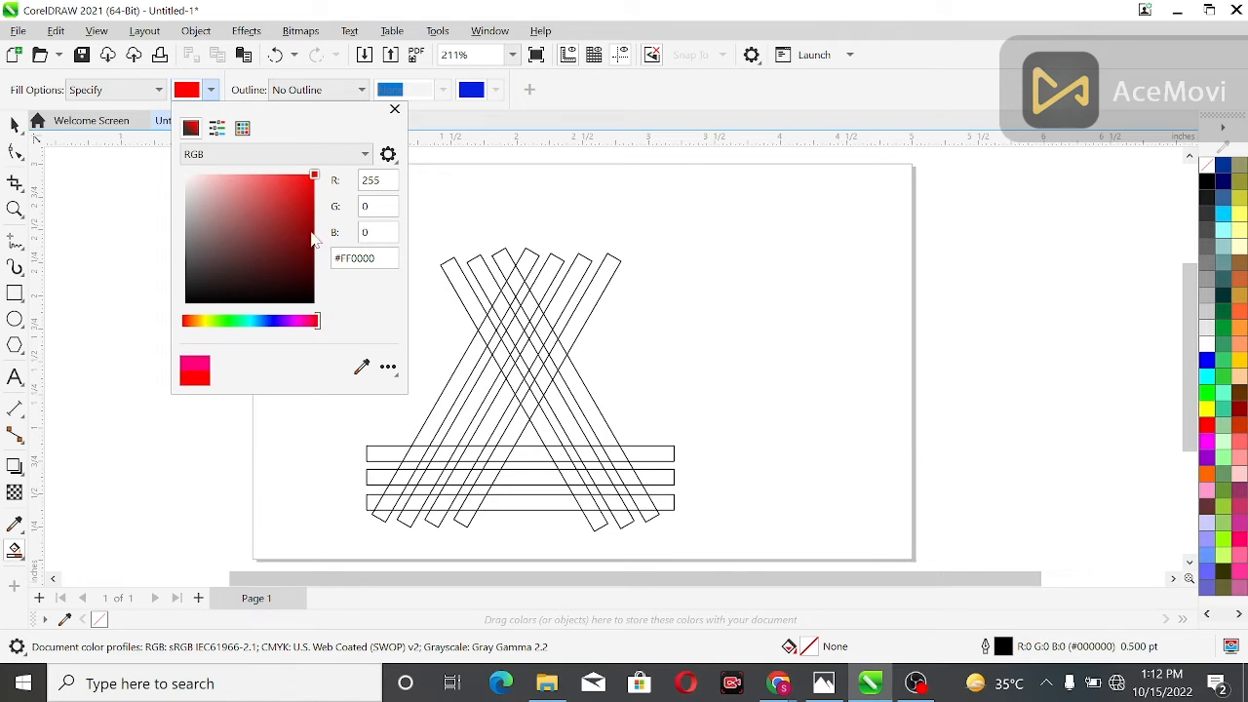
{"action": "left_click", "coordinate": [312, 191]}
{"action": "left_click", "coordinate": [151, 246]}
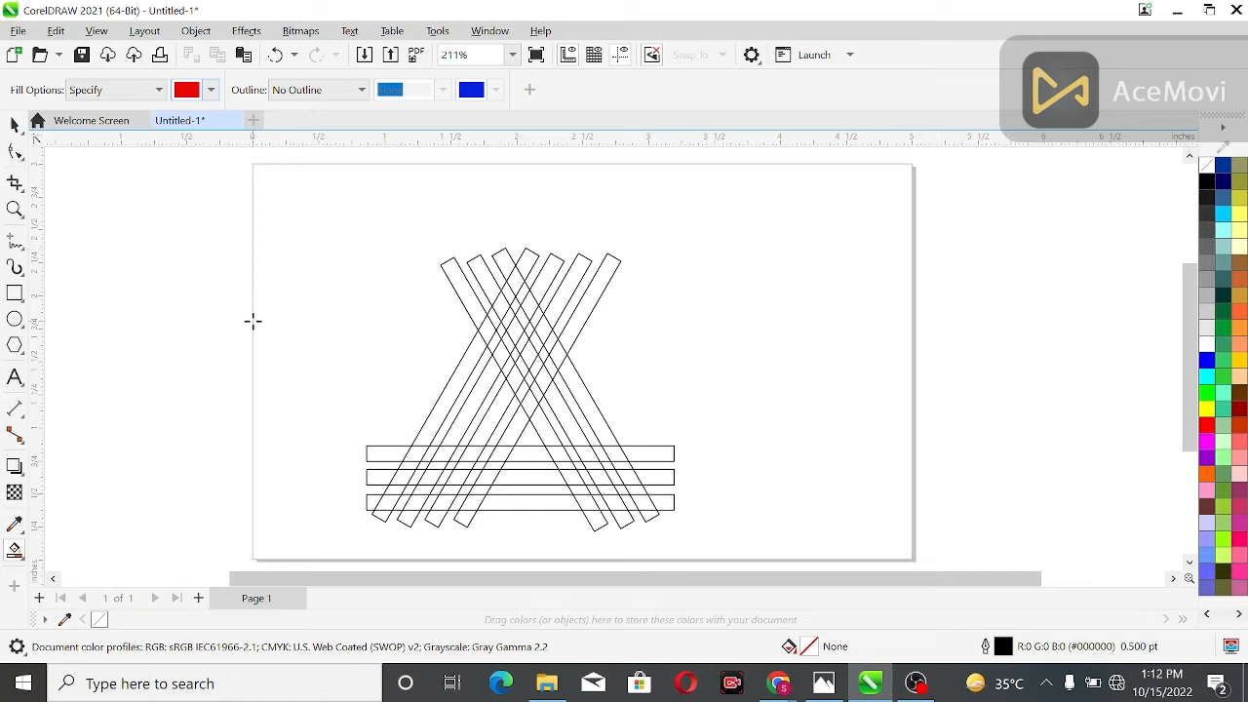
Fill the outermost left slanted bar with red, segment by segment, from the lowest base bar up to the apex
{"action": "left_click", "coordinate": [386, 501]}
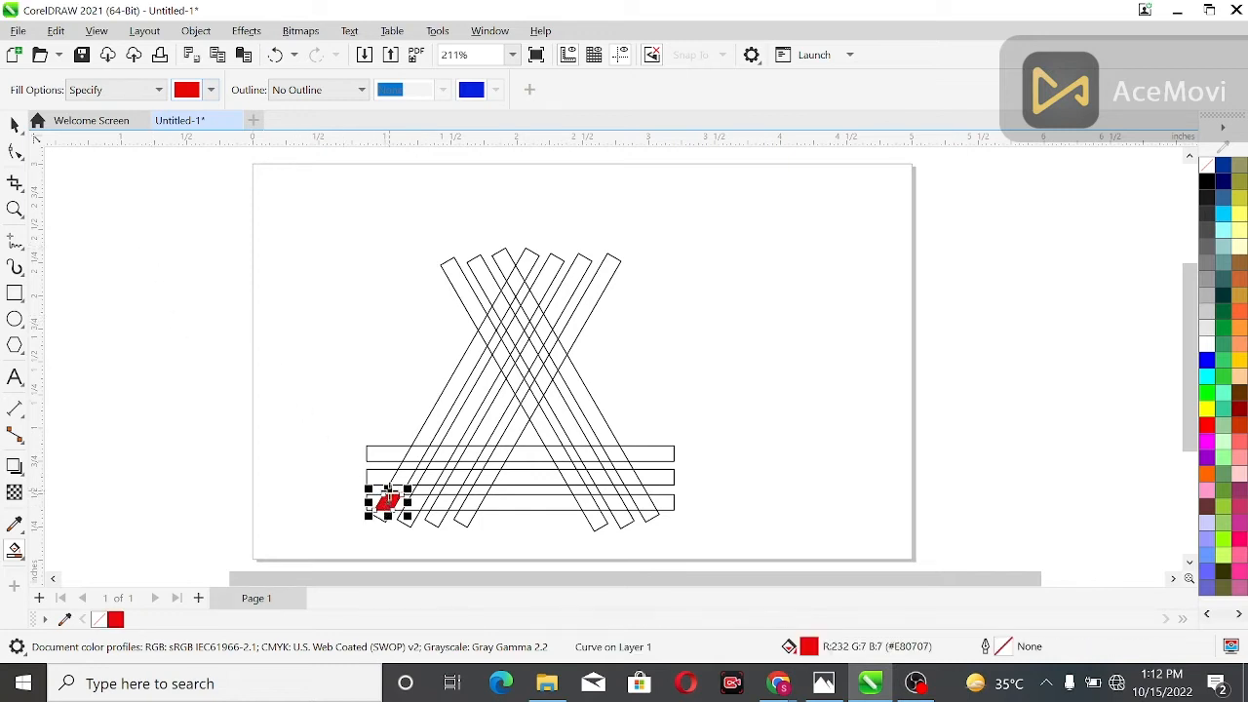
{"action": "left_click", "coordinate": [391, 491]}
{"action": "left_click", "coordinate": [404, 477]}
{"action": "left_click", "coordinate": [410, 466]}
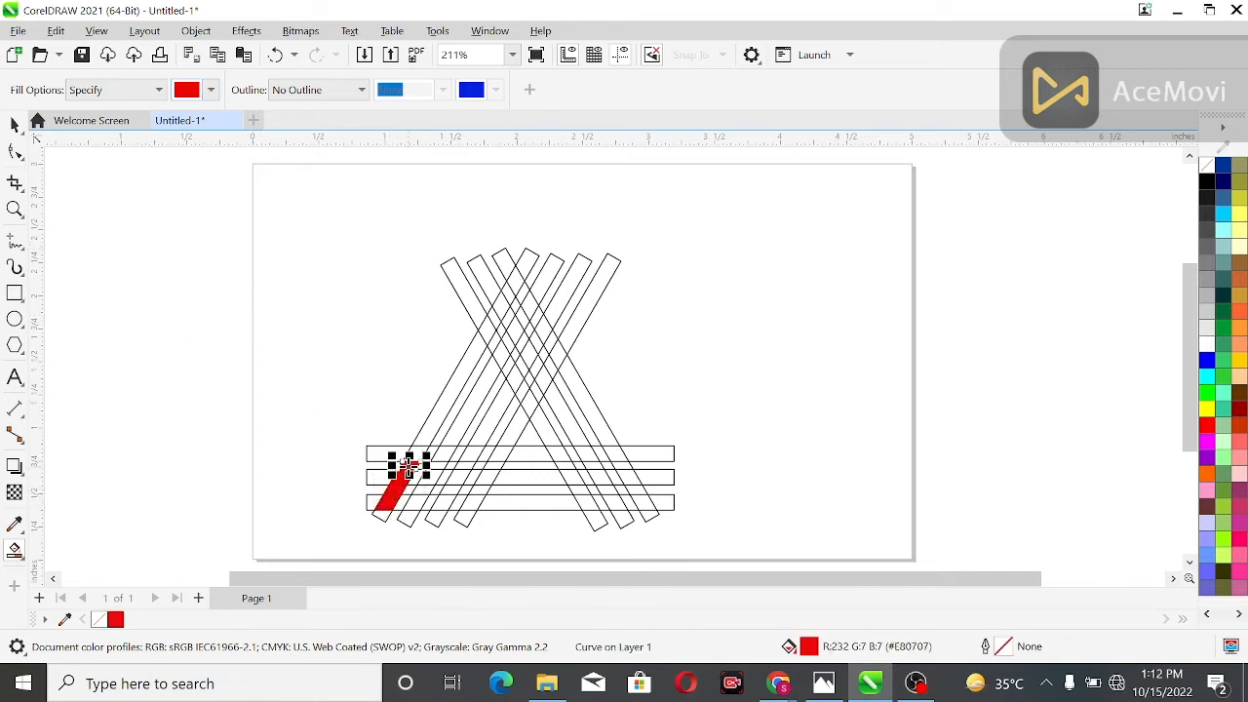
{"action": "left_click", "coordinate": [417, 453]}
{"action": "left_click", "coordinate": [427, 430]}
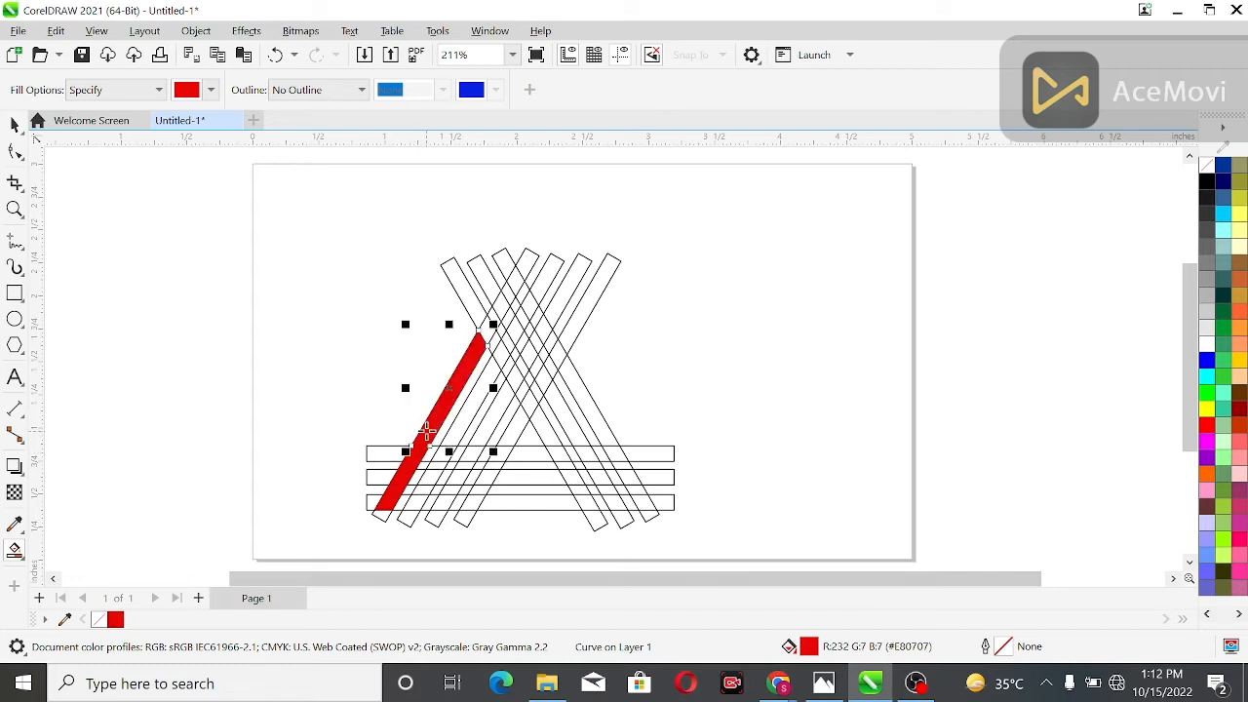
{"action": "left_click", "coordinate": [490, 329]}
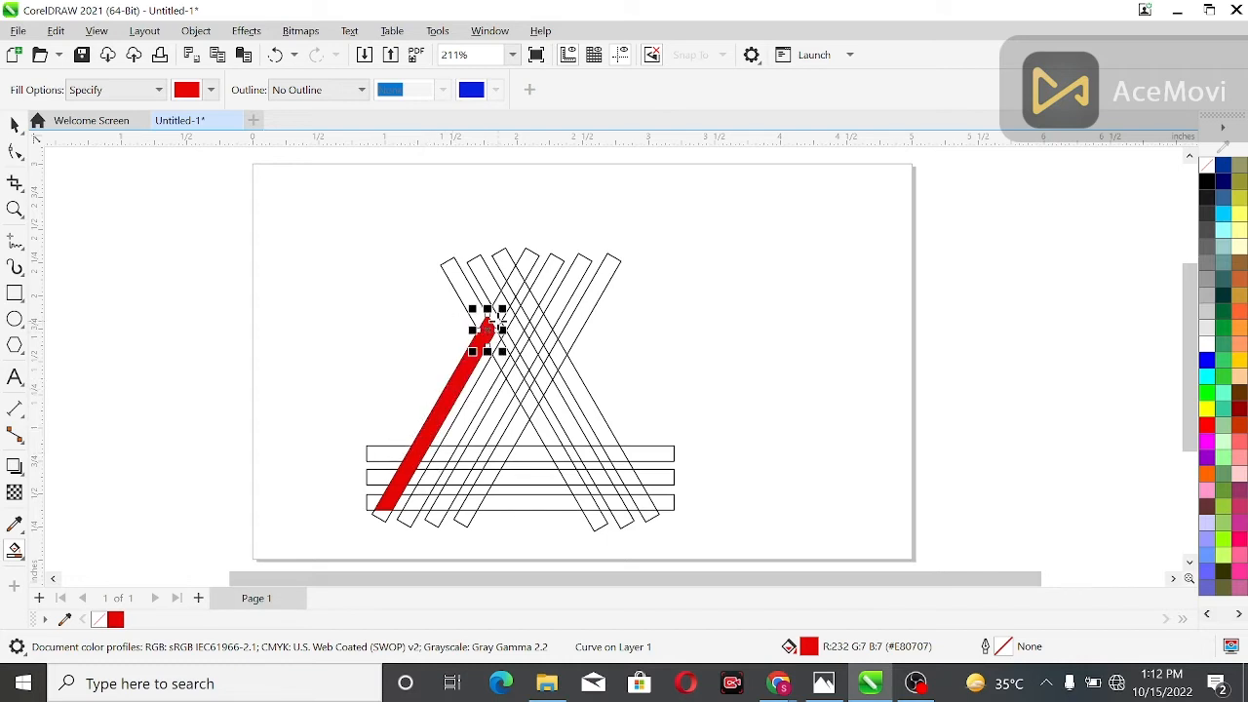
{"action": "left_click", "coordinate": [494, 316]}
{"action": "left_click", "coordinate": [503, 304]}
{"action": "left_click", "coordinate": [506, 292]}
{"action": "left_click", "coordinate": [512, 276]}
Fill the apex and the short hook folding back down inside it with red, segment by segment
{"action": "left_click", "coordinate": [518, 285]}
{"action": "left_click", "coordinate": [527, 302]}
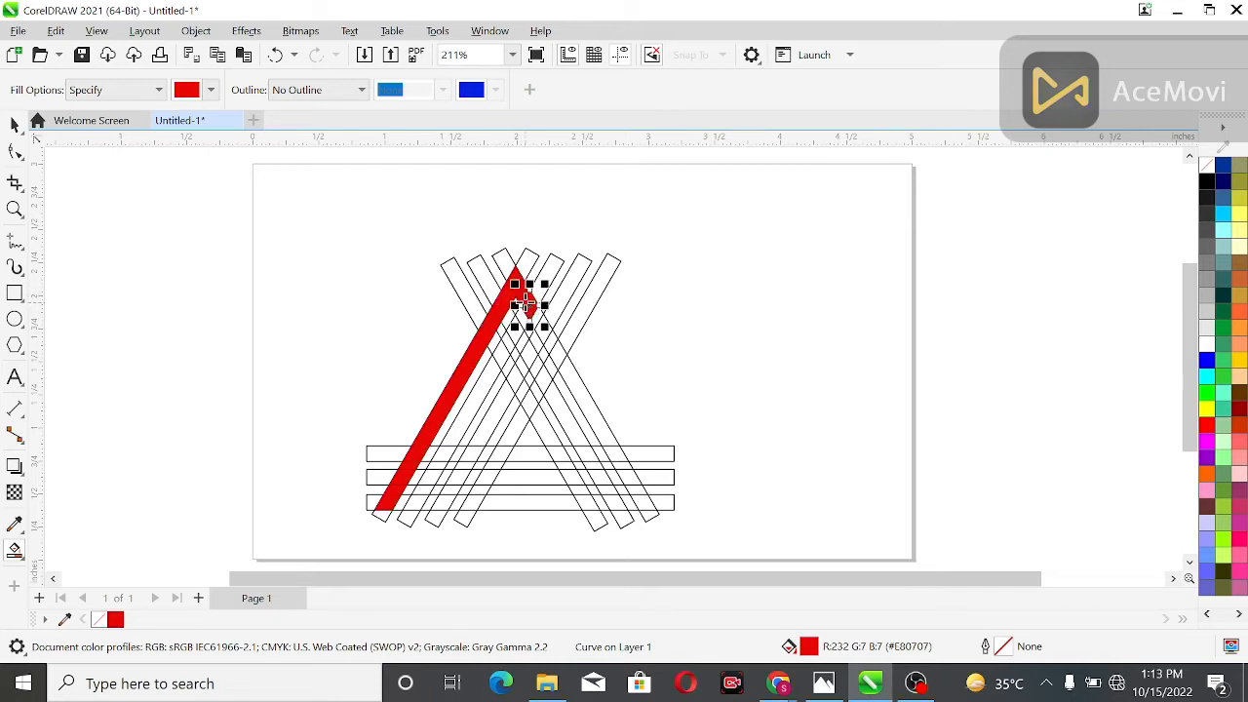
{"action": "left_click", "coordinate": [522, 314]}
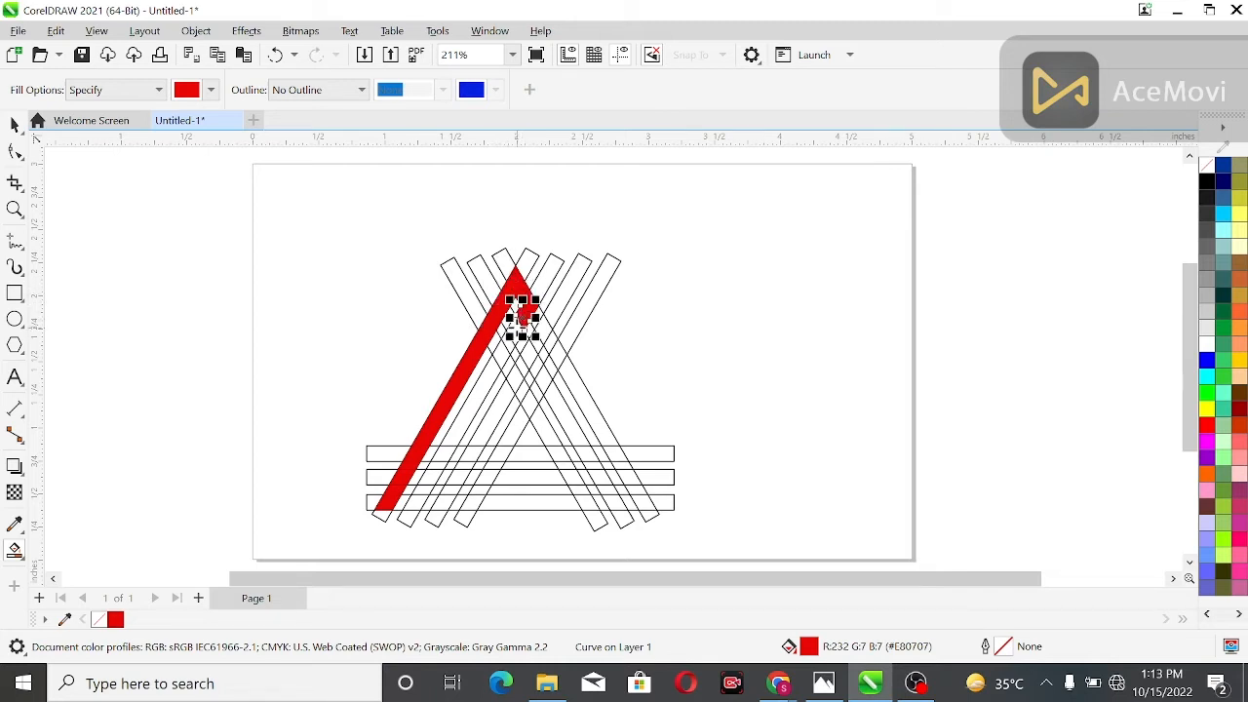
{"action": "left_click", "coordinate": [515, 329]}
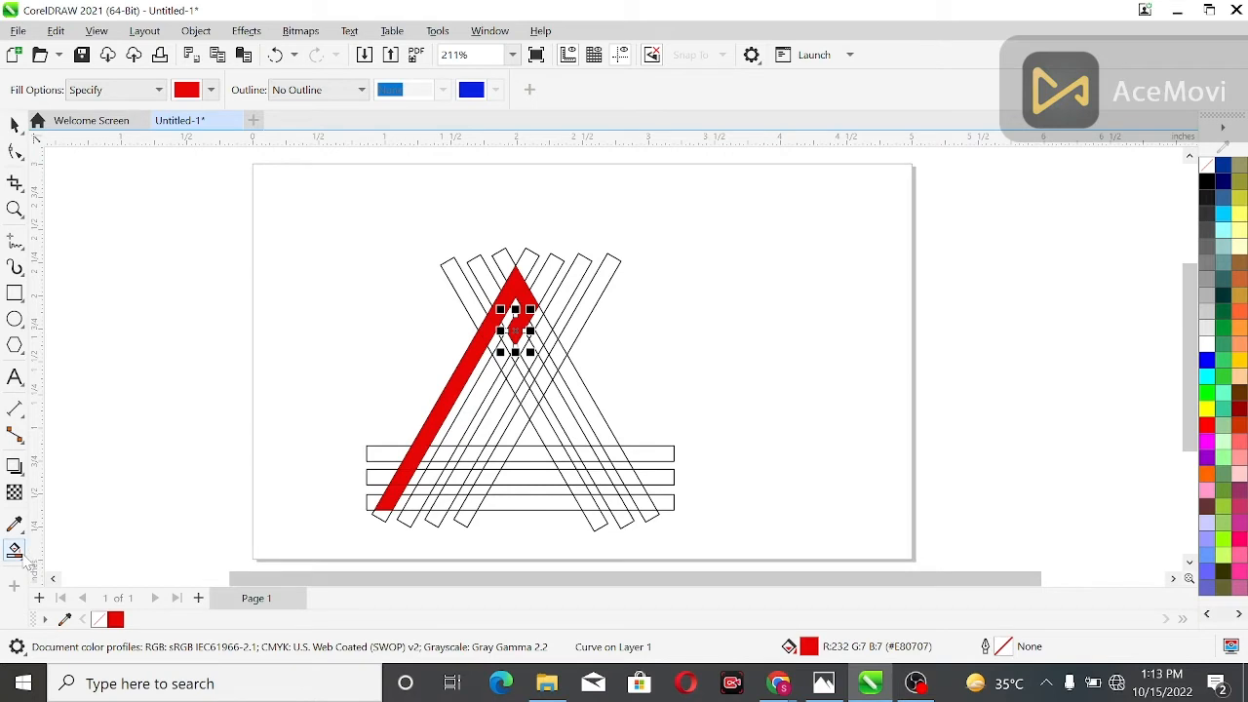
Set the Smart Fill colour to green, R 5, G 235, B 8
{"action": "left_click", "coordinate": [212, 91]}
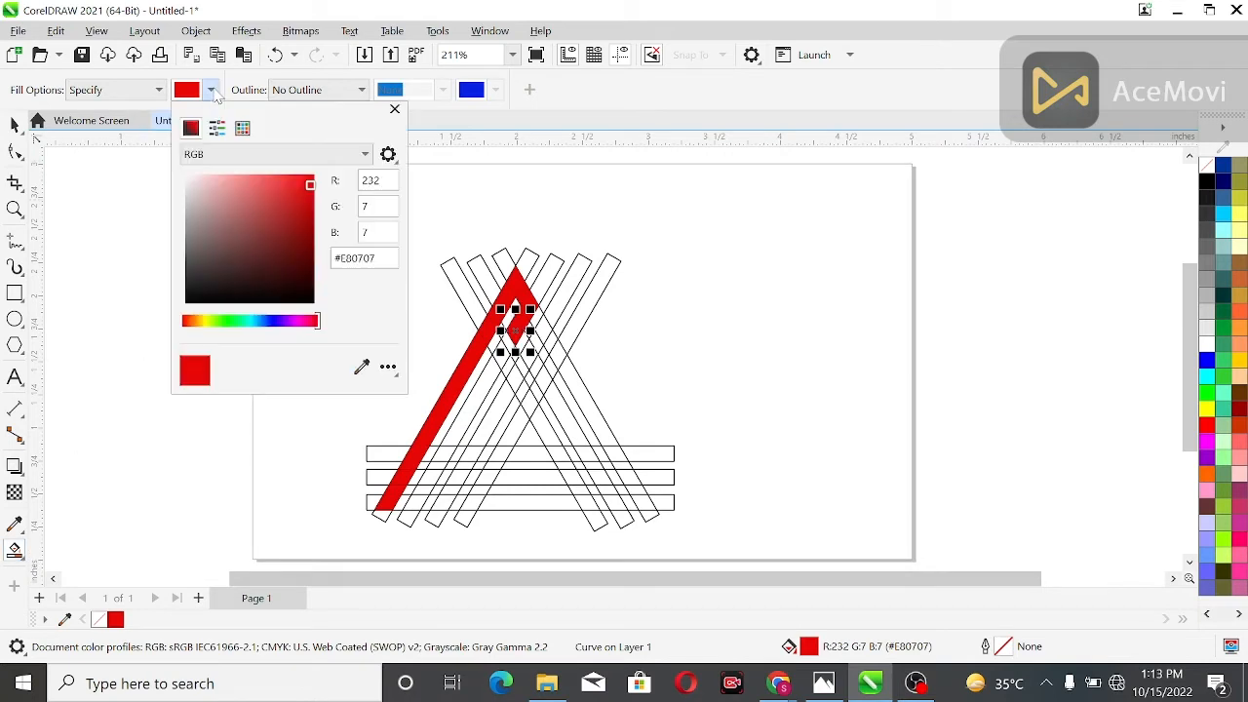
{"action": "left_click", "coordinate": [235, 323]}
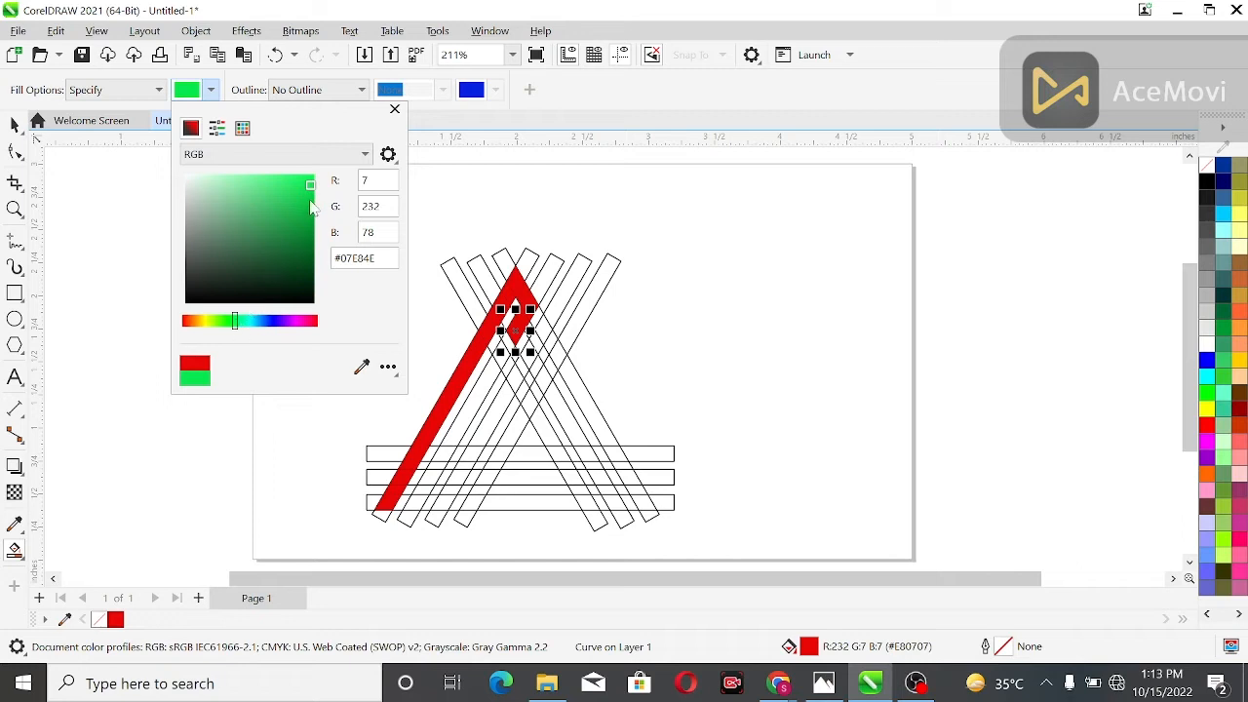
{"action": "left_click_drag", "start_coordinate": [312, 186], "coordinate": [317, 176]}
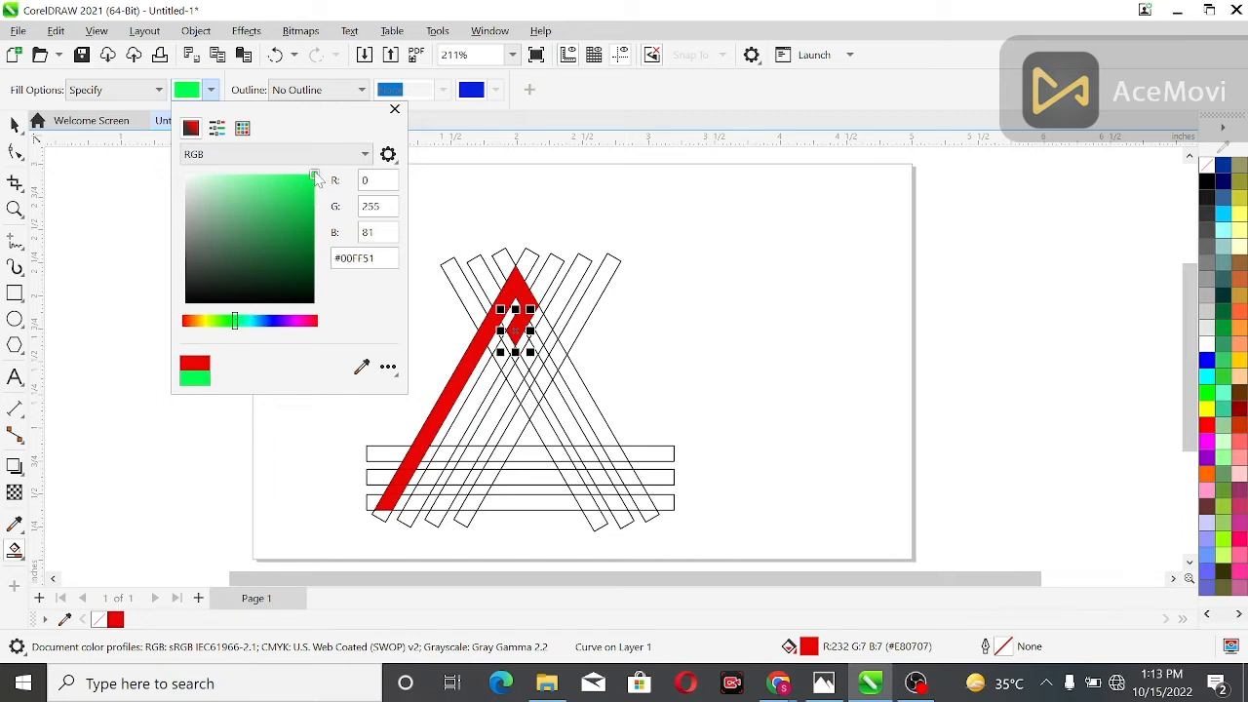
{"action": "left_click", "coordinate": [229, 323]}
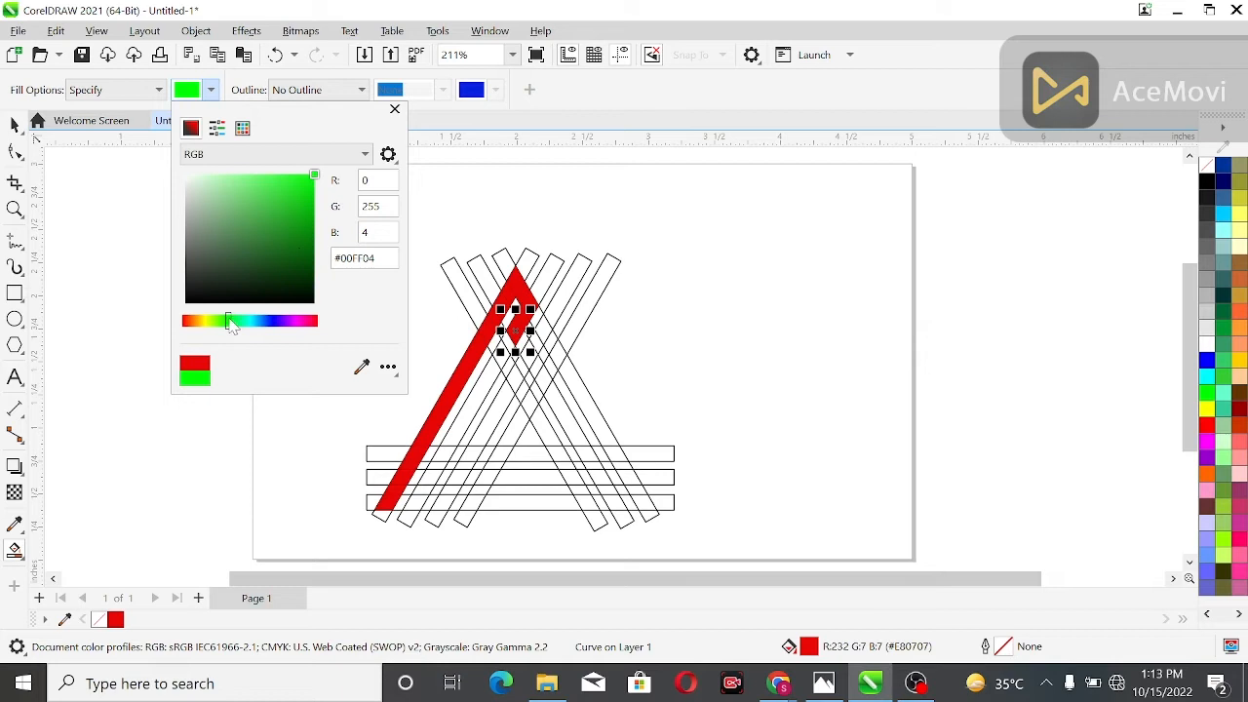
{"action": "left_click", "coordinate": [312, 185]}
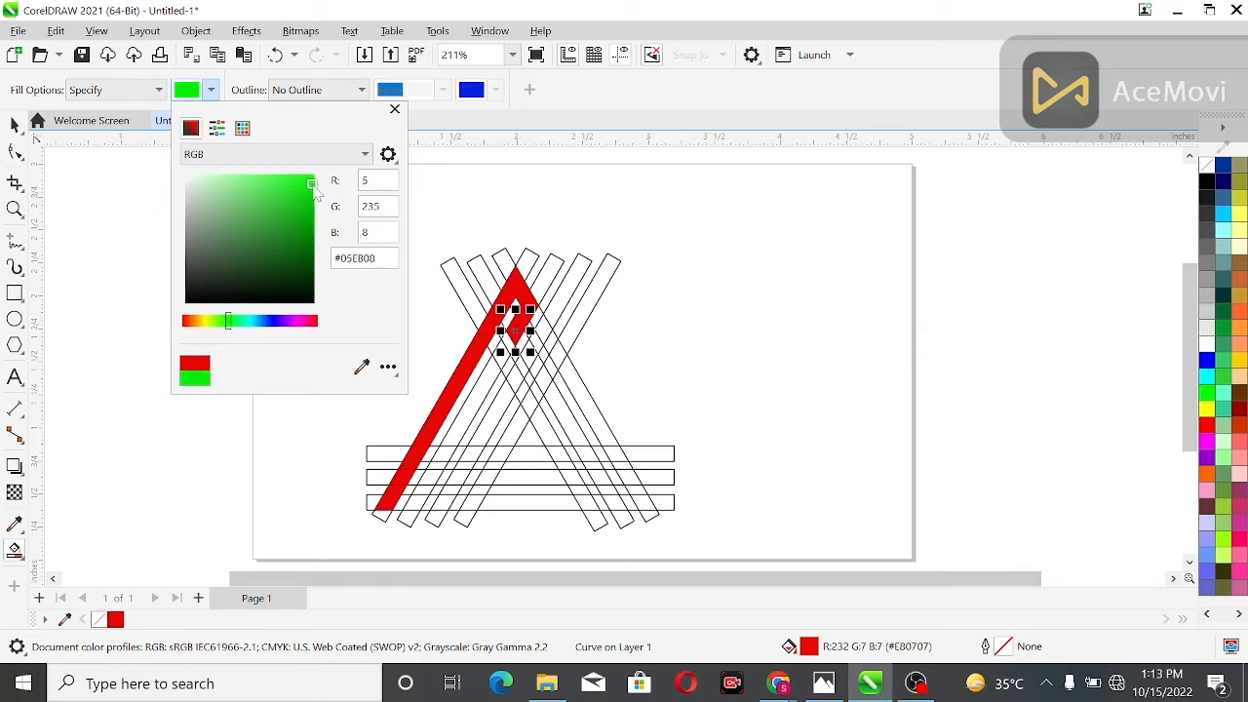
Fill the outermost right slanted bar with green, from the lower corner and its short base segment up to just below the red hook
{"action": "left_click", "coordinate": [644, 508]}
{"action": "left_click", "coordinate": [636, 502]}
{"action": "left_click", "coordinate": [615, 503]}
{"action": "left_click", "coordinate": [635, 491]}
{"action": "left_click", "coordinate": [625, 477]}
{"action": "left_click", "coordinate": [618, 465]}
{"action": "left_click", "coordinate": [612, 453]}
{"action": "left_click", "coordinate": [604, 436]}
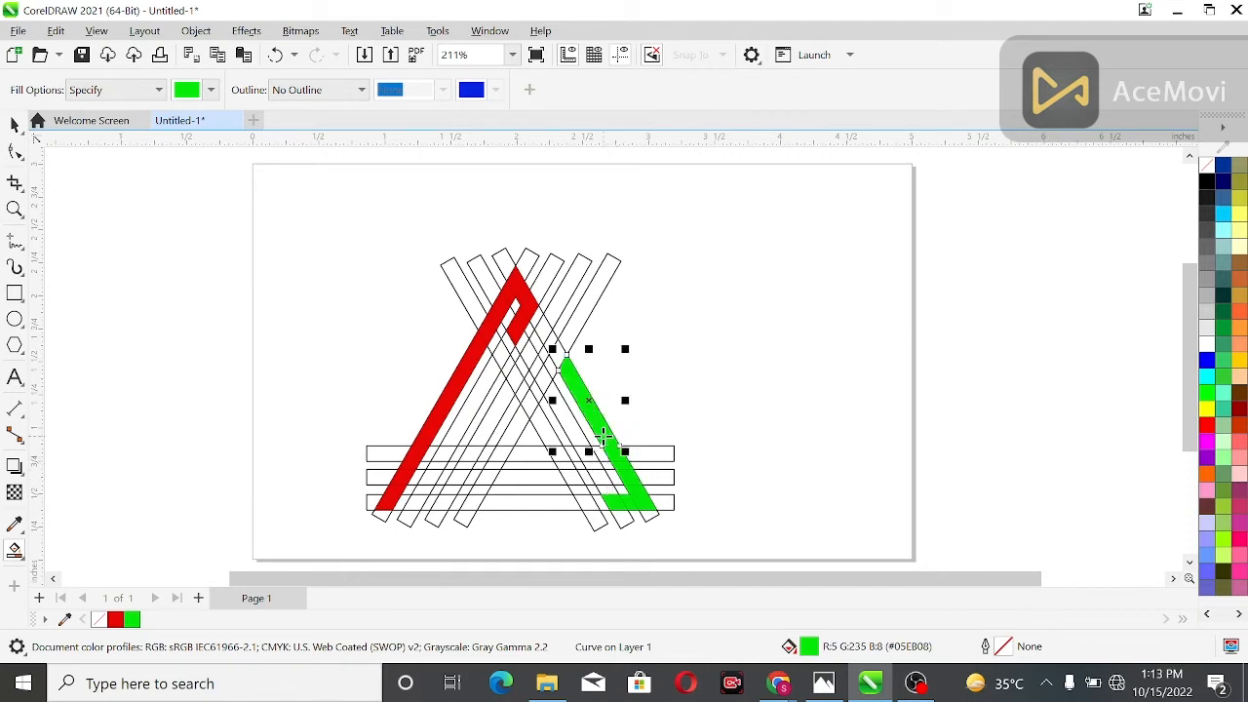
{"action": "left_click", "coordinate": [558, 351]}
{"action": "left_click", "coordinate": [550, 340]}
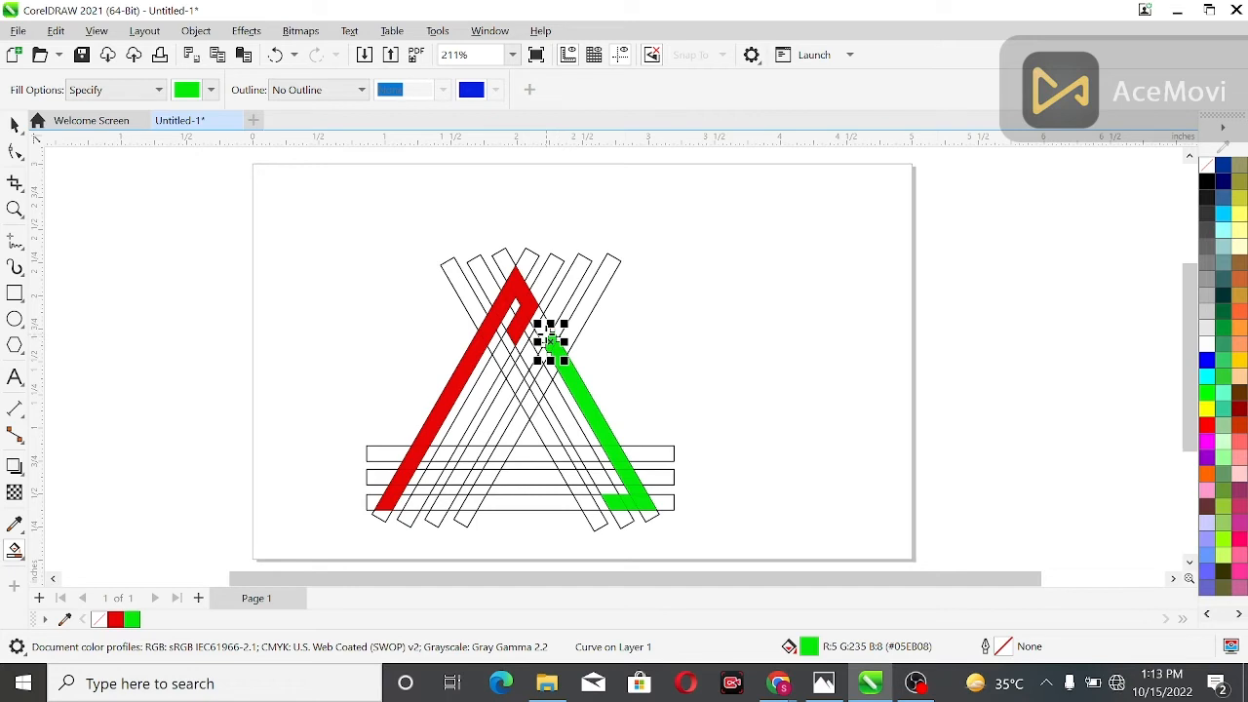
{"action": "left_click", "coordinate": [544, 329]}
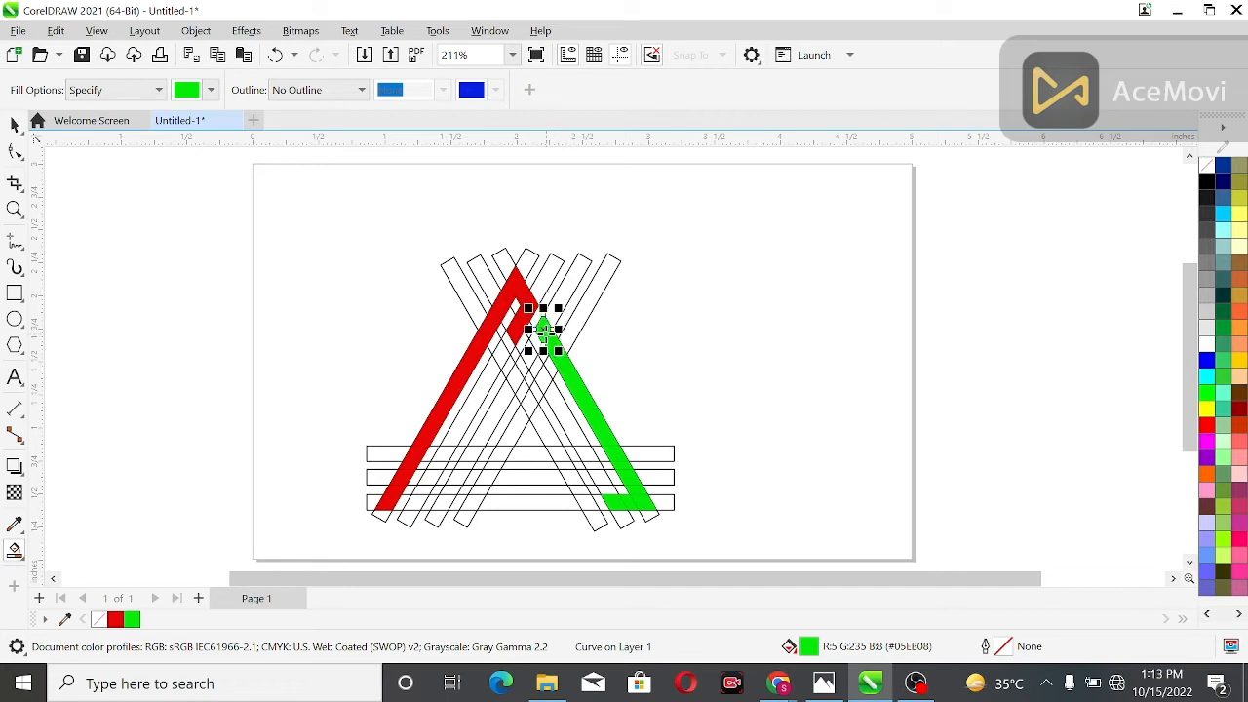
Fill the middle right slanted bar with green, from the green corner up to just below the red hook
{"action": "left_click", "coordinate": [602, 491]}
{"action": "left_click", "coordinate": [597, 478]}
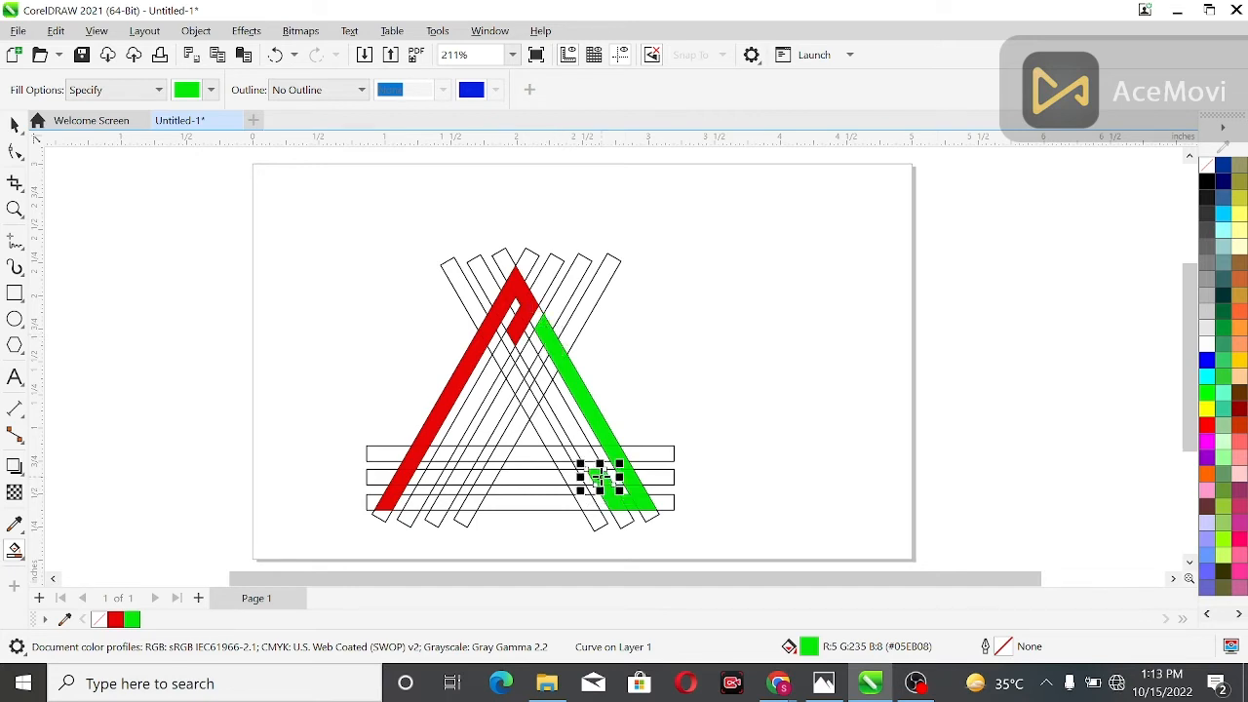
{"action": "left_click", "coordinate": [589, 465]}
{"action": "left_click", "coordinate": [582, 453]}
{"action": "left_click", "coordinate": [578, 429]}
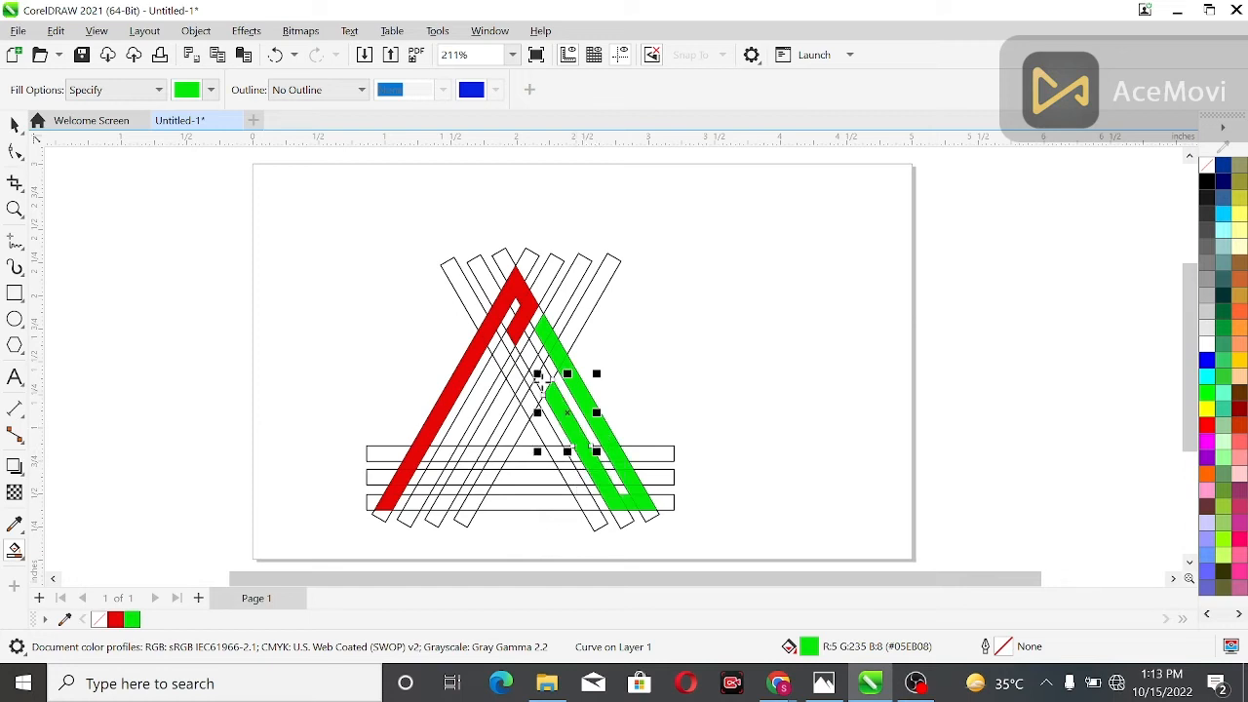
{"action": "left_click", "coordinate": [543, 381]}
{"action": "left_click", "coordinate": [537, 369]}
{"action": "left_click", "coordinate": [532, 352]}
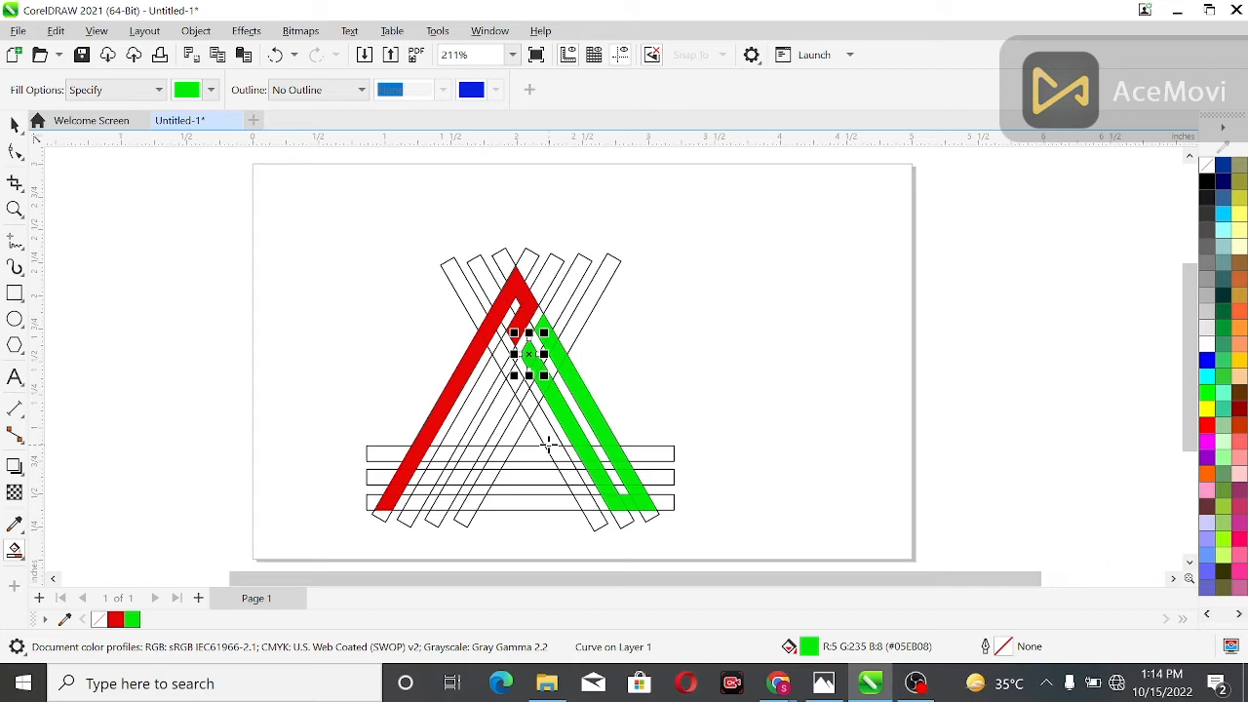
Set the Smart Fill colour to blue, R 8, G 0, B 255
{"action": "left_click", "coordinate": [210, 90]}
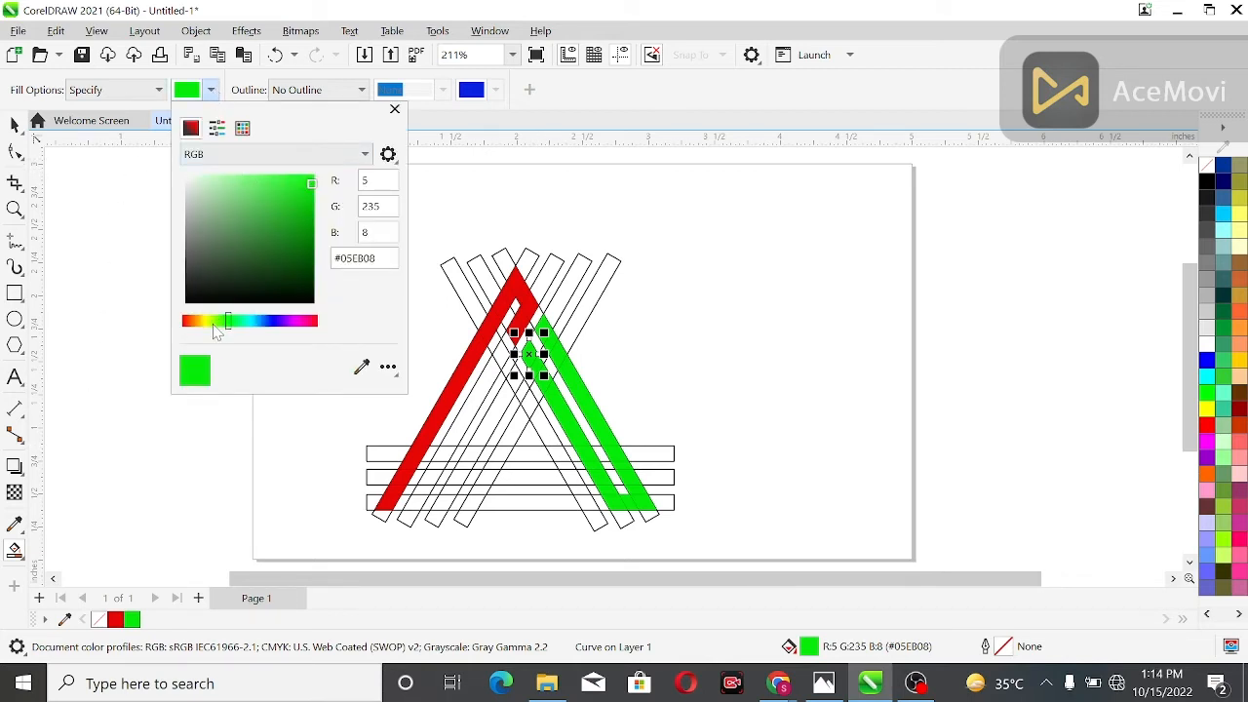
{"action": "left_click", "coordinate": [273, 322]}
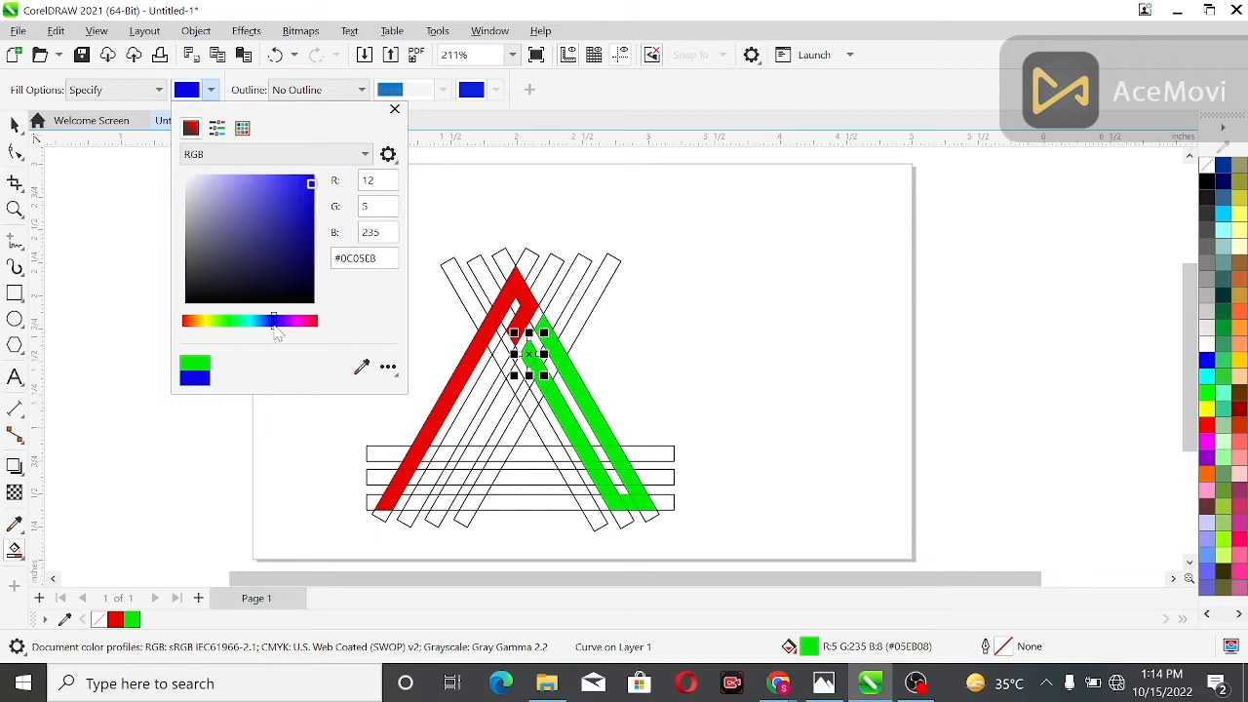
{"action": "left_click", "coordinate": [315, 171]}
{"action": "left_click", "coordinate": [444, 483]}
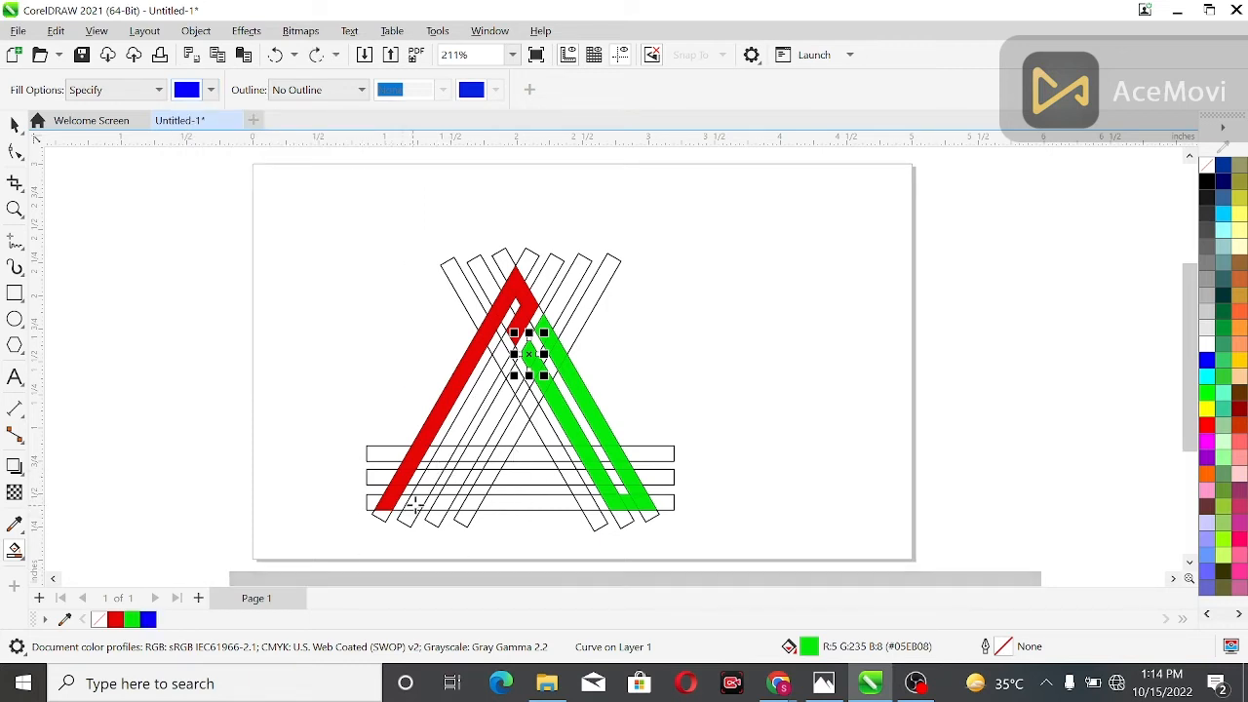
Fill one continuous blue band along the lowest base bar, back along the middle base bar and up the second left slanted bar
{"action": "left_click", "coordinate": [414, 505]}
{"action": "left_click_drag", "start_coordinate": [450, 500], "coordinate": [491, 503]}
{"action": "left_click", "coordinate": [587, 503]}
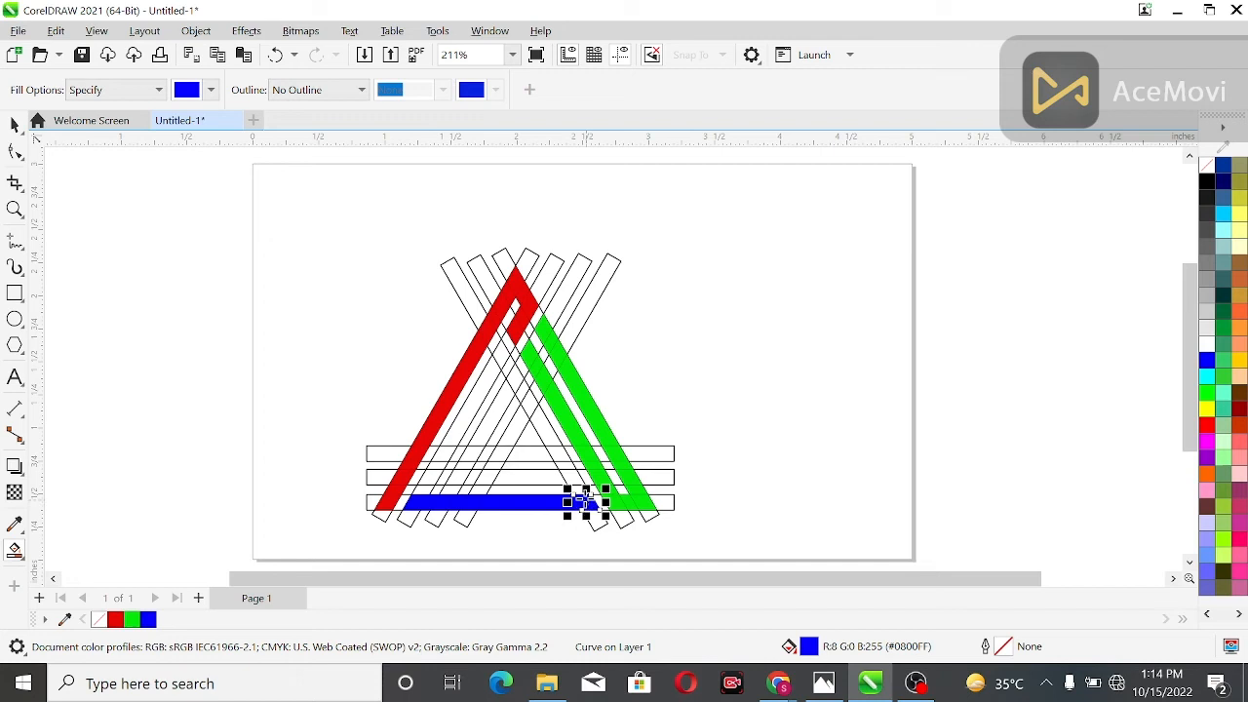
{"action": "left_click_drag", "start_coordinate": [578, 491], "coordinate": [453, 430]}
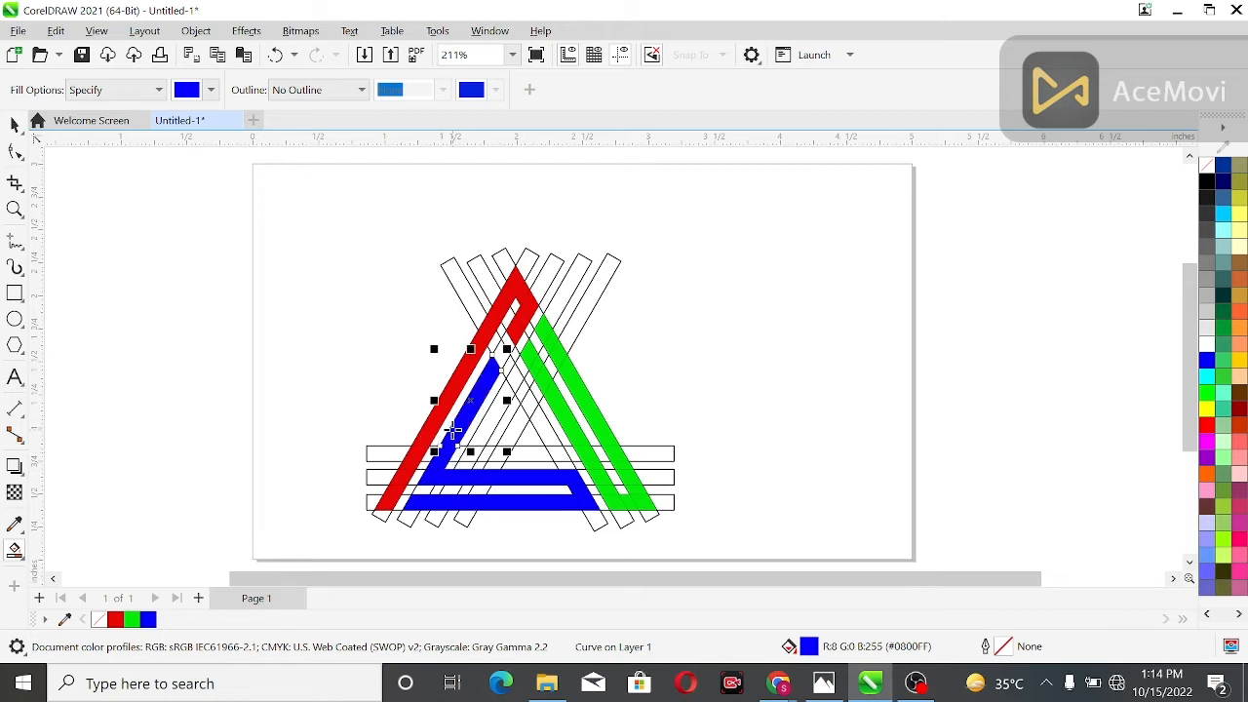
{"action": "left_click", "coordinate": [500, 356]}
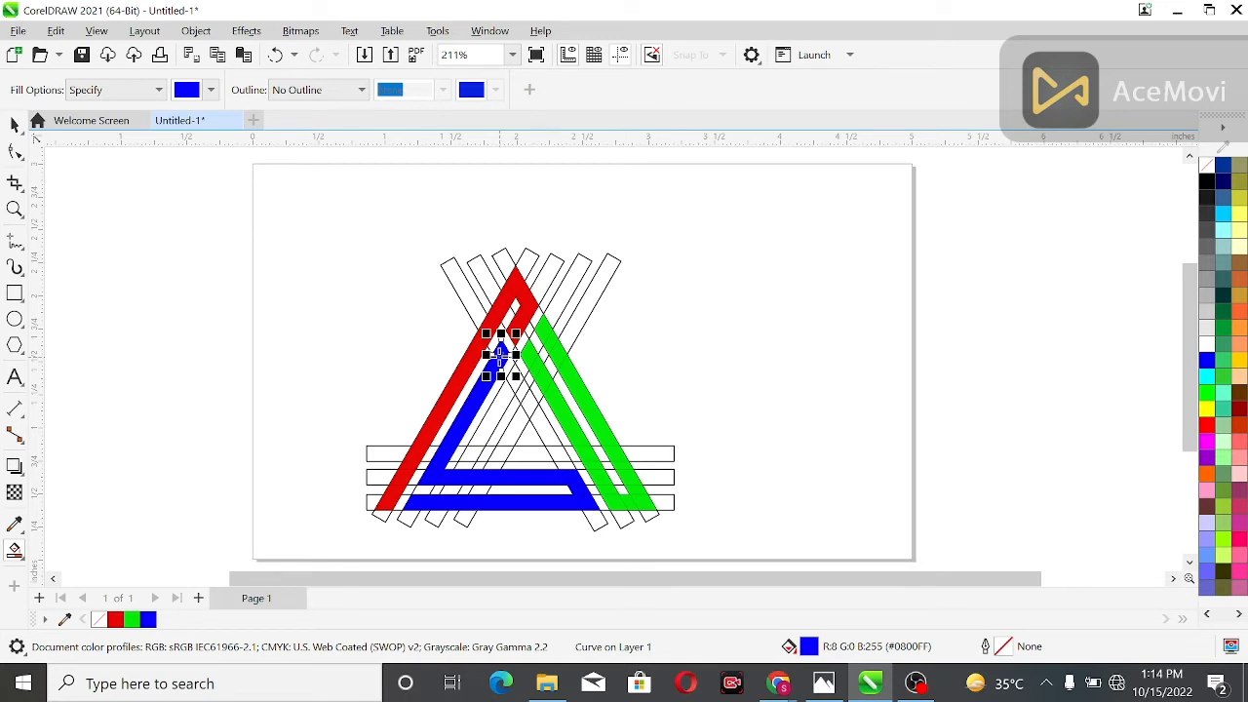
Extend the blue fill up the innermost right slanted bar to the inner apex and down the third left slanted bar to the upper base bar
{"action": "left_click", "coordinate": [570, 466]}
{"action": "left_click", "coordinate": [560, 449]}
{"action": "left_click", "coordinate": [546, 433]}
{"action": "left_click", "coordinate": [530, 392]}
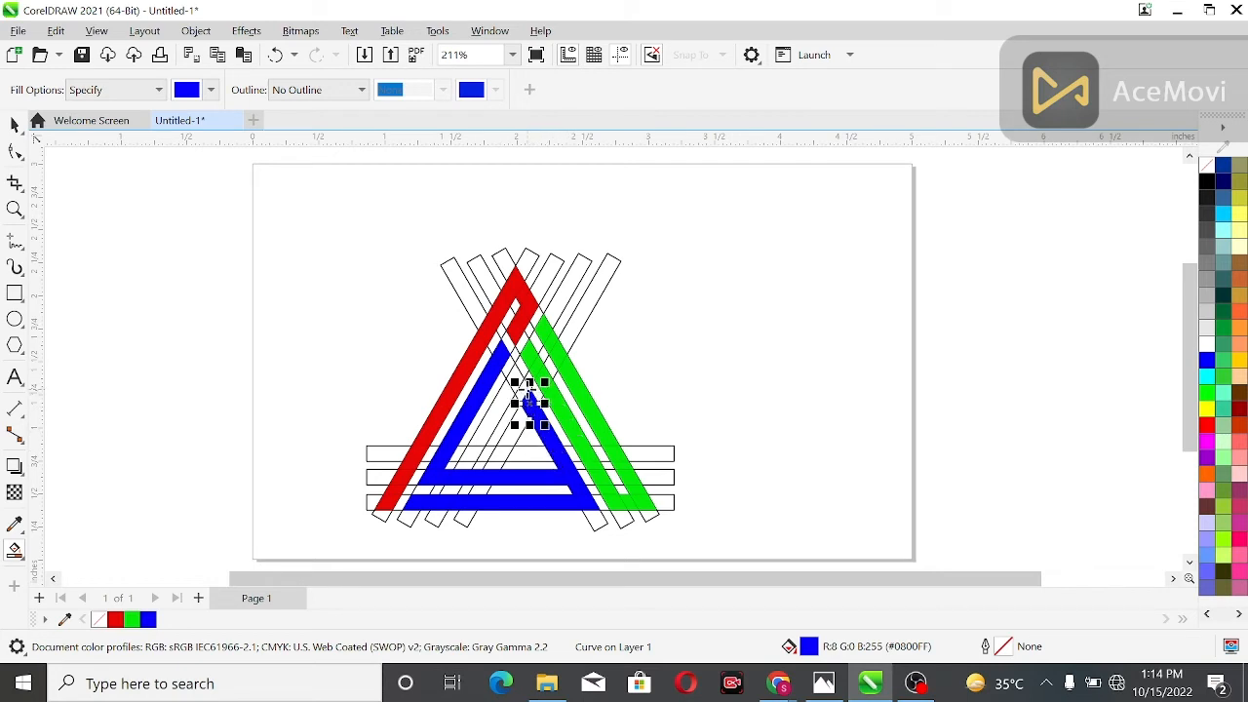
{"action": "left_click", "coordinate": [523, 384]}
{"action": "left_click", "coordinate": [515, 379]}
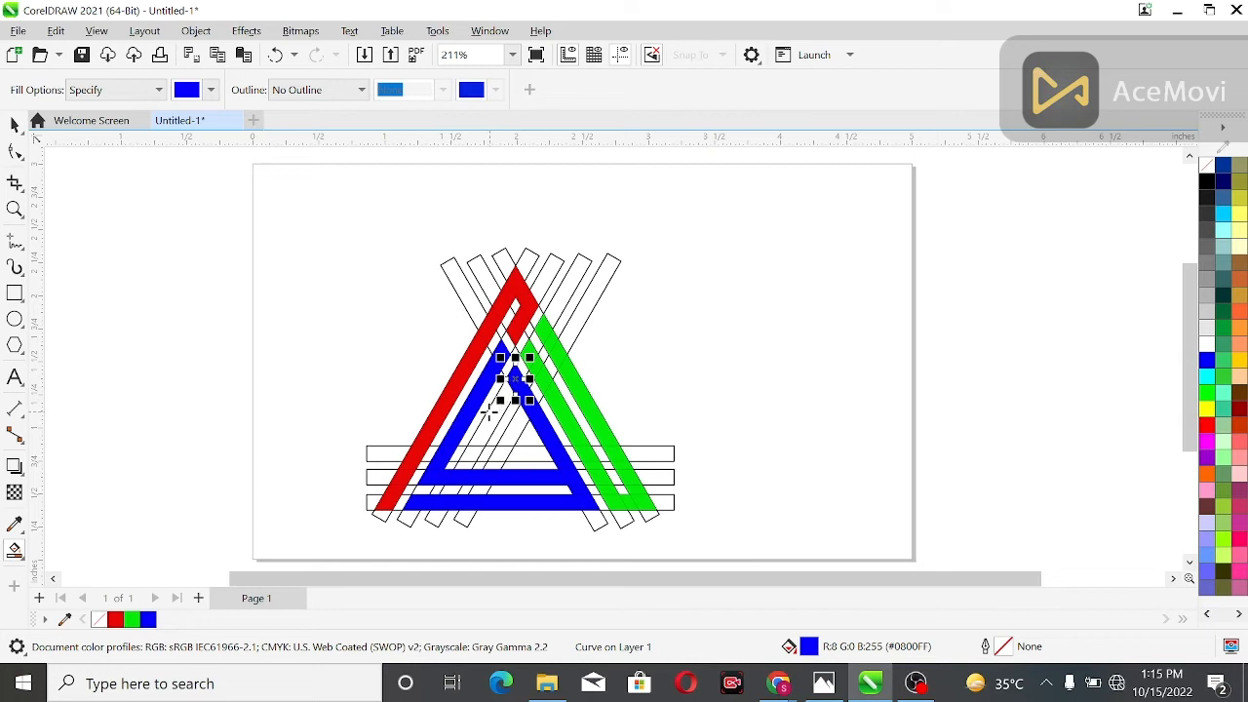
{"action": "left_click", "coordinate": [490, 414]}
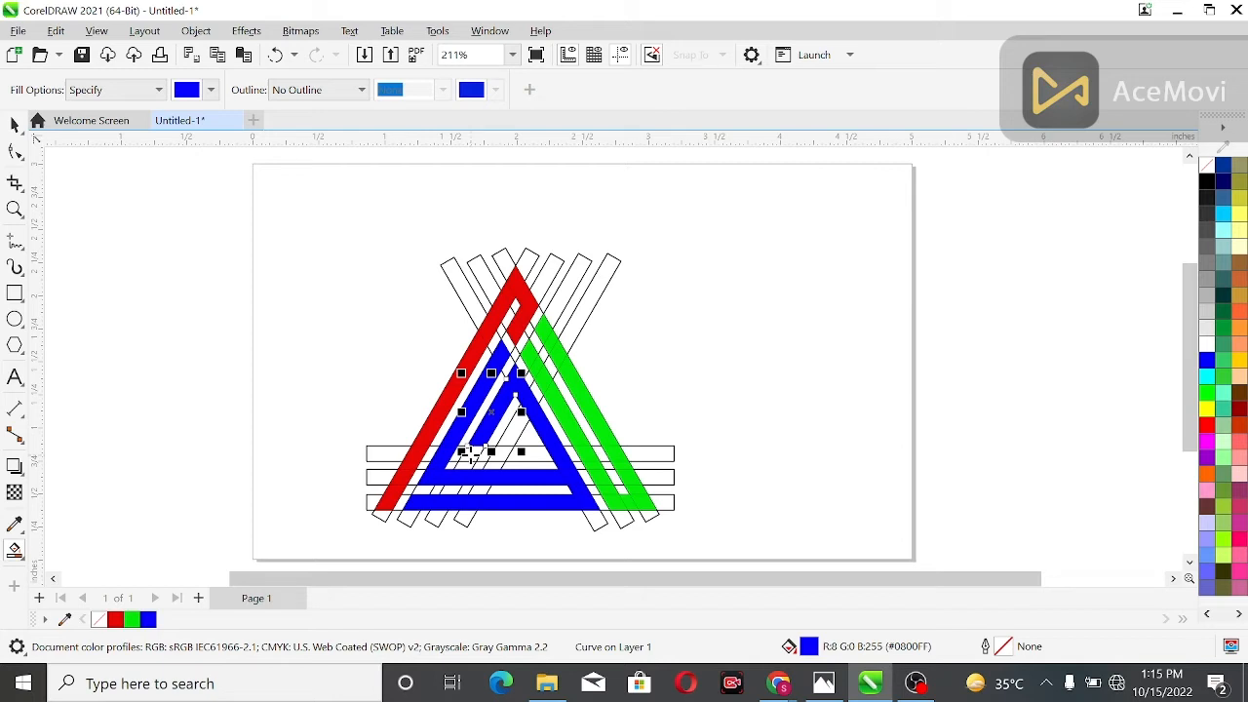
{"action": "left_click", "coordinate": [472, 452]}
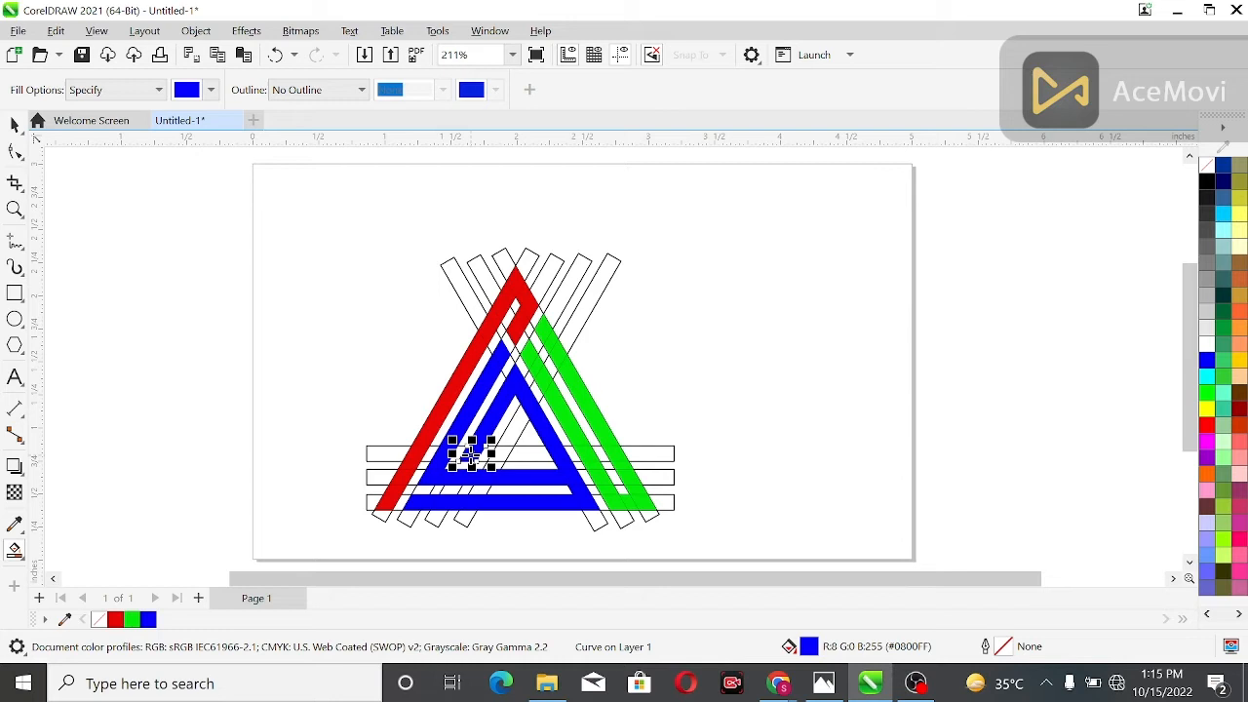
Delete the outlined slanted construction rectangles, keeping the coloured segments
{"action": "scroll", "coordinate": [471, 455], "scroll_direction": "down", "scroll_amount": 2}
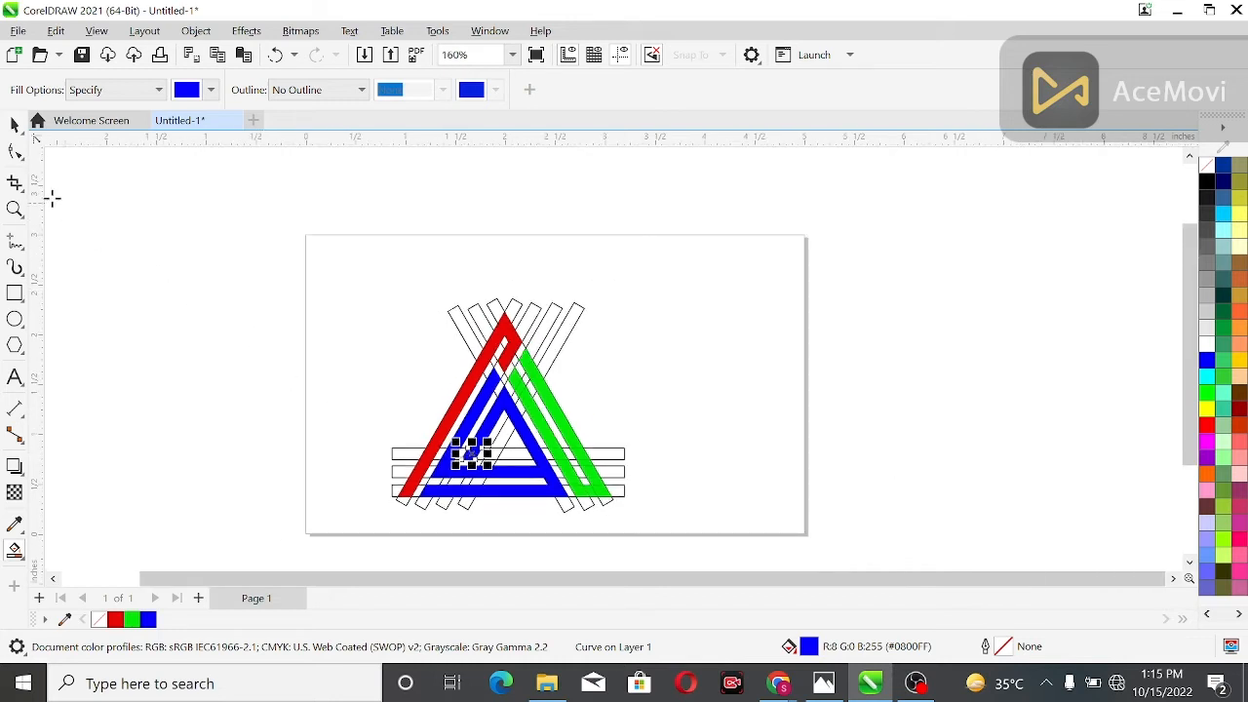
{"action": "key", "text": "F4"}
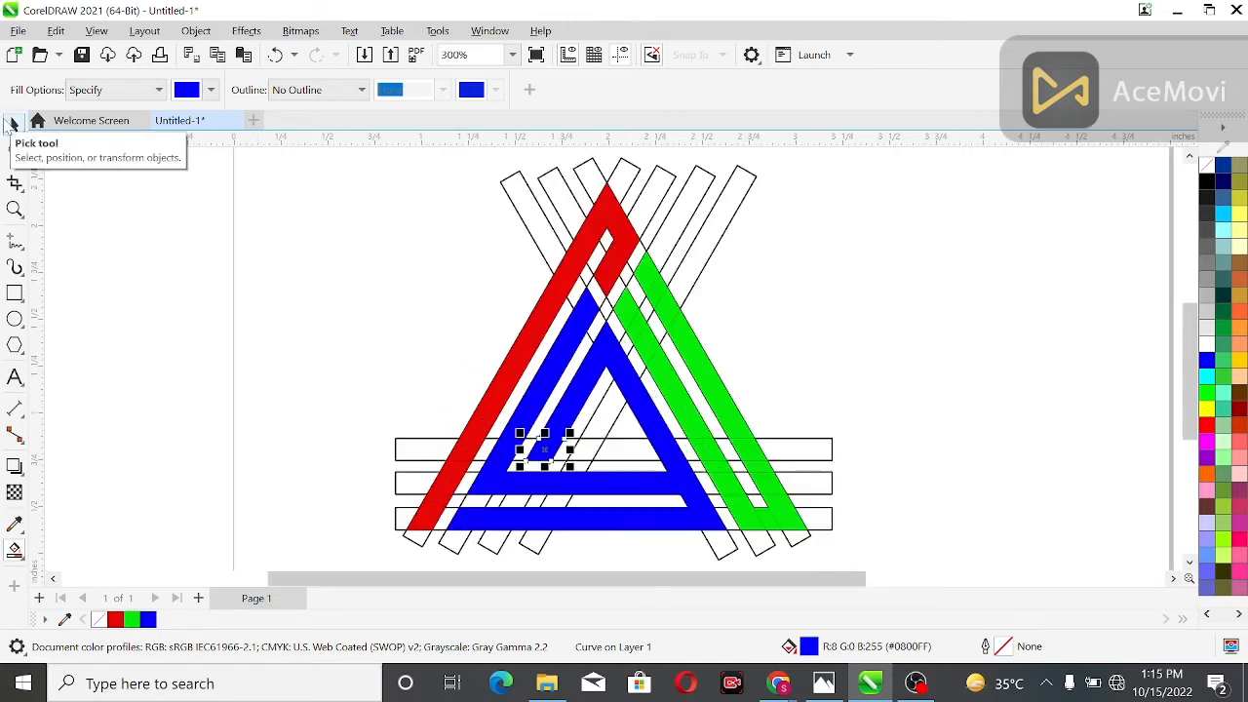
{"action": "left_click", "coordinate": [10, 121]}
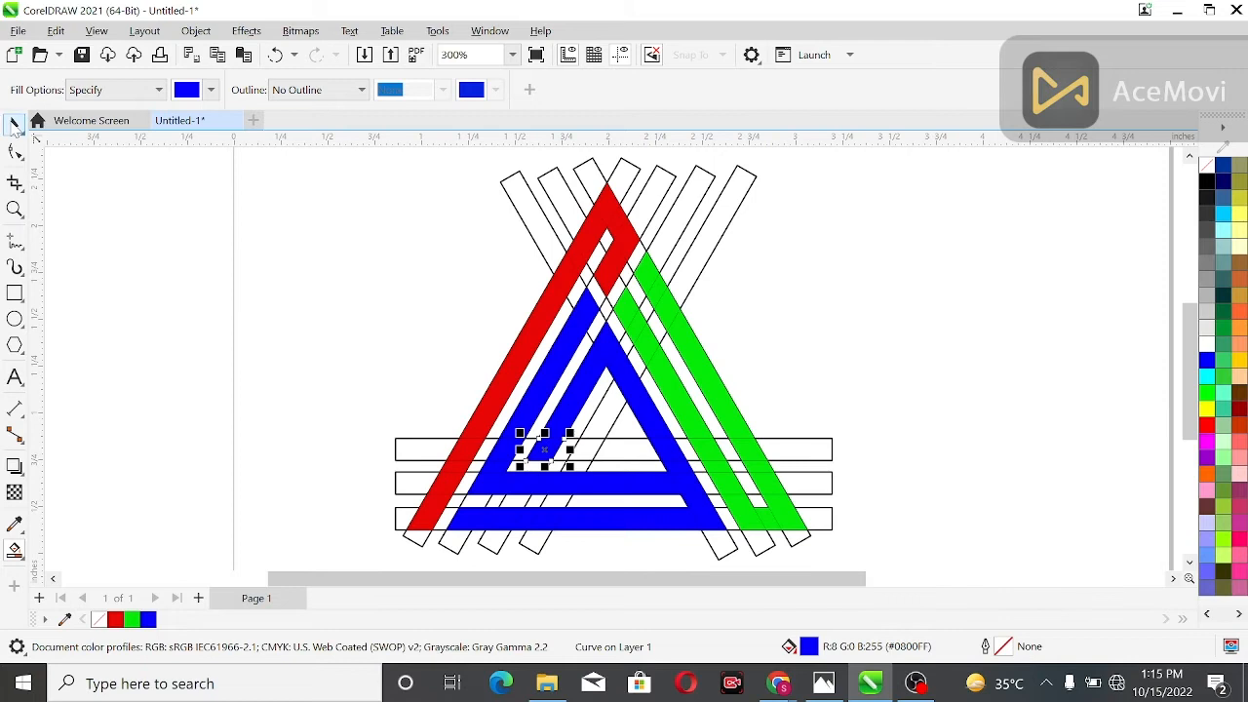
{"action": "left_click", "coordinate": [178, 299]}
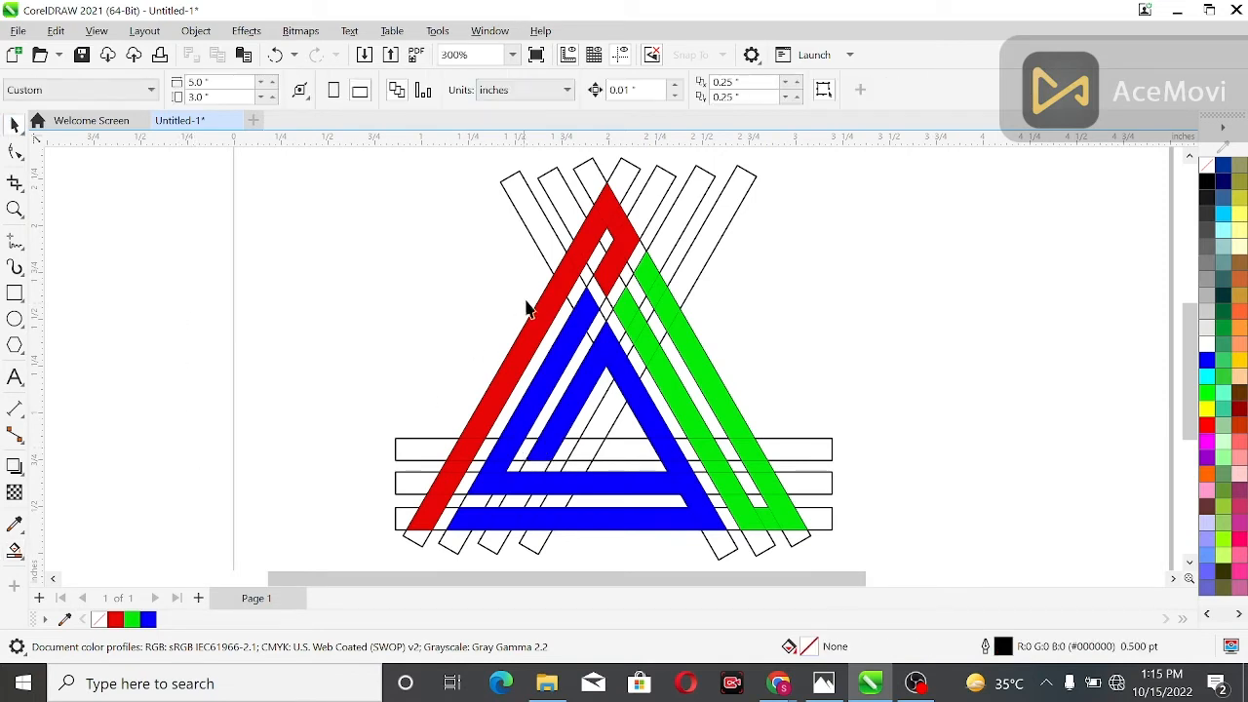
{"action": "left_click", "coordinate": [527, 216]}
{"action": "left_click_drag", "start_coordinate": [528, 217], "coordinate": [688, 201]}
{"action": "key", "text": "Delete"}
Delete the three outlined horizontal base rectangles
{"action": "left_click", "coordinate": [790, 452]}
{"action": "key", "text": "Delete"}
{"action": "left_click", "coordinate": [819, 483]}
{"action": "key", "text": "Delete"}
{"action": "left_click", "coordinate": [814, 513]}
{"action": "key", "text": "Delete"}
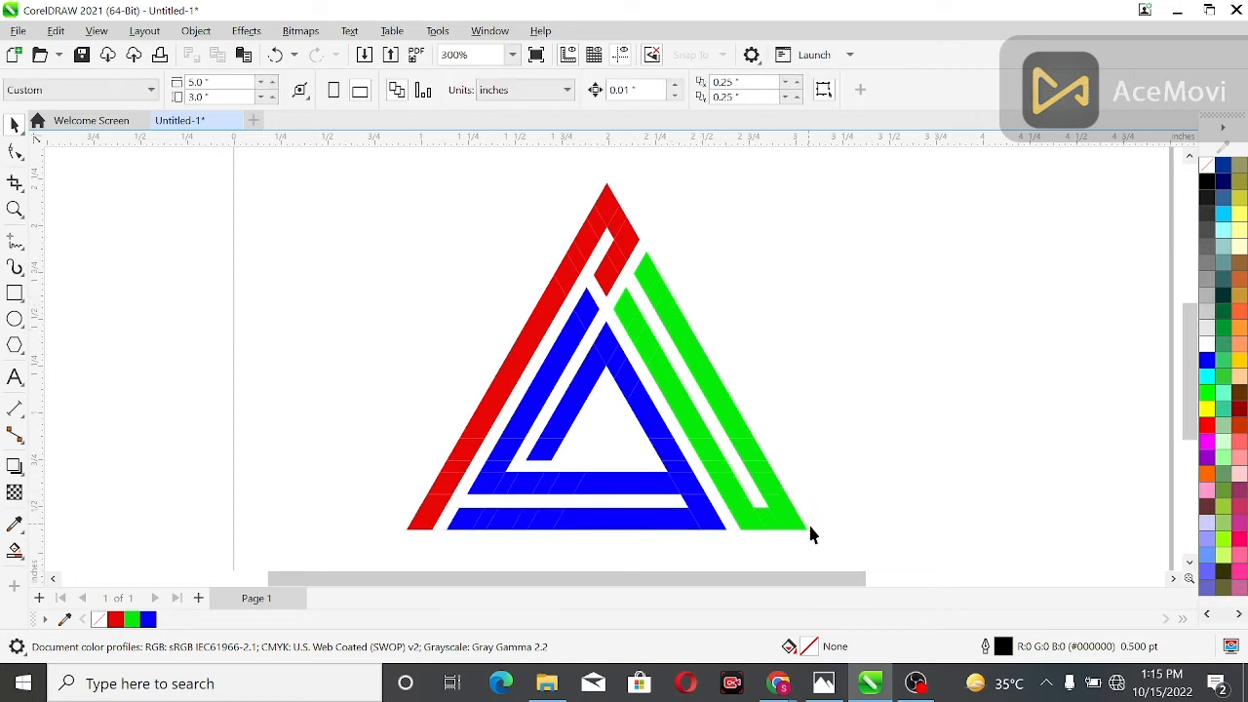
Weld the green lower corner pieces with the adjoining segments of the outer green bar
{"action": "left_click_drag", "start_coordinate": [793, 408], "coordinate": [753, 575]}
{"action": "left_click_drag", "start_coordinate": [834, 376], "coordinate": [732, 497]}
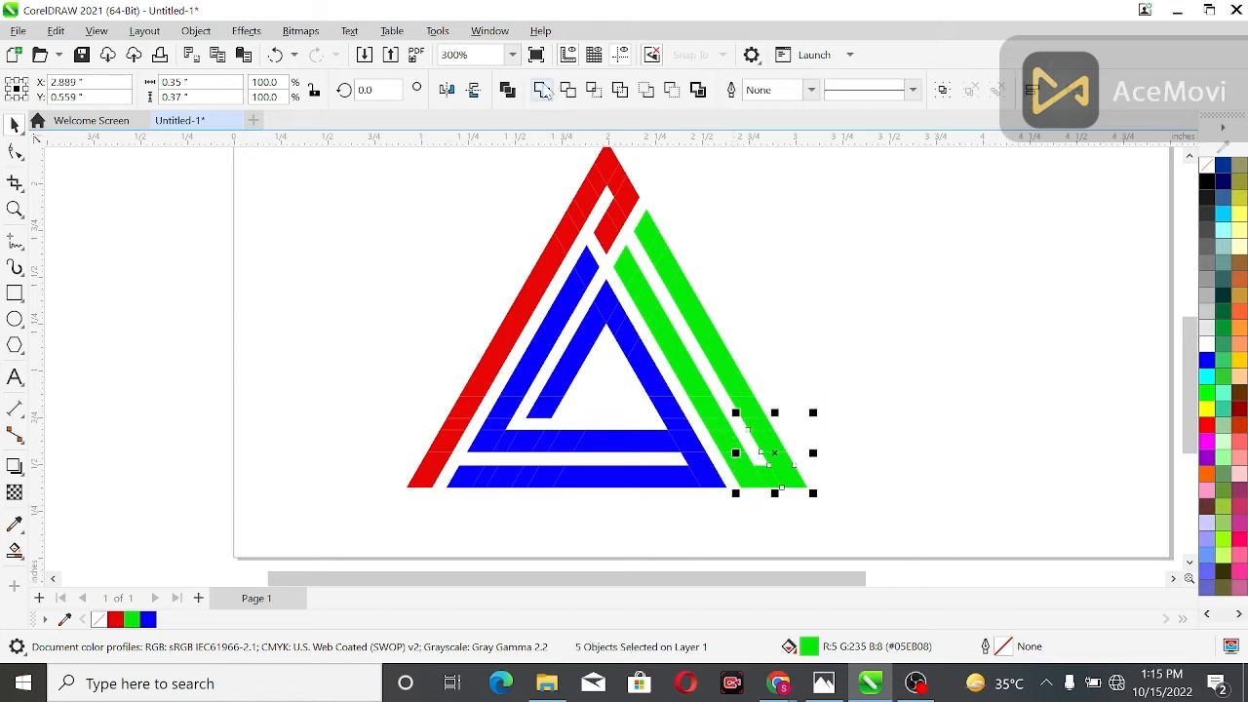
{"action": "left_click", "coordinate": [753, 415], "text": "shift"}
{"action": "left_click", "coordinate": [738, 389], "text": "shift"}
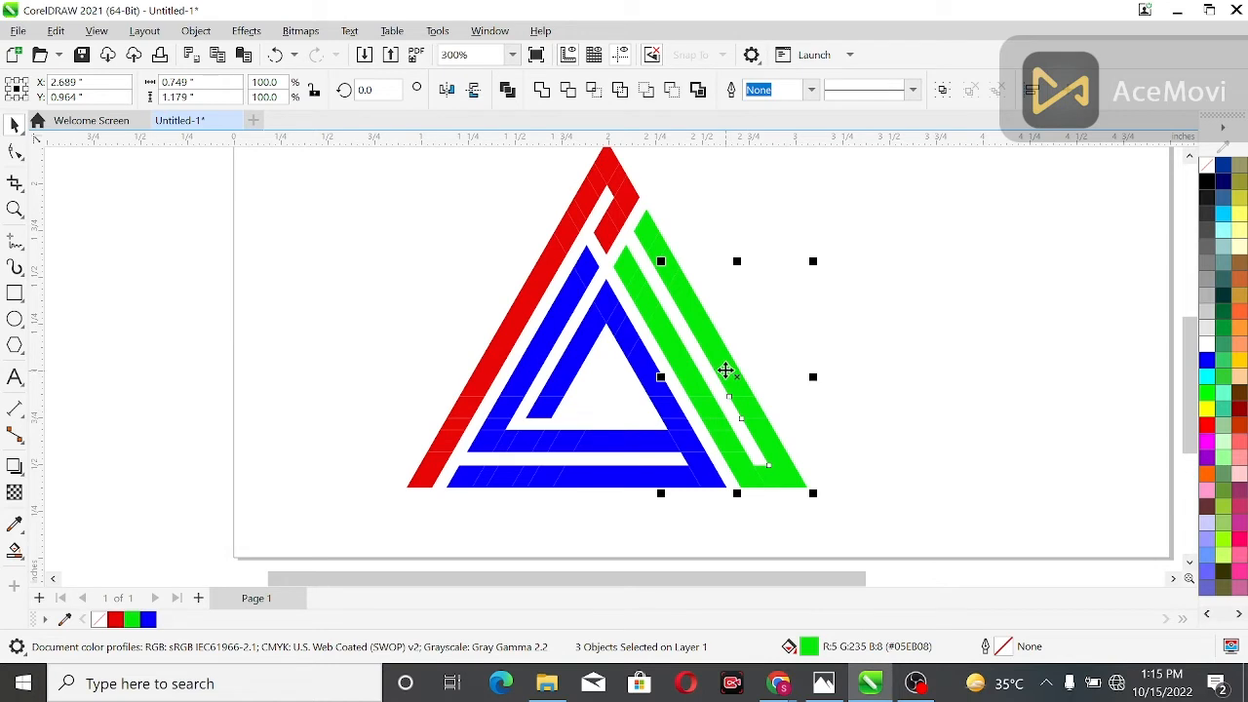
{"action": "left_click", "coordinate": [542, 89]}
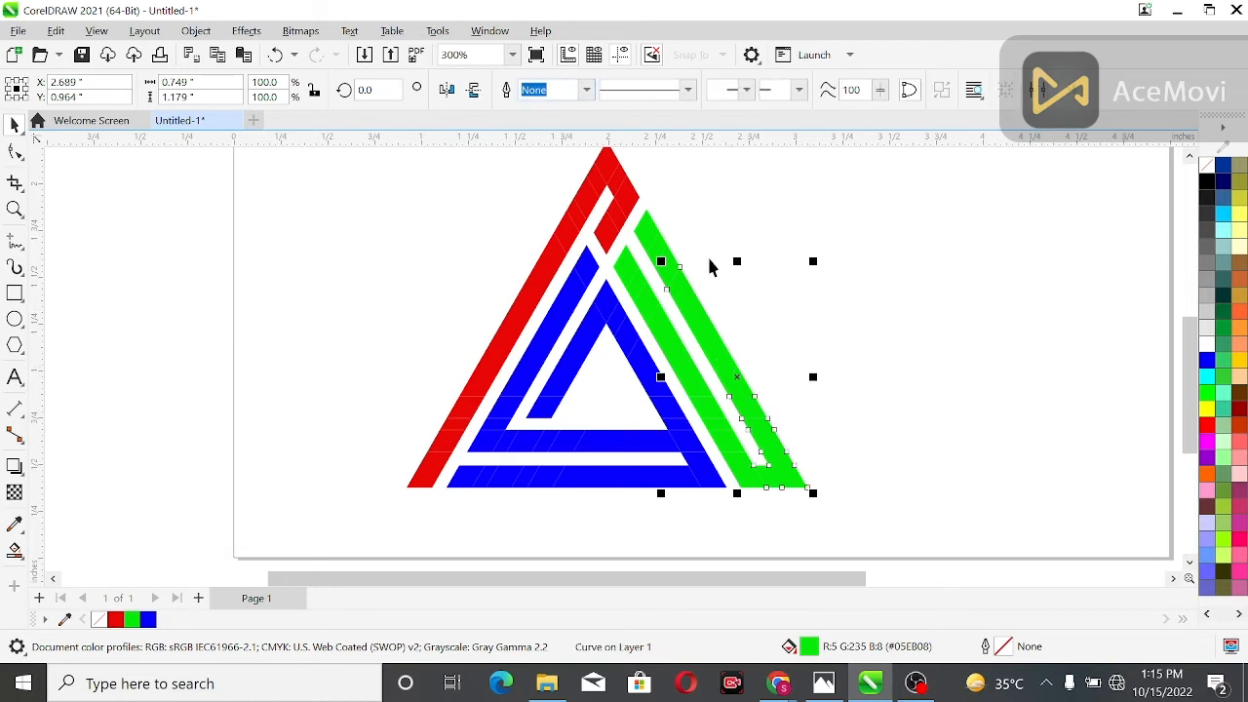
Weld the lower segments of the inner green bar to the merged outer green shape
{"action": "left_click", "coordinate": [759, 387]}
{"action": "left_click", "coordinate": [747, 398]}
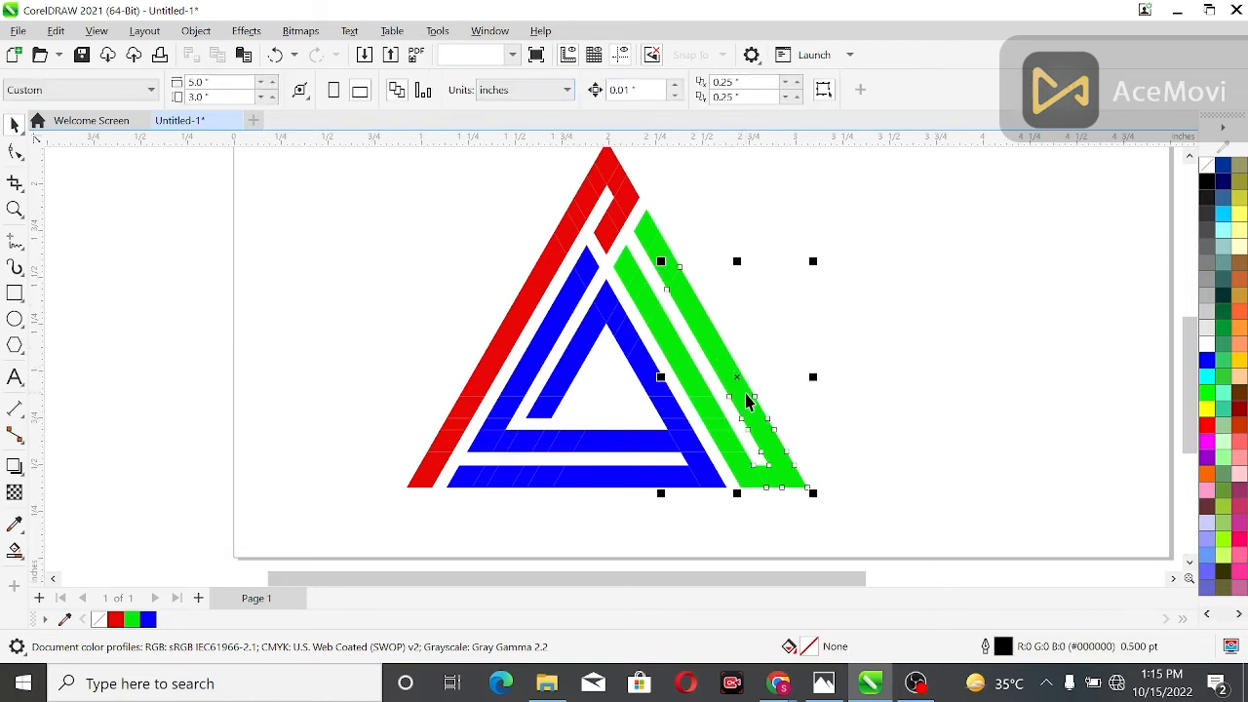
{"action": "left_click", "coordinate": [738, 459], "text": "shift"}
{"action": "key", "text": "ctrl+l"}
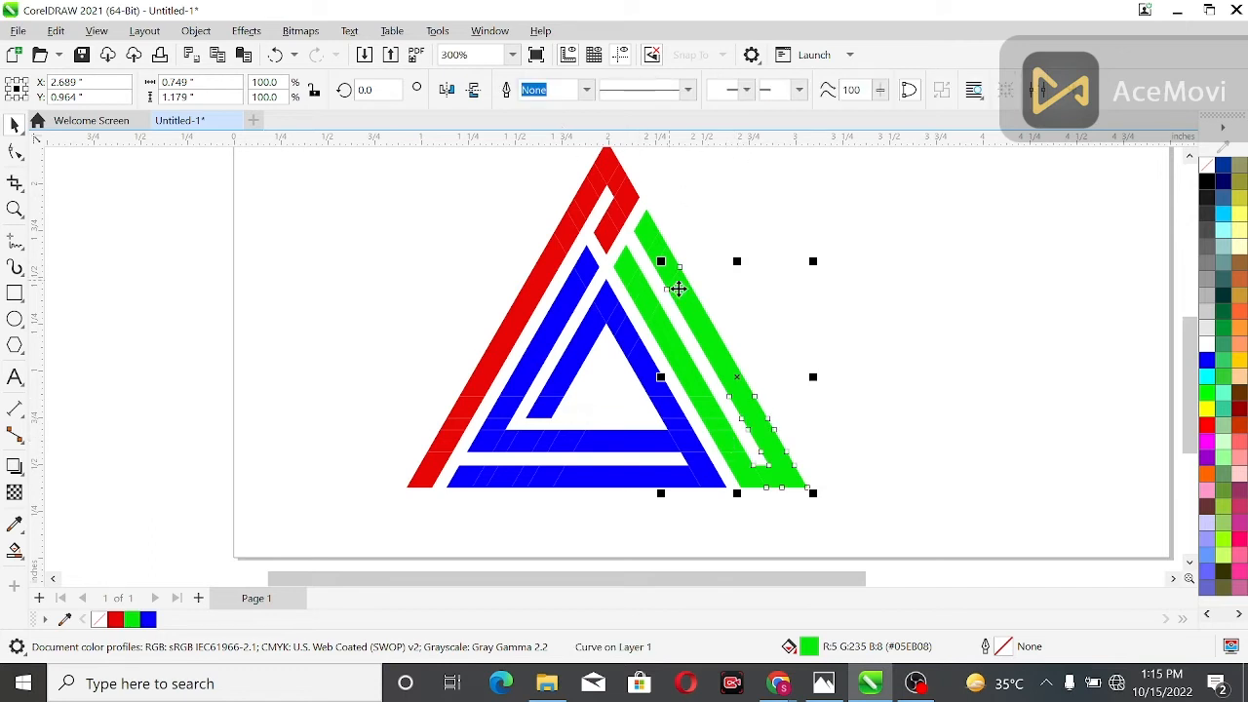
{"action": "left_click", "coordinate": [471, 237]}
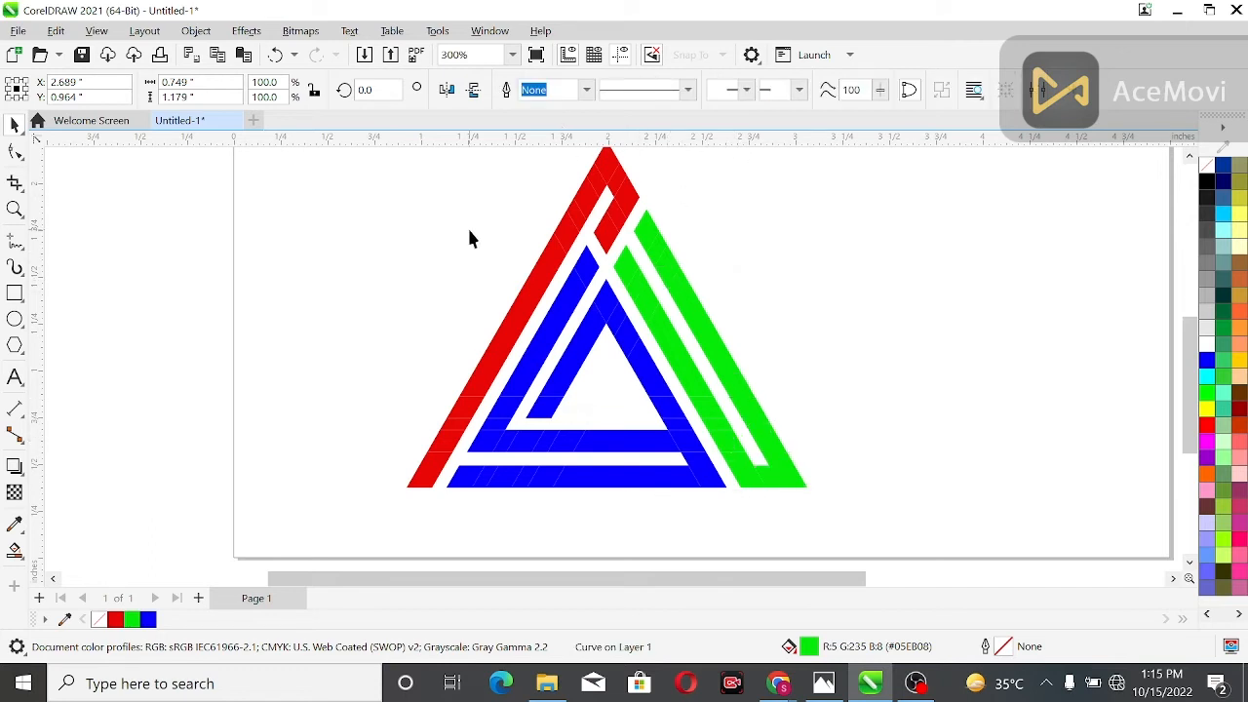
{"action": "left_click", "coordinate": [724, 370]}
{"action": "key", "text": "ctrl+k"}
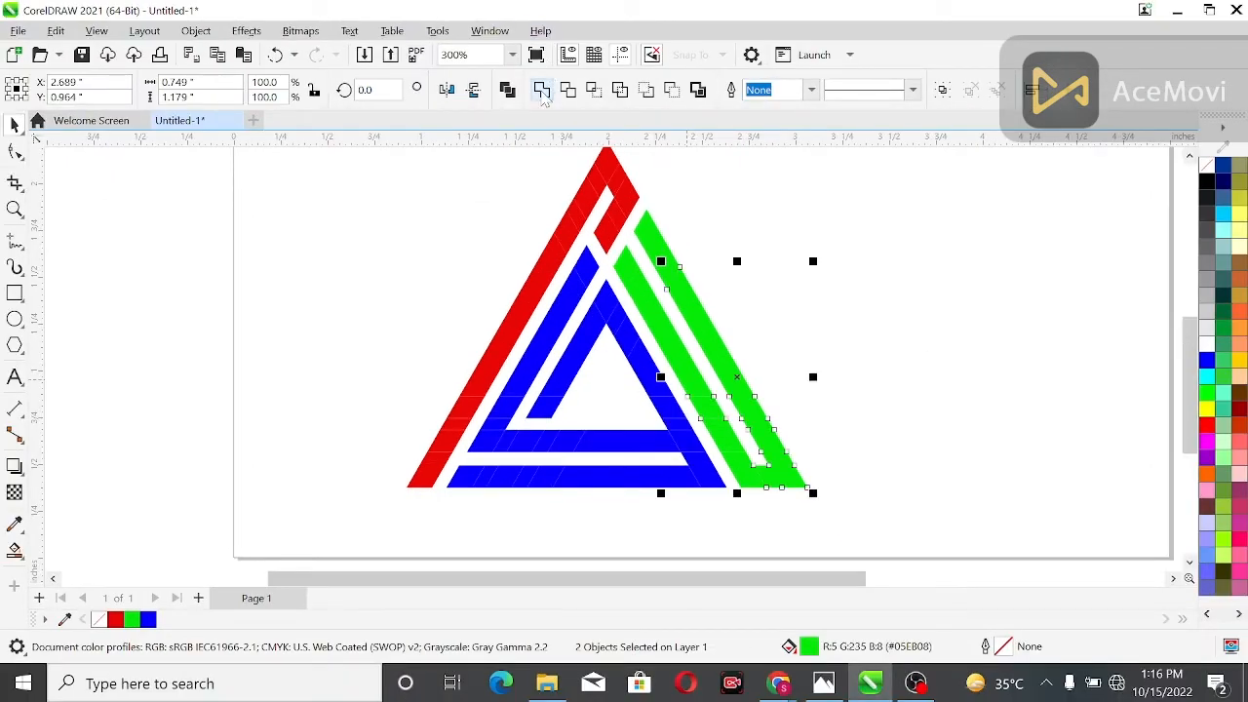
{"action": "left_click", "coordinate": [488, 108]}
{"action": "left_click", "coordinate": [761, 371]}
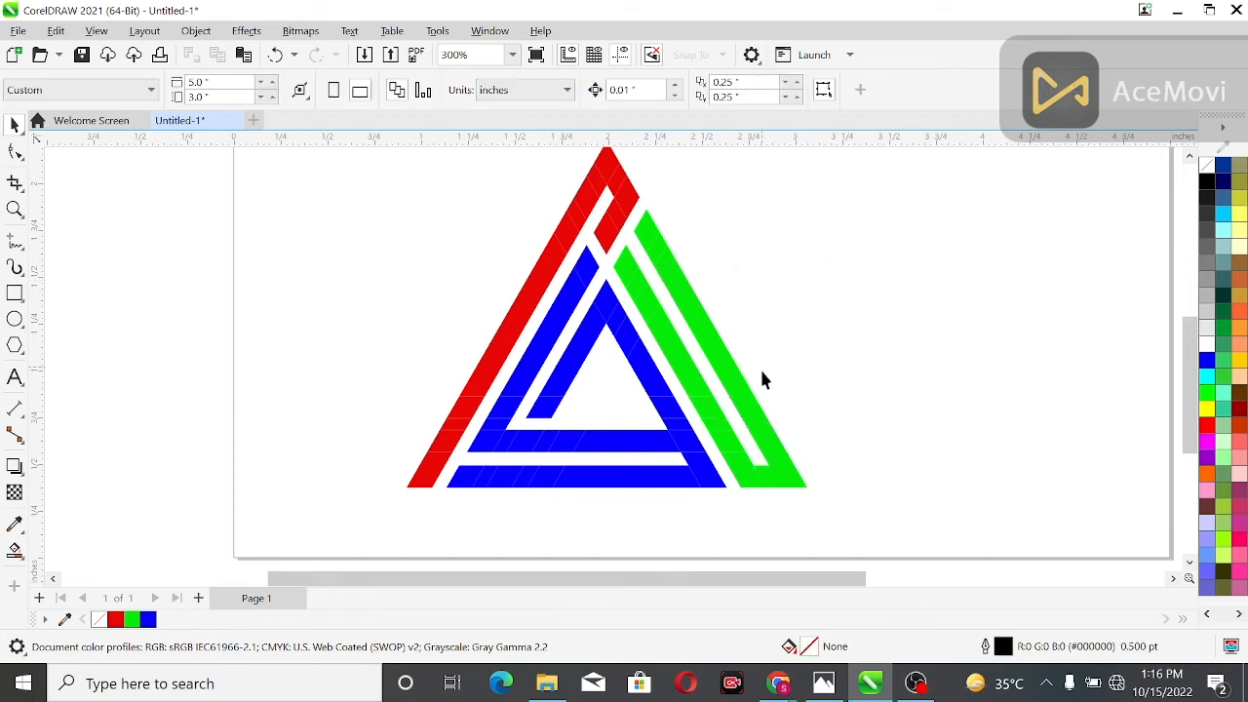
{"action": "left_click", "coordinate": [756, 421]}
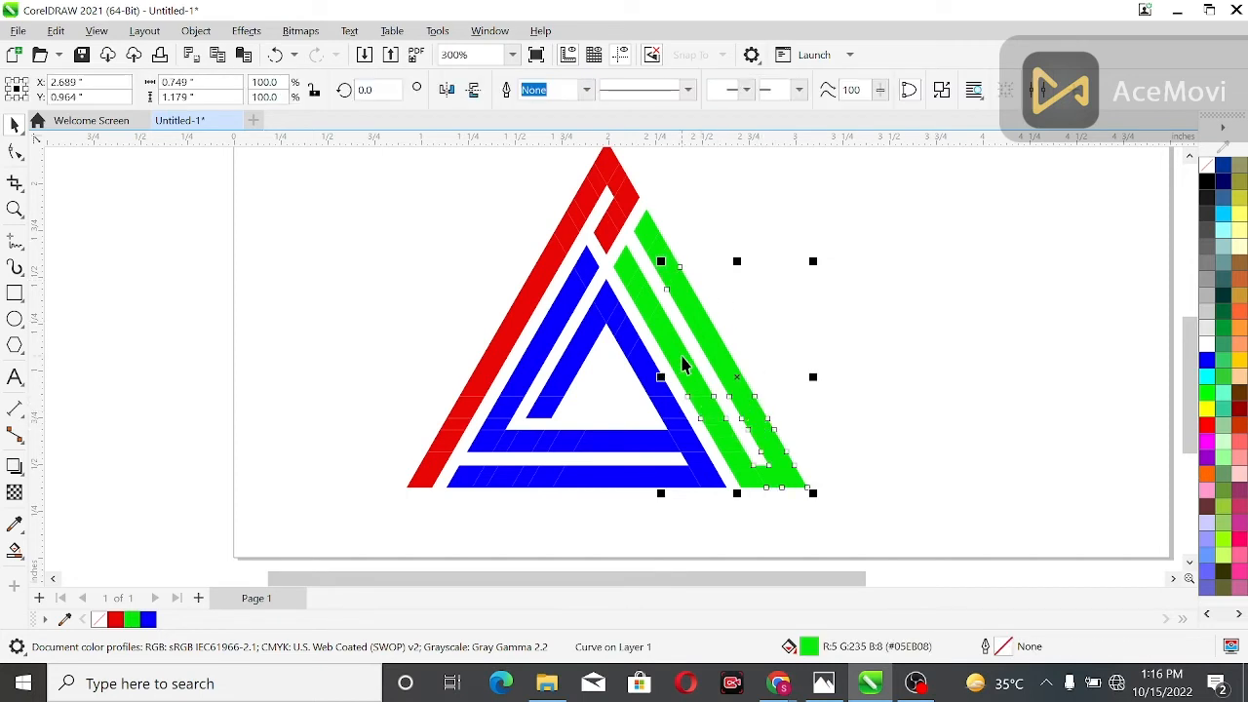
Weld the long middle segment of the inner green bar and the remaining upper green pieces to the merged green shape
{"action": "left_click", "coordinate": [686, 365], "text": "shift"}
{"action": "left_click", "coordinate": [546, 96]}
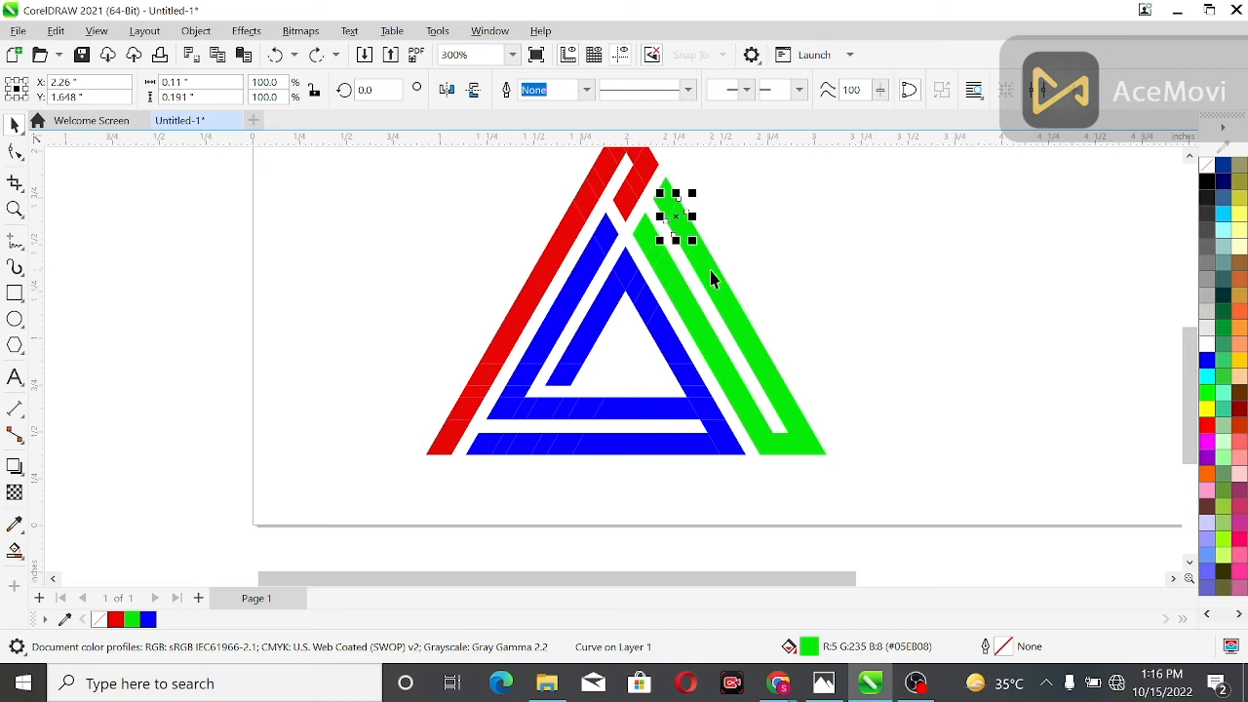
{"action": "left_click", "coordinate": [712, 278], "text": "shift"}
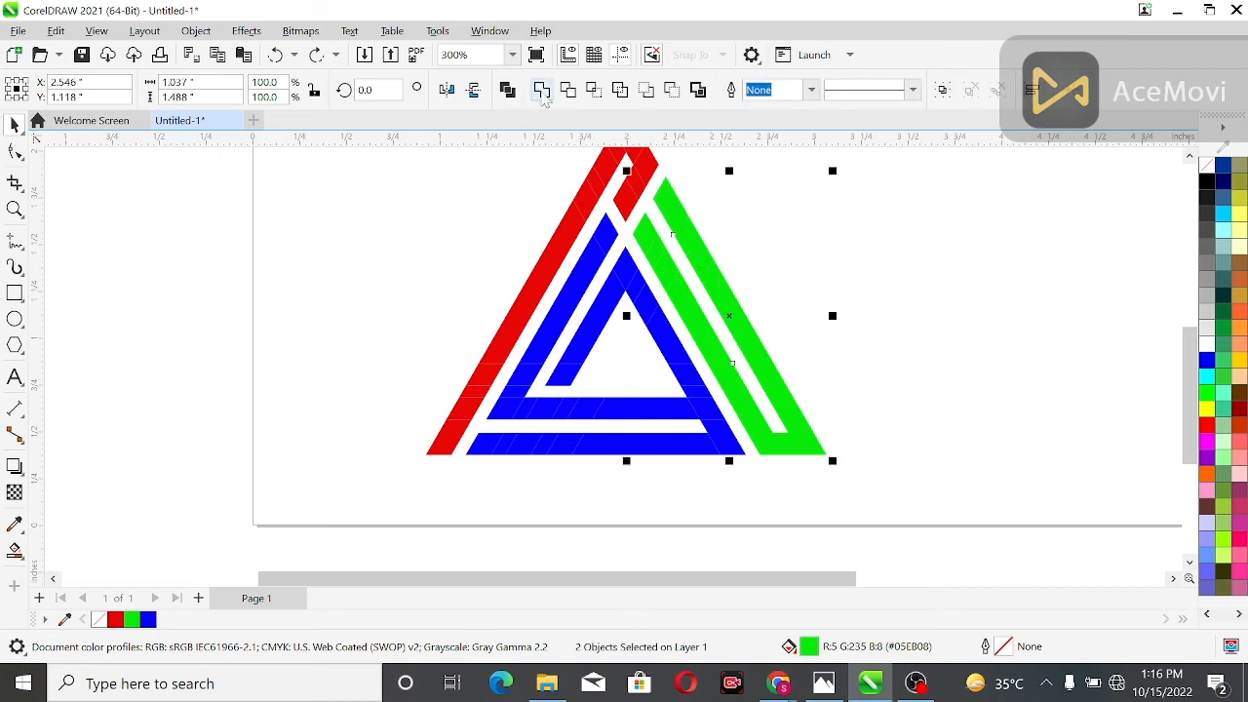
{"action": "left_click", "coordinate": [797, 259]}
Weld the small segments near the upper end of the inner green bar to the merged green shape
{"action": "left_click", "coordinate": [678, 270]}
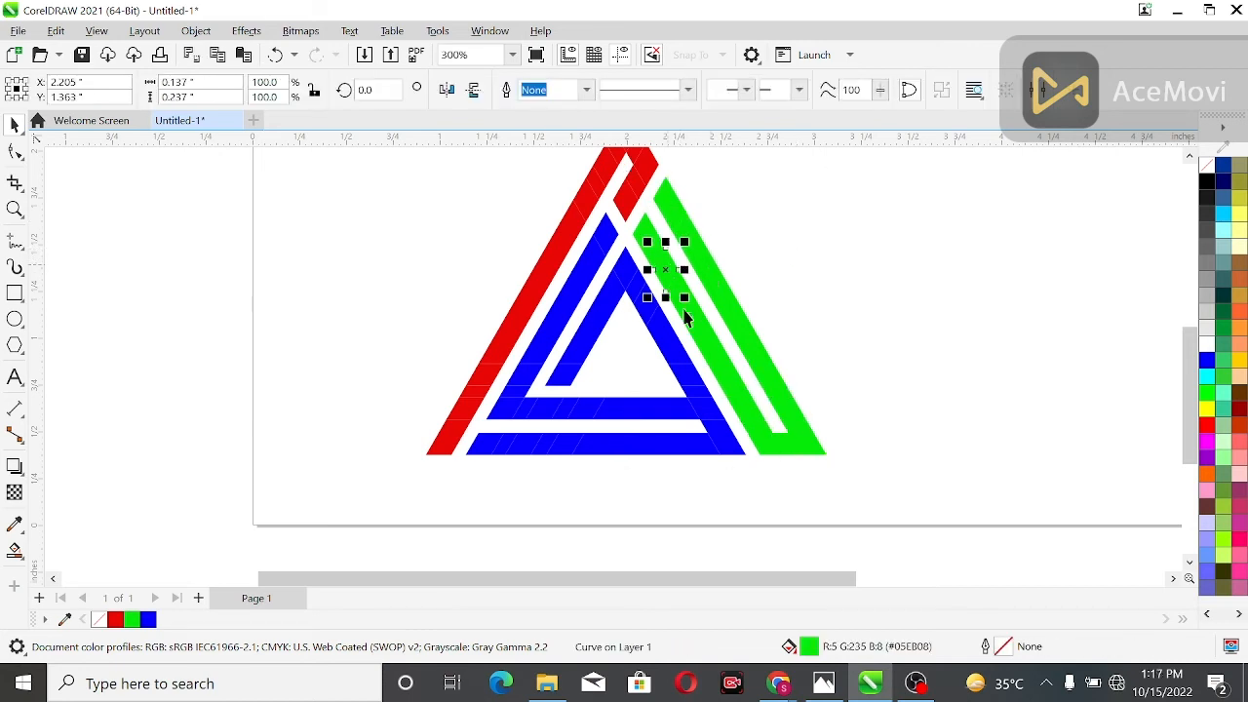
{"action": "left_click", "coordinate": [710, 343], "text": "shift"}
{"action": "left_click", "coordinate": [543, 89]}
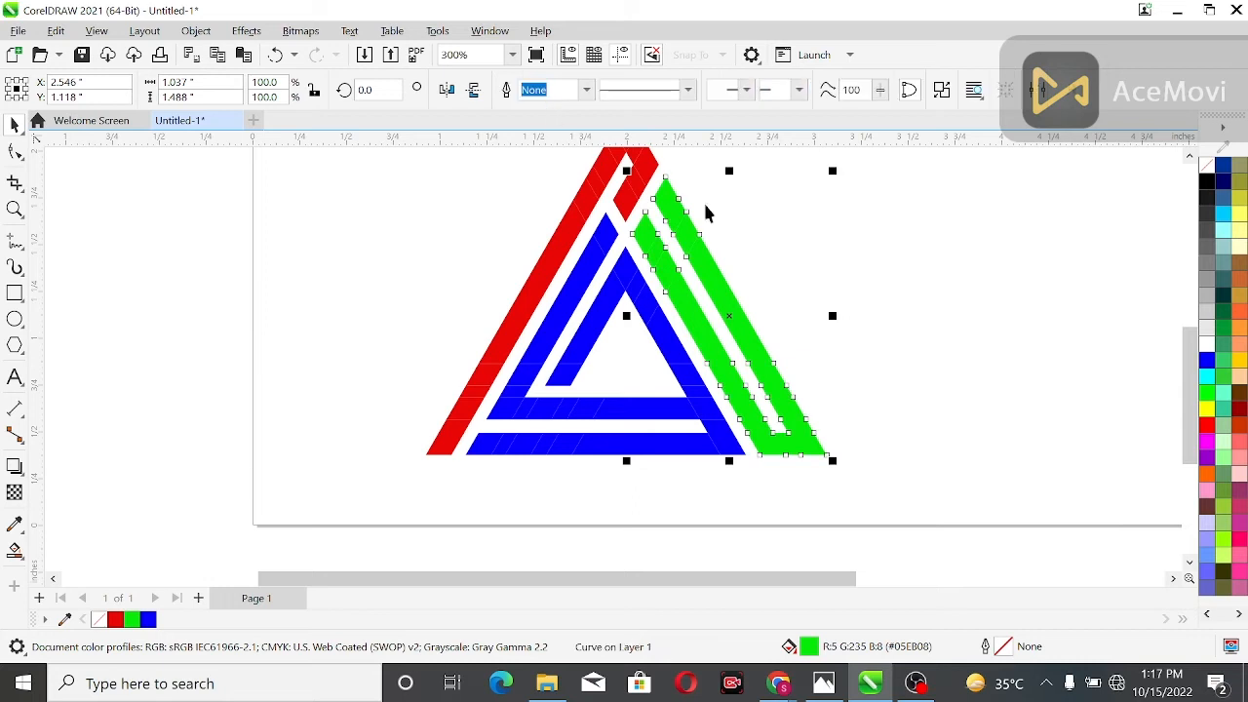
{"action": "left_click", "coordinate": [783, 236]}
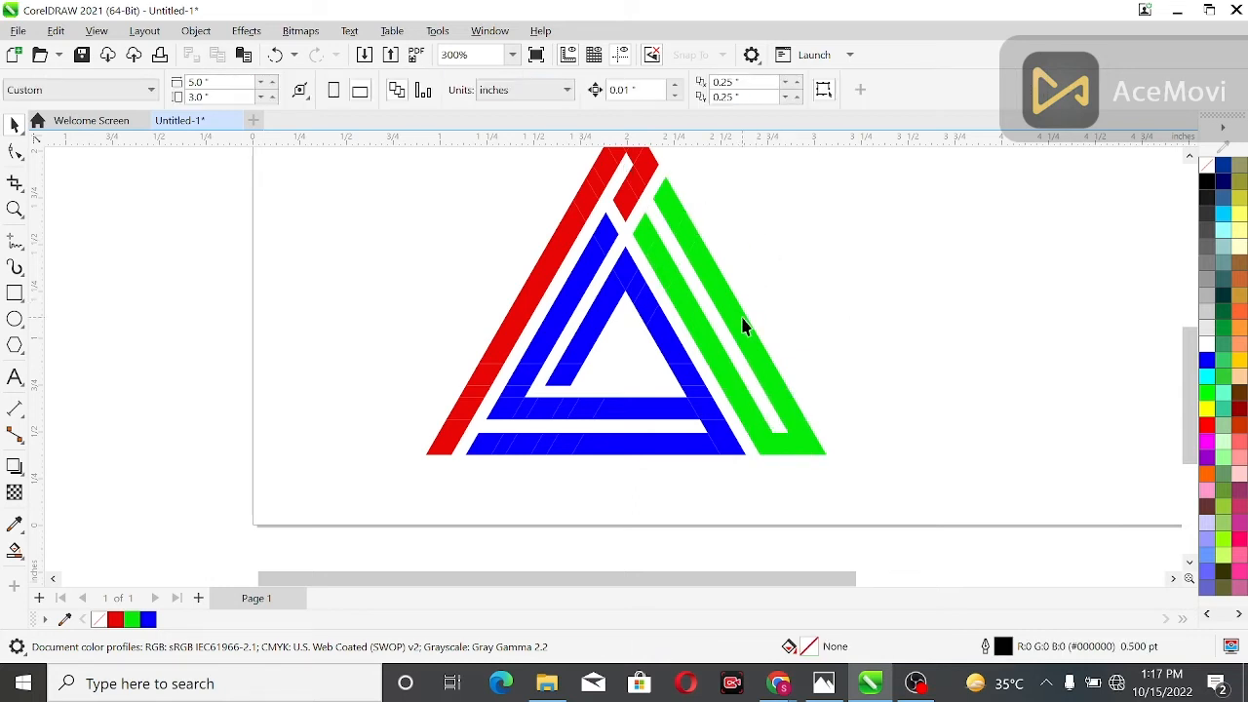
{"action": "left_click", "coordinate": [654, 256]}
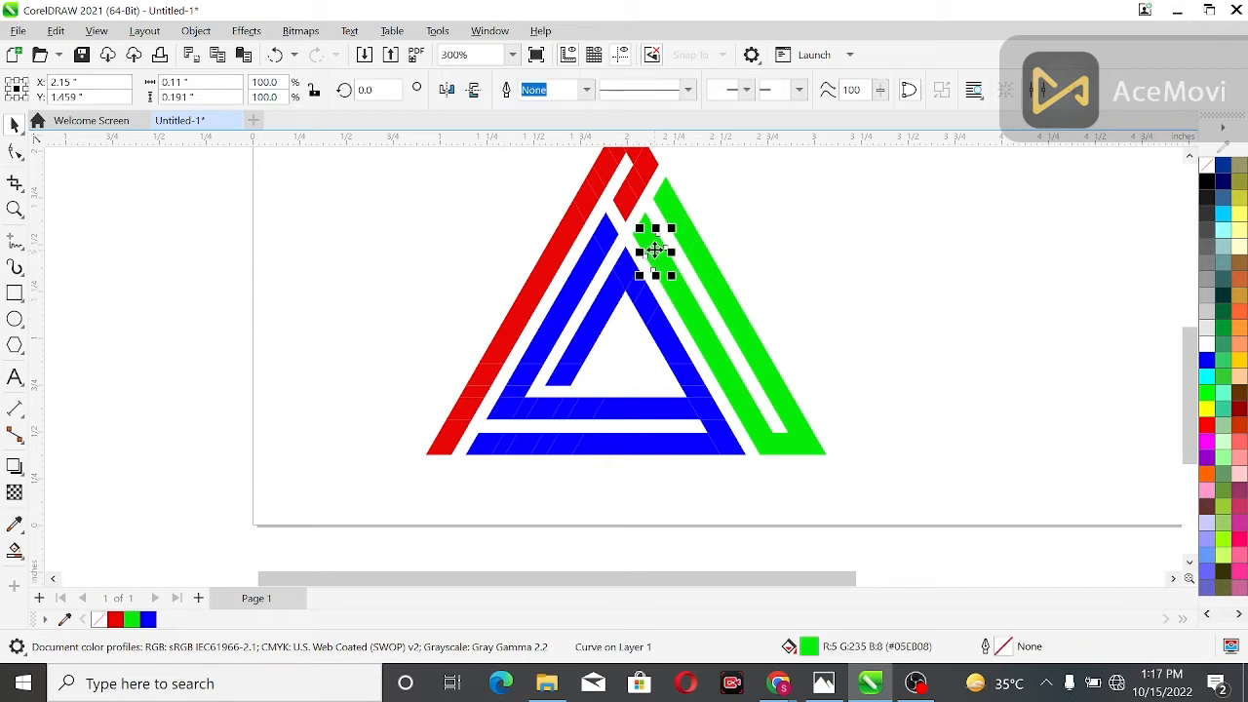
{"action": "left_click", "coordinate": [642, 238], "text": "shift"}
{"action": "left_click", "coordinate": [546, 91]}
{"action": "left_click", "coordinate": [734, 230]}
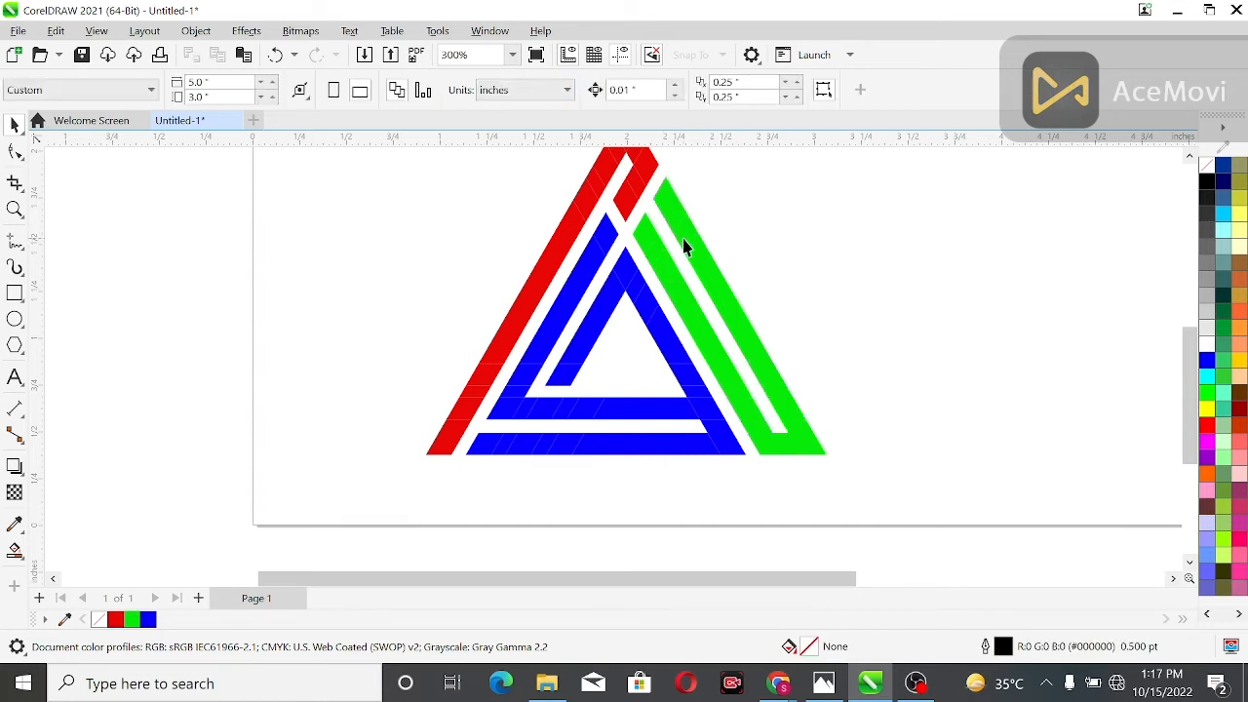
Weld the small segment near the upper end of the outer green bar to the merged green shape
{"action": "left_click", "coordinate": [688, 244]}
{"action": "left_click", "coordinate": [710, 237]}
{"action": "left_click", "coordinate": [671, 209]}
{"action": "left_click", "coordinate": [751, 268]}
{"action": "left_click", "coordinate": [686, 230]}
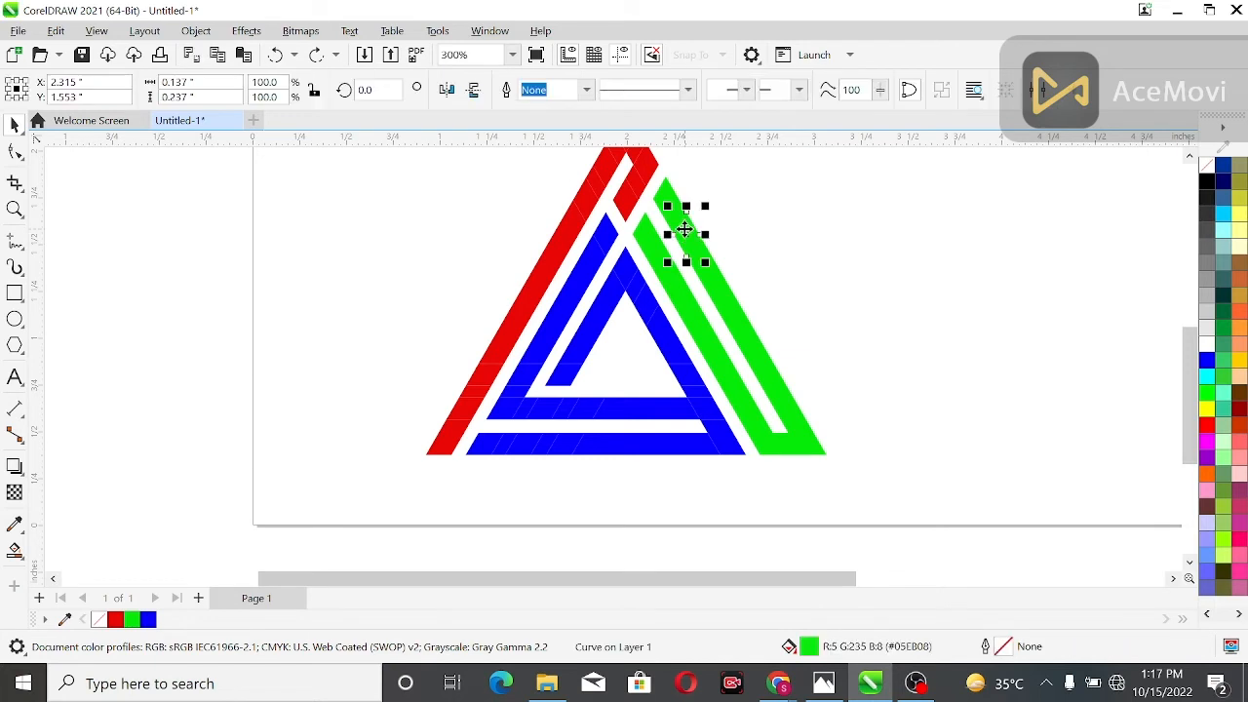
{"action": "left_click", "coordinate": [719, 276], "text": "shift"}
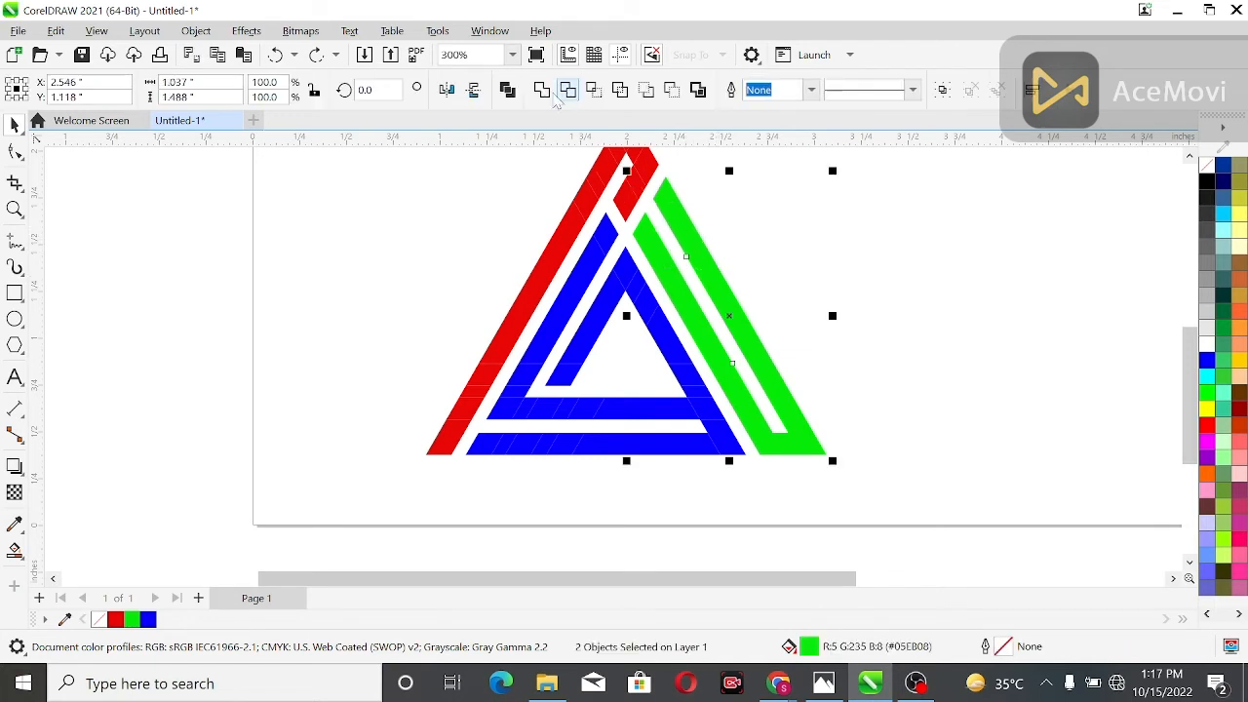
{"action": "left_click", "coordinate": [565, 93]}
Move the merged green shape aside as a test and undo the move
{"action": "left_click_drag", "start_coordinate": [718, 316], "coordinate": [789, 308]}
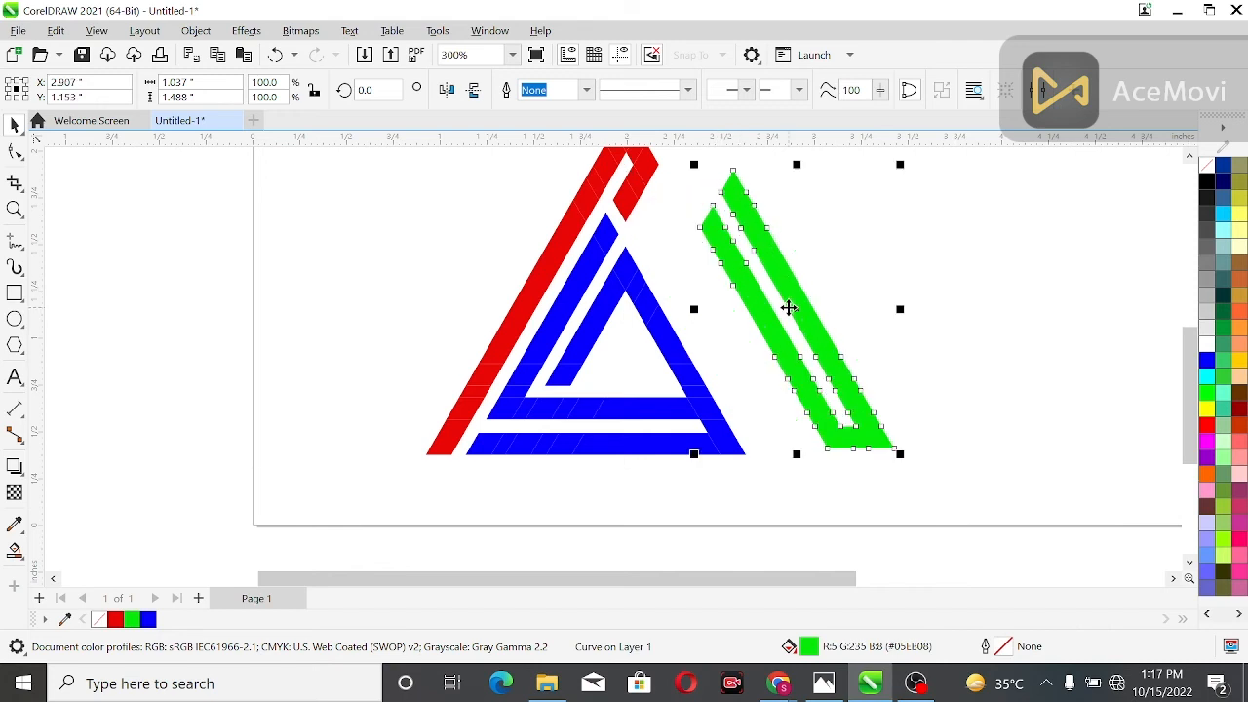
{"action": "key", "text": "ctrl+z"}
{"action": "left_click", "coordinate": [801, 280]}
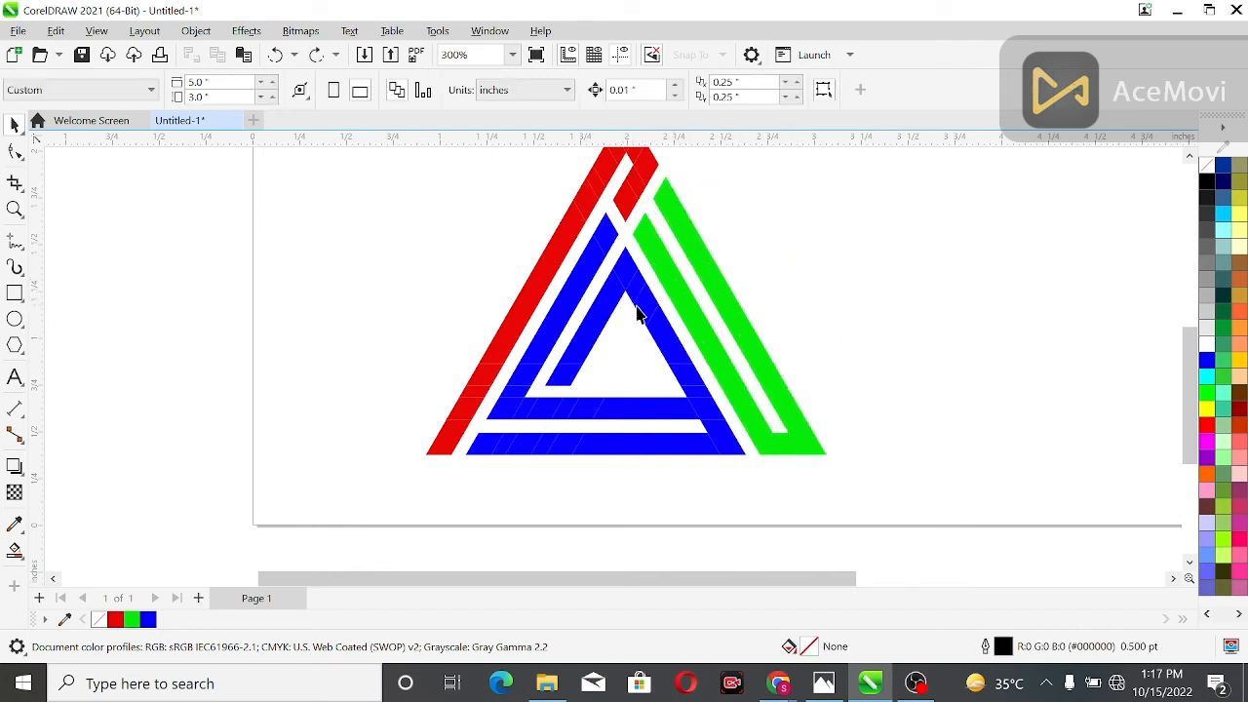
Weld the blue segments forming the triangle's right side and the right part of both base bars
{"action": "left_click", "coordinate": [571, 380]}
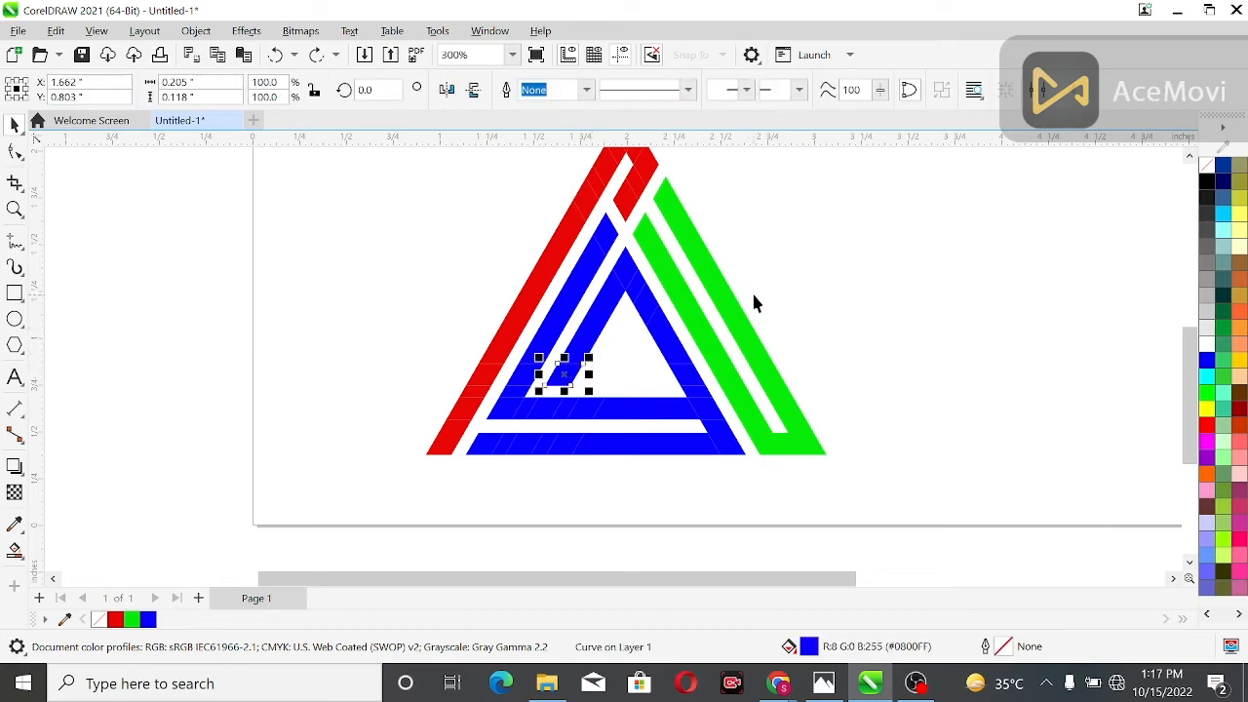
{"action": "left_click", "coordinate": [880, 268]}
{"action": "left_click_drag", "start_coordinate": [645, 370], "coordinate": [559, 487]}
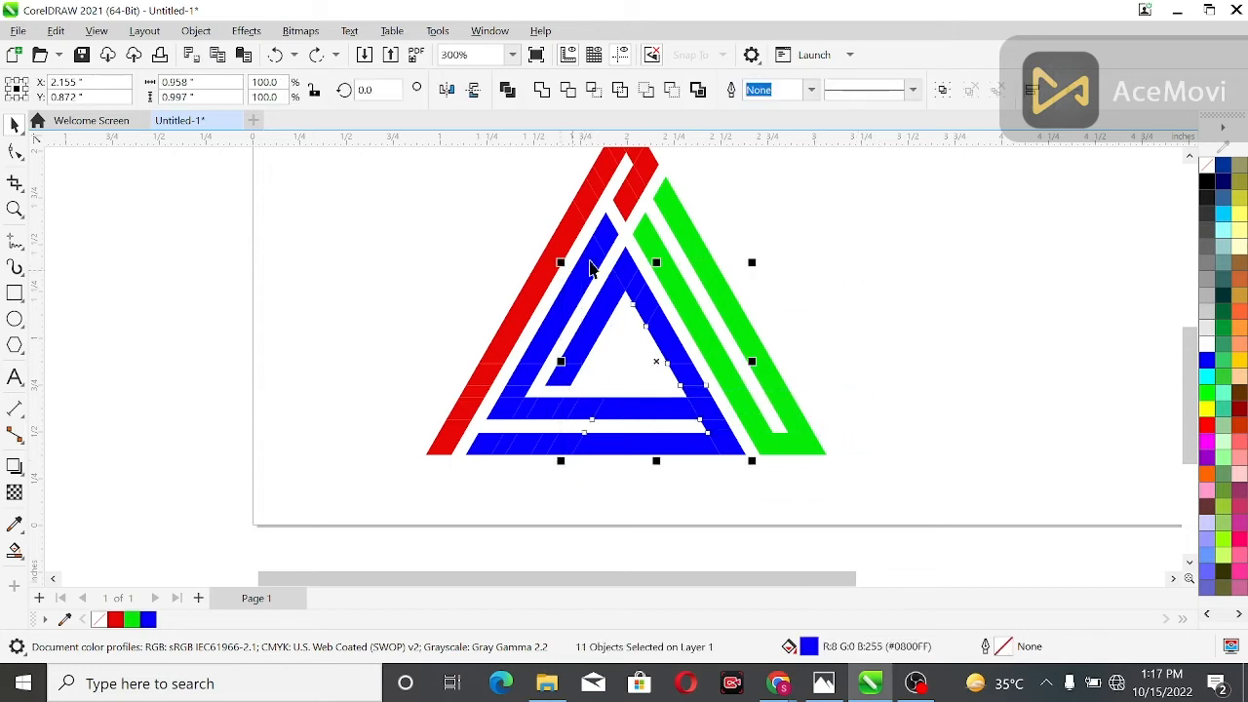
{"action": "left_click", "coordinate": [542, 89]}
{"action": "left_click", "coordinate": [706, 314]}
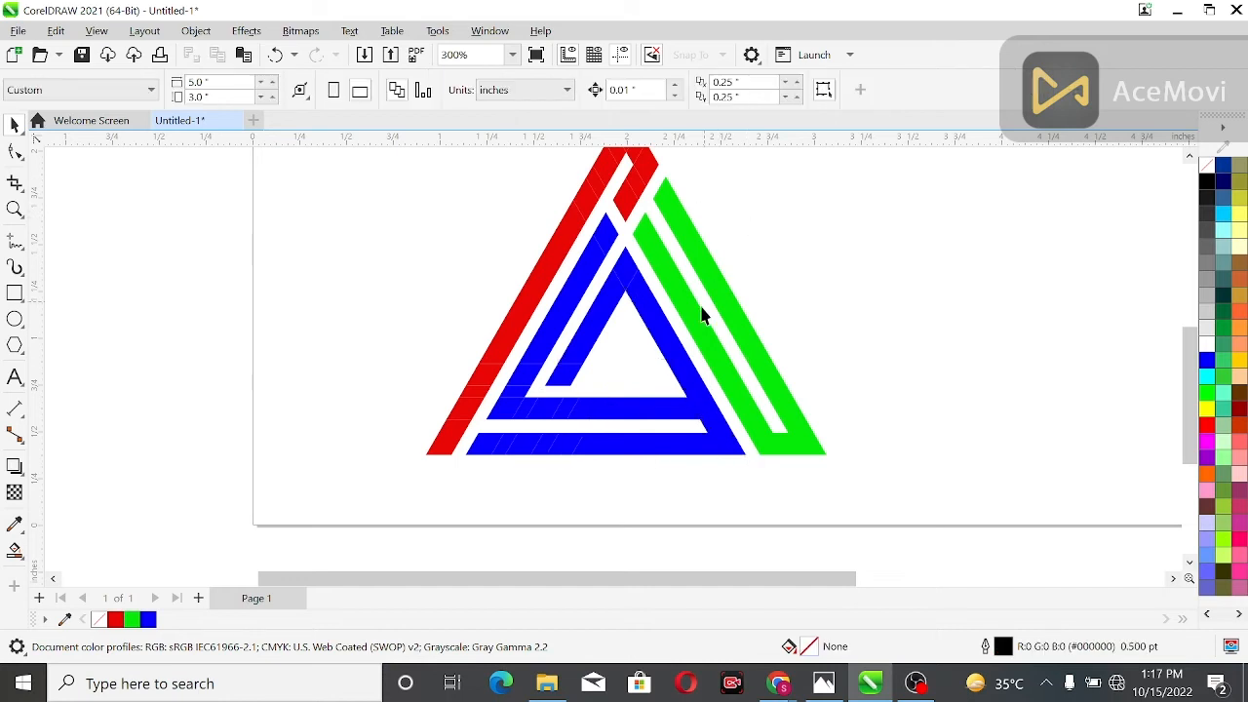
Weld the blue apex piece and the segments of the inner left bar to the merged blue shape
{"action": "left_click", "coordinate": [629, 263]}
{"action": "left_click", "coordinate": [655, 331], "text": "shift"}
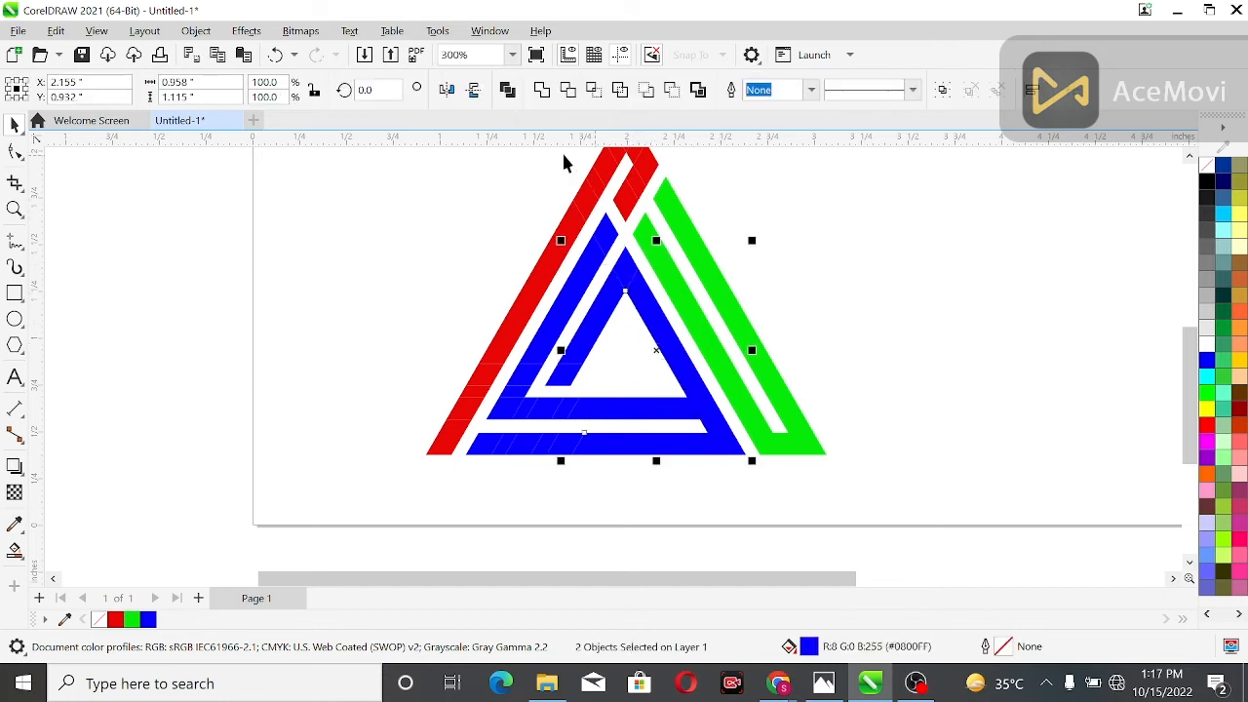
{"action": "left_click", "coordinate": [542, 90]}
{"action": "left_click", "coordinate": [738, 246]}
{"action": "left_click", "coordinate": [625, 266]}
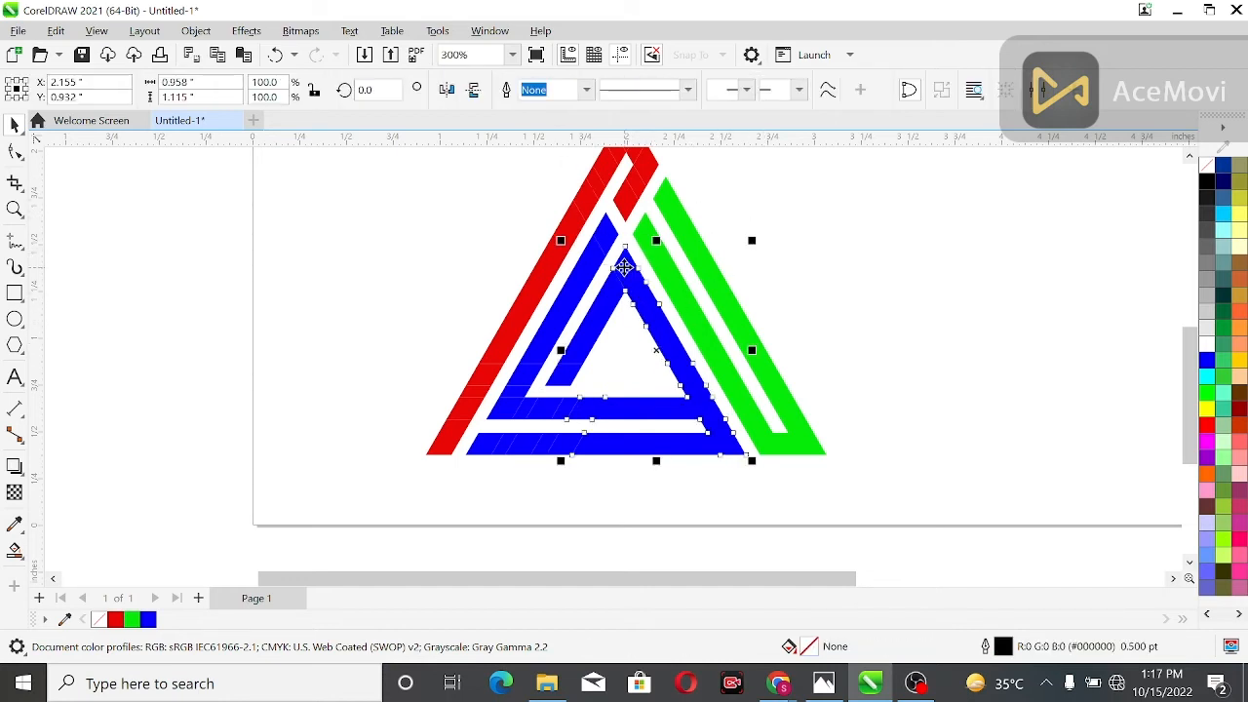
{"action": "left_click", "coordinate": [600, 313], "text": "shift"}
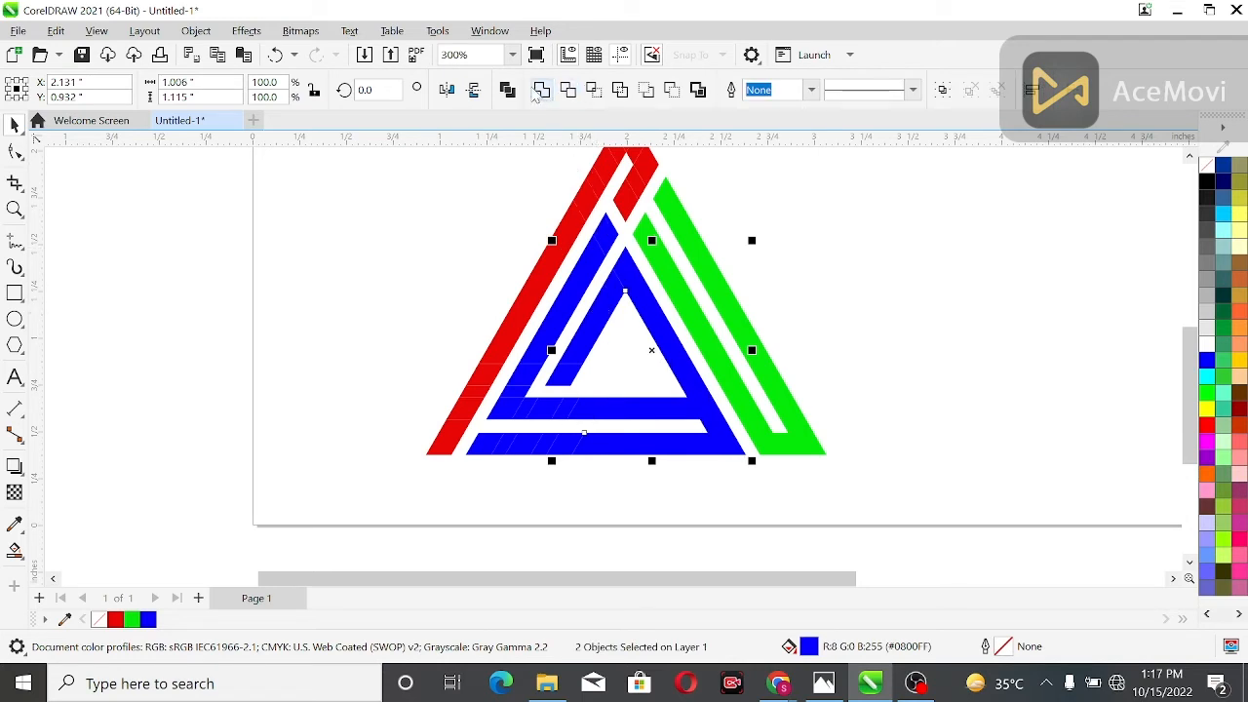
{"action": "left_click", "coordinate": [542, 90]}
{"action": "left_click", "coordinate": [488, 249]}
{"action": "left_click", "coordinate": [571, 372]}
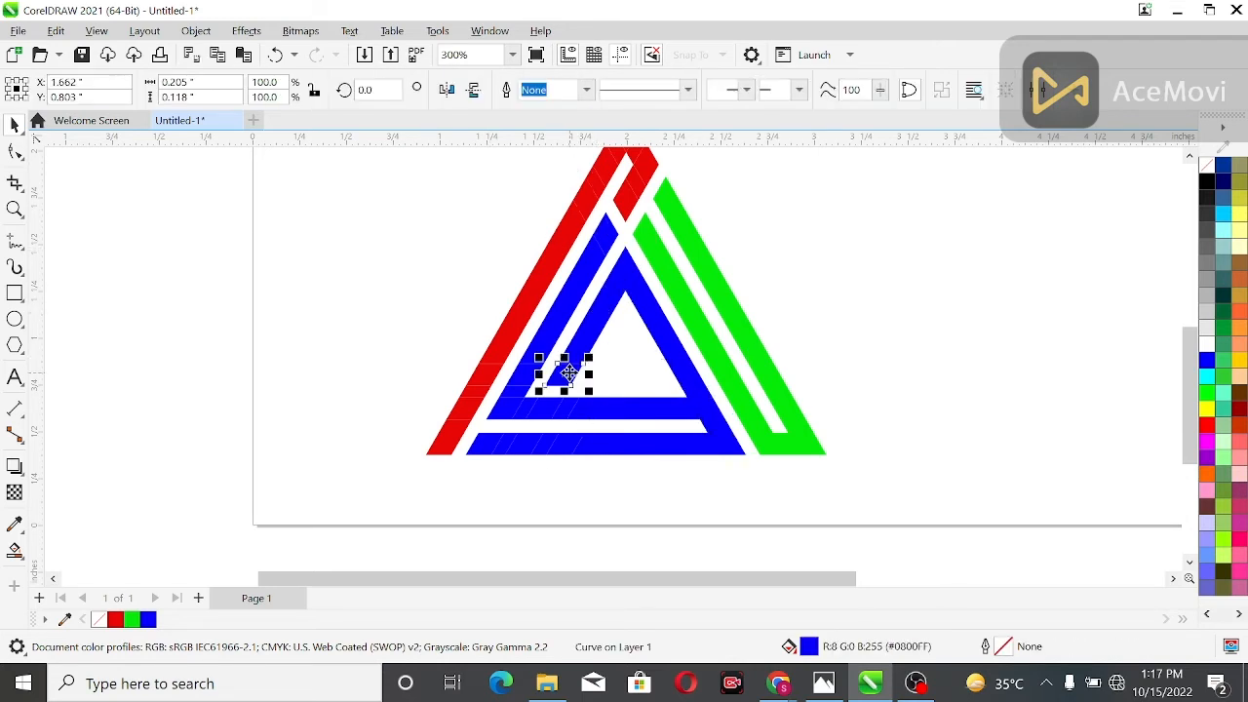
{"action": "left_click", "coordinate": [589, 330], "text": "shift"}
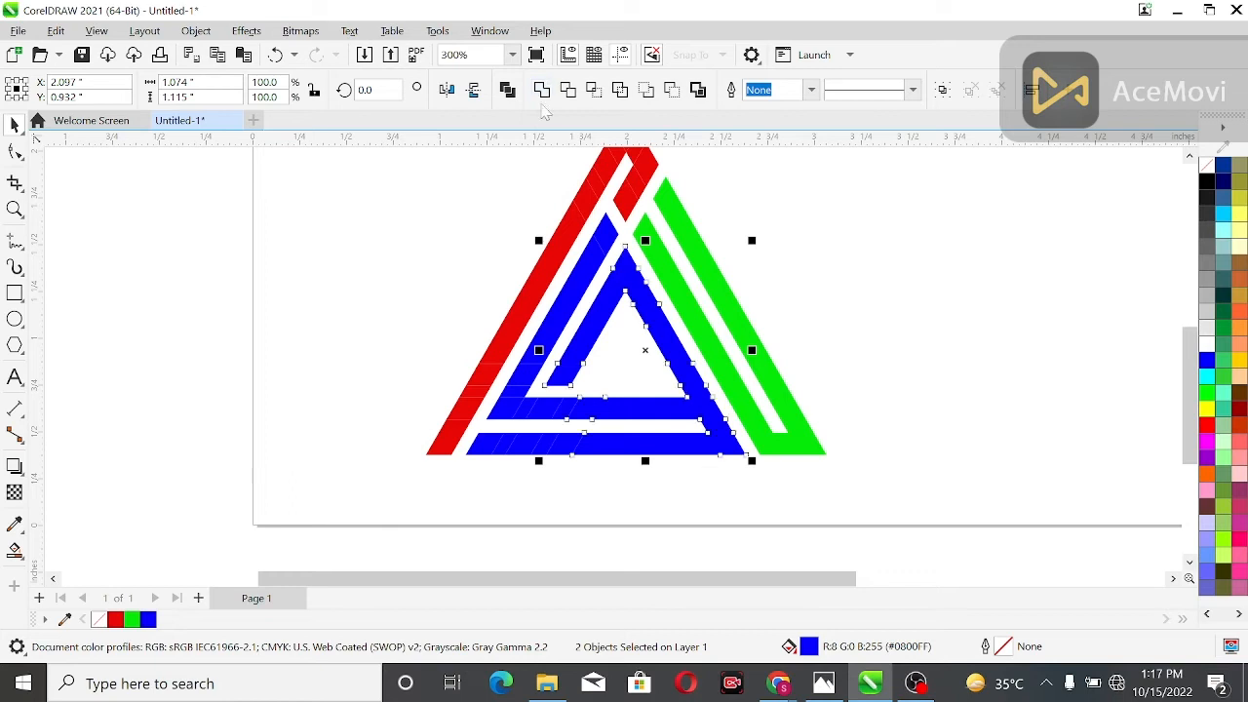
{"action": "left_click", "coordinate": [542, 90]}
Weld the outer left blue bar, lower-left corner pieces and remaining base segments to the merged blue shape
{"action": "left_click", "coordinate": [525, 372]}
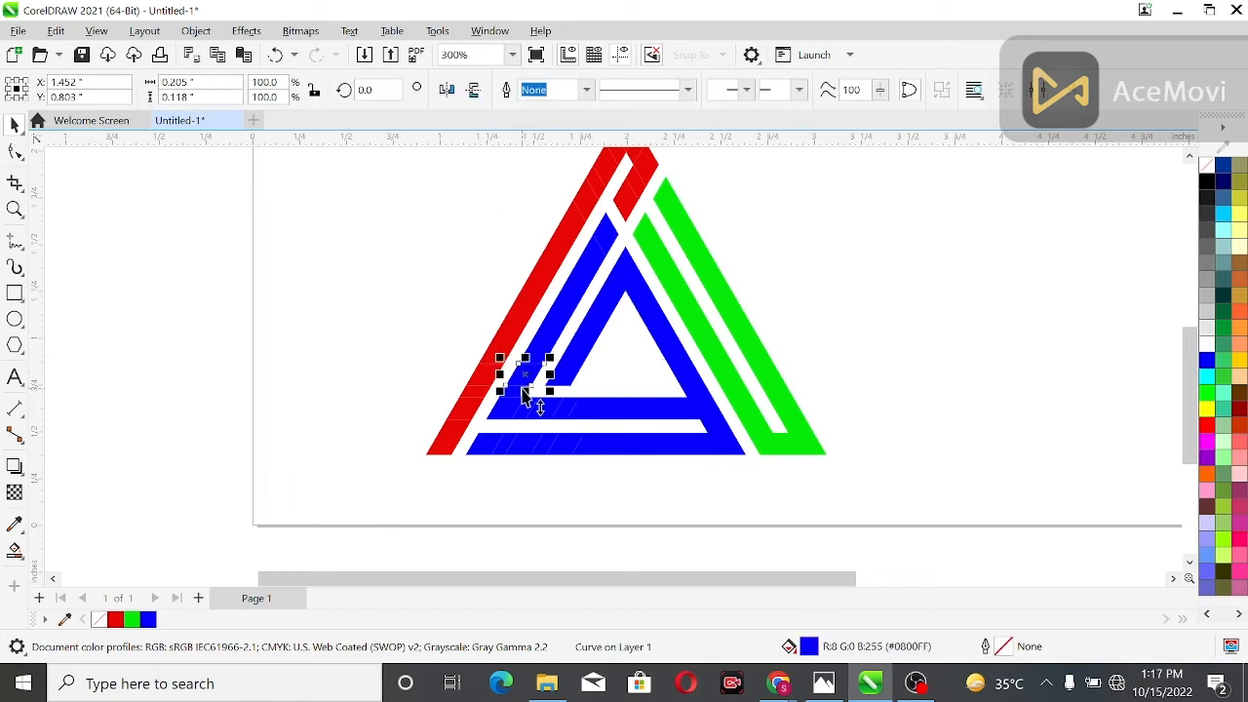
{"action": "left_click", "coordinate": [517, 415], "text": "shift"}
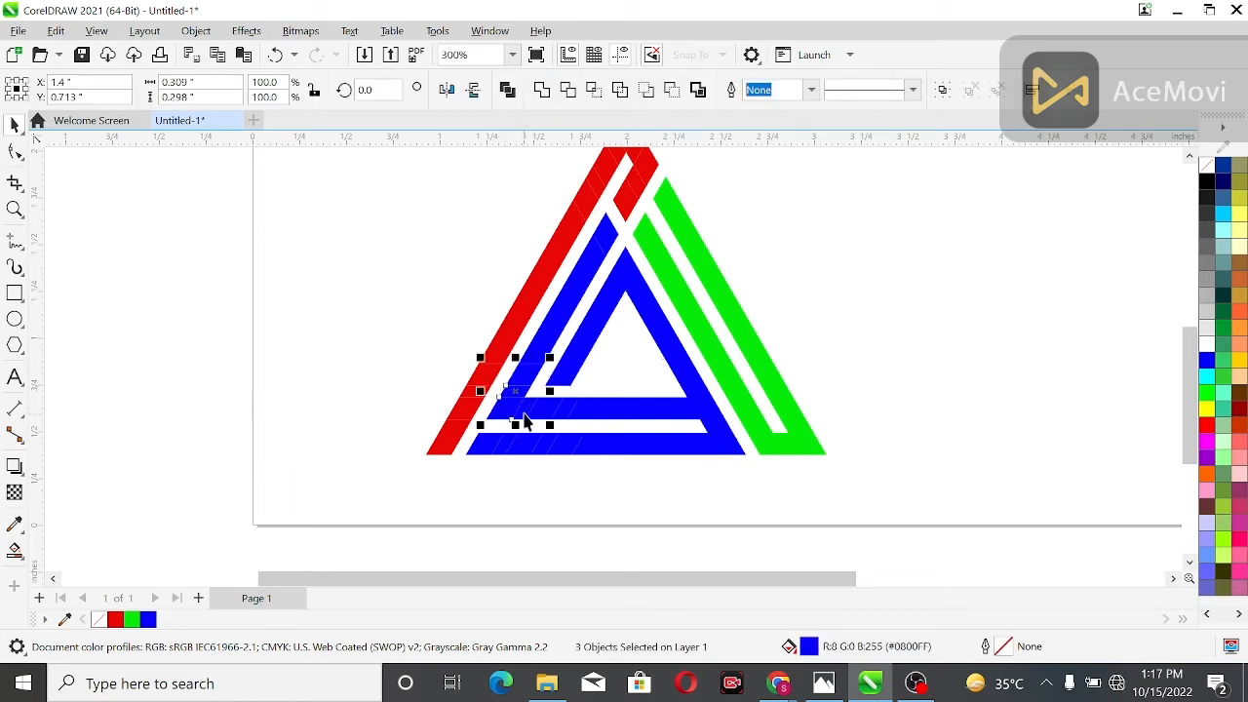
{"action": "left_click", "coordinate": [542, 90]}
Move the merged blue shape aside as a test and undo the move
{"action": "left_click_drag", "start_coordinate": [606, 334], "coordinate": [697, 327]}
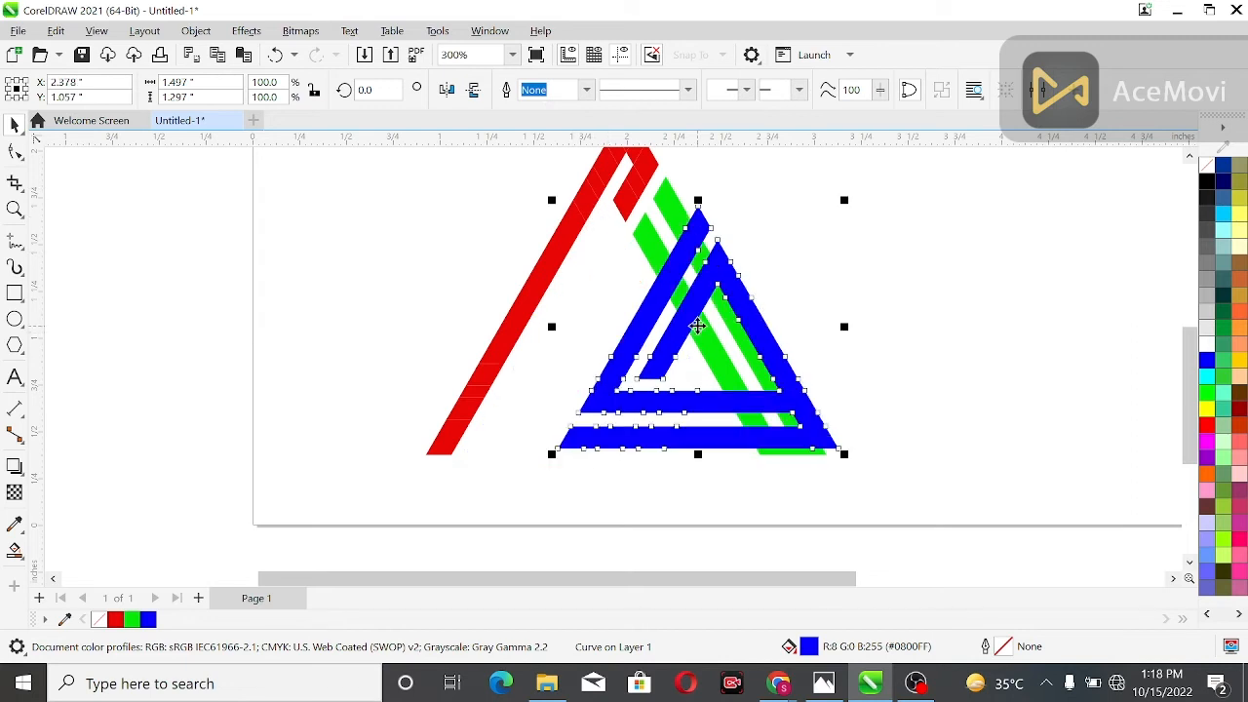
{"action": "key", "text": "ctrl+z"}
{"action": "left_click", "coordinate": [471, 245]}
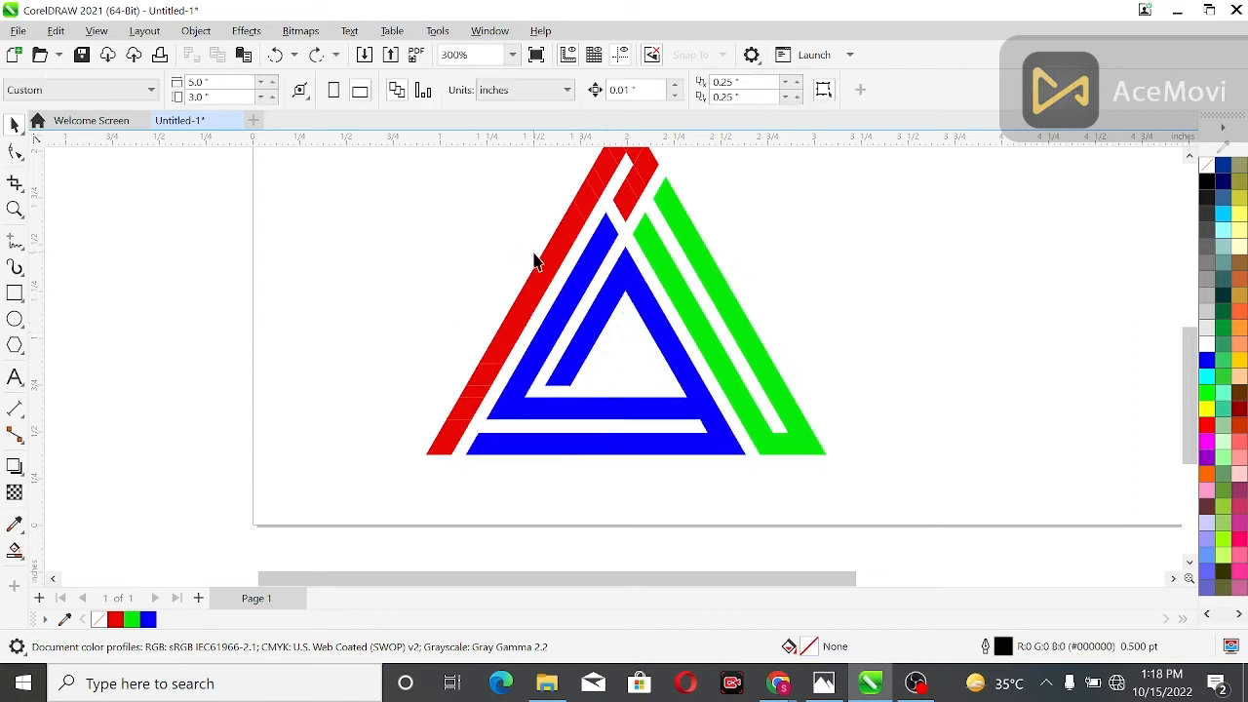
Weld the lower segments of the red bar together, and weld the red segments around the apex together
{"action": "scroll", "coordinate": [536, 259], "scroll_direction": "down", "scroll_amount": 2}
{"action": "left_click_drag", "start_coordinate": [422, 254], "coordinate": [601, 407]}
{"action": "left_click", "coordinate": [543, 95]}
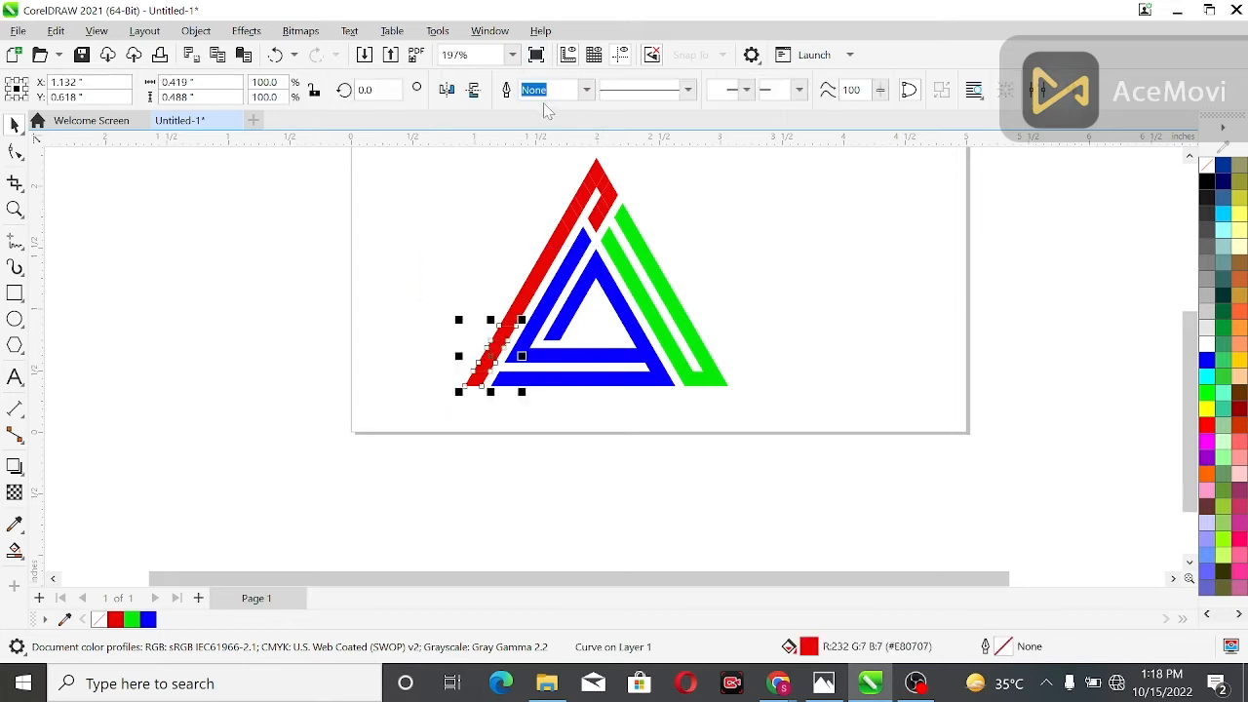
{"action": "scroll", "coordinate": [800, 234], "scroll_direction": "up", "scroll_amount": 1}
{"action": "left_click_drag", "start_coordinate": [488, 201], "coordinate": [644, 369]}
{"action": "left_click", "coordinate": [542, 89]}
{"action": "left_click", "coordinate": [502, 330]}
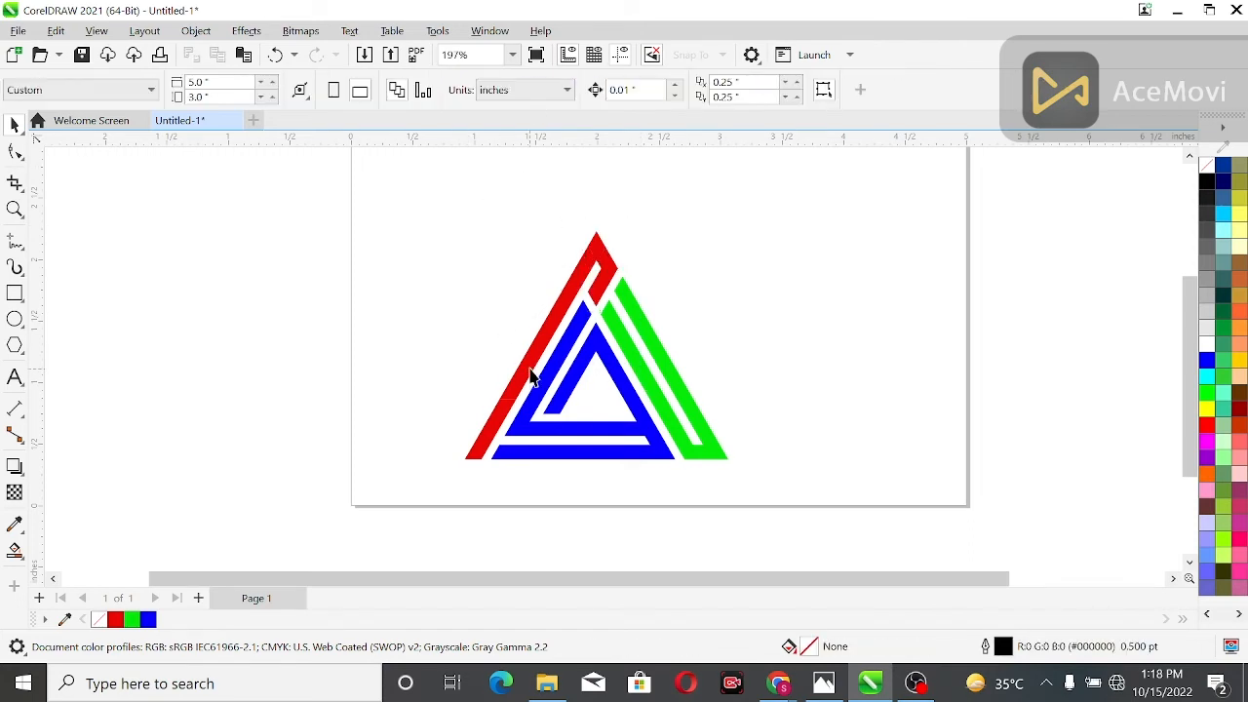
Weld the upper, middle and lower parts of the red bar into one shape
{"action": "left_click", "coordinate": [530, 359]}
{"action": "left_click", "coordinate": [585, 281], "text": "shift"}
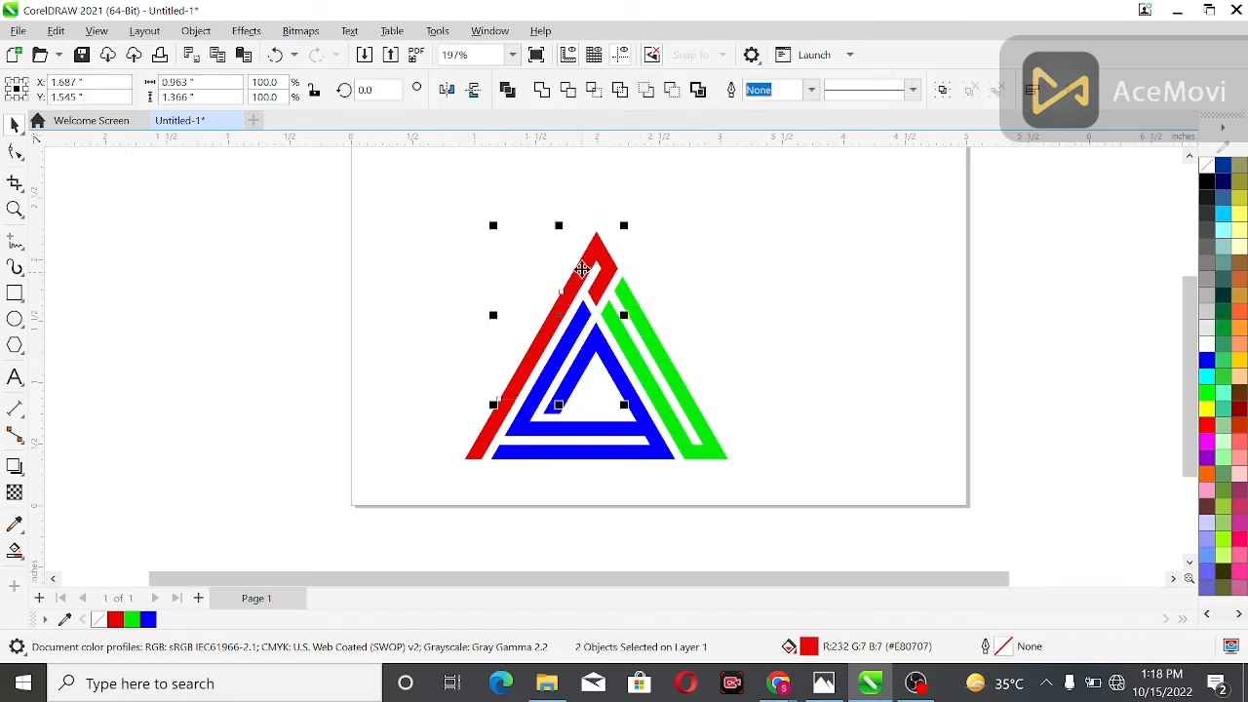
{"action": "left_click", "coordinate": [485, 384]}
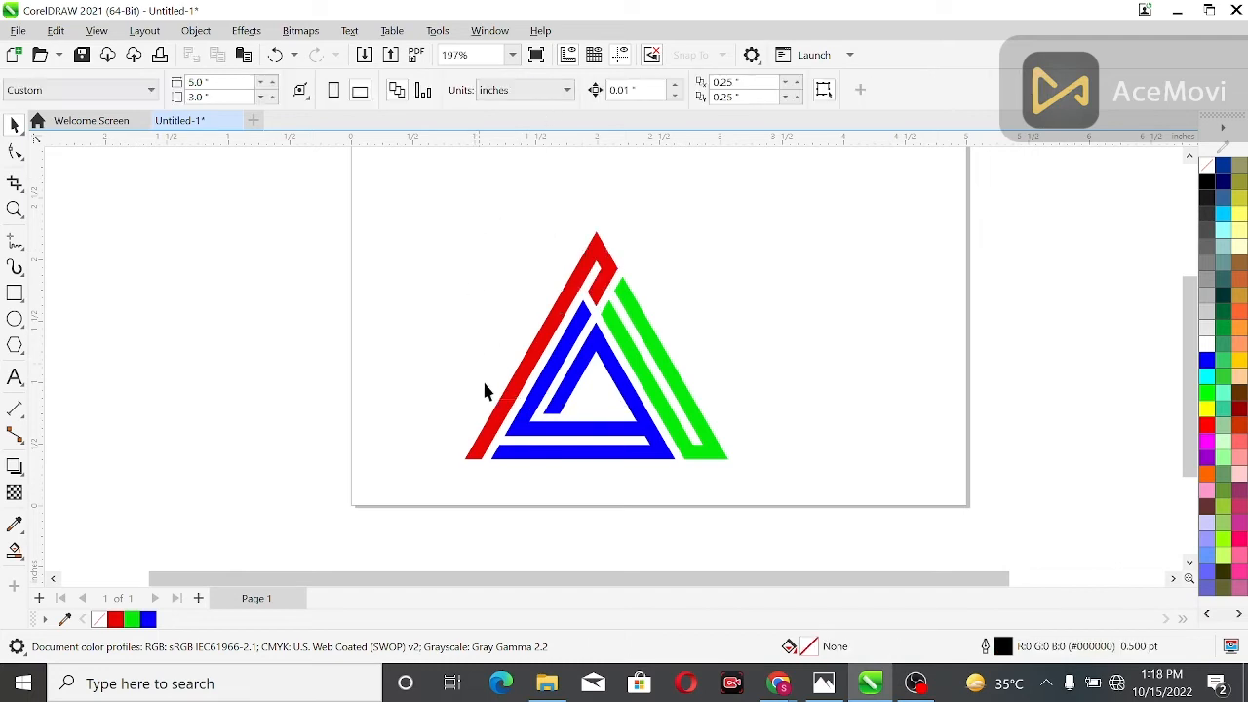
{"action": "left_click", "coordinate": [530, 364]}
{"action": "left_click", "coordinate": [493, 444], "text": "shift"}
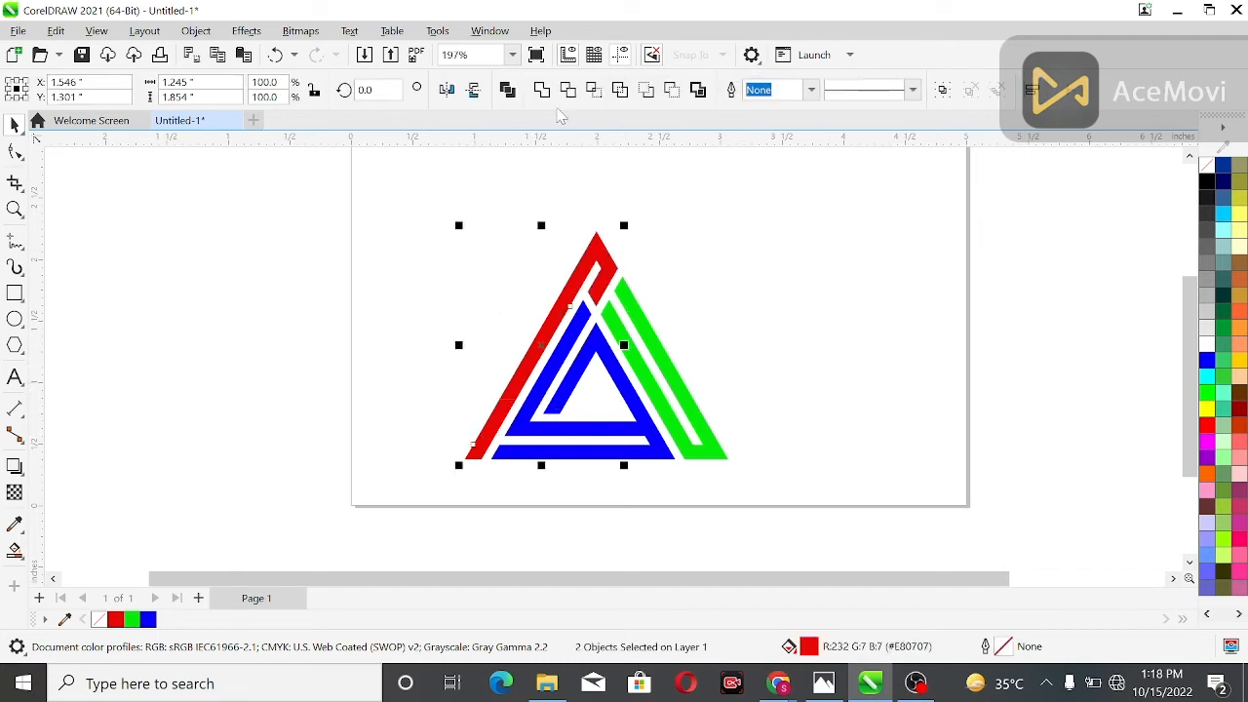
{"action": "left_click", "coordinate": [542, 93]}
{"action": "left_click", "coordinate": [524, 283]}
Move the merged red shape aside as a test and undo the move
{"action": "left_click_drag", "start_coordinate": [569, 308], "coordinate": [496, 292]}
{"action": "key", "text": "ctrl+z"}
{"action": "left_click", "coordinate": [450, 249]}
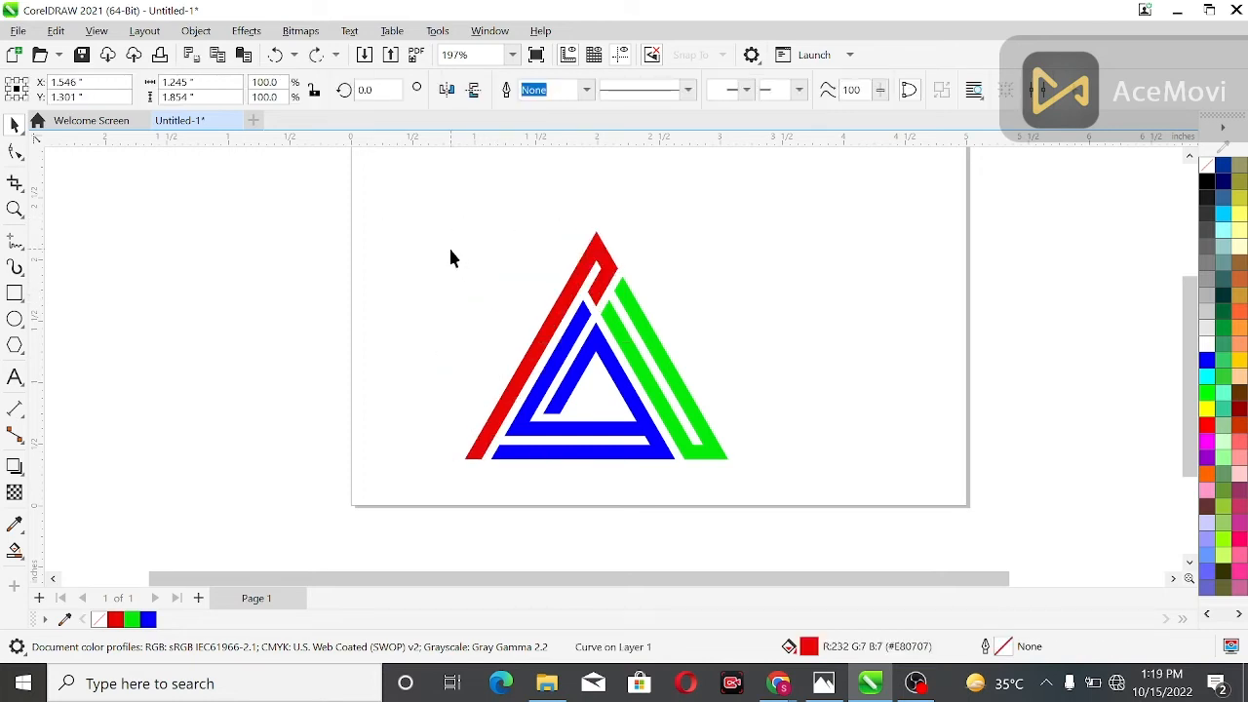
Fill the merged red outer shape with black
{"action": "left_click", "coordinate": [547, 336]}
{"action": "left_click", "coordinate": [1209, 409]}
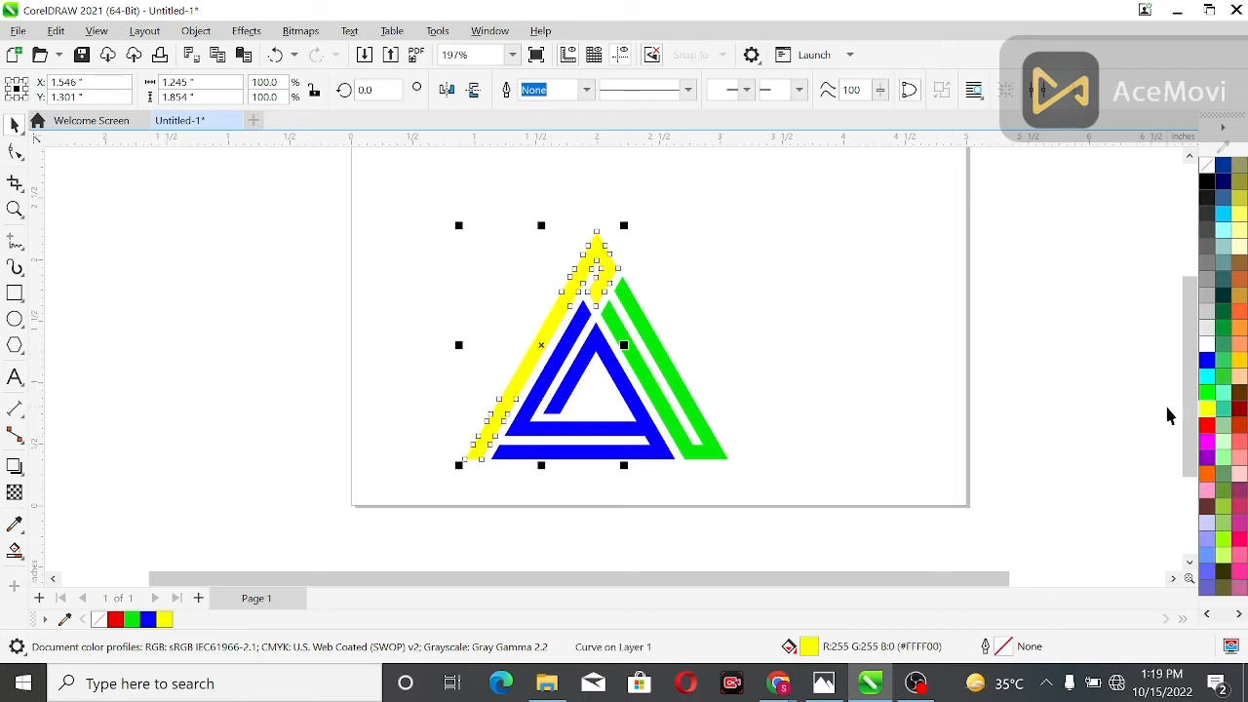
{"action": "left_click", "coordinate": [1208, 181]}
{"action": "left_click", "coordinate": [666, 330]}
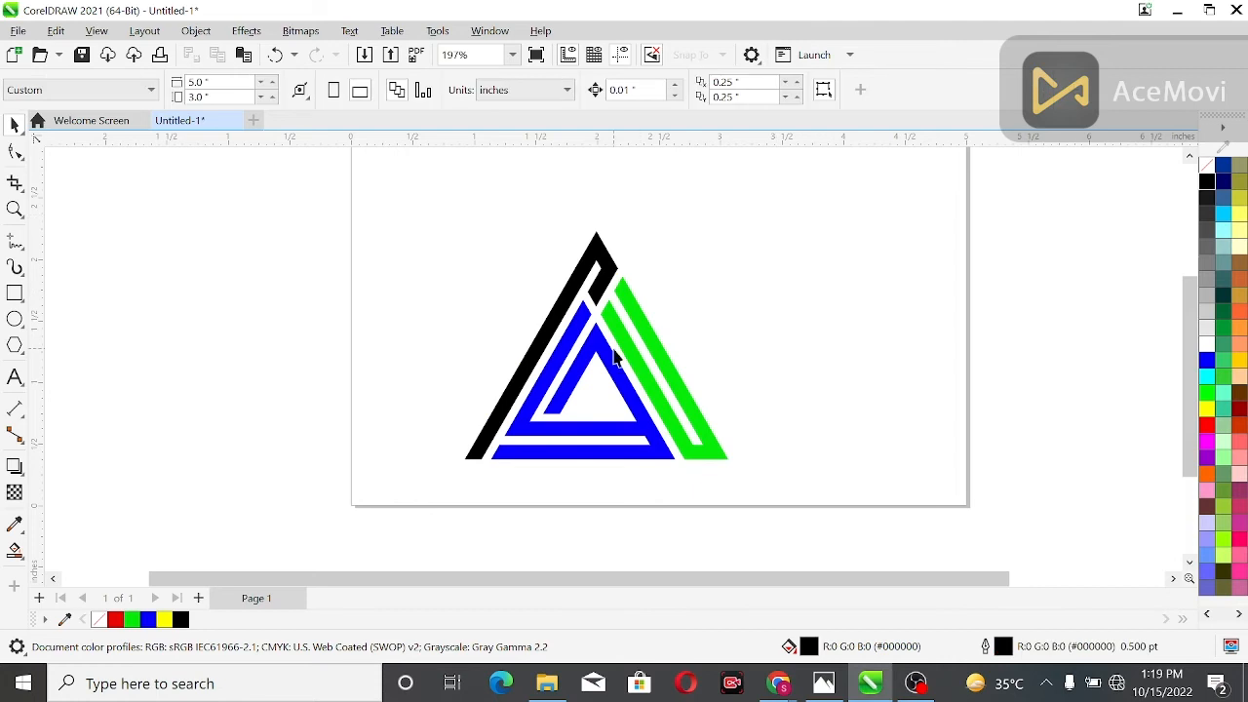
Fill the merged blue inner triangle shape with red (#FF0000)
{"action": "left_click", "coordinate": [608, 354]}
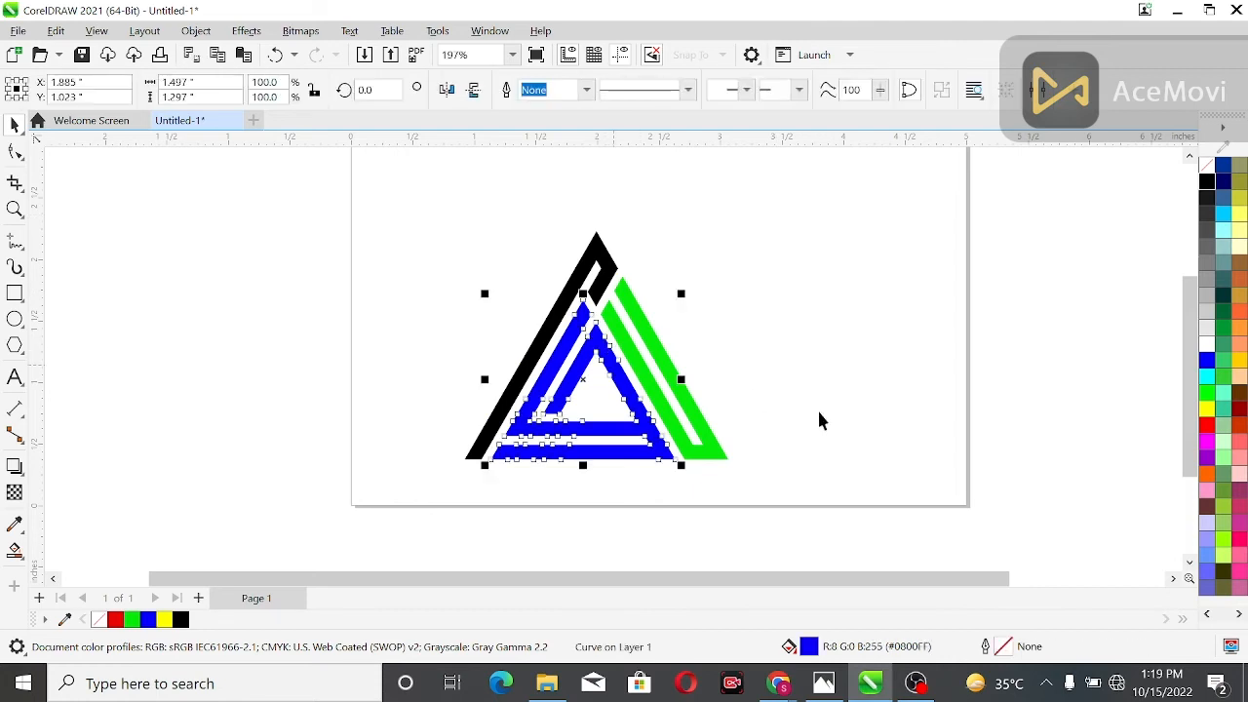
{"action": "left_click", "coordinate": [1207, 426]}
{"action": "left_click", "coordinate": [1088, 430]}
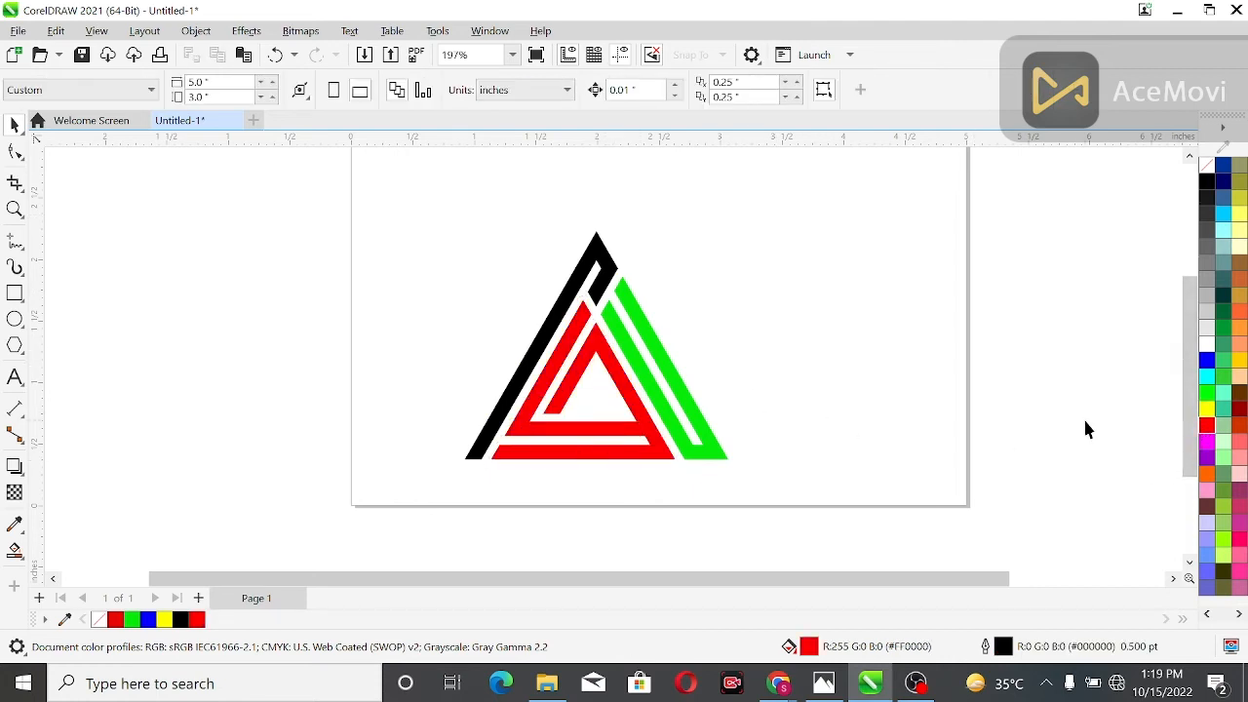
Group the black, red and green shapes and centre the group on the page
{"action": "key", "text": "ctrl+a"}
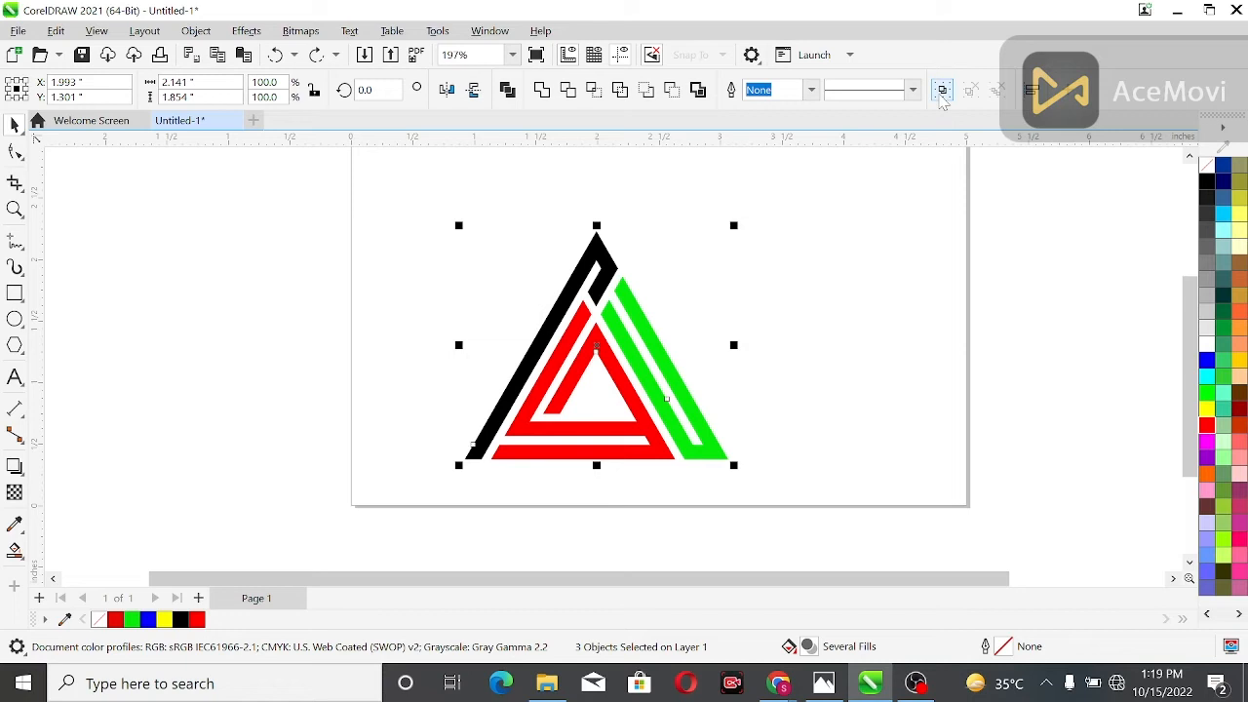
{"action": "left_click", "coordinate": [942, 90]}
{"action": "left_click_drag", "start_coordinate": [611, 374], "coordinate": [646, 320]}
{"action": "key", "text": "p"}
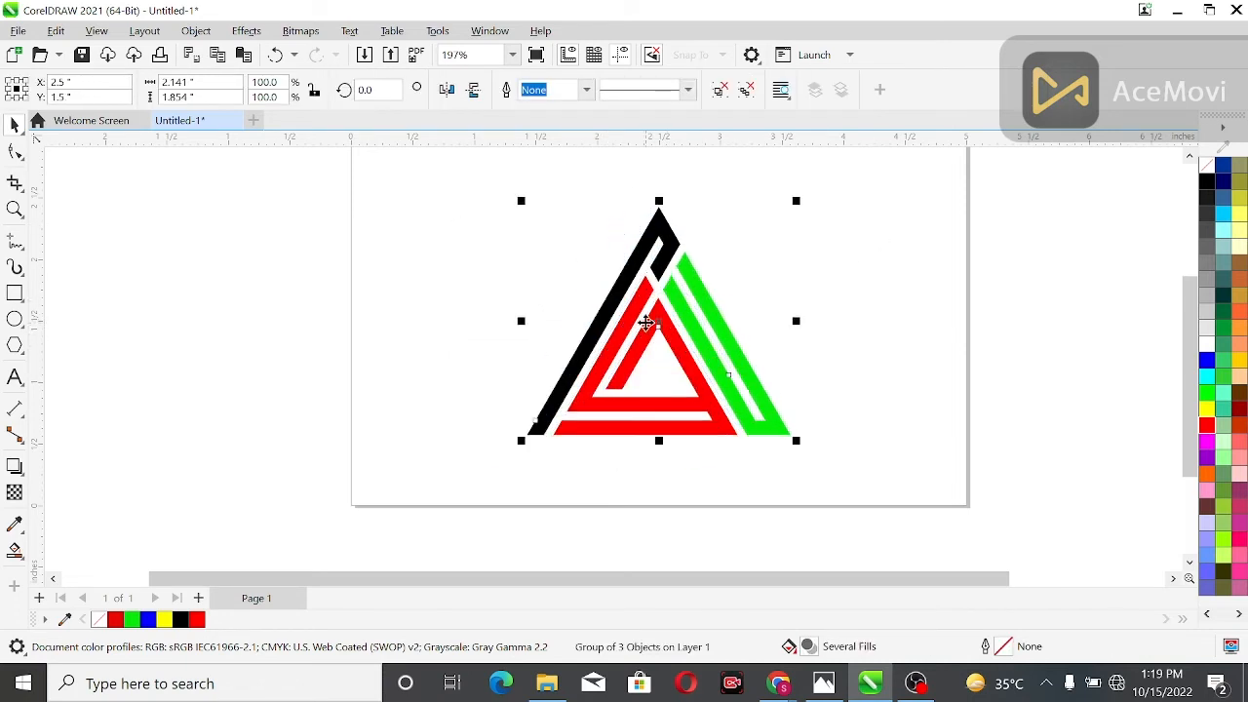
Select the dark grey, red and green logo shapes and group them
{"action": "key", "text": "shift+F2"}
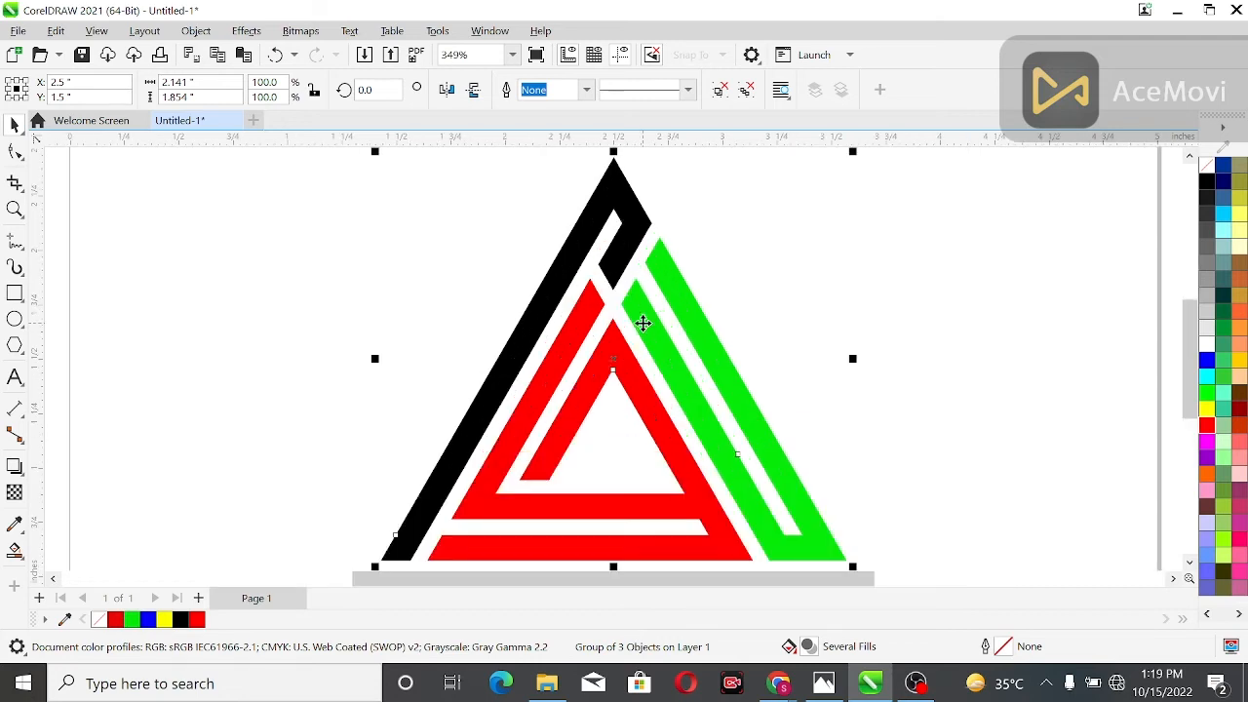
{"action": "left_click", "coordinate": [991, 269]}
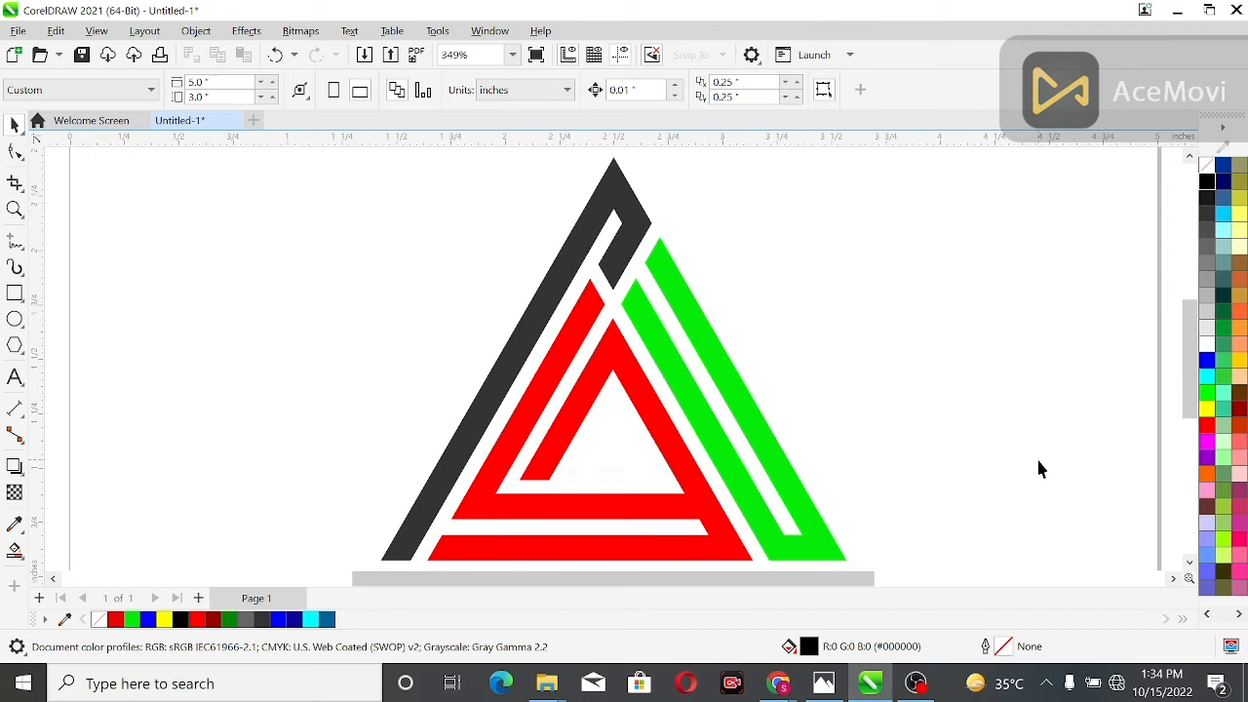
{"action": "scroll", "coordinate": [1196, 388], "scroll_direction": "down", "scroll_amount": 2}
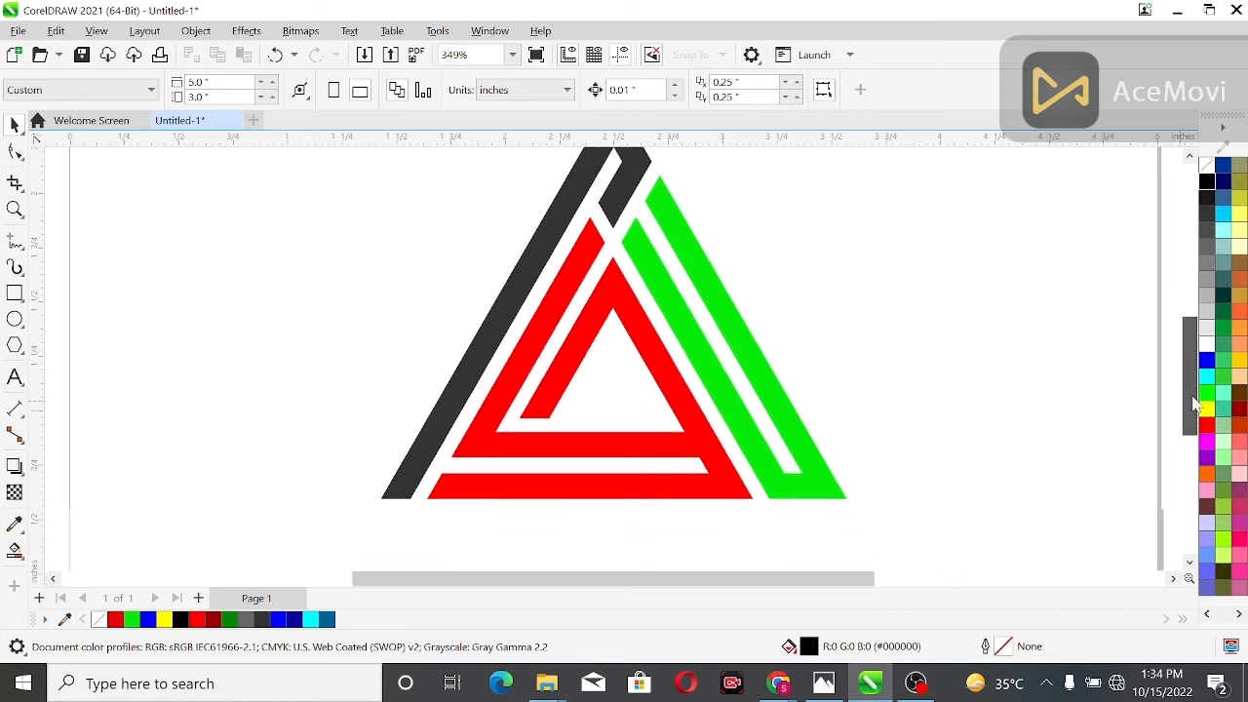
{"action": "scroll", "coordinate": [1067, 392], "scroll_direction": "down", "scroll_amount": 1}
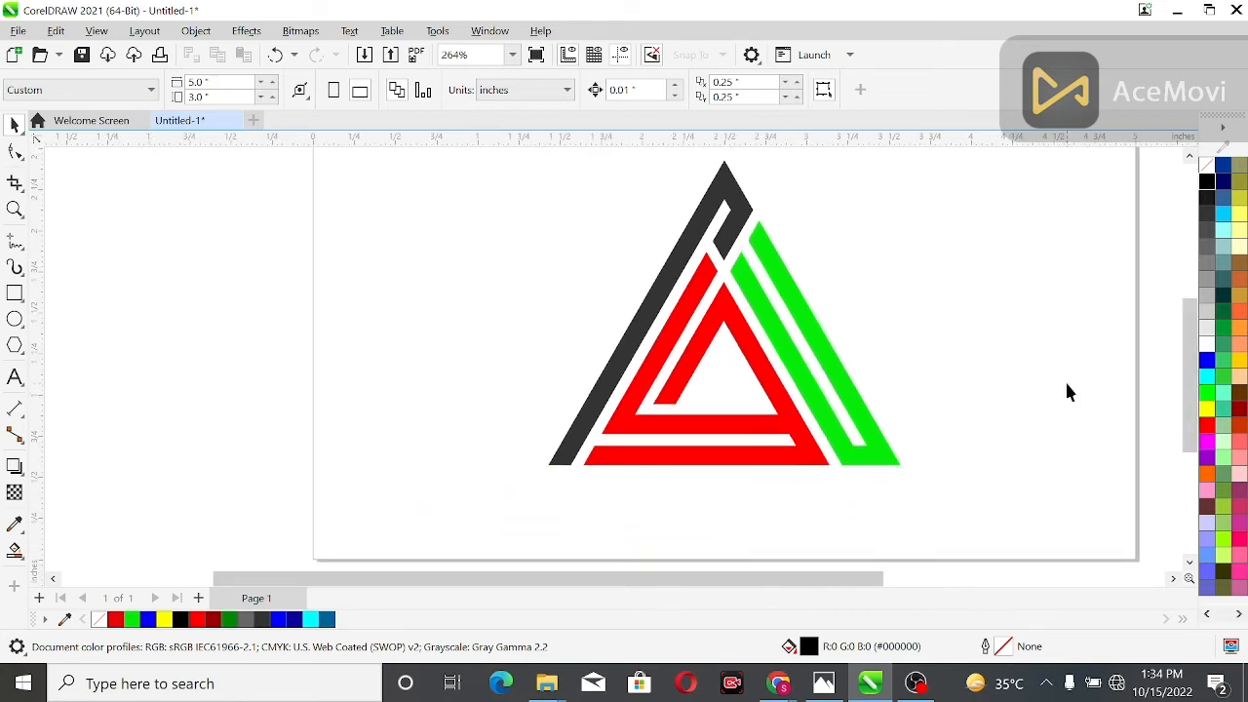
{"action": "left_click_drag", "start_coordinate": [406, 156], "coordinate": [909, 323]}
{"action": "left_click_drag", "start_coordinate": [956, 513], "coordinate": [954, 509]}
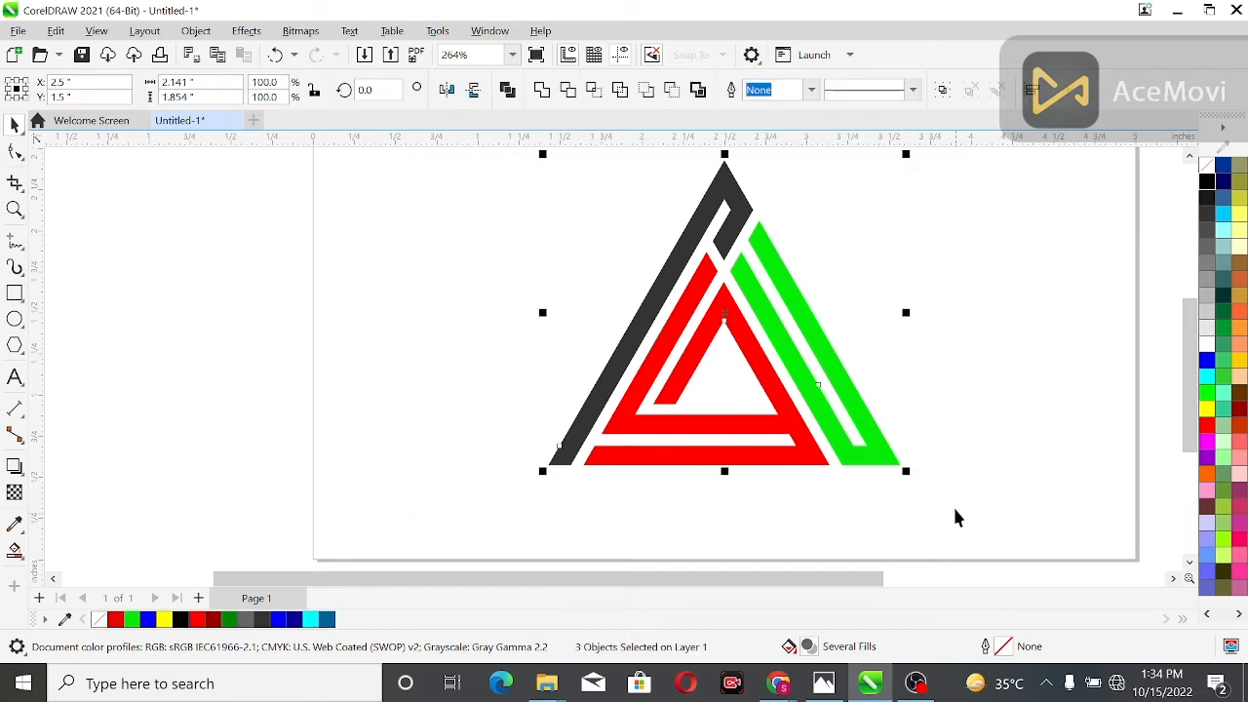
{"action": "left_click", "coordinate": [942, 90]}
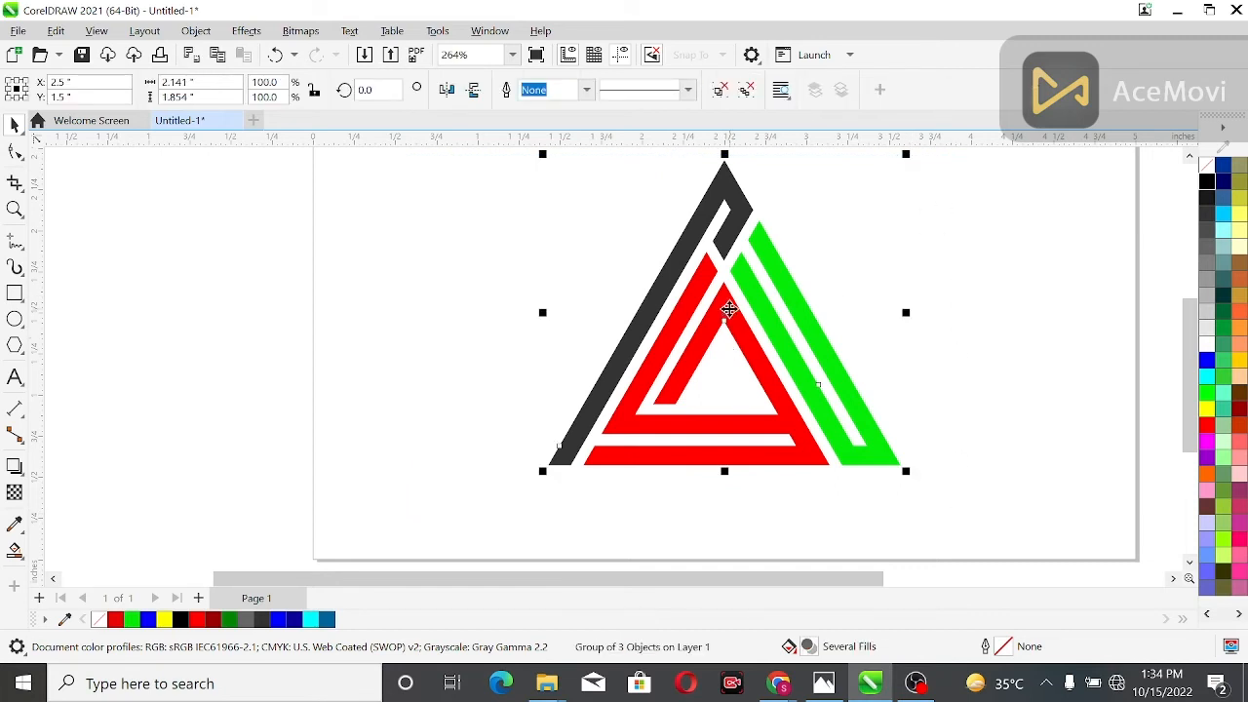
Lock the grouped triangular logo in place
{"action": "key", "text": "shift+F2"}
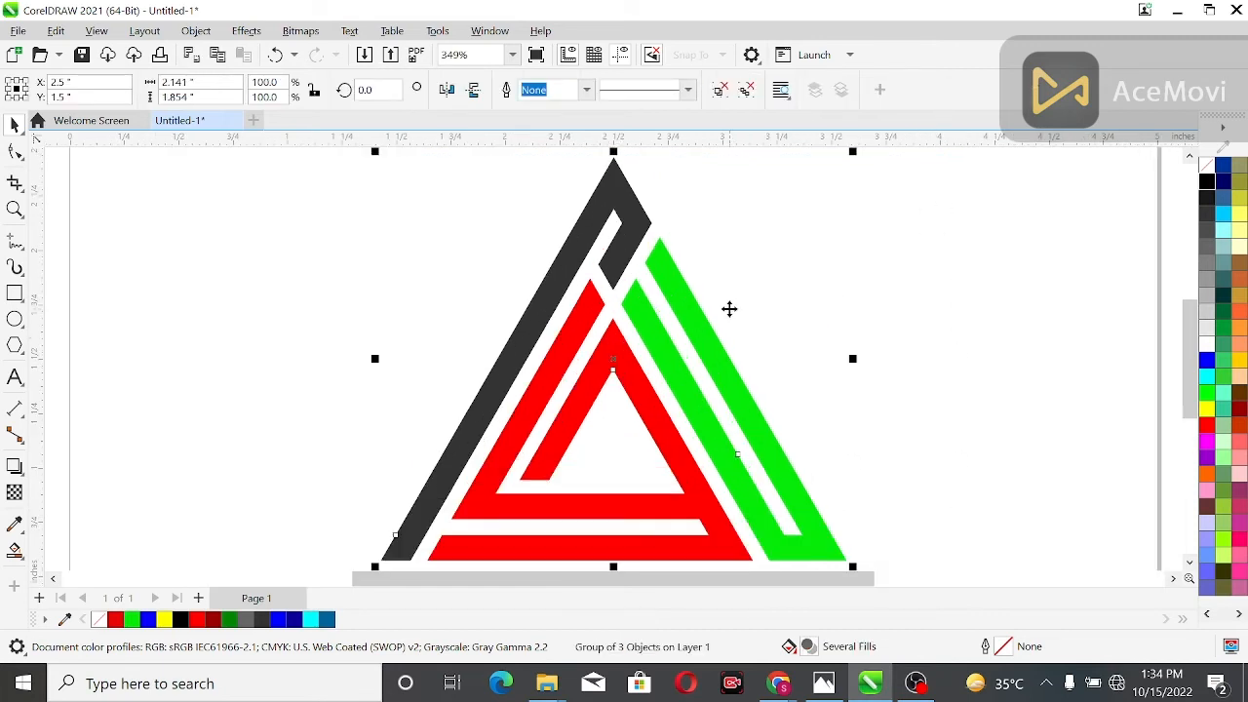
{"action": "right_click", "coordinate": [625, 255]}
{"action": "left_click", "coordinate": [668, 335]}
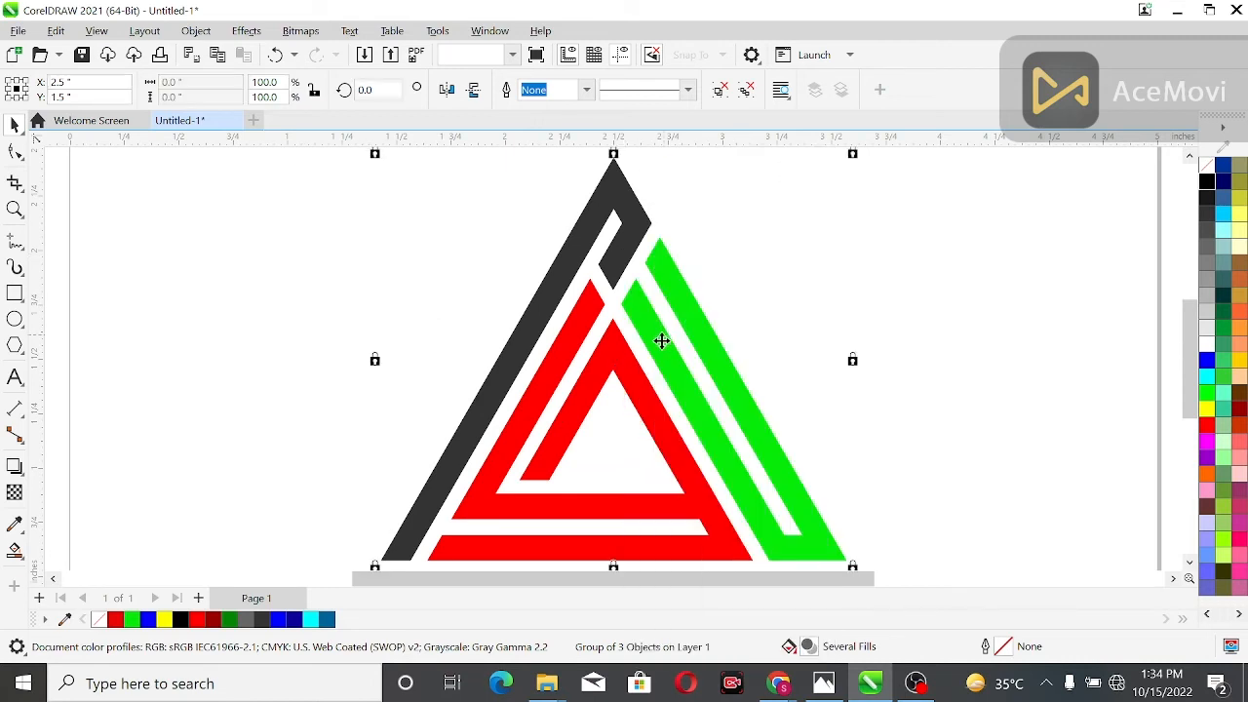
{"action": "left_click", "coordinate": [364, 276]}
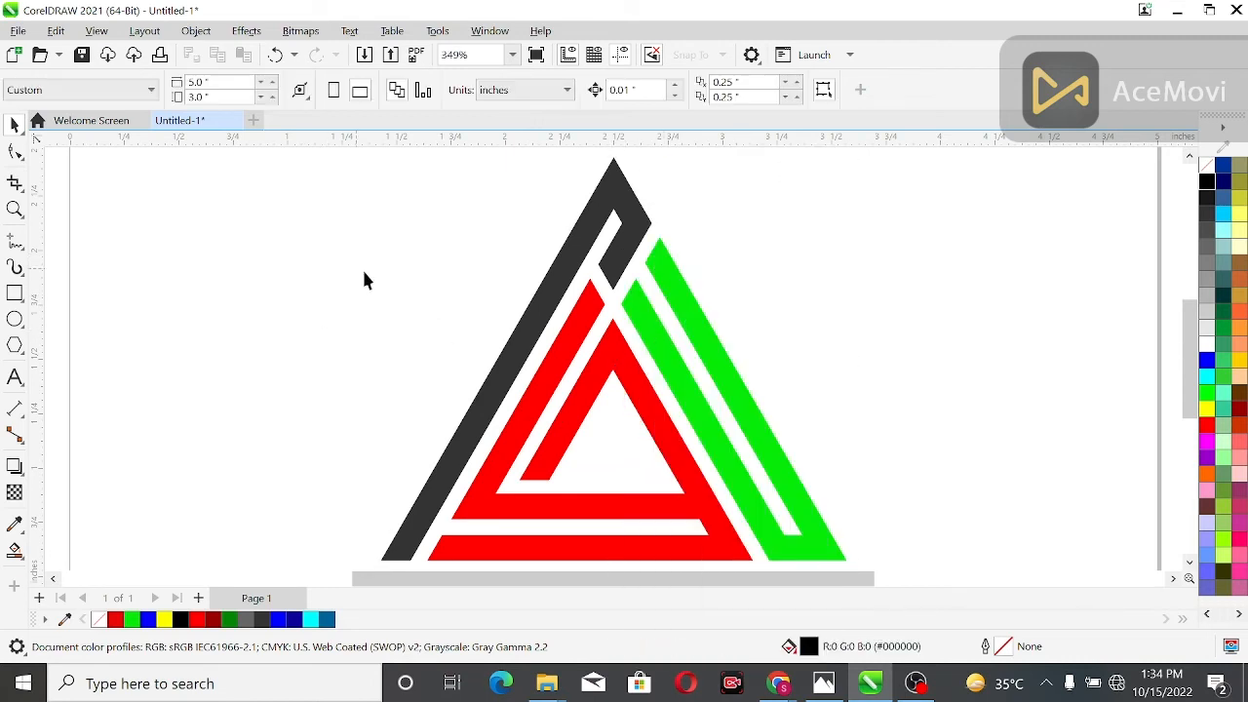
Draw a thin horizontal rectangle about 1.61 by 0.033 inches beside the logo, with a black hairline outline and no fill
{"action": "left_click", "coordinate": [15, 292]}
{"action": "left_click_drag", "start_coordinate": [154, 294], "coordinate": [508, 298]}
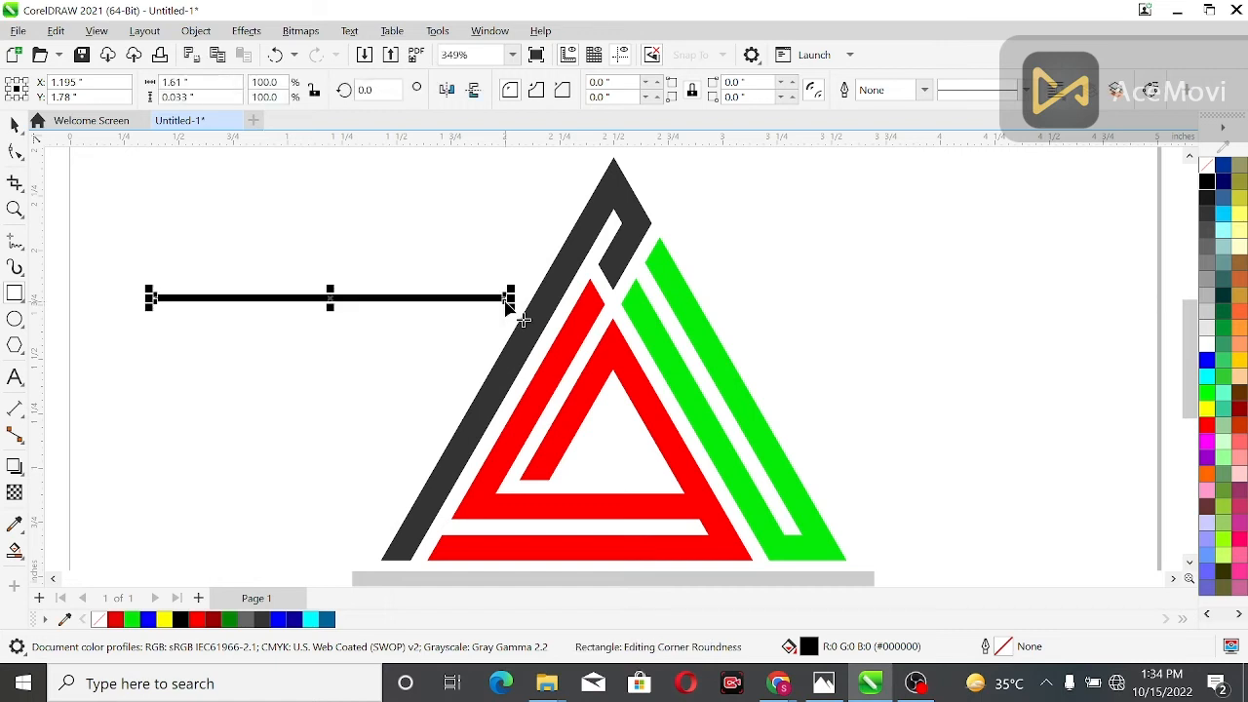
{"action": "right_click", "coordinate": [1207, 183]}
{"action": "left_click", "coordinate": [1207, 166]}
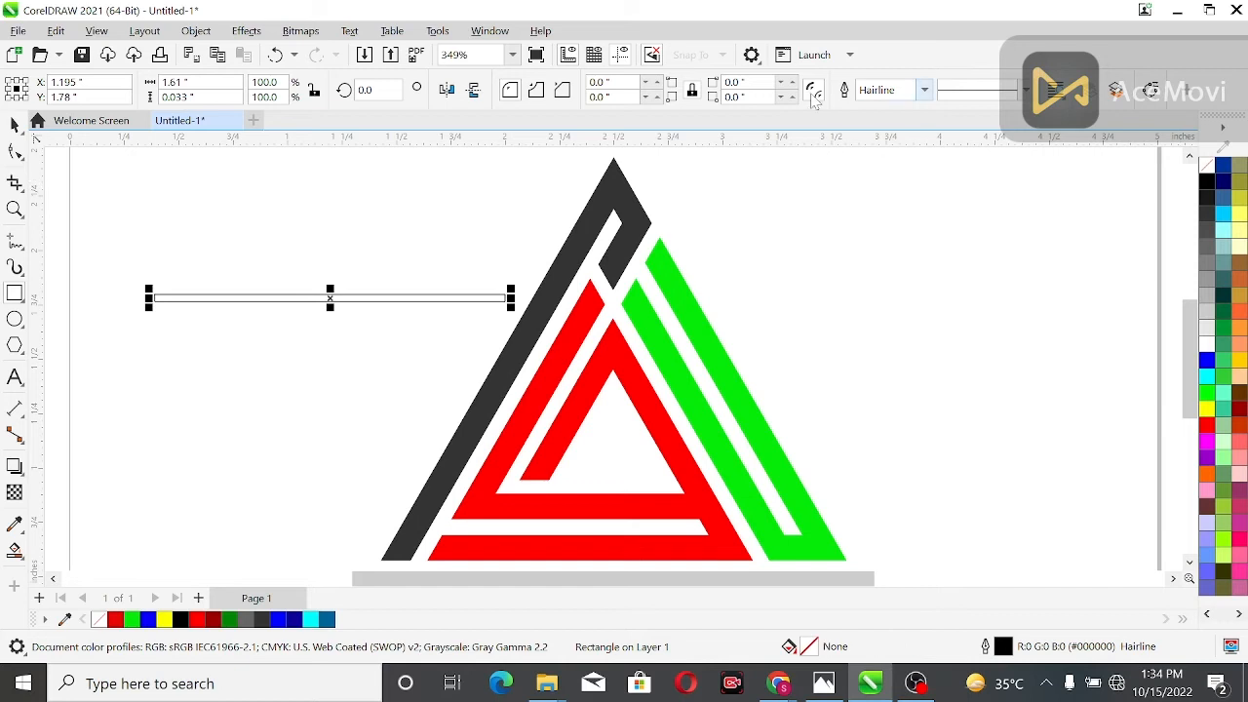
{"action": "left_click", "coordinate": [14, 124]}
{"action": "left_click", "coordinate": [248, 244]}
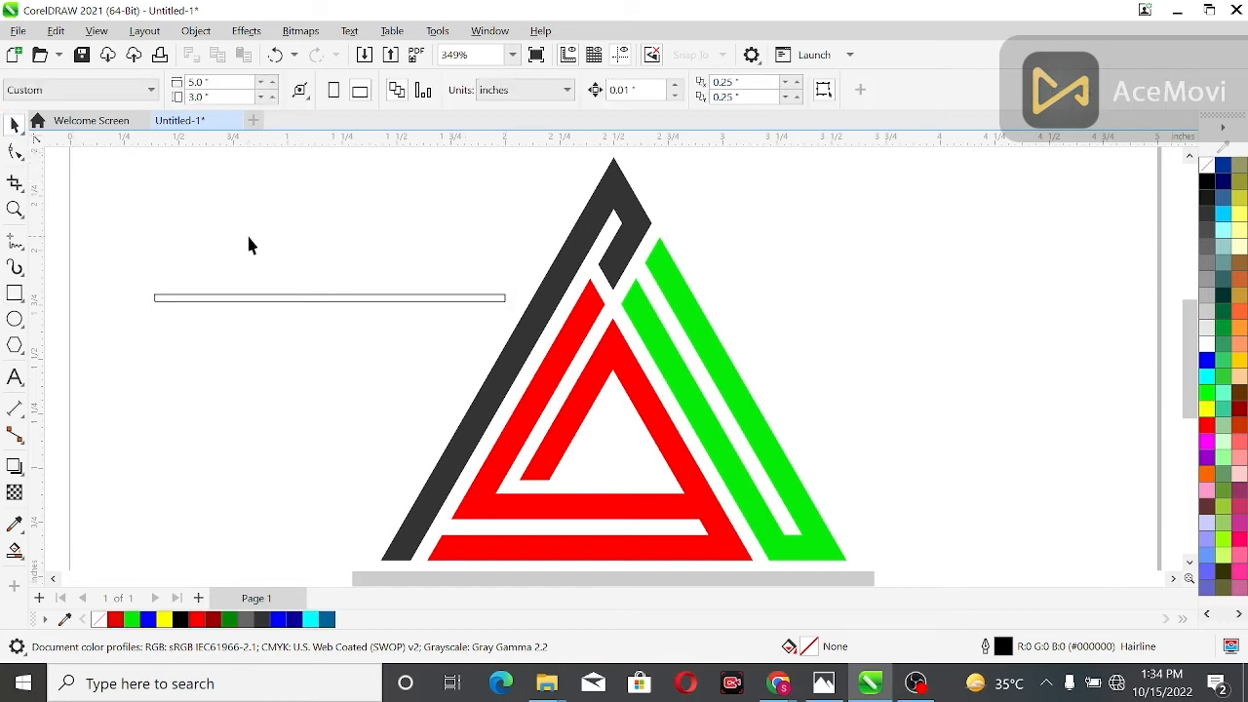
Duplicate the thin rectangle, set the copy aside beside the green shape, and place the original just below the red shape's base
{"action": "scroll", "coordinate": [343, 263], "scroll_direction": "down", "scroll_amount": 1}
{"action": "left_click_drag", "start_coordinate": [363, 291], "coordinate": [546, 509]}
{"action": "key", "text": "ctrl+d"}
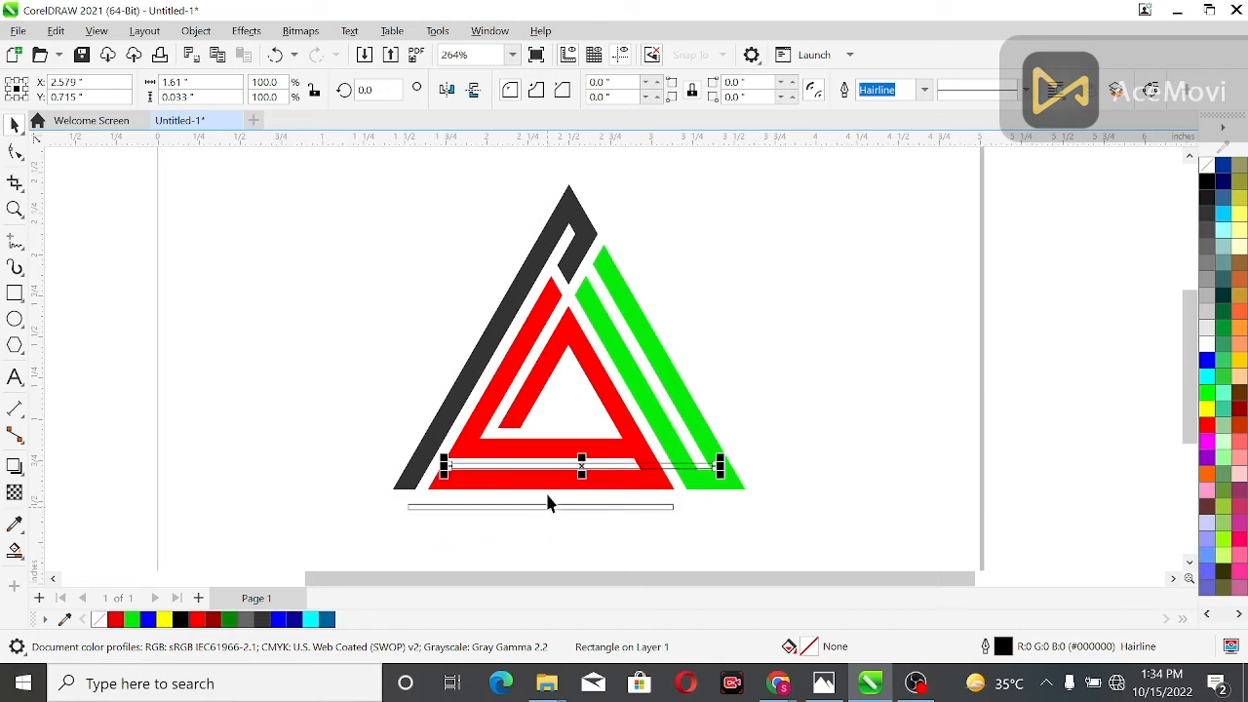
{"action": "left_click", "coordinate": [763, 362]}
{"action": "left_click_drag", "start_coordinate": [638, 476], "coordinate": [879, 353]}
{"action": "mouse_move", "coordinate": [516, 509]}
{"action": "left_mouse_down"}
{"action": "mouse_move", "coordinate": [533, 515]}
{"action": "mouse_move", "coordinate": [529, 496]}
{"action": "left_mouse_up"}
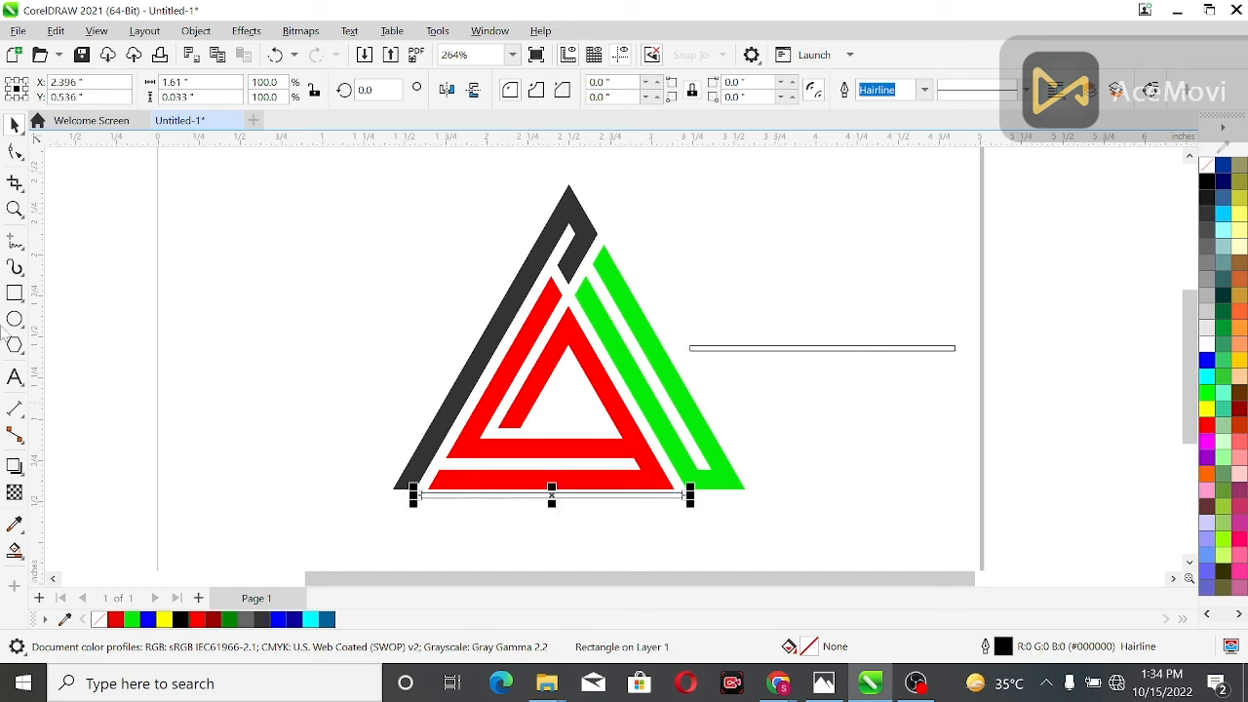
Butt the thin rectangle against the red shape's bottom edge and shorten both ends to match that edge, about 1.499 inches wide
{"action": "left_click", "coordinate": [14, 208]}
{"action": "left_click_drag", "start_coordinate": [360, 465], "coordinate": [759, 544]}
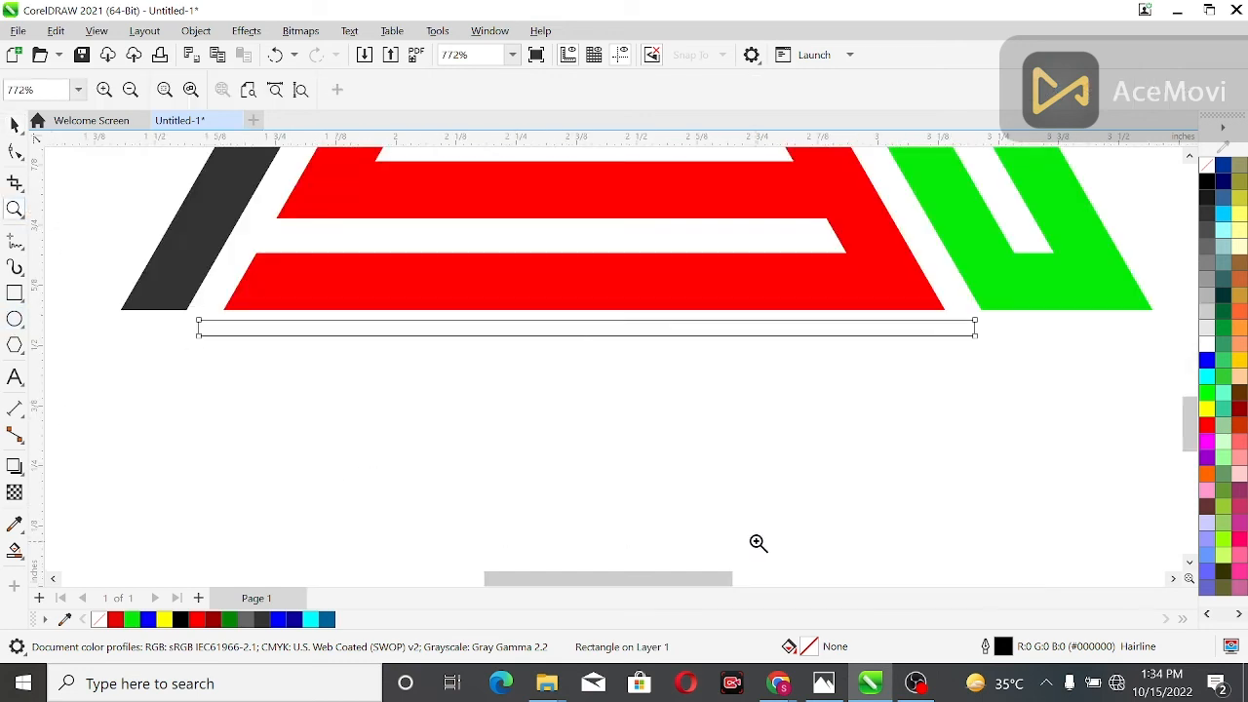
{"action": "left_click_drag", "start_coordinate": [181, 313], "coordinate": [997, 367]}
{"action": "left_click", "coordinate": [15, 124]}
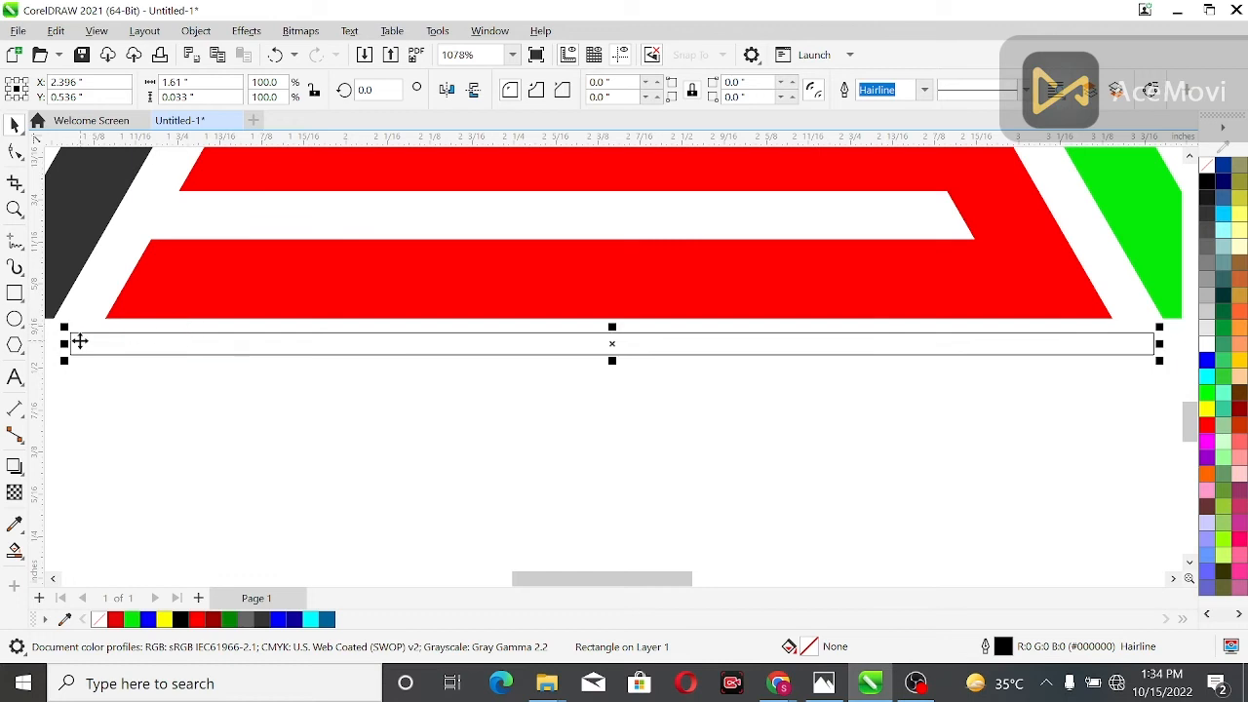
{"action": "left_click_drag", "start_coordinate": [67, 344], "coordinate": [93, 353]}
{"action": "left_click_drag", "start_coordinate": [1161, 349], "coordinate": [1122, 359]}
{"action": "left_click", "coordinate": [824, 359]}
{"action": "left_click_drag", "start_coordinate": [715, 351], "coordinate": [715, 337]}
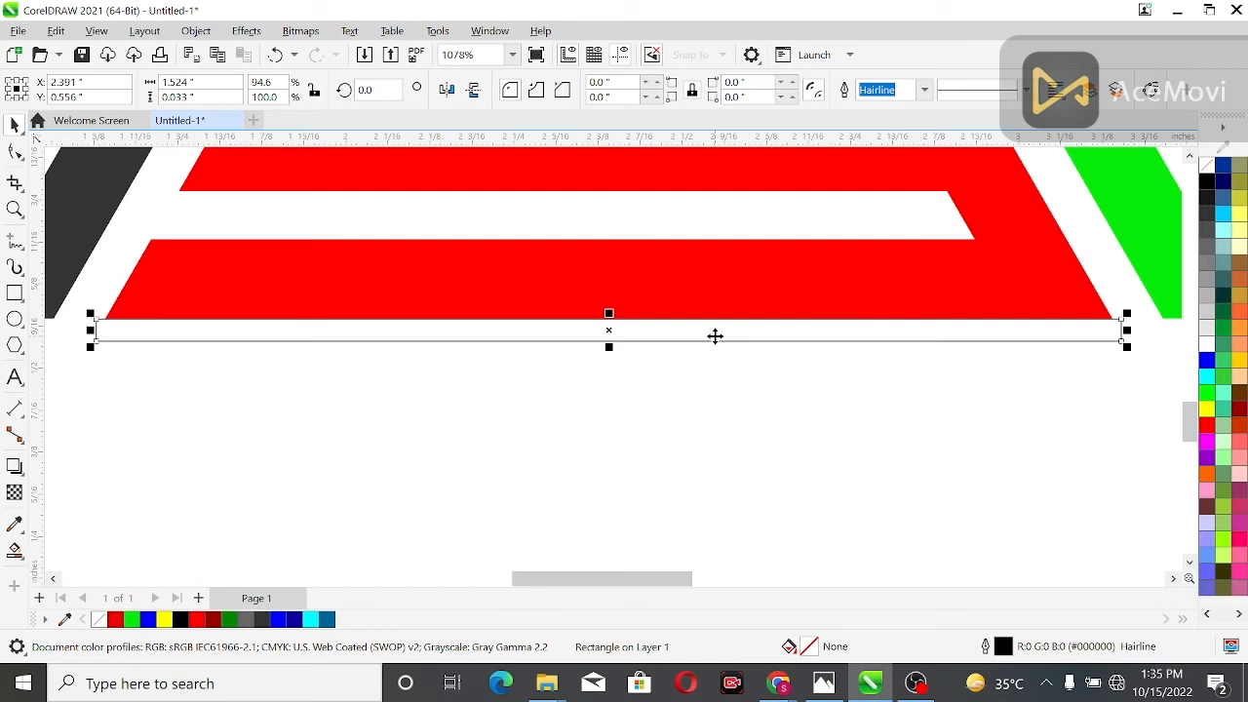
{"action": "left_click_drag", "start_coordinate": [88, 336], "coordinate": [100, 332]}
{"action": "key", "text": "ctrl+z"}
{"action": "left_click_drag", "start_coordinate": [1130, 336], "coordinate": [1122, 341]}
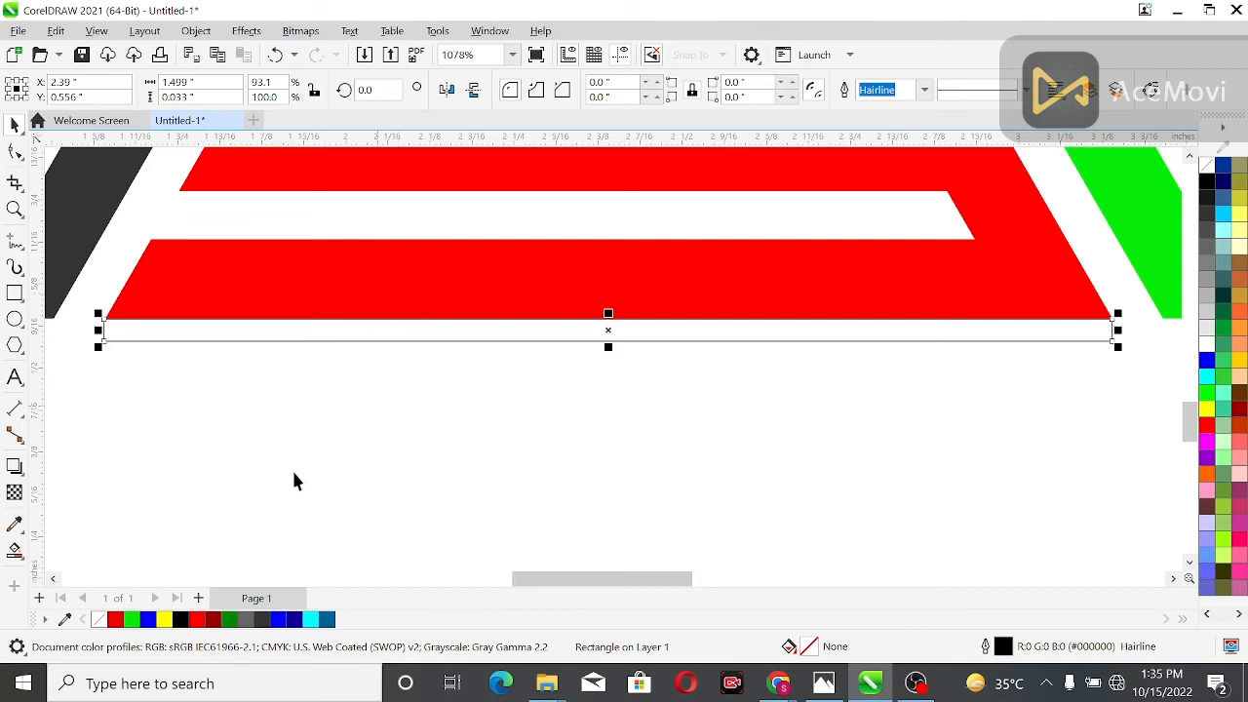
Fill the thin rectangle under the red base with dark red (#9A0000) and remove its outline
{"action": "left_click", "coordinate": [211, 621]}
{"action": "left_click", "coordinate": [326, 383]}
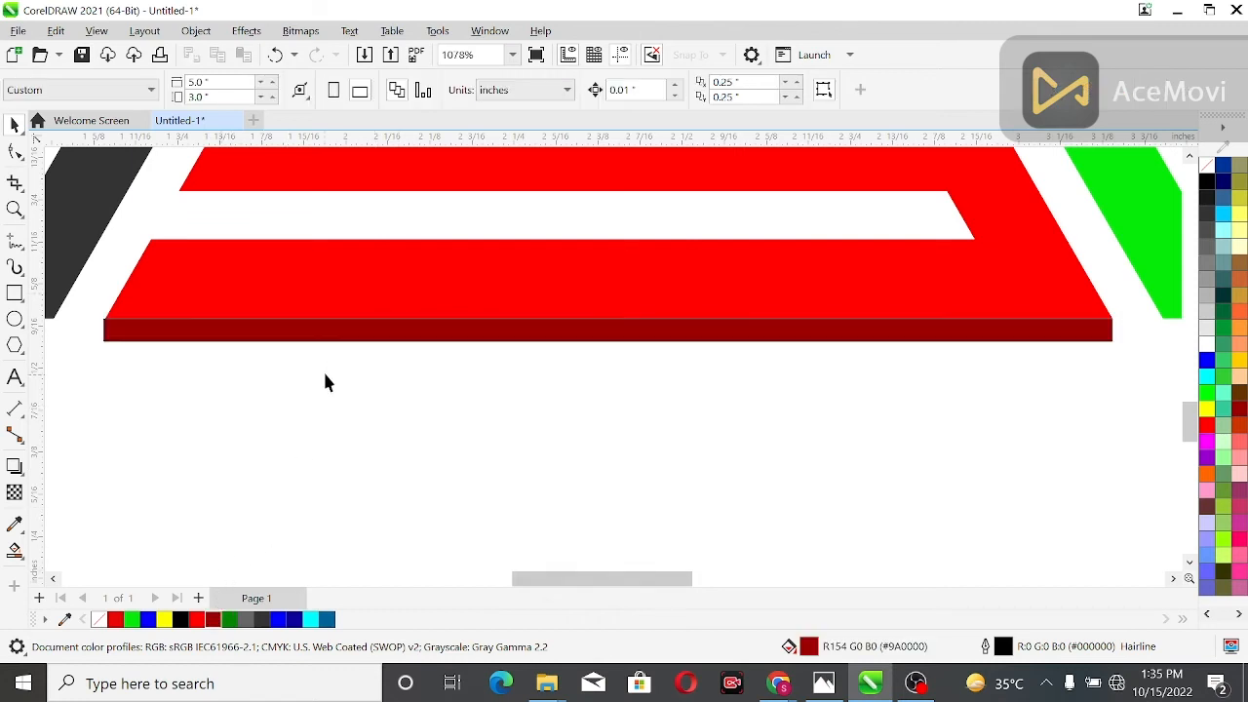
{"action": "left_click", "coordinate": [331, 337]}
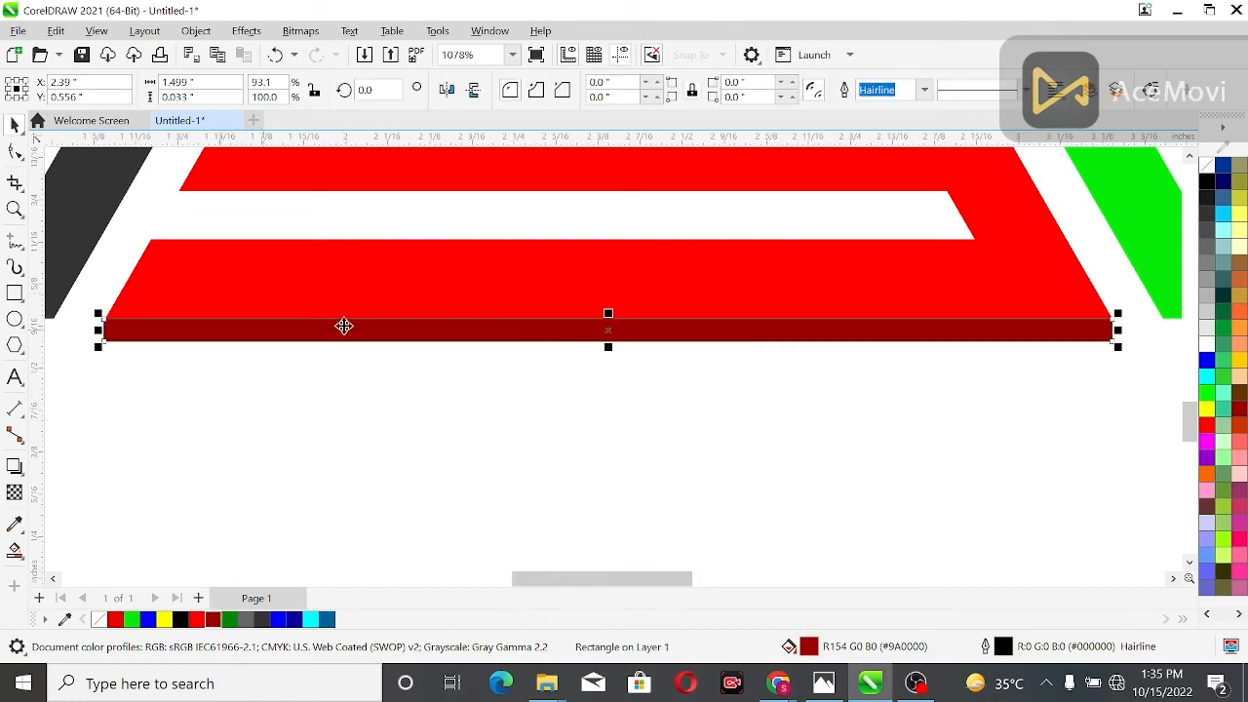
{"action": "right_click", "coordinate": [1207, 165]}
{"action": "left_click", "coordinate": [676, 347]}
{"action": "left_click", "coordinate": [744, 330]}
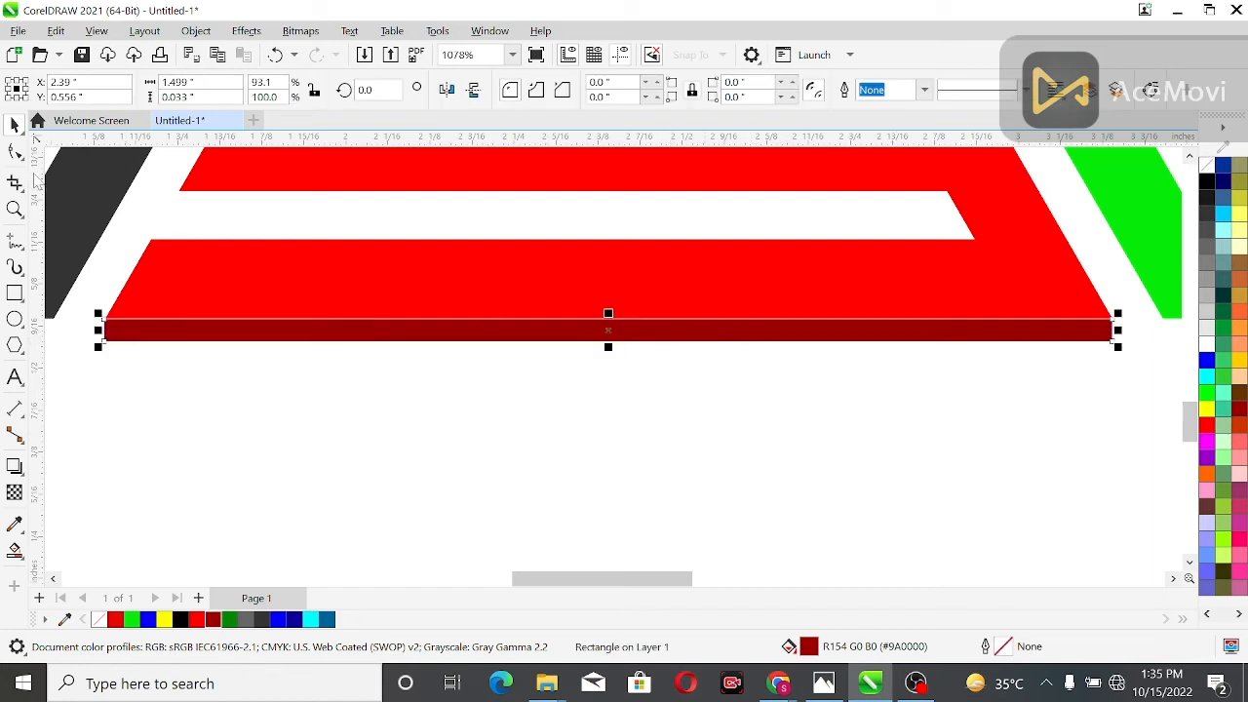
Convert the dark red bar to curves and move its left edge flush with the red shape's bottom-left corner
{"action": "left_click", "coordinate": [14, 153]}
{"action": "key", "text": "ctrl+q"}
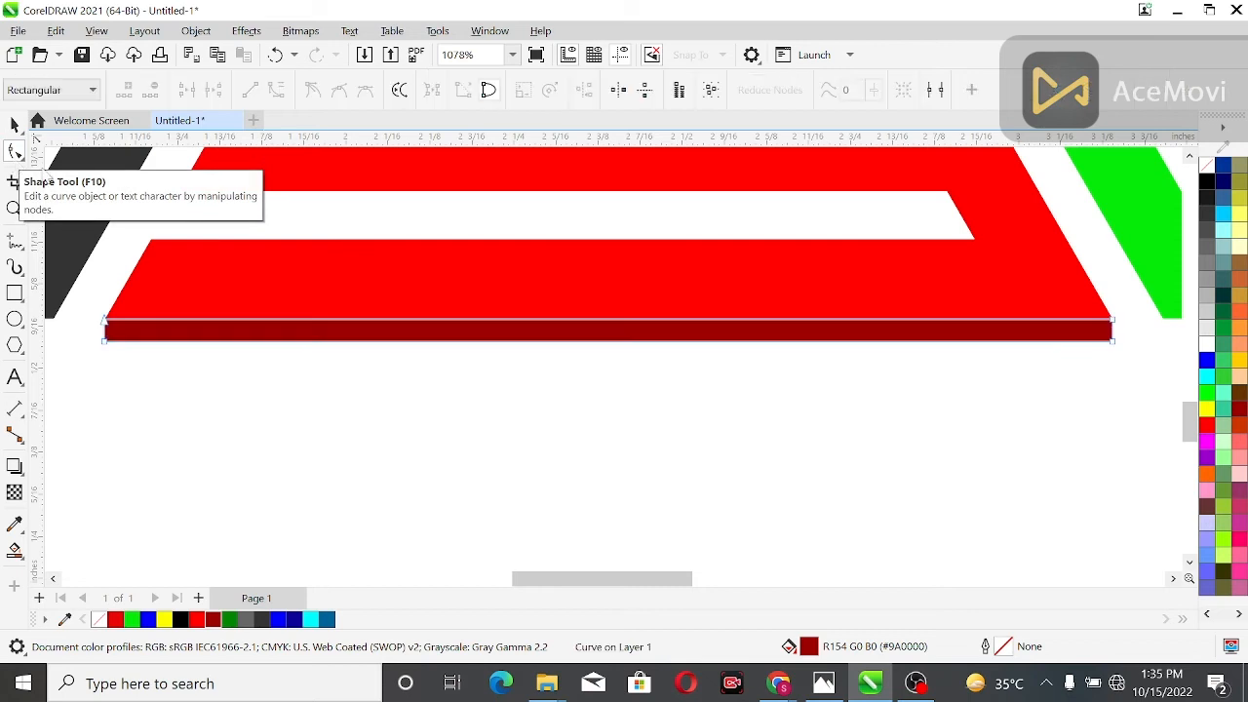
{"action": "left_click", "coordinate": [564, 320]}
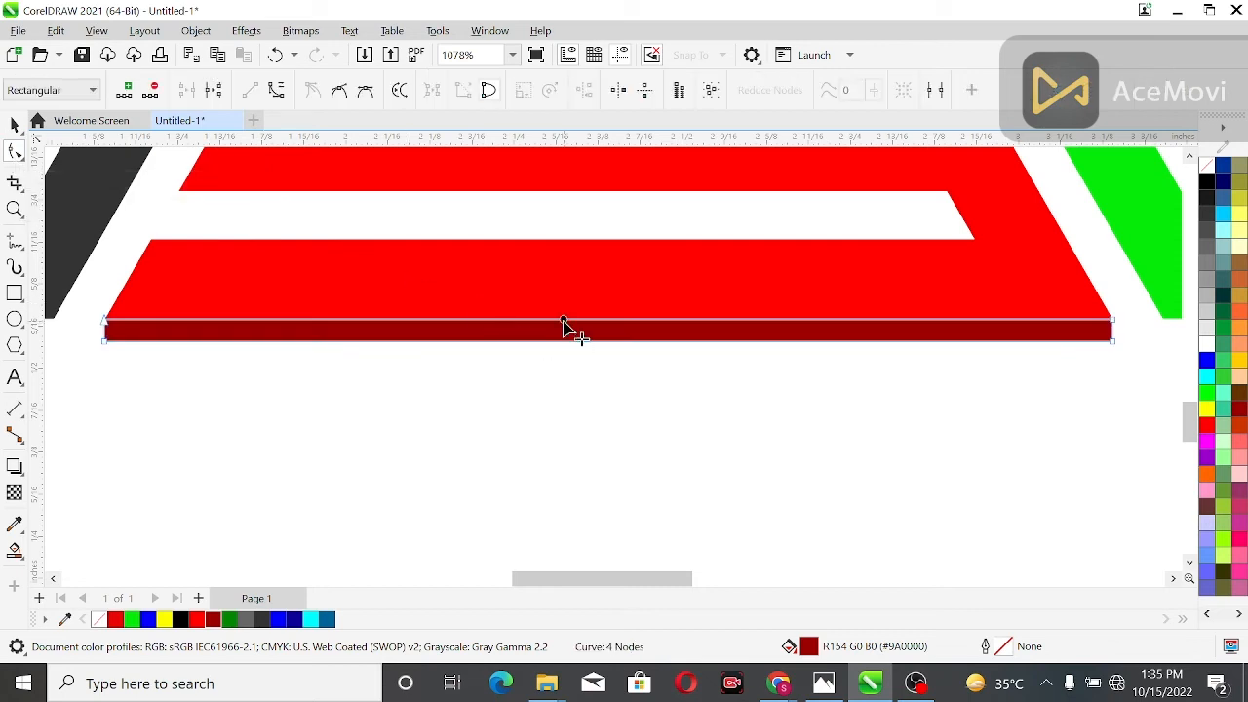
{"action": "left_click", "coordinate": [544, 380]}
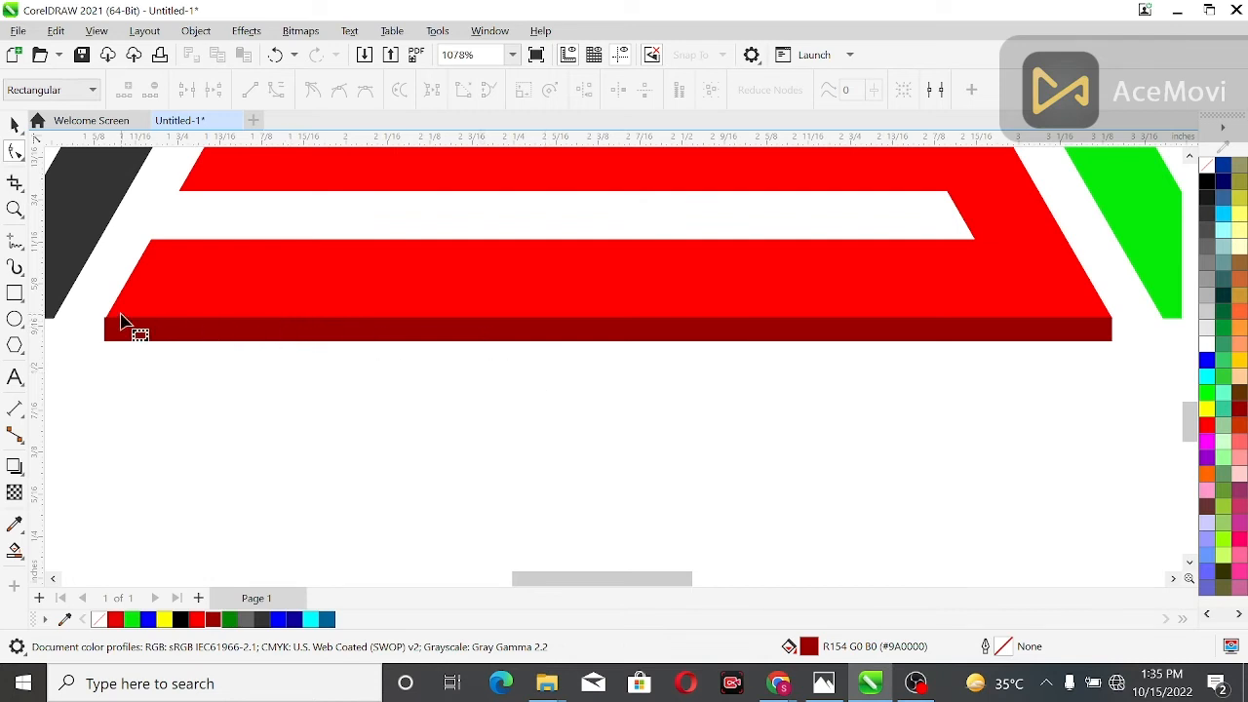
{"action": "left_click", "coordinate": [15, 209]}
{"action": "left_click_drag", "start_coordinate": [75, 323], "coordinate": [159, 357]}
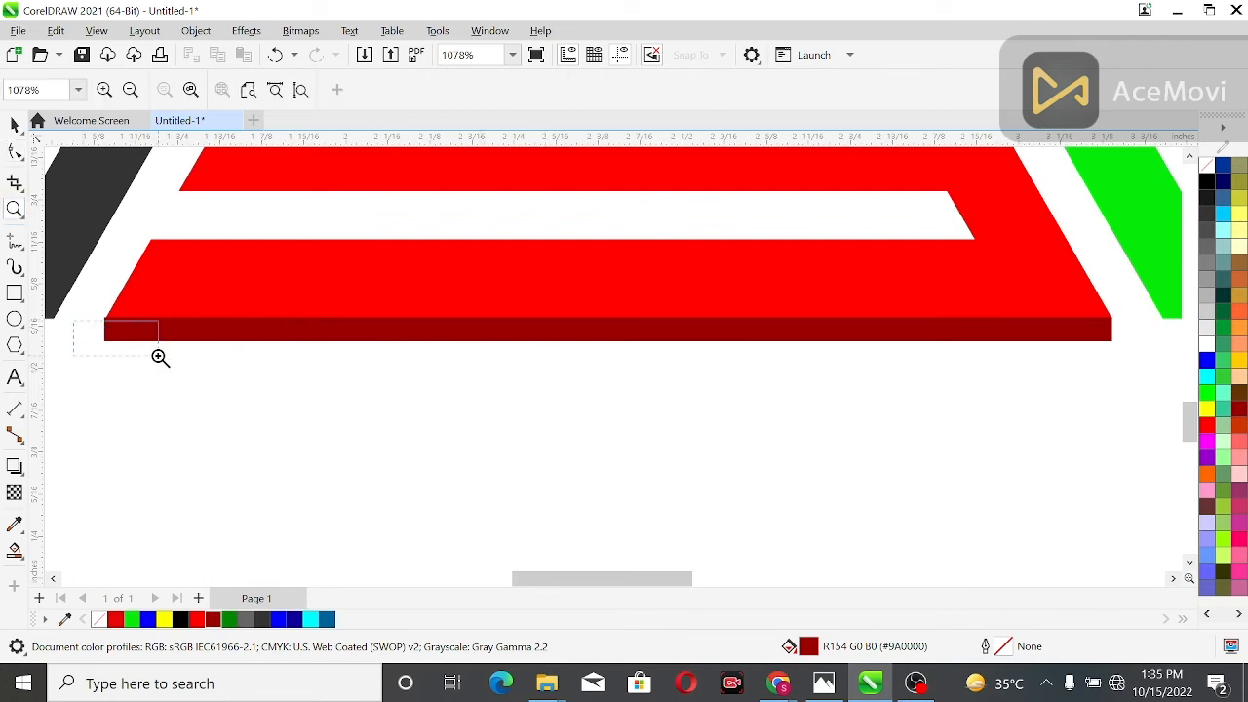
{"action": "scroll", "coordinate": [430, 329], "scroll_direction": "down", "scroll_amount": 2}
{"action": "left_click_drag", "start_coordinate": [406, 188], "coordinate": [552, 382]}
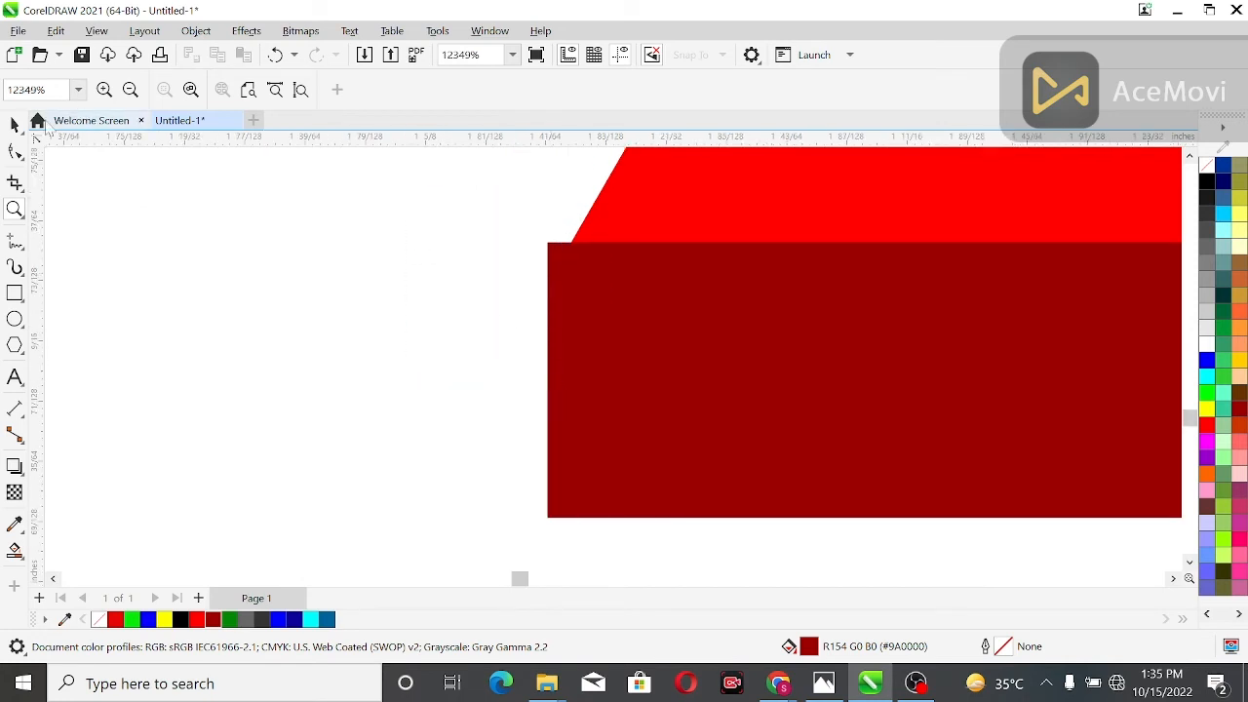
{"action": "left_click", "coordinate": [14, 152]}
{"action": "left_click", "coordinate": [638, 410]}
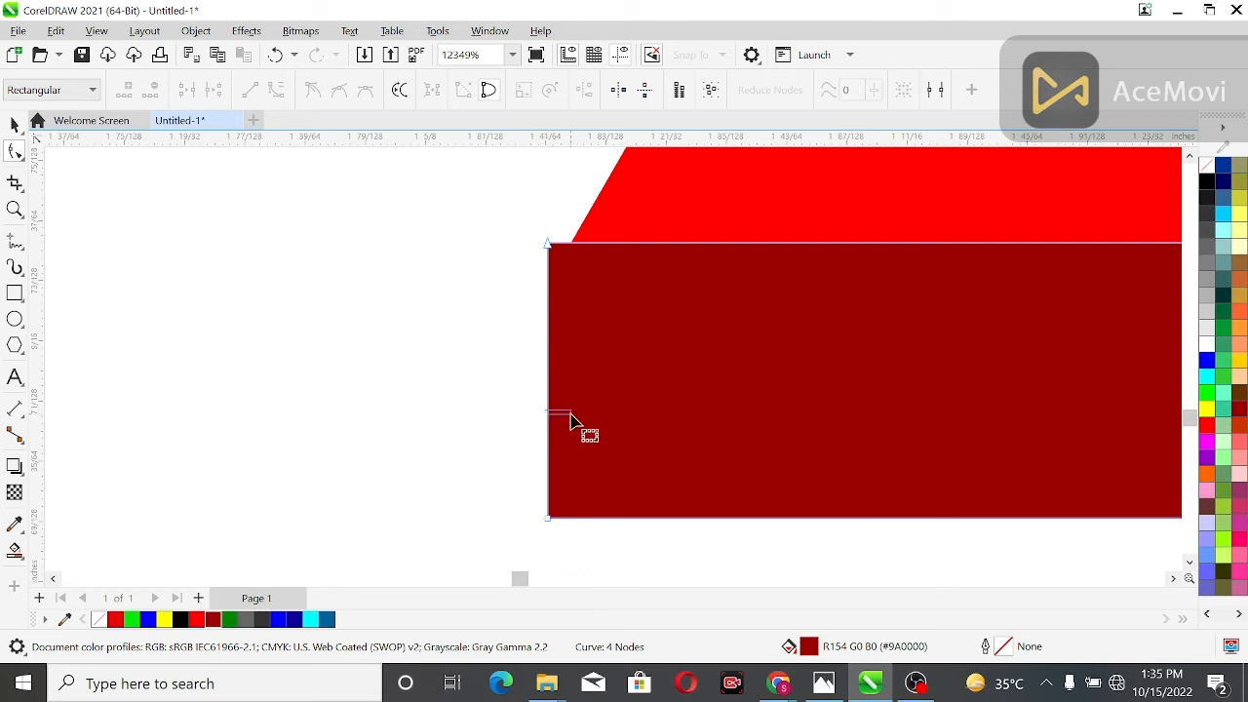
{"action": "left_click_drag", "start_coordinate": [547, 391], "coordinate": [569, 406]}
{"action": "left_click", "coordinate": [523, 388]}
Duplicate the dark red bar, place the copy under the red shape's upper horizontal band, and shorten it to about 1.186 inches
{"action": "scroll", "coordinate": [523, 388], "scroll_direction": "down", "scroll_amount": 8}
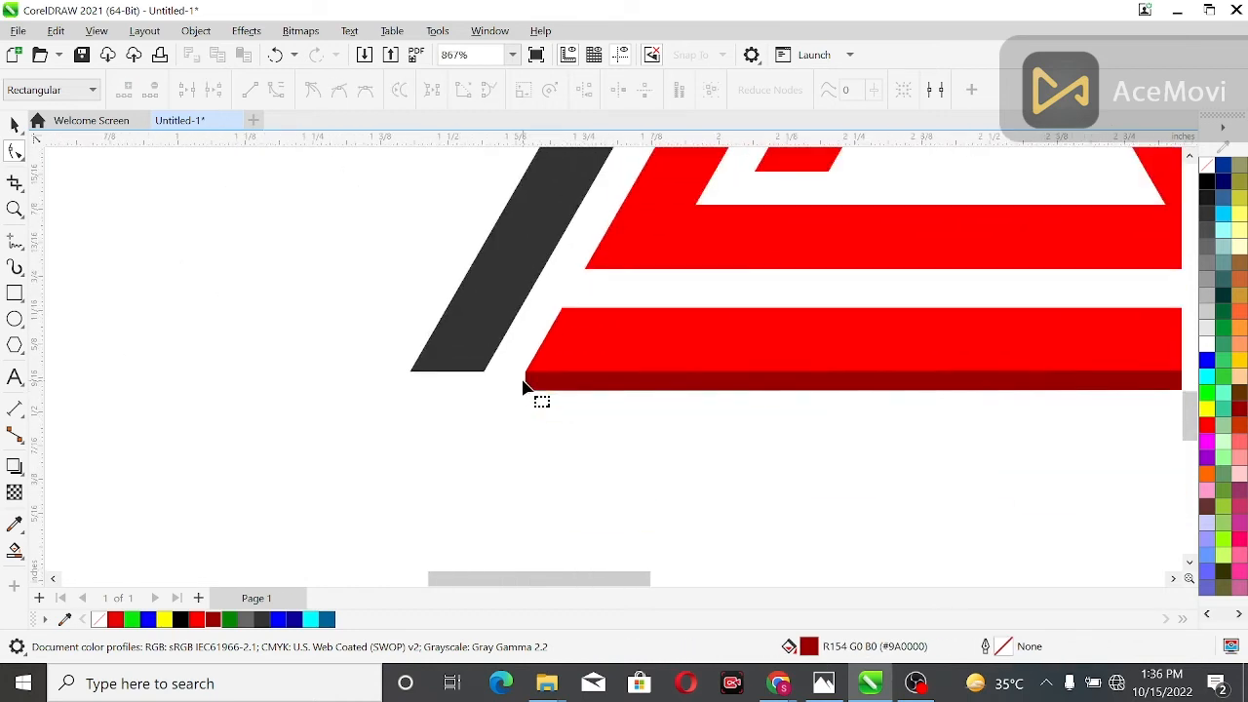
{"action": "left_click_drag", "start_coordinate": [479, 577], "coordinate": [561, 579]}
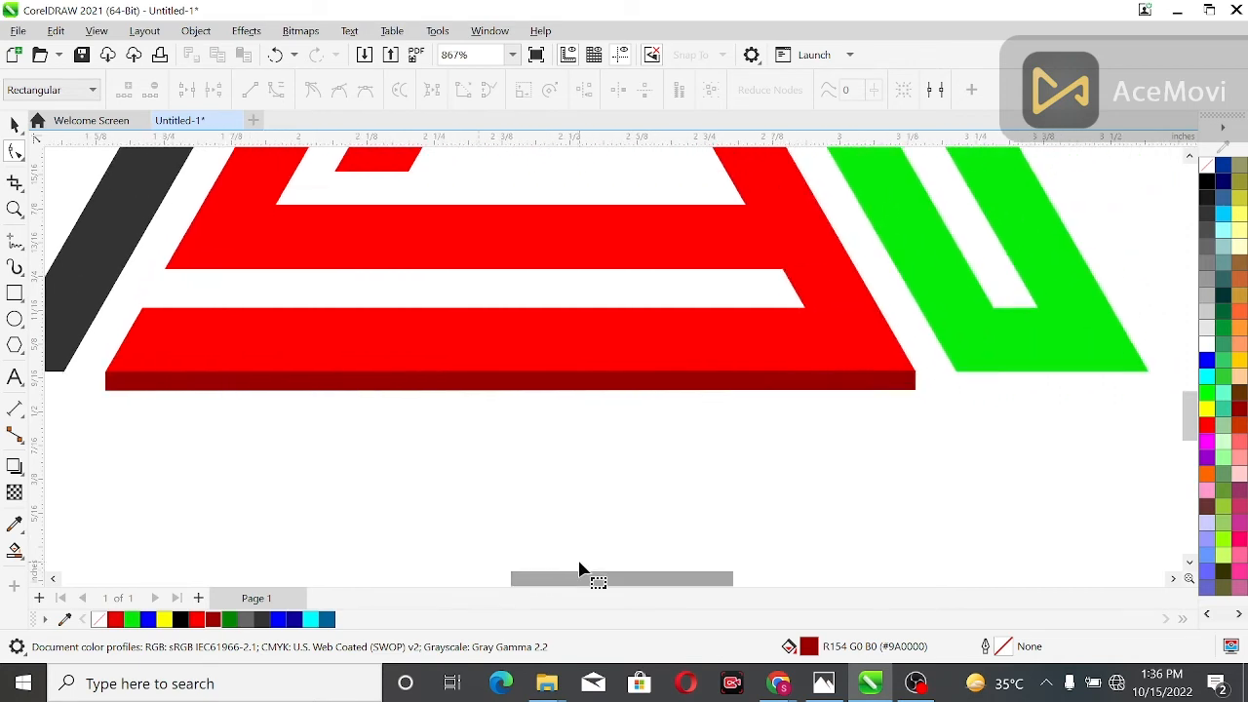
{"action": "scroll", "coordinate": [638, 520], "scroll_direction": "down", "scroll_amount": 2}
{"action": "left_click", "coordinate": [522, 436]}
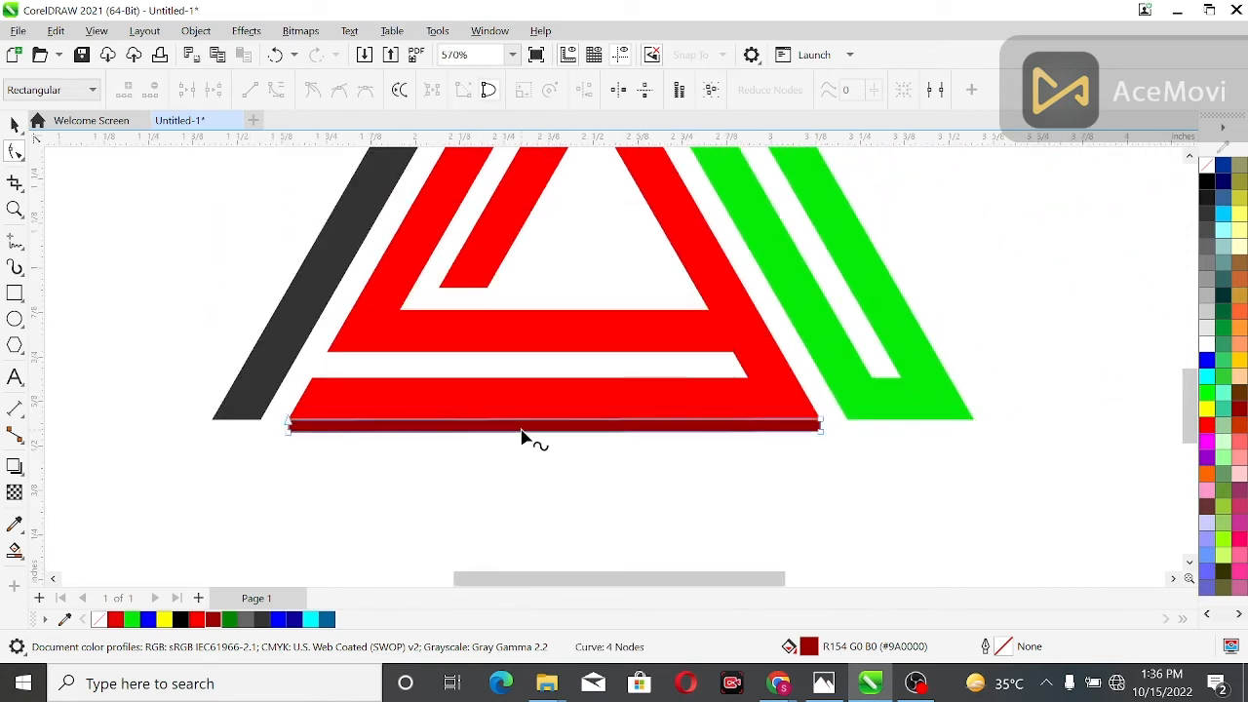
{"action": "key", "text": "ctrl+d"}
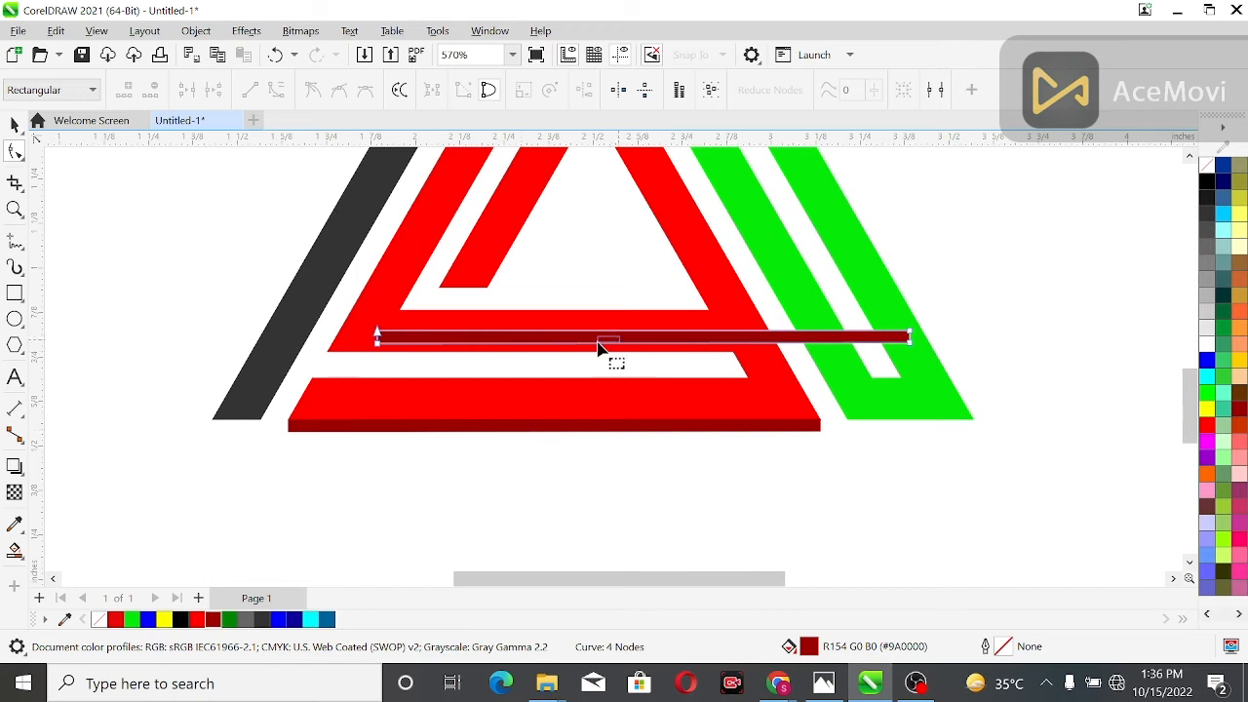
{"action": "left_click", "coordinate": [15, 125]}
{"action": "left_click", "coordinate": [627, 343]}
{"action": "left_click_drag", "start_coordinate": [640, 337], "coordinate": [599, 365]}
{"action": "left_click_drag", "start_coordinate": [871, 366], "coordinate": [759, 368]}
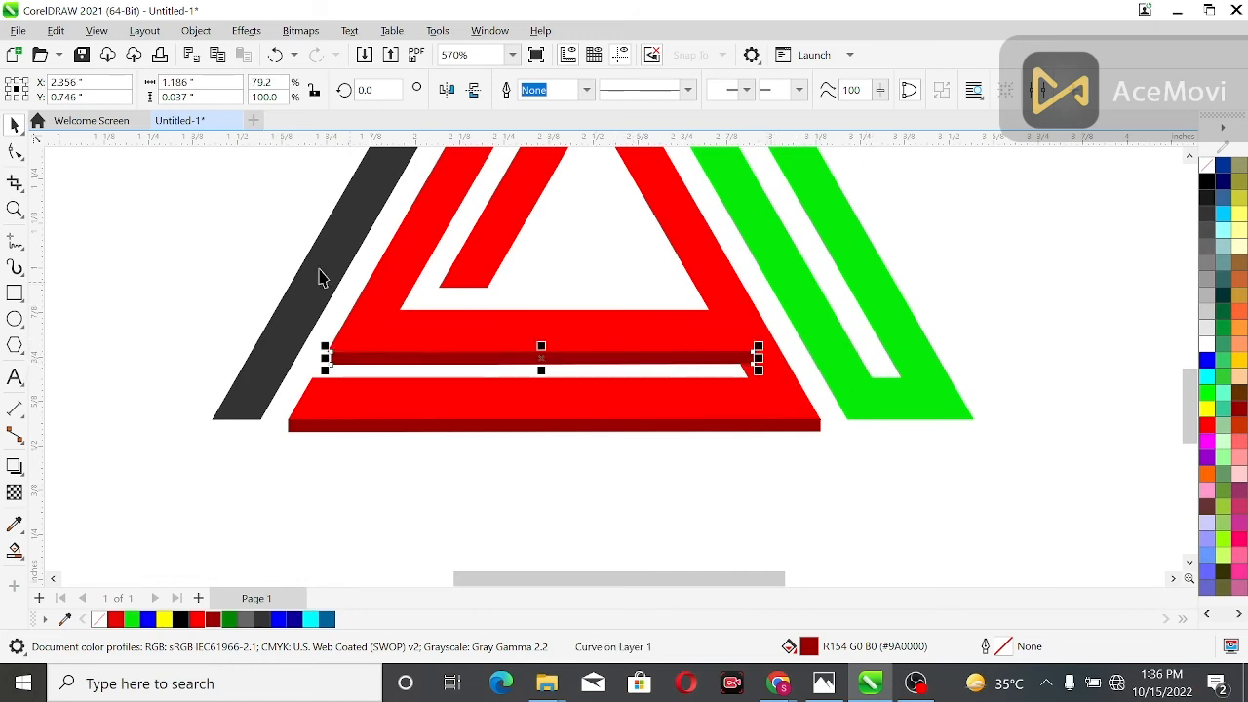
Shift the shortened dark red bar so its left end lines up with the upper red band's lower-left corner
{"action": "left_click", "coordinate": [15, 209]}
{"action": "left_click_drag", "start_coordinate": [310, 343], "coordinate": [781, 375]}
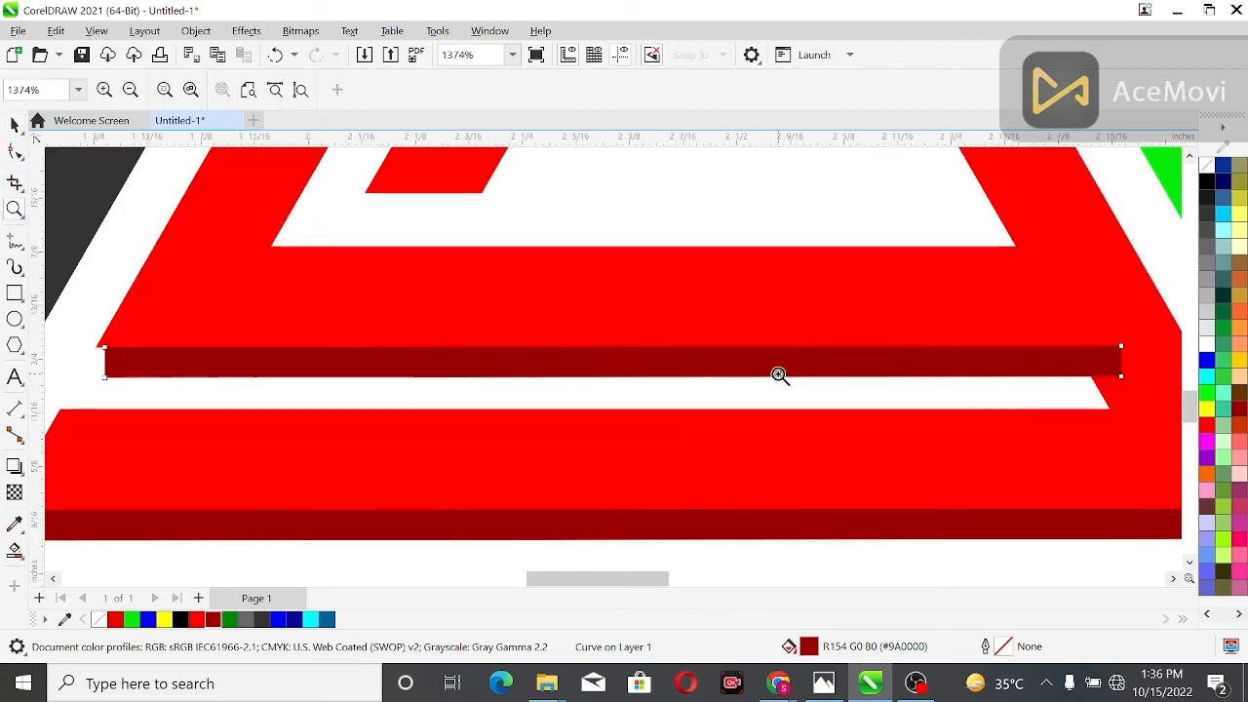
{"action": "left_click", "coordinate": [14, 125]}
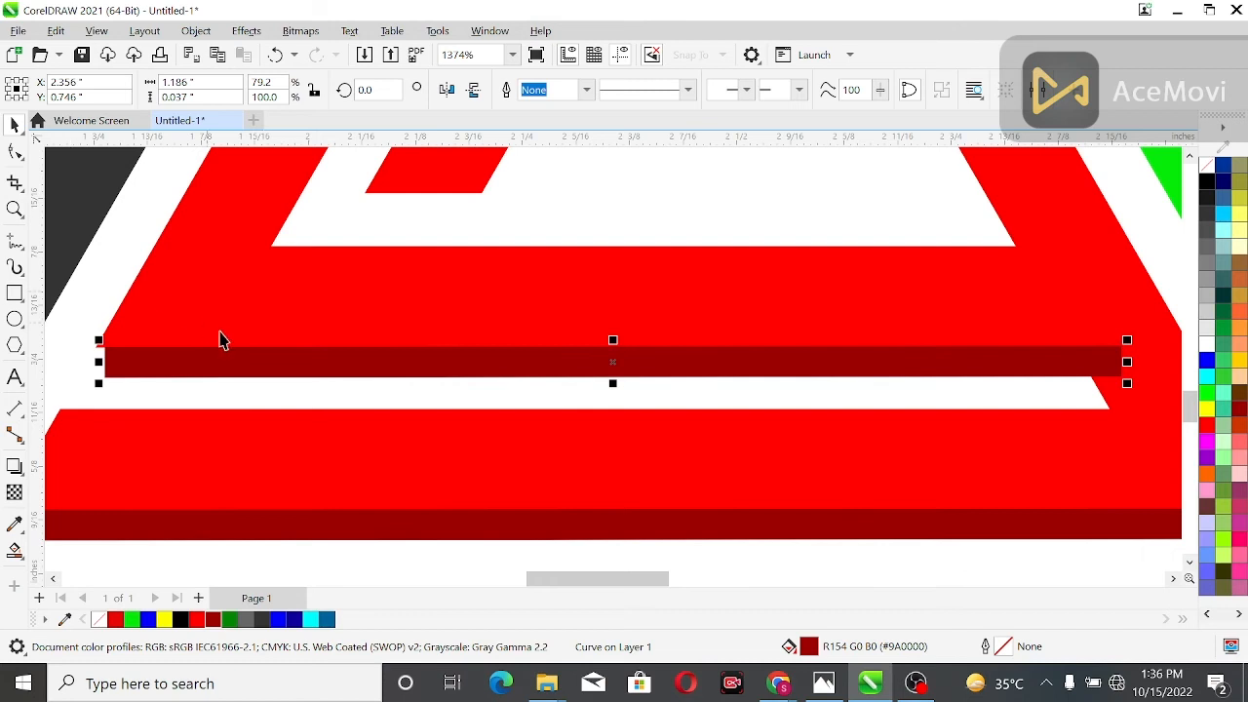
{"action": "left_click_drag", "start_coordinate": [613, 368], "coordinate": [604, 366]}
{"action": "key", "text": "Escape"}
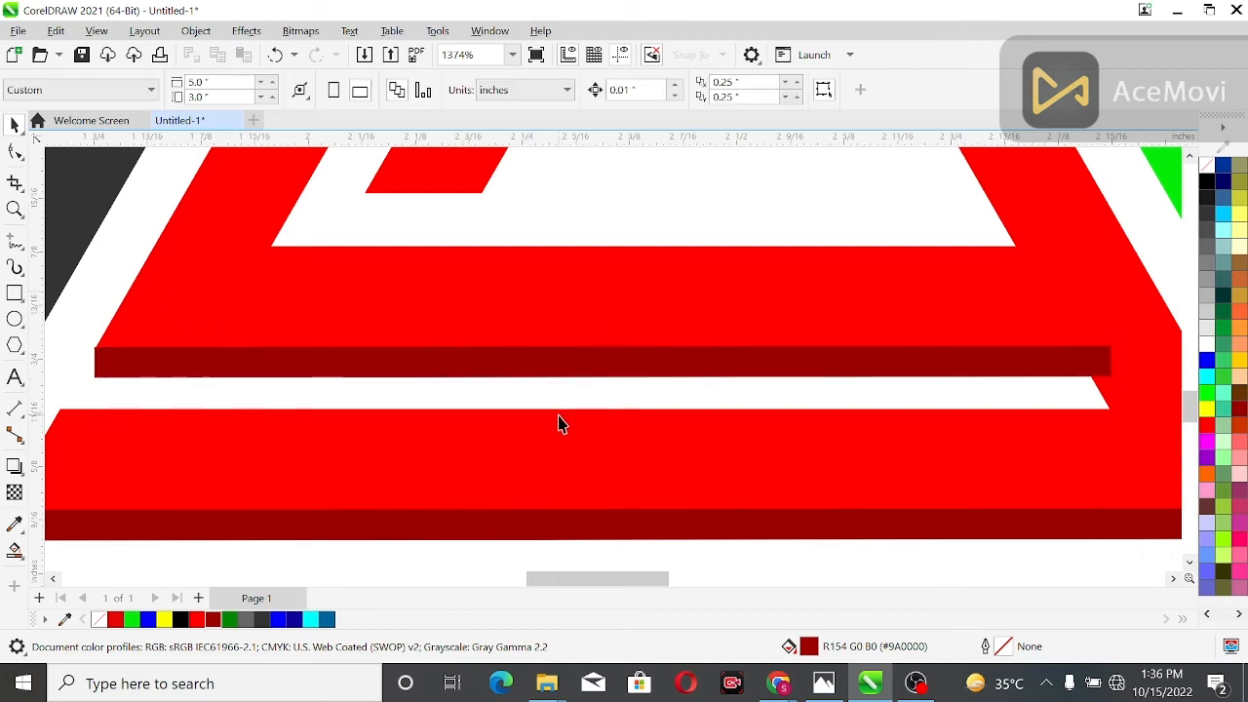
Send the dark red bar under the upper red band to the back of the page, behind the red shape
{"action": "scroll", "coordinate": [566, 403], "scroll_direction": "down", "scroll_amount": 1}
{"action": "scroll", "coordinate": [568, 412], "scroll_direction": "down", "scroll_amount": 1}
{"action": "left_click", "coordinate": [571, 380]}
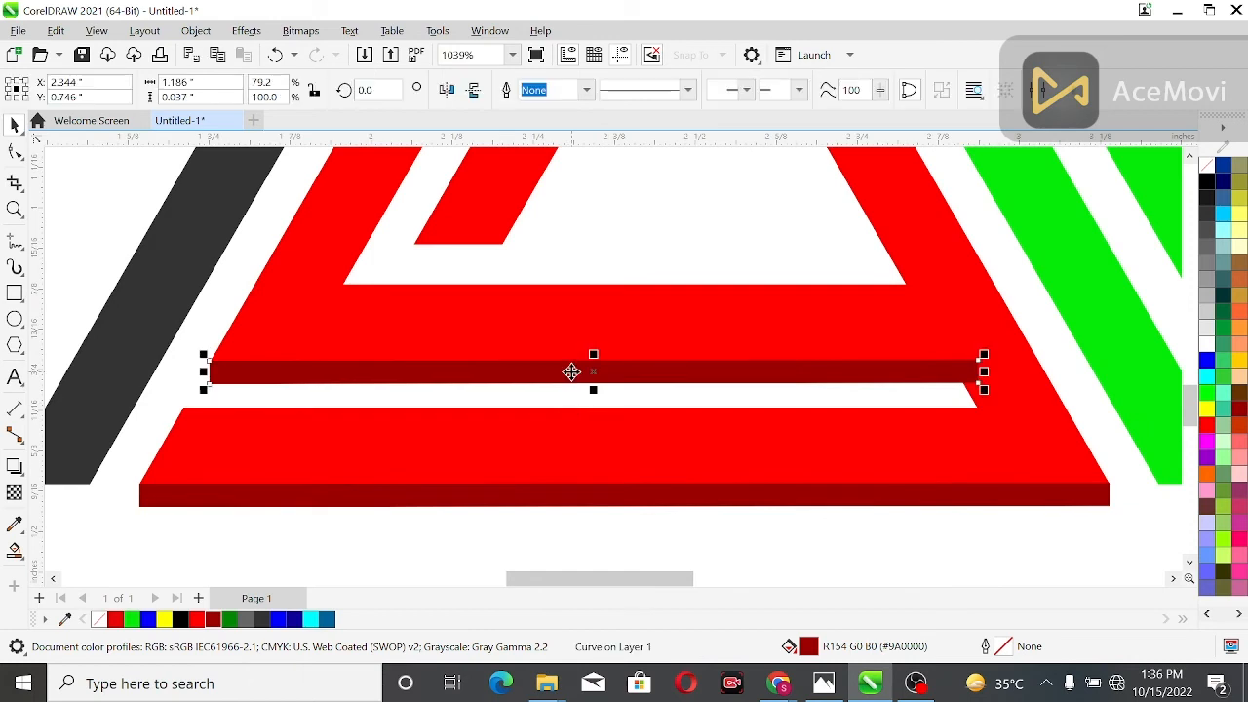
{"action": "right_click", "coordinate": [572, 379]}
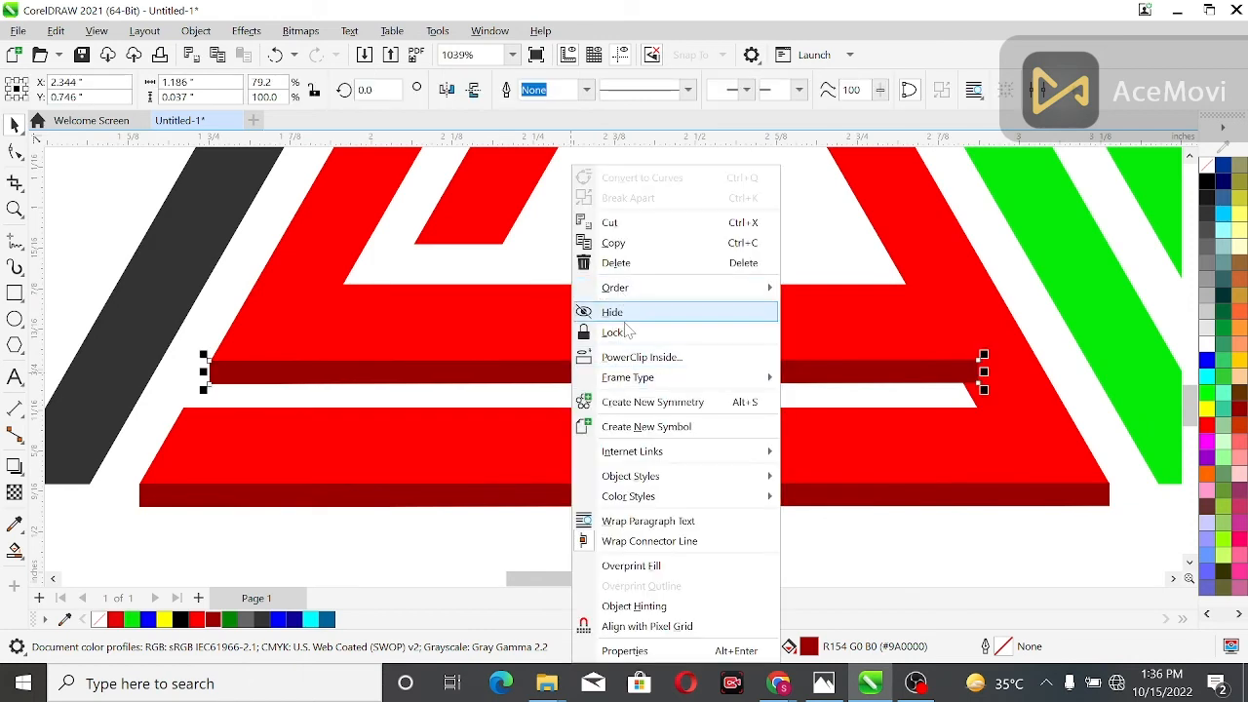
{"action": "mouse_move", "coordinate": [636, 293]}
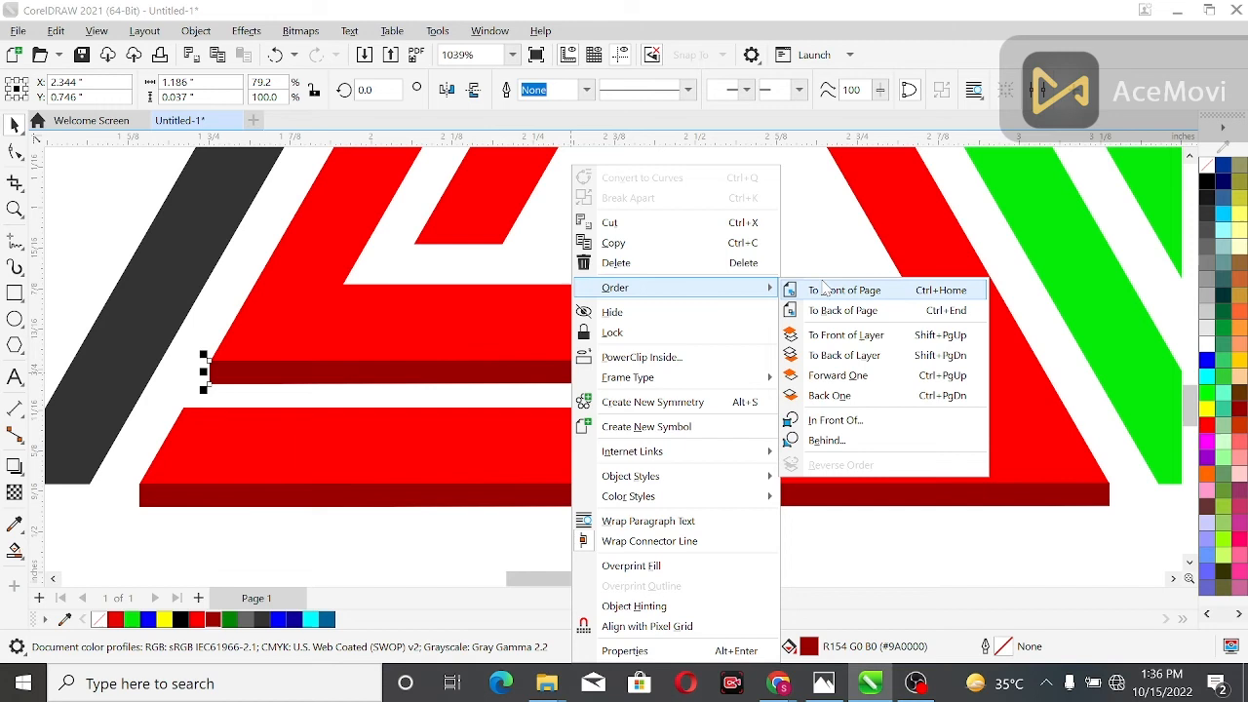
{"action": "left_click", "coordinate": [873, 316]}
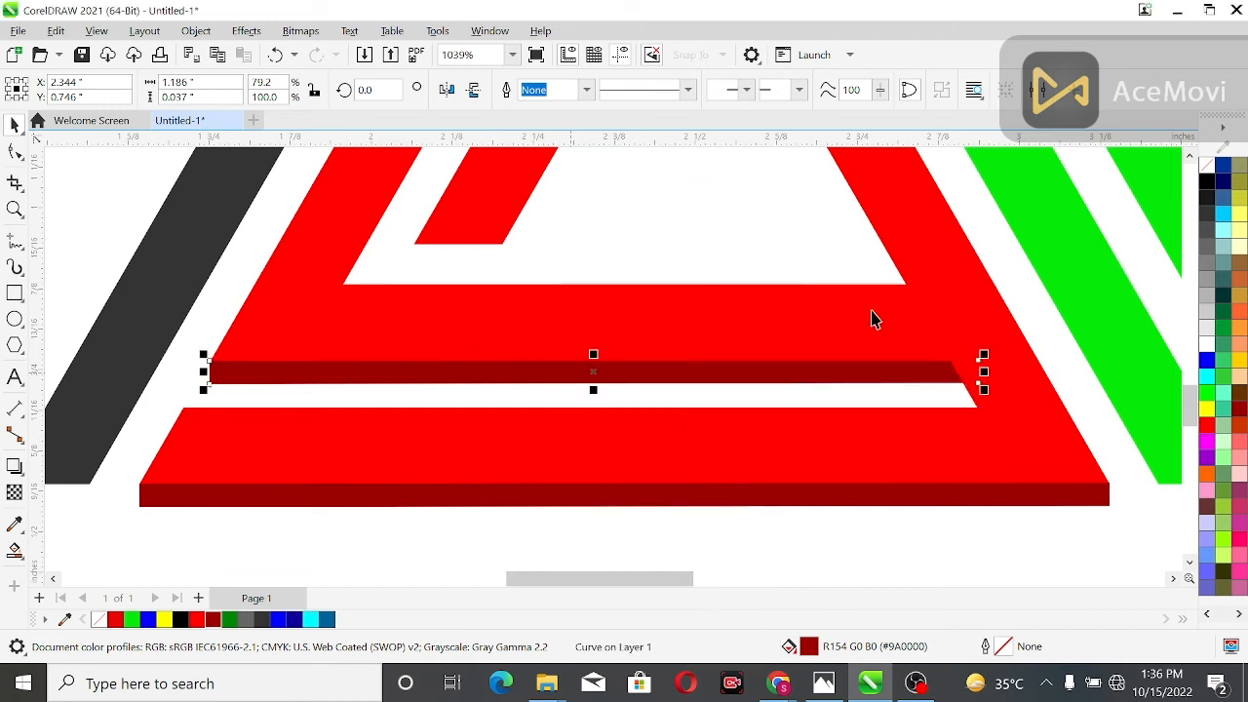
{"action": "left_click", "coordinate": [912, 527]}
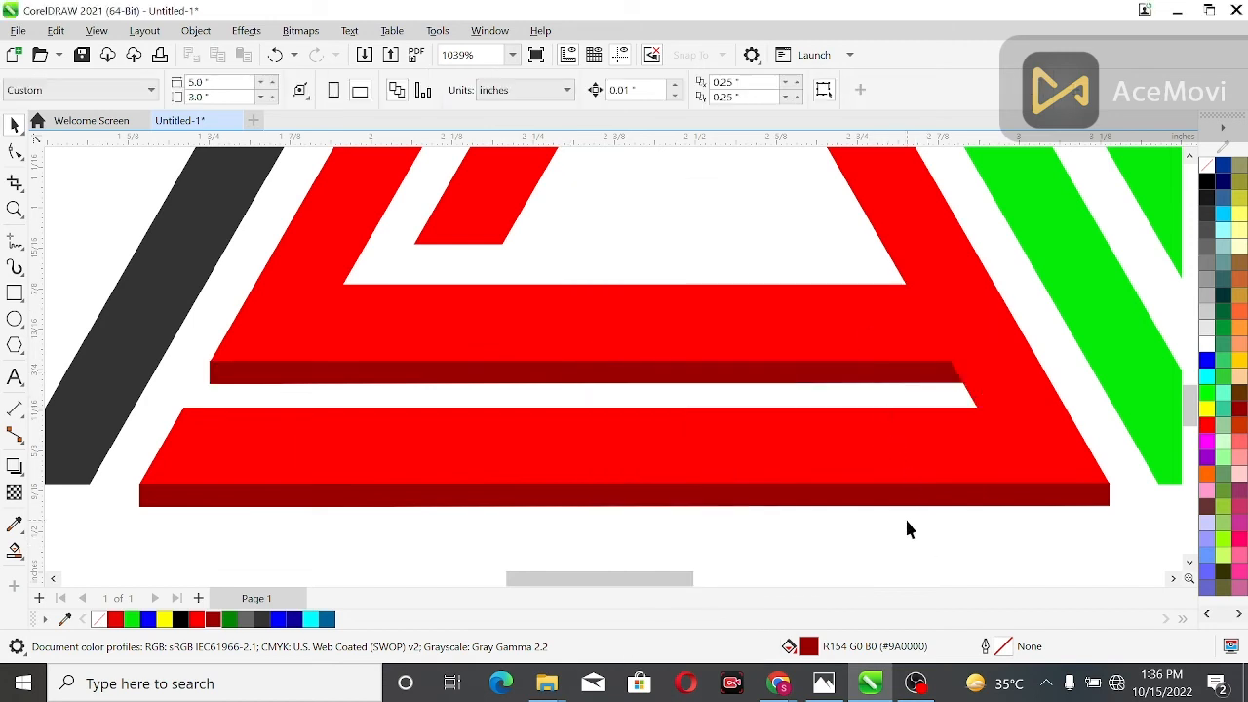
Duplicate the dark red bar under the inner red band's lower end and shorten the copy to about 0.135 inches wide
{"action": "left_click", "coordinate": [676, 372]}
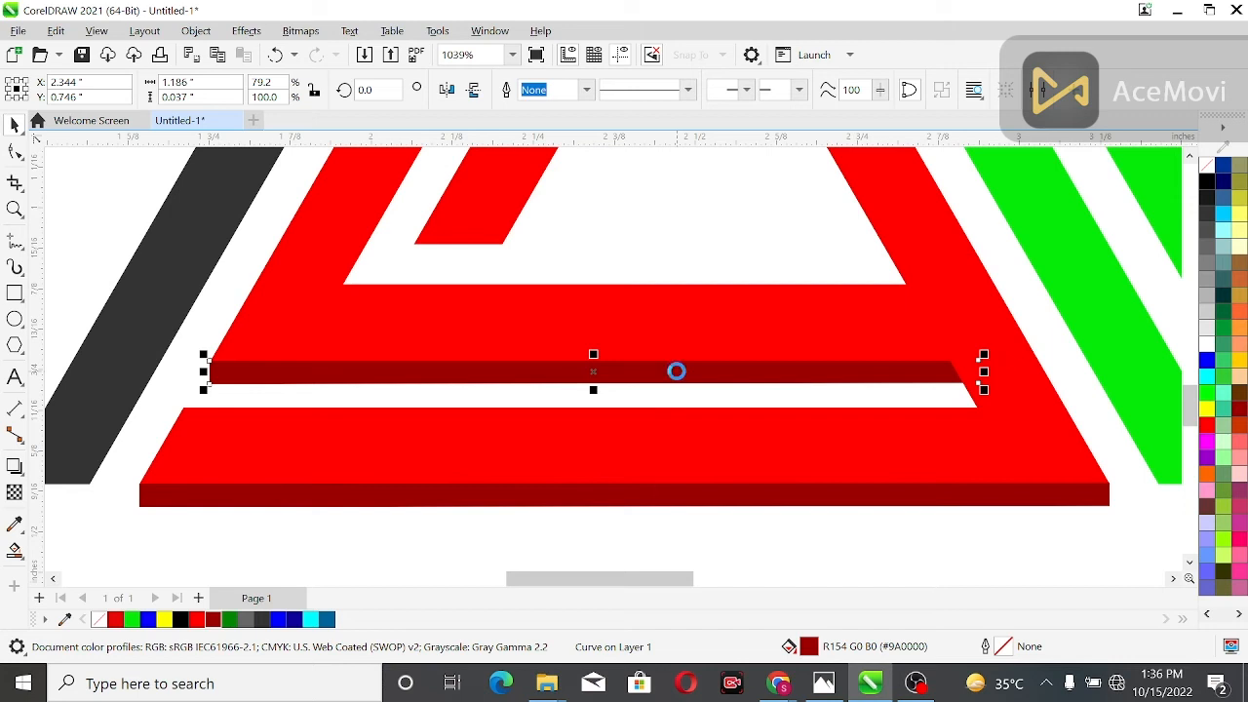
{"action": "left_click_drag", "start_coordinate": [604, 362], "coordinate": [590, 250]}
{"action": "left_click_drag", "start_coordinate": [970, 257], "coordinate": [508, 272]}
{"action": "left_click_drag", "start_coordinate": [511, 273], "coordinate": [509, 272]}
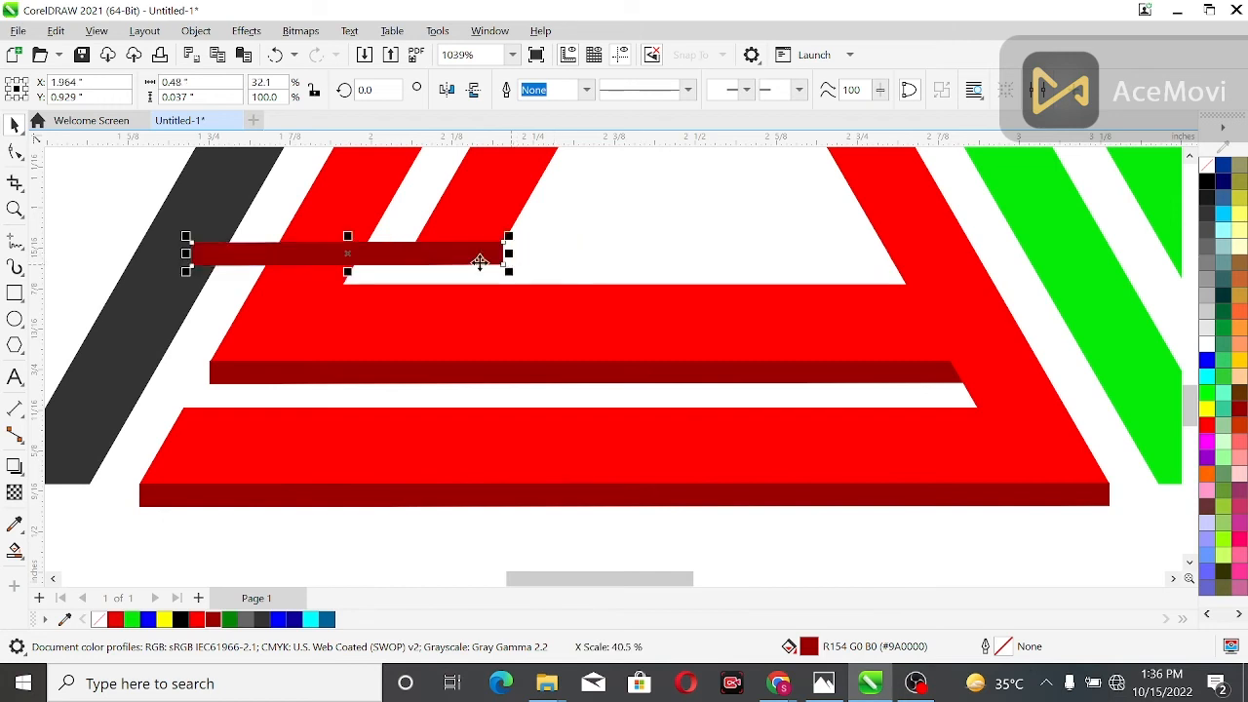
{"action": "left_click_drag", "start_coordinate": [186, 263], "coordinate": [414, 279]}
{"action": "left_click", "coordinate": [586, 246]}
{"action": "left_click", "coordinate": [454, 262]}
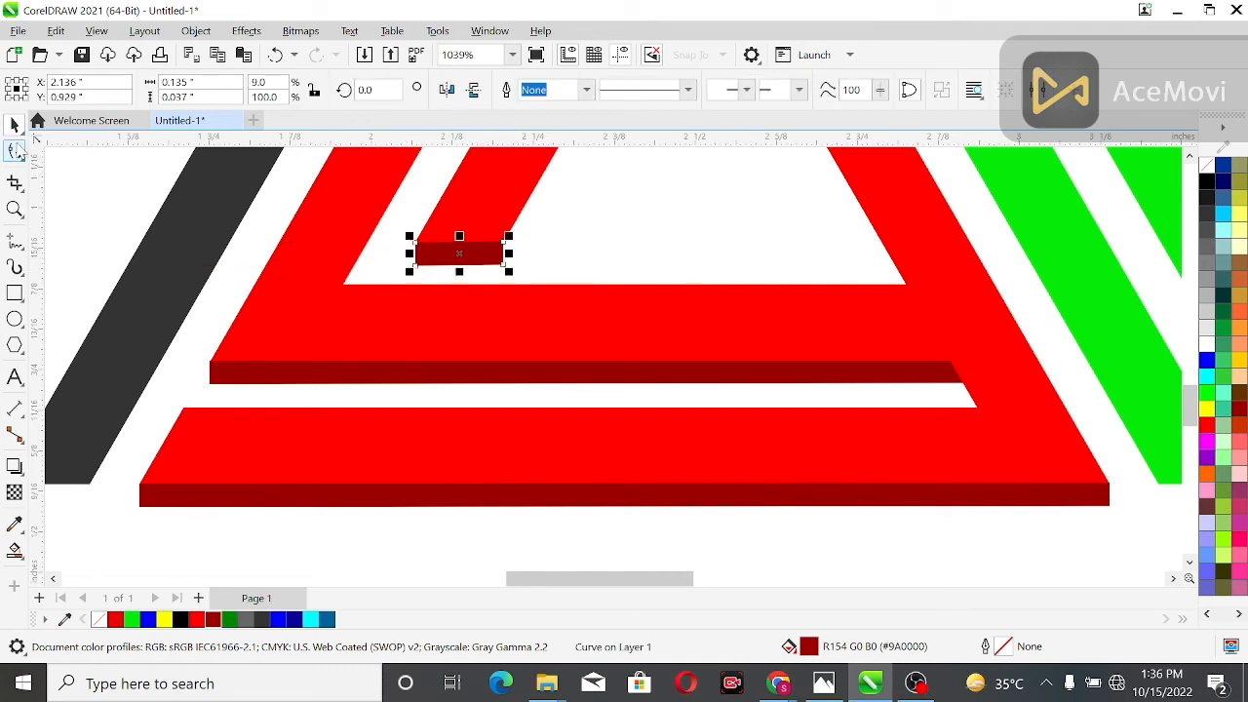
Reshape the small dark red bar's corner nodes so its sides slant in line with the inner red band's edges
{"action": "key", "text": "F10"}
{"action": "scroll", "coordinate": [391, 232], "scroll_direction": "up", "scroll_amount": 5}
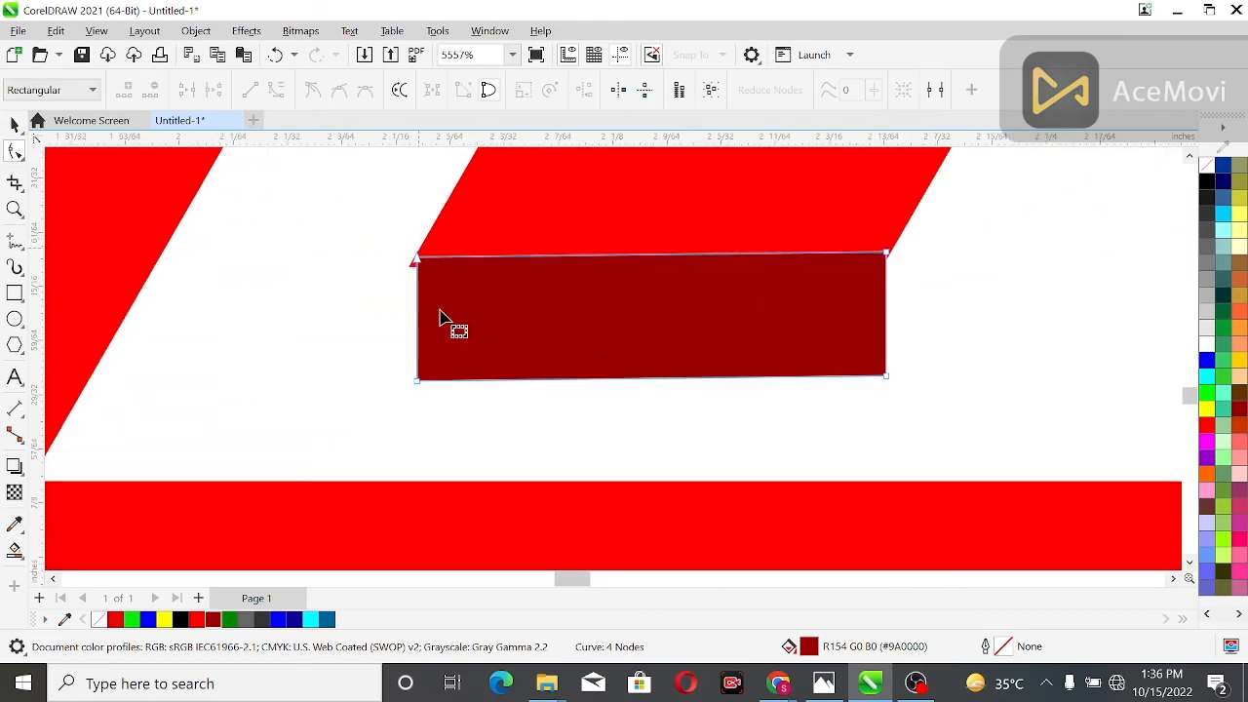
{"action": "left_click", "coordinate": [416, 347]}
{"action": "left_click_drag", "start_coordinate": [417, 347], "coordinate": [348, 384]}
{"action": "left_click_drag", "start_coordinate": [886, 379], "coordinate": [808, 374]}
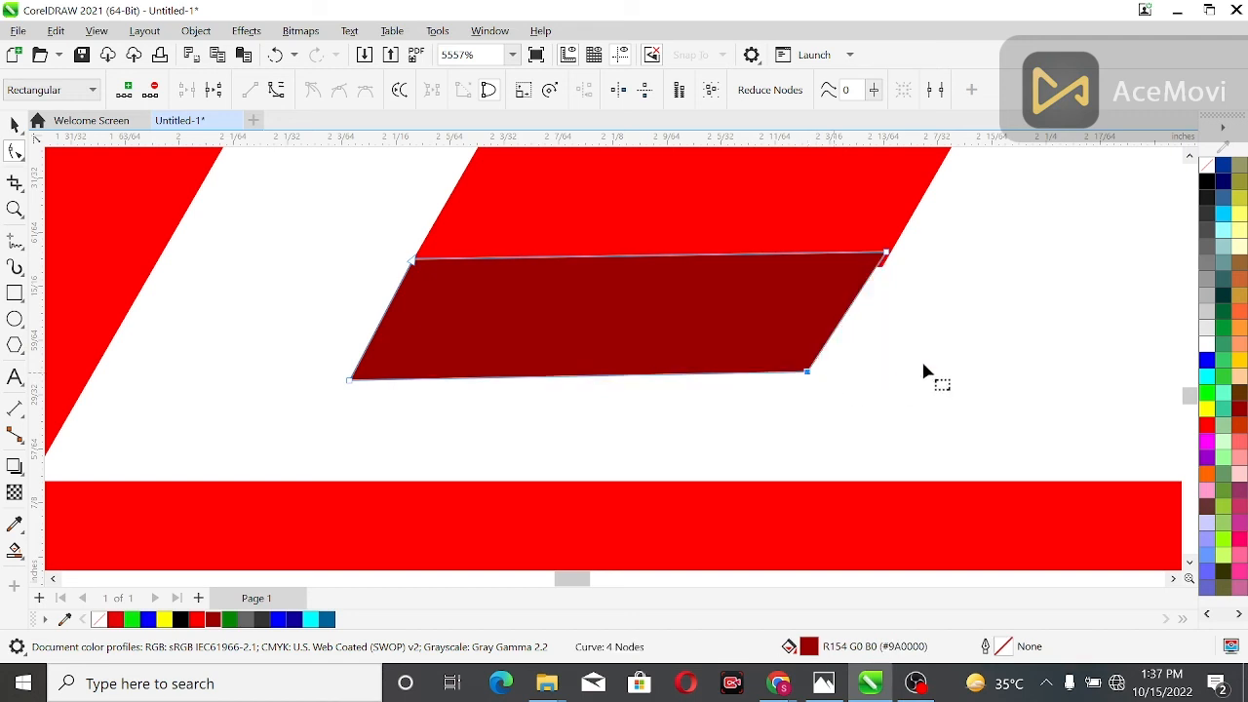
{"action": "left_click_drag", "start_coordinate": [885, 255], "coordinate": [884, 260]}
{"action": "left_click_drag", "start_coordinate": [812, 373], "coordinate": [825, 371]}
{"action": "scroll", "coordinate": [854, 374], "scroll_direction": "down", "scroll_amount": 4}
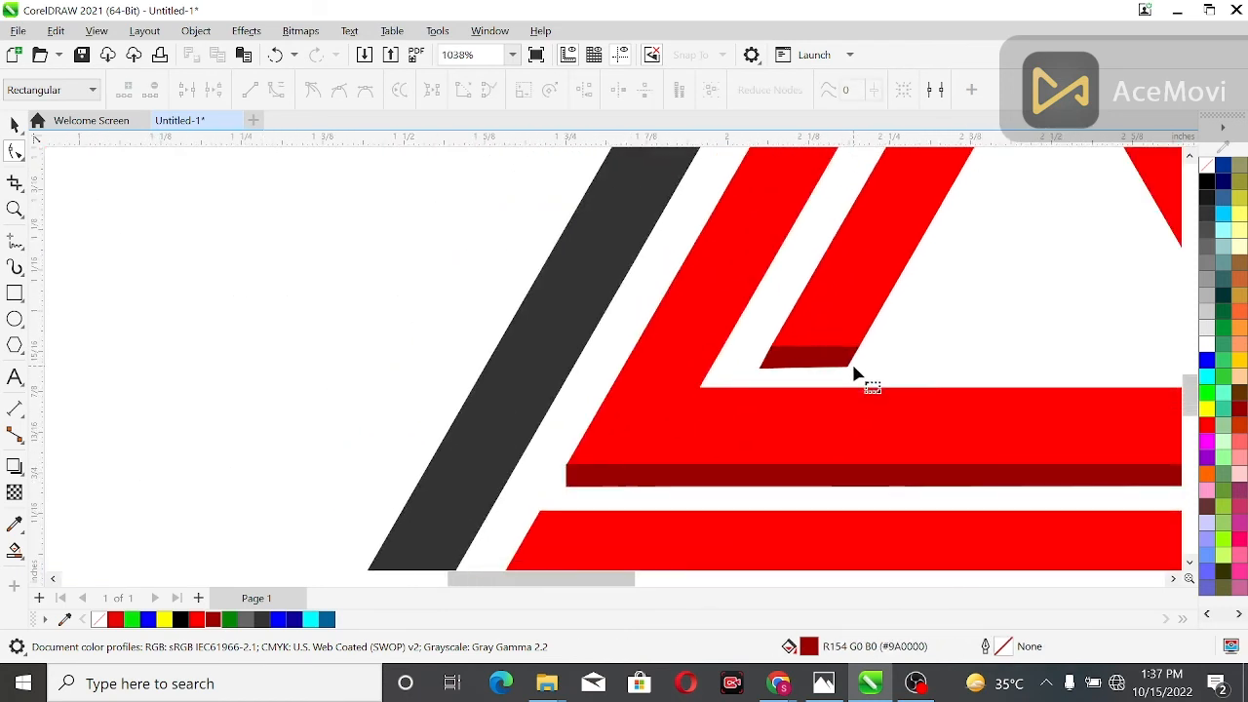
{"action": "scroll", "coordinate": [920, 340], "scroll_direction": "down", "scroll_amount": 2}
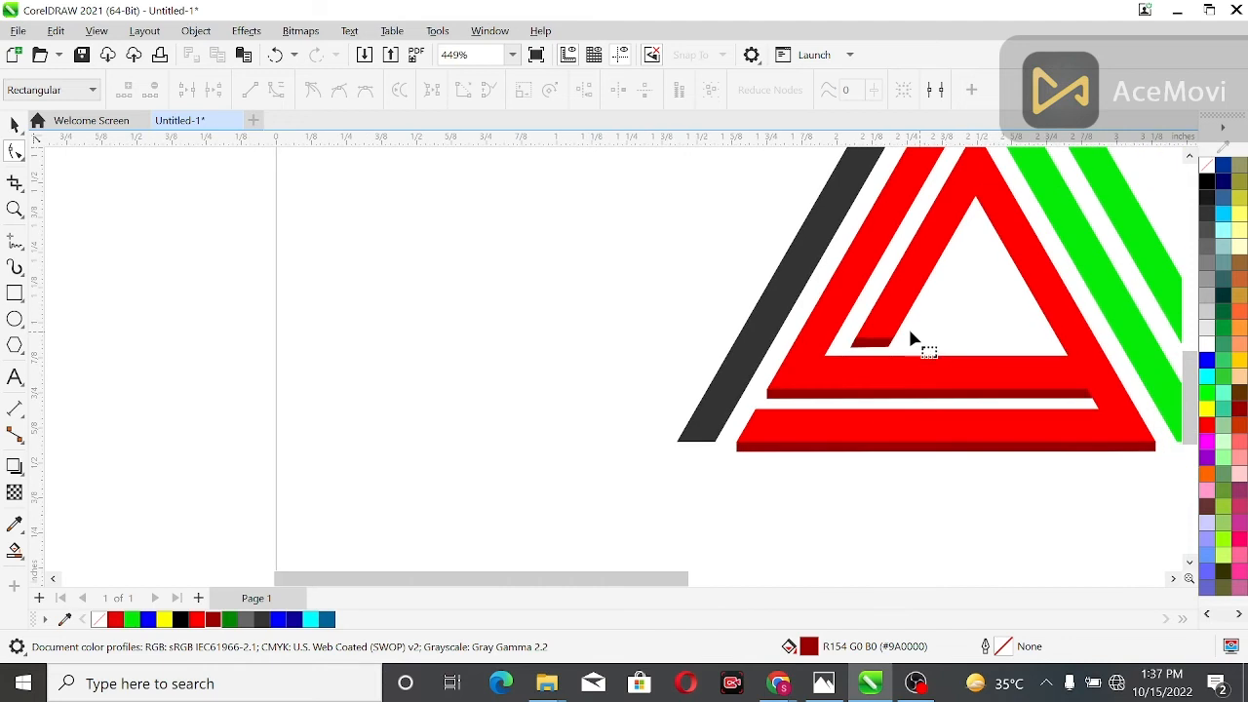
{"action": "scroll", "coordinate": [657, 322], "scroll_direction": "down", "scroll_amount": 1}
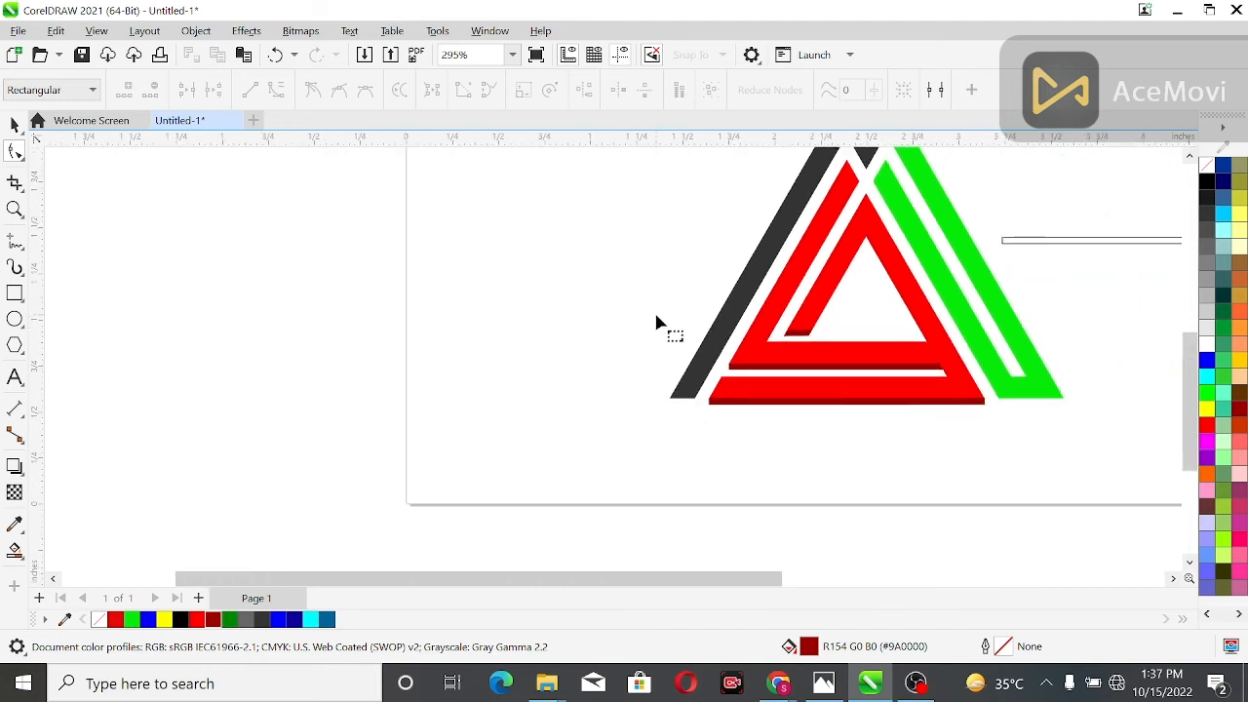
Move the thin unfilled rectangle under the green shape's base, duplicate it as a spare, and shorten the one at the base to about 0.371 inches
{"action": "left_click_drag", "start_coordinate": [777, 581], "coordinate": [1013, 549]}
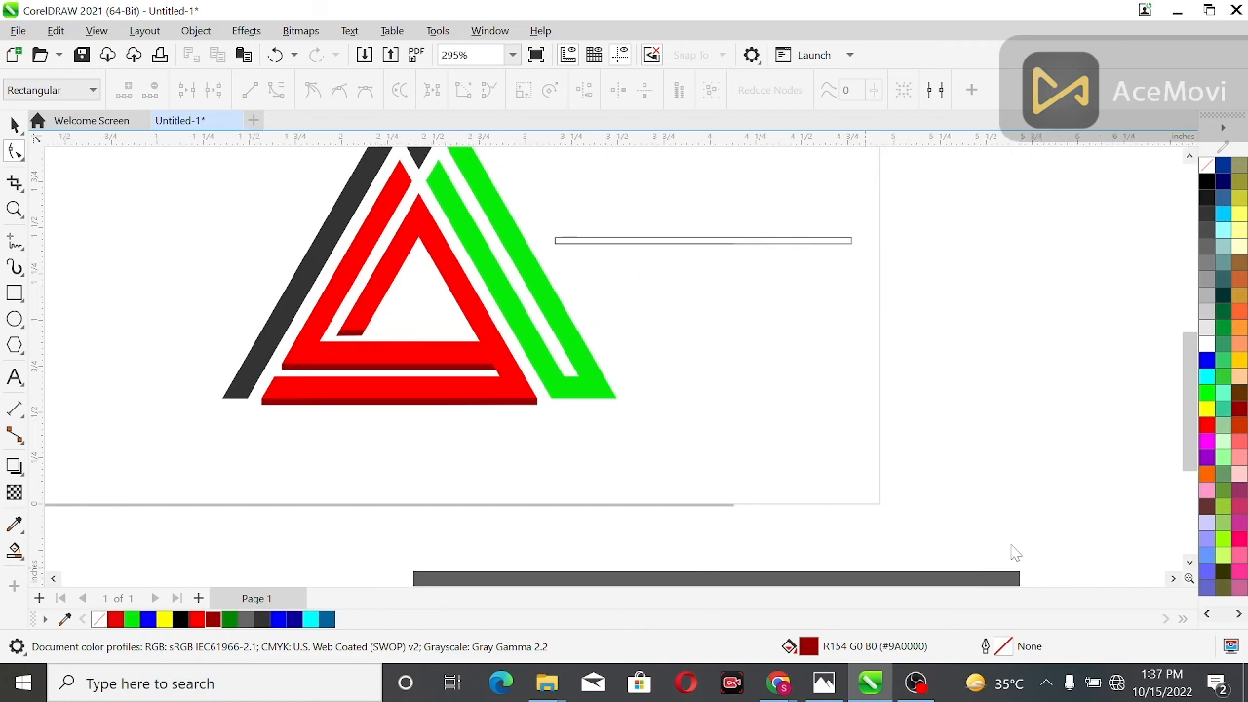
{"action": "left_click", "coordinate": [656, 241]}
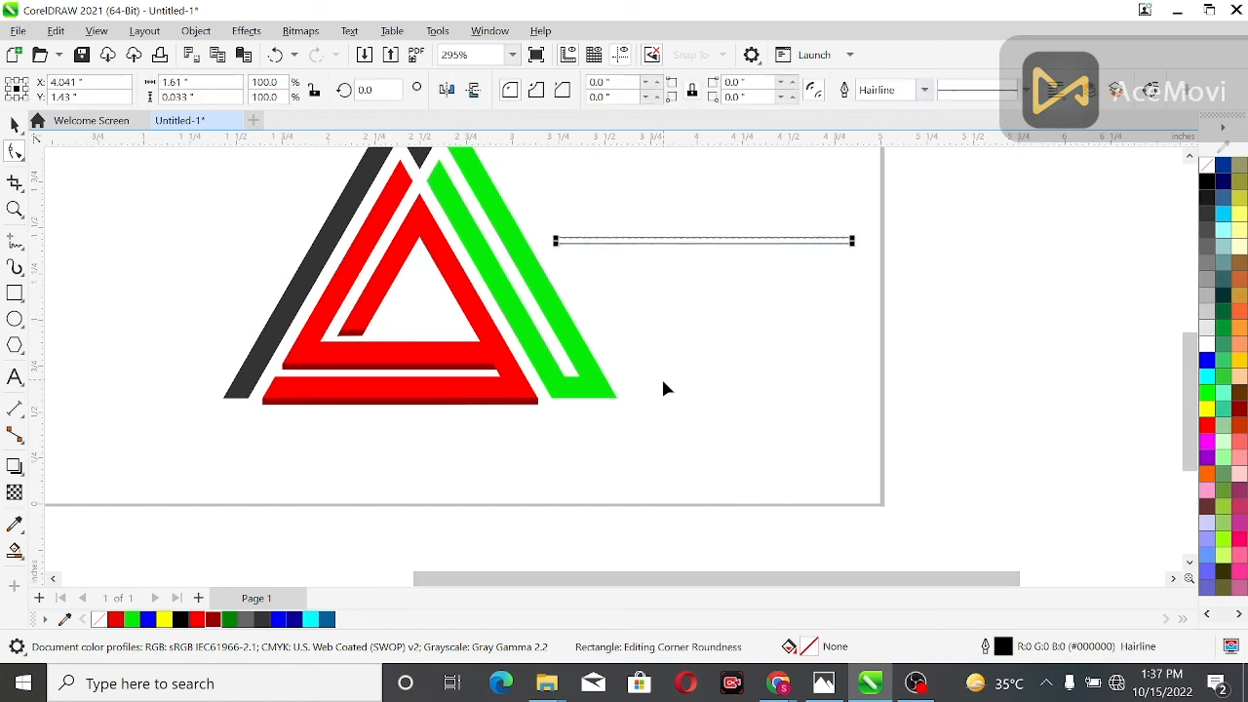
{"action": "left_click", "coordinate": [13, 124]}
{"action": "left_click_drag", "start_coordinate": [704, 239], "coordinate": [685, 400]}
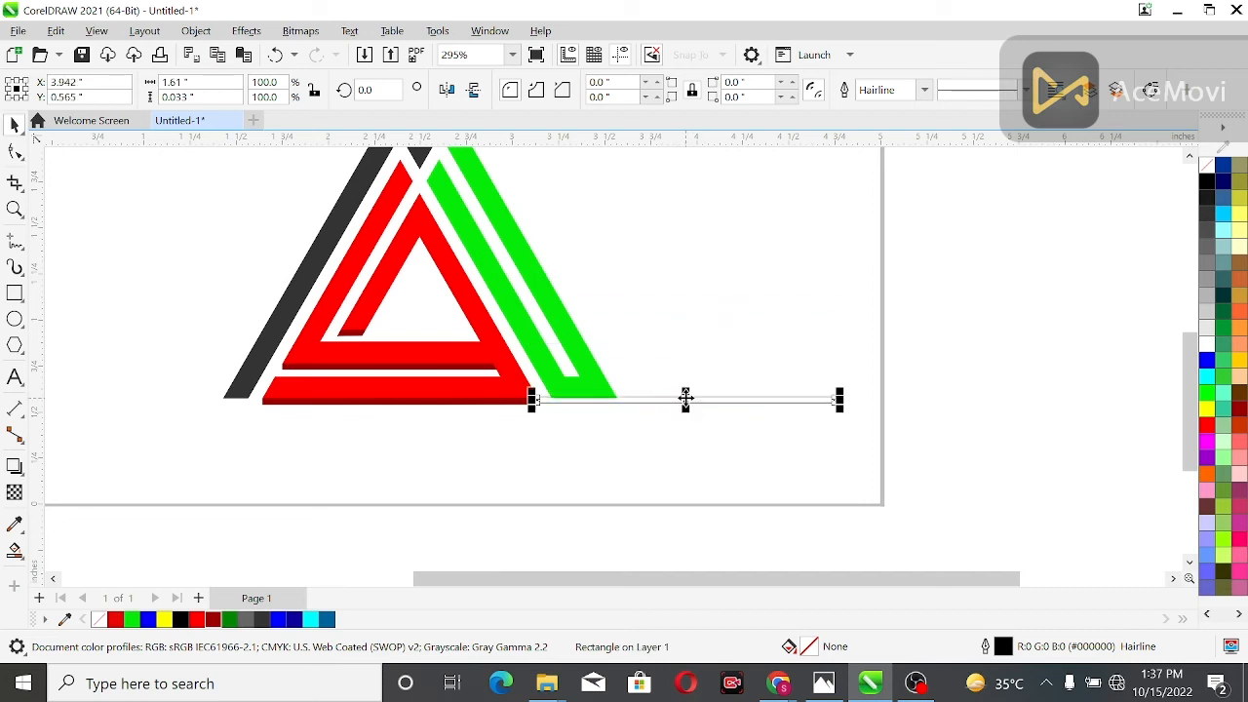
{"action": "key", "text": "ctrl+d"}
{"action": "left_click", "coordinate": [806, 398]}
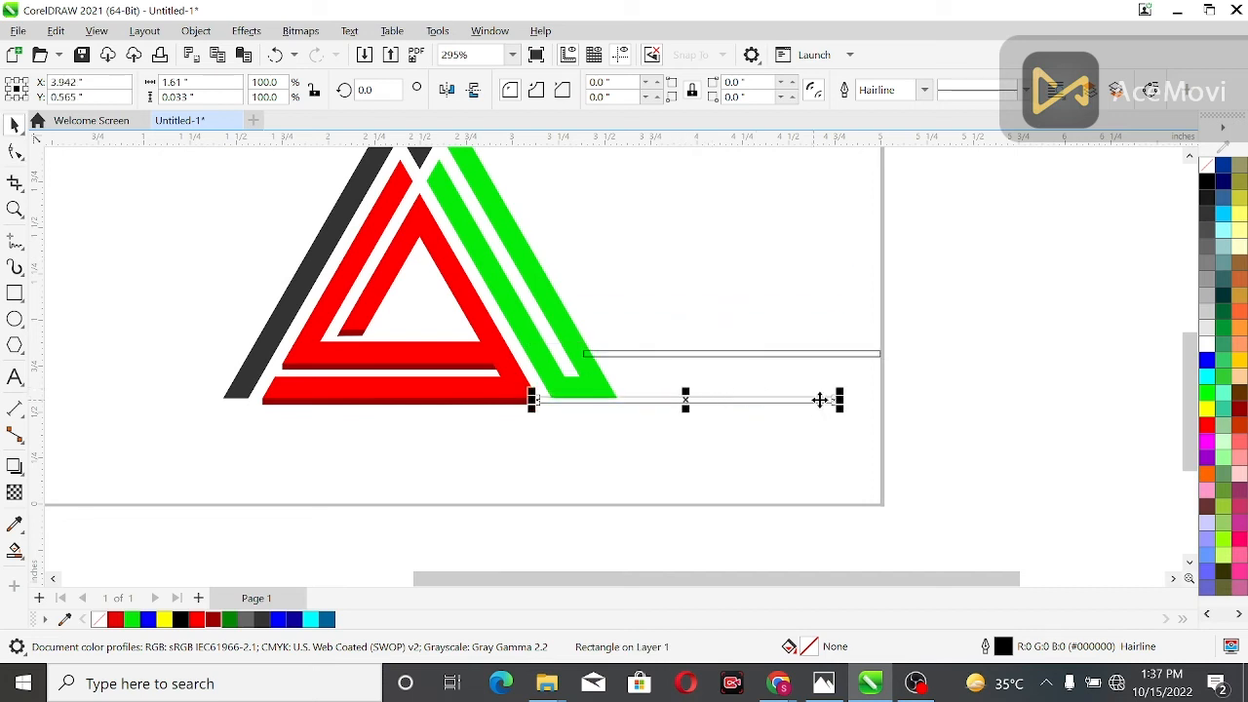
{"action": "left_click_drag", "start_coordinate": [838, 400], "coordinate": [609, 402]}
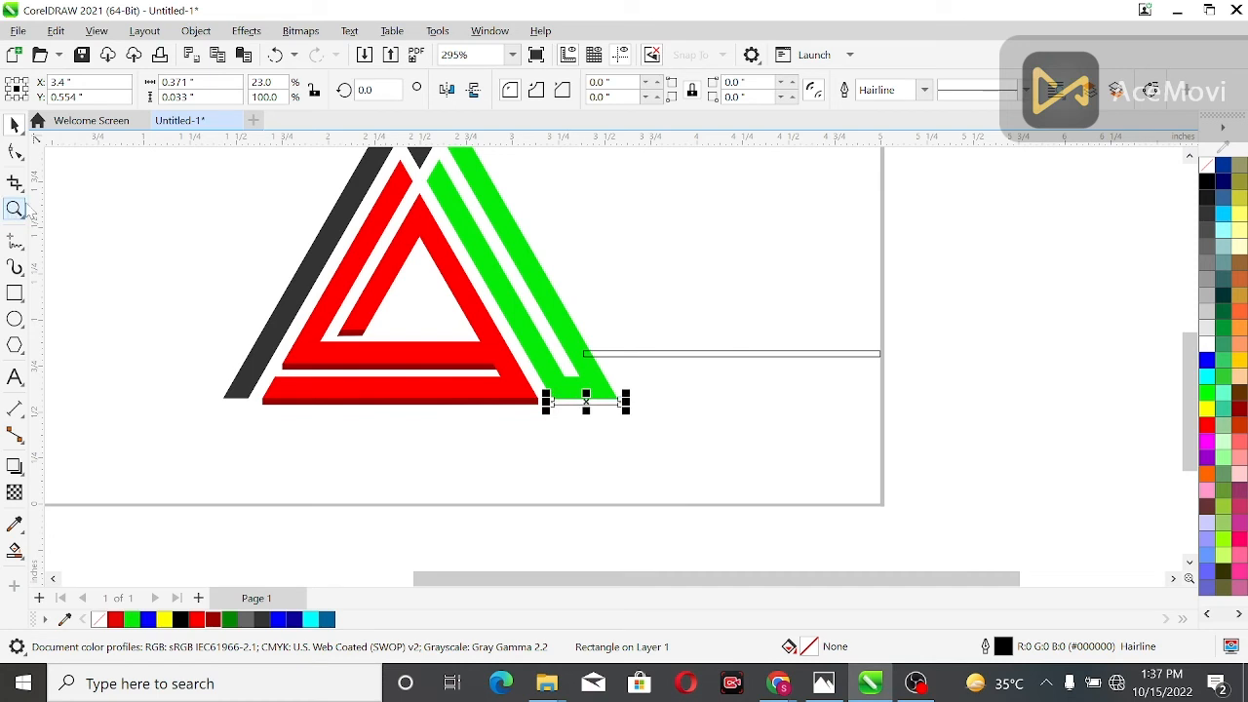
Fit the rectangle flush under the green base at about 0.356 inches wide and fill it with dark green (#038703)
{"action": "left_click", "coordinate": [15, 209]}
{"action": "mouse_move", "coordinate": [645, 381]}
{"action": "left_mouse_down"}
{"action": "mouse_move", "coordinate": [525, 401]}
{"action": "mouse_move", "coordinate": [525, 420]}
{"action": "mouse_move", "coordinate": [546, 424]}
{"action": "left_mouse_up"}
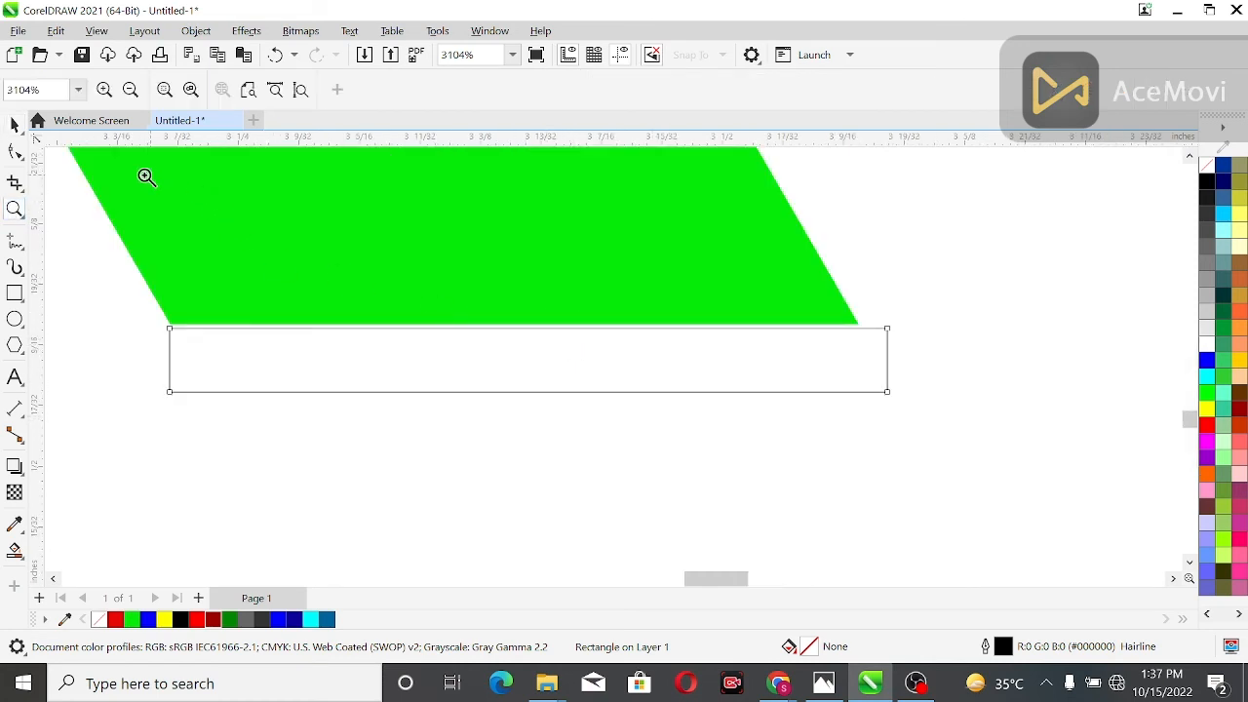
{"action": "left_click", "coordinate": [15, 125]}
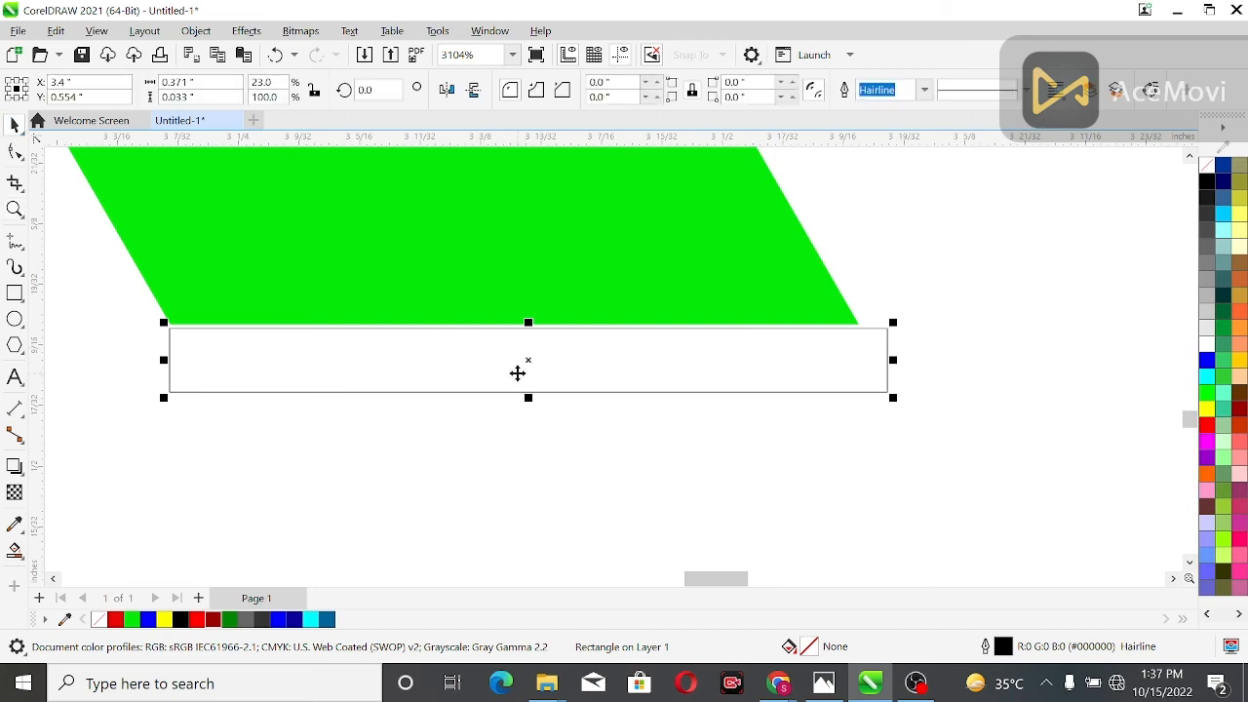
{"action": "left_click_drag", "start_coordinate": [532, 368], "coordinate": [521, 360]}
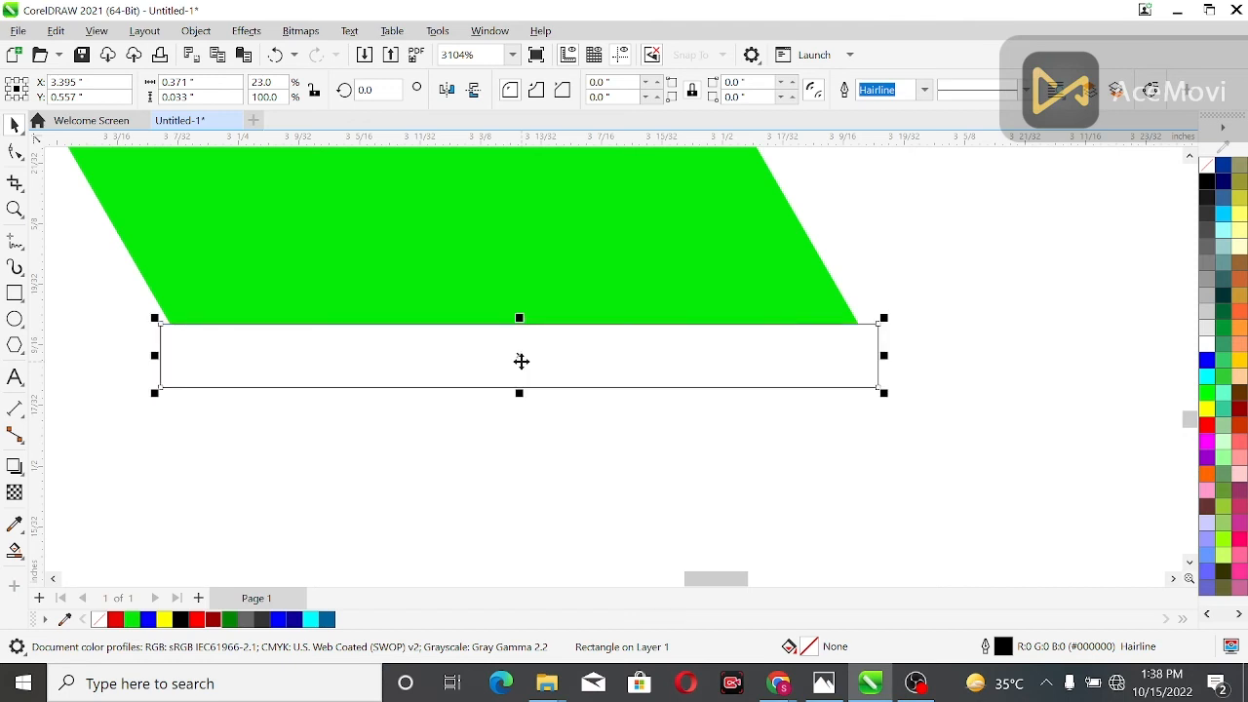
{"action": "left_click_drag", "start_coordinate": [884, 357], "coordinate": [860, 365]}
{"action": "left_click_drag", "start_coordinate": [154, 368], "coordinate": [161, 367]}
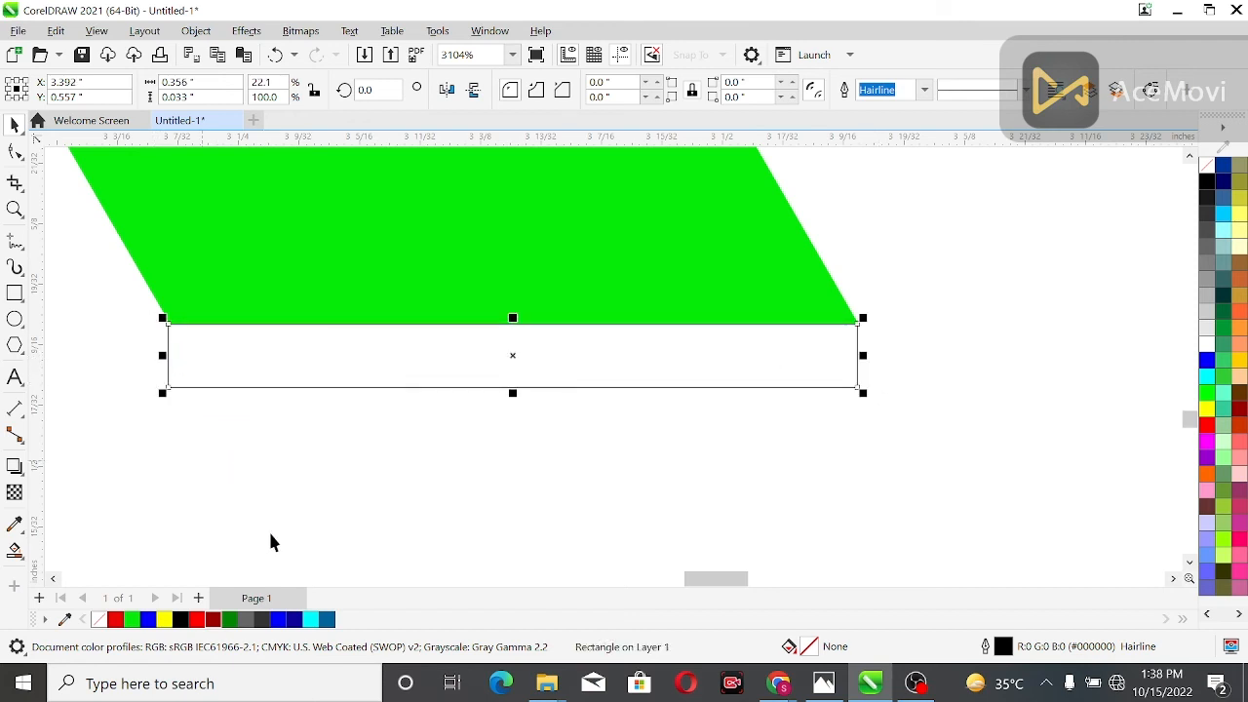
{"action": "left_click", "coordinate": [230, 623]}
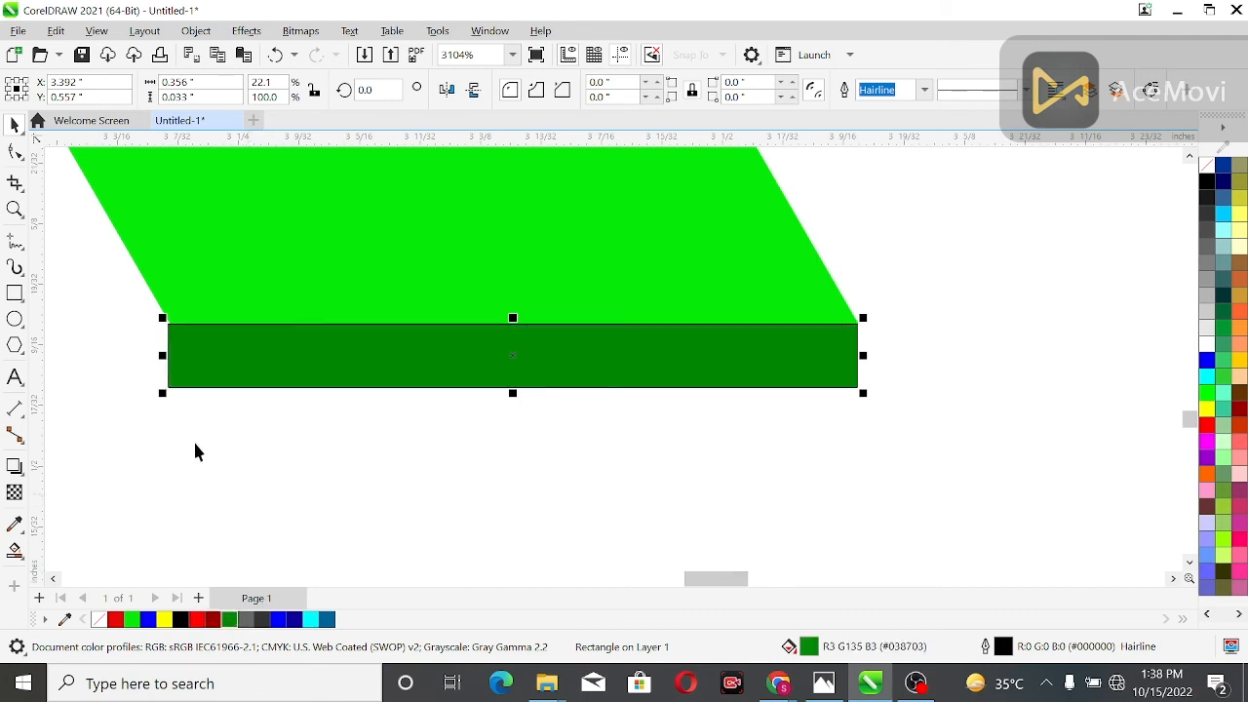
Convert the dark green bar to curves and shift both lower corners right by 0.02 inches to continue the green slant
{"action": "left_click", "coordinate": [14, 152]}
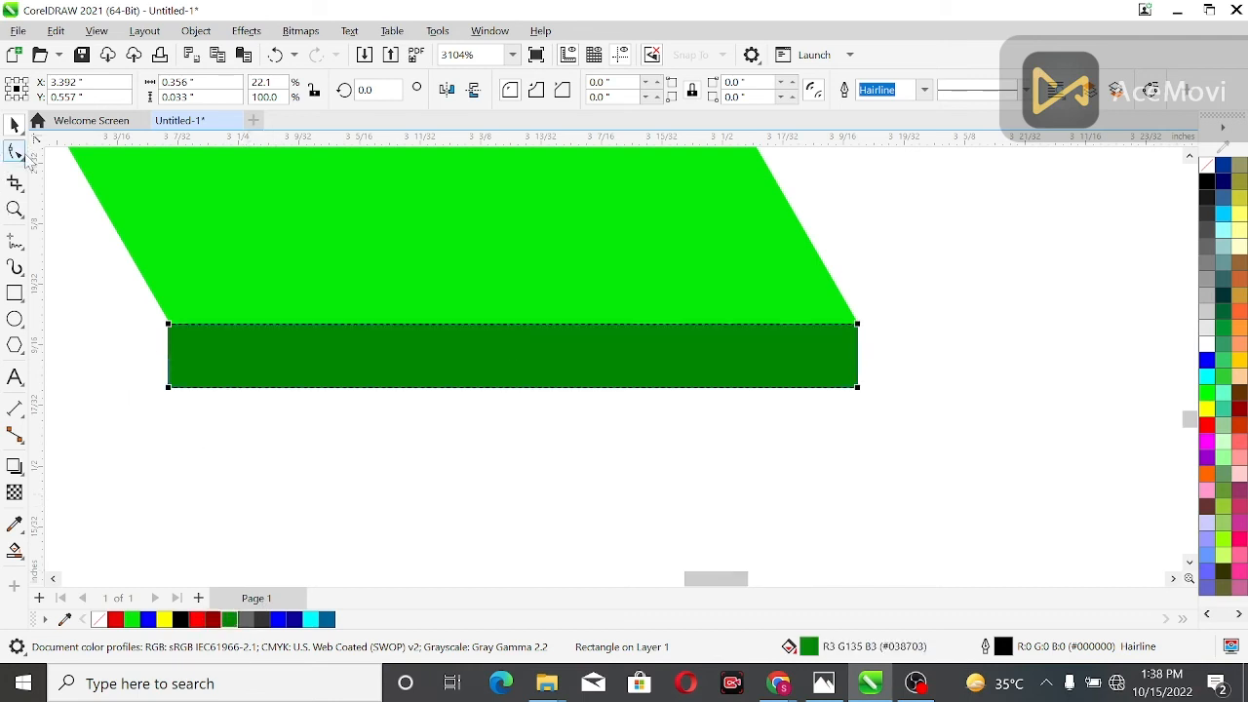
{"action": "key", "text": "ctrl+q"}
{"action": "left_click", "coordinate": [168, 387]}
{"action": "key", "text": "Right"}
{"action": "key", "text": "Right"}
{"action": "key", "text": "Right"}
{"action": "key", "text": "Right"}
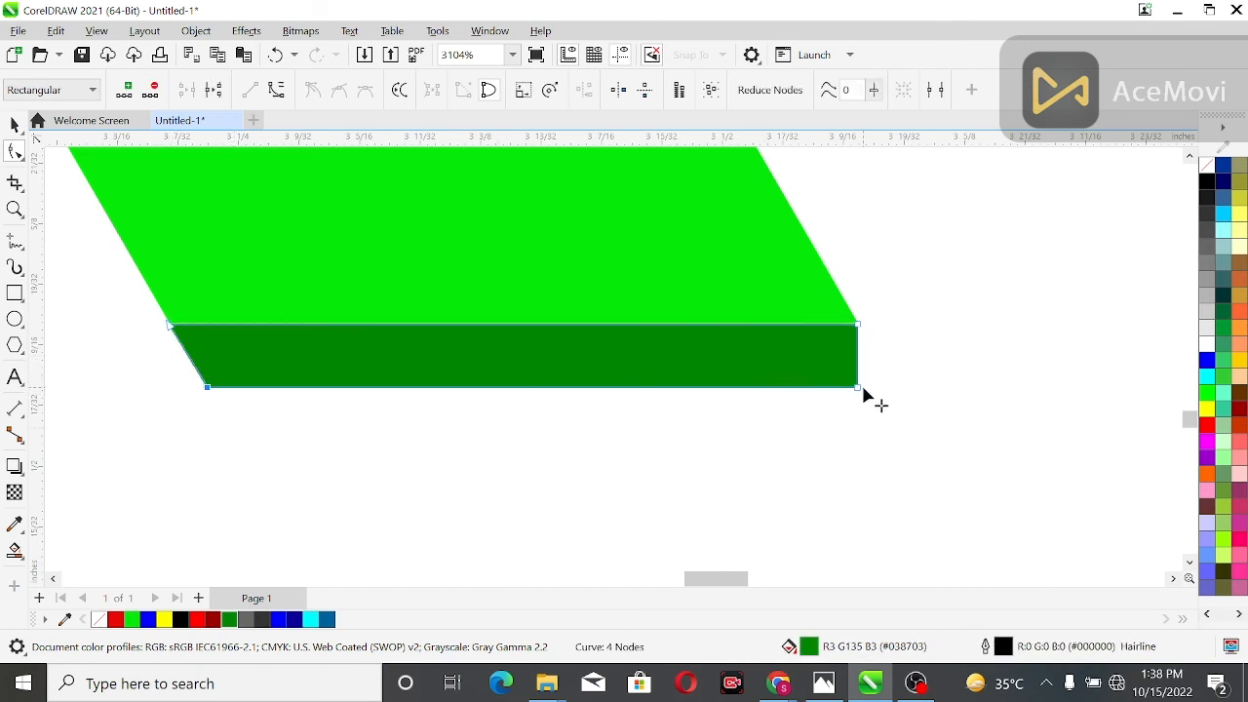
{"action": "key", "text": "Right"}
{"action": "key", "text": "Right"}
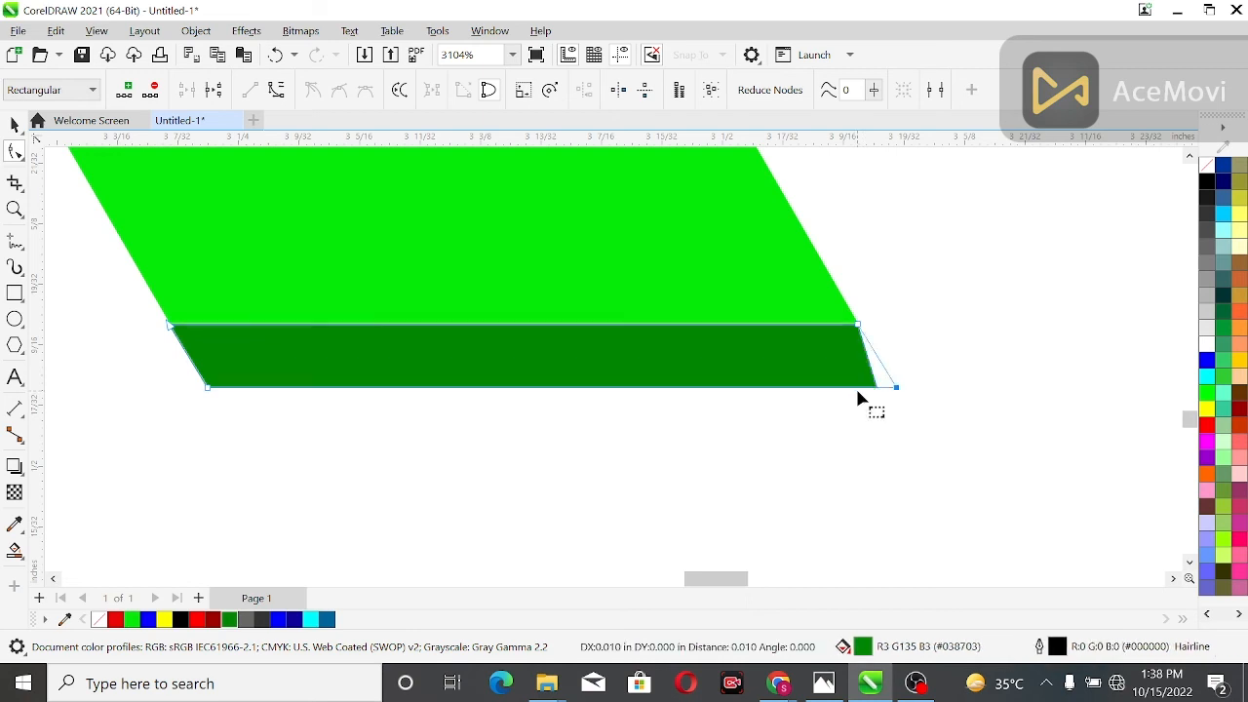
{"action": "left_click", "coordinate": [792, 434]}
{"action": "scroll", "coordinate": [792, 436], "scroll_direction": "down", "scroll_amount": 8}
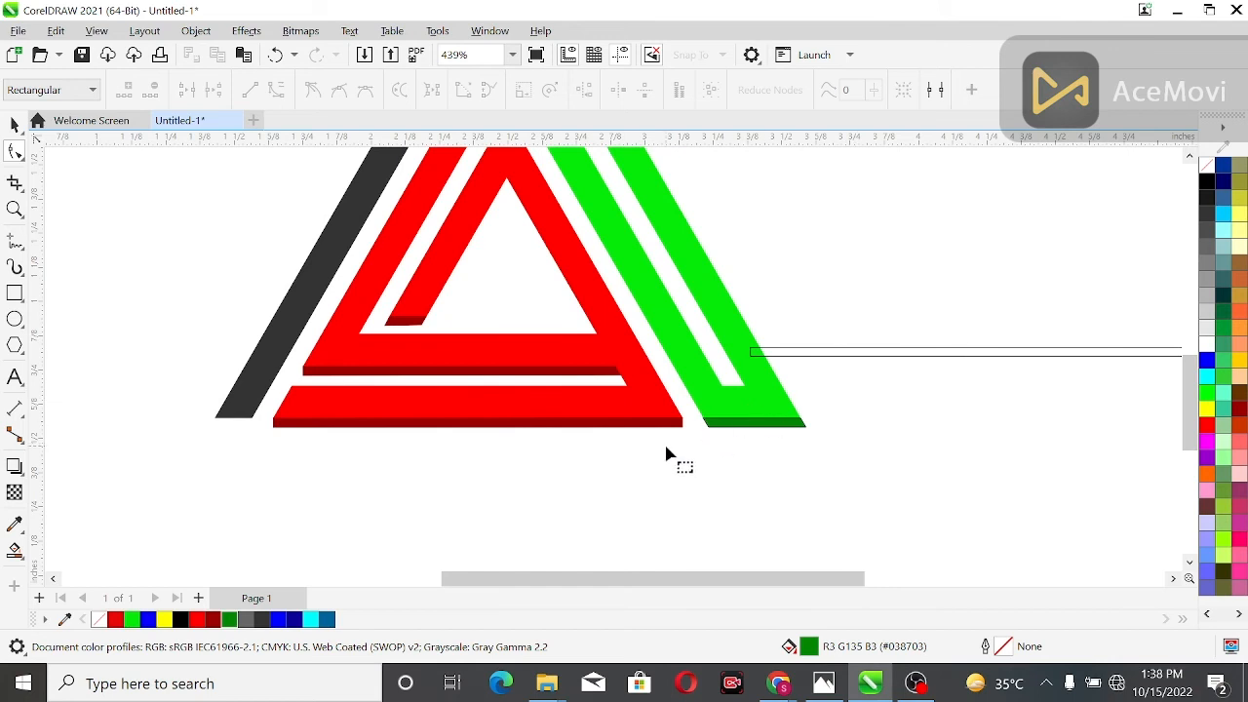
Remove the outline from the dark green bar under the green base
{"action": "left_click", "coordinate": [15, 125]}
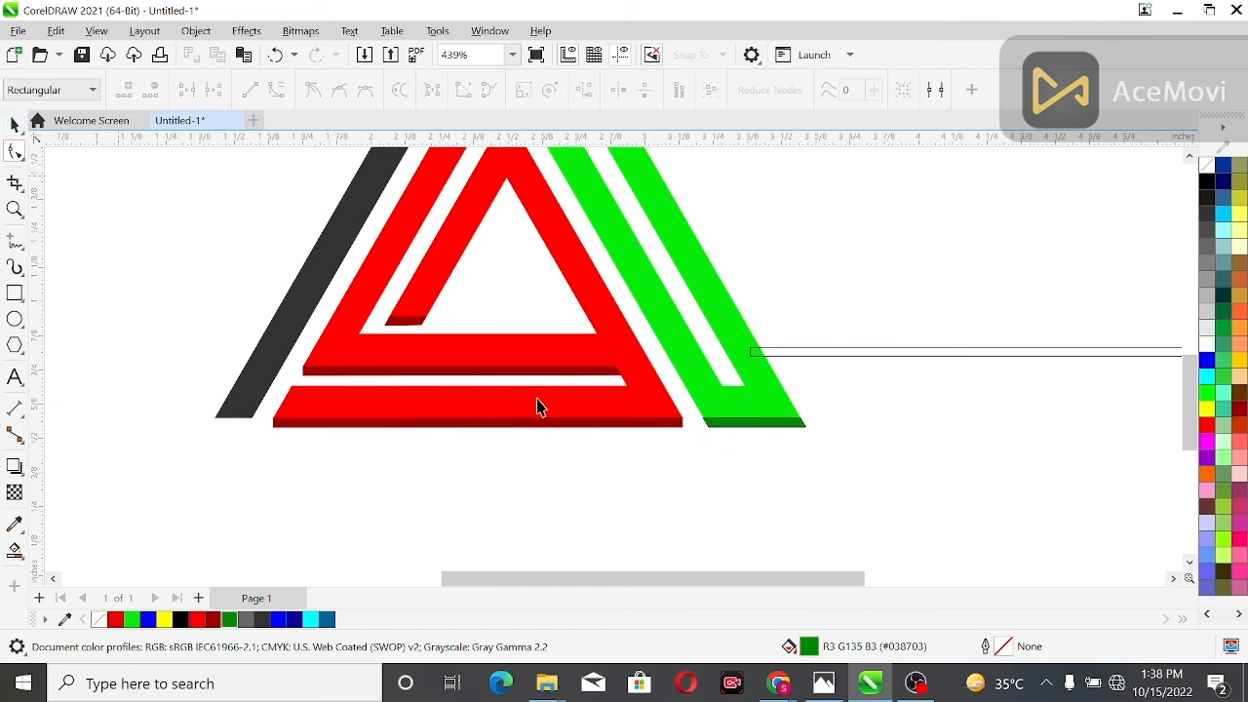
{"action": "left_click", "coordinate": [732, 426]}
{"action": "right_click", "coordinate": [1219, 193]}
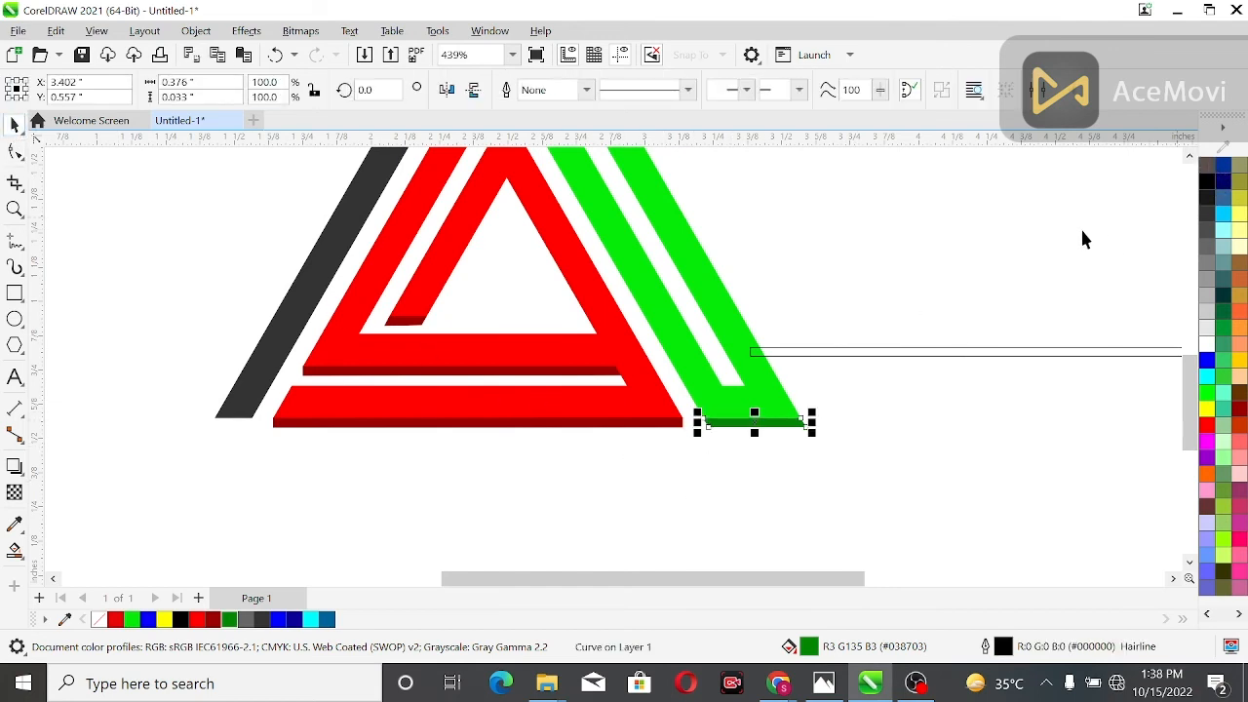
{"action": "left_click", "coordinate": [900, 361]}
{"action": "scroll", "coordinate": [902, 380], "scroll_direction": "down", "scroll_amount": 2}
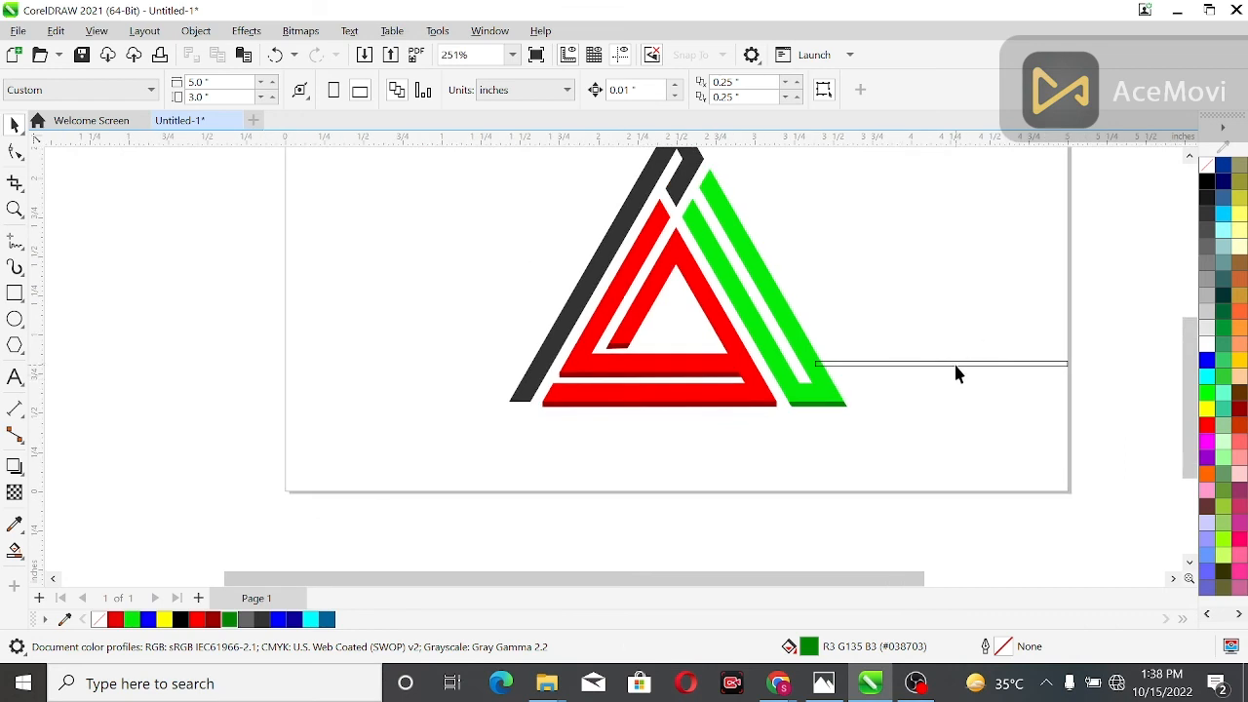
Move the spare thin rectangle under the black band's lower end and shorten it to about 0.305 inches
{"action": "left_click_drag", "start_coordinate": [956, 366], "coordinate": [538, 421]}
{"action": "left_click_drag", "start_coordinate": [652, 418], "coordinate": [453, 429]}
{"action": "key", "text": "Escape"}
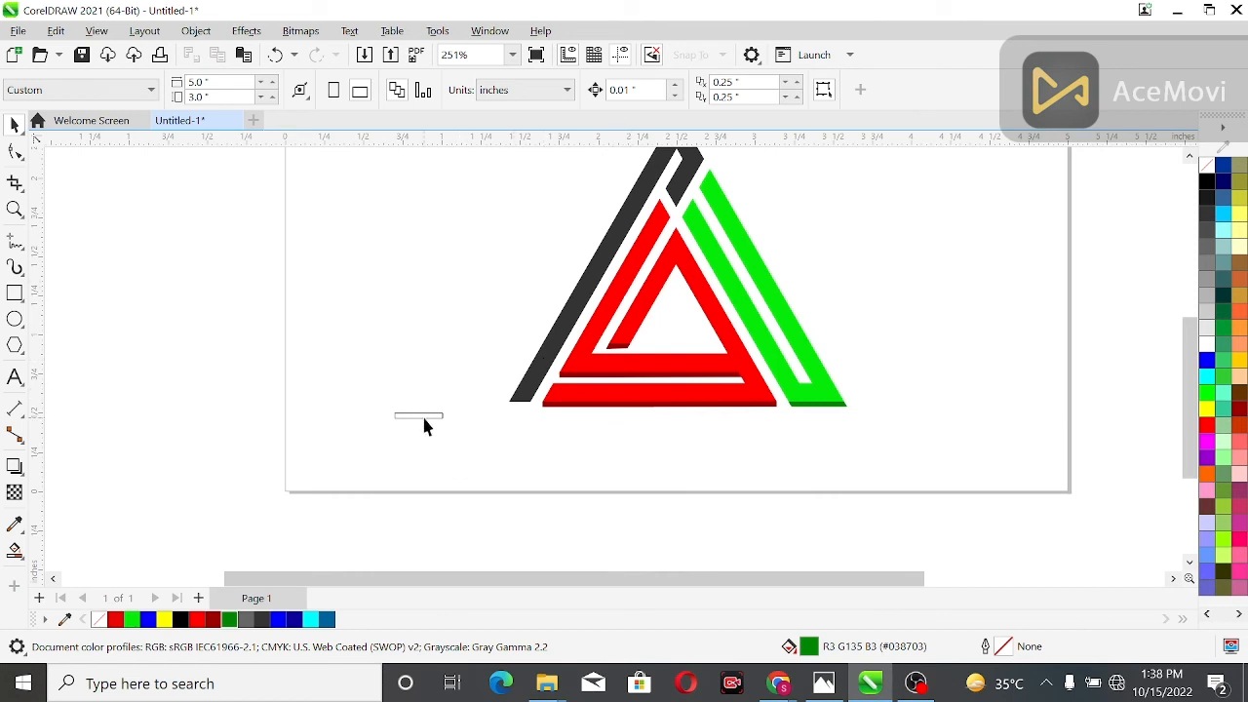
{"action": "left_click_drag", "start_coordinate": [421, 418], "coordinate": [511, 410]}
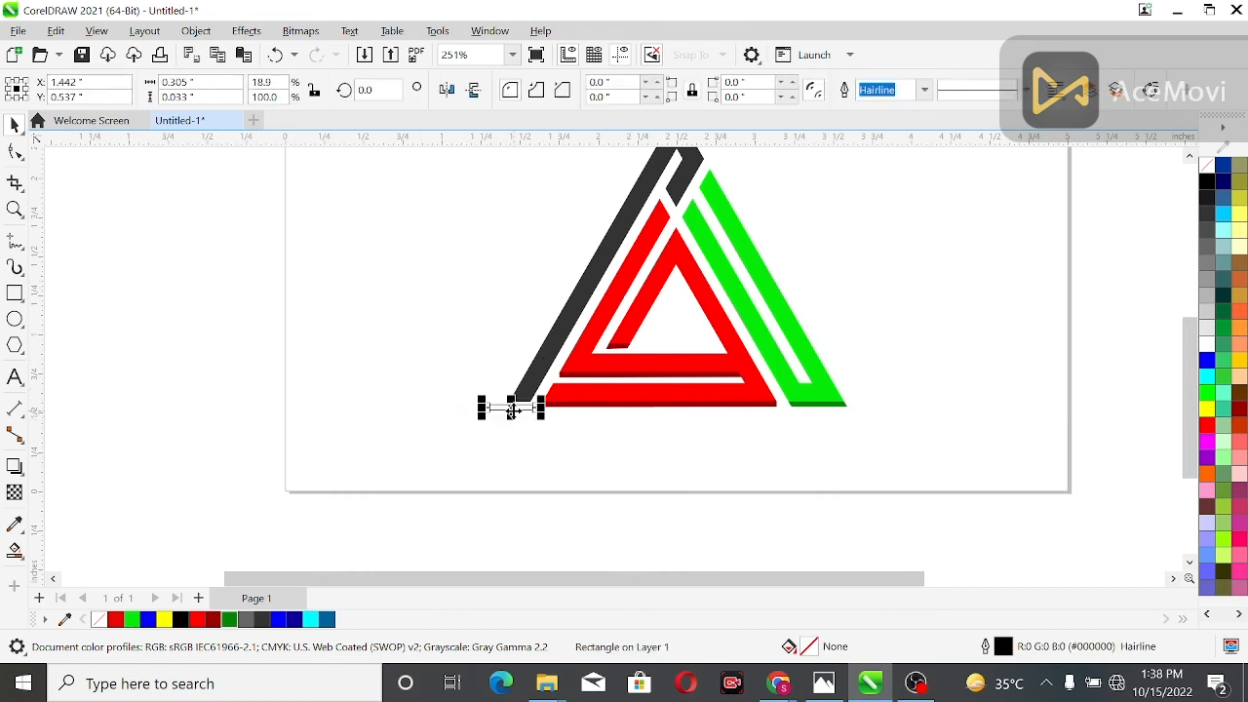
Fit the thin rectangle flush under the black band's lower end and shorten it to about 0.136 inches wide
{"action": "left_click", "coordinate": [15, 209]}
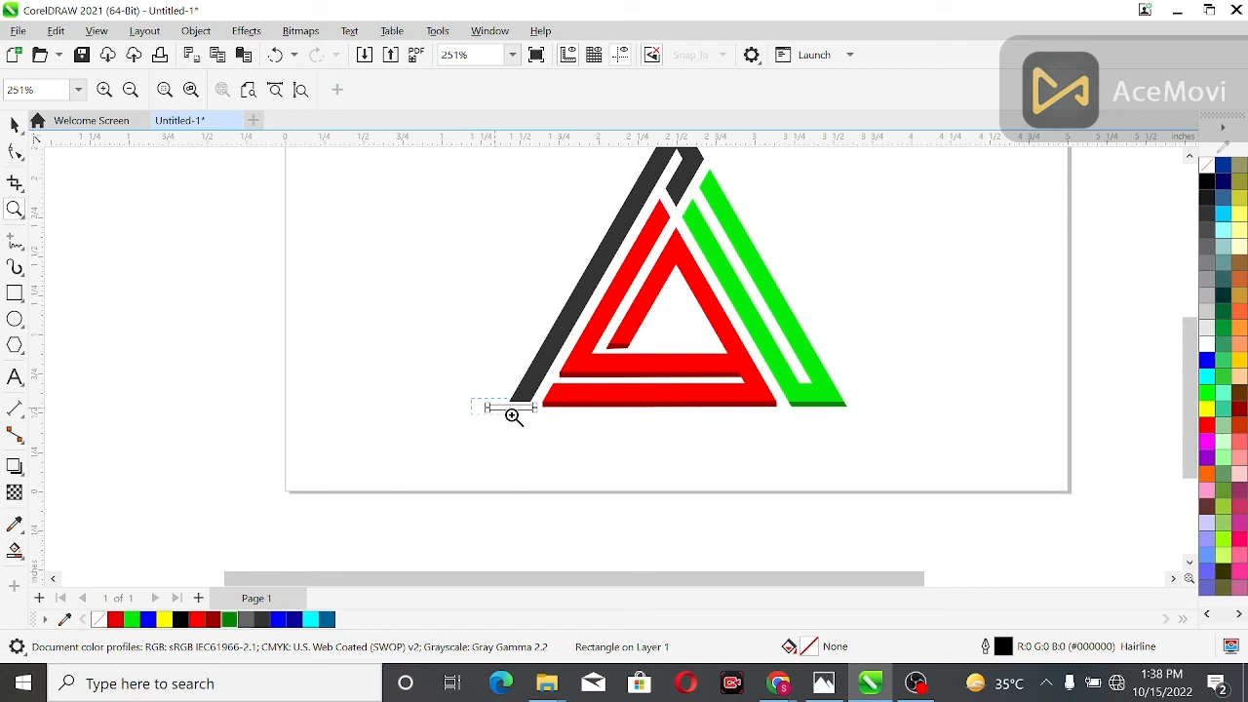
{"action": "left_click_drag", "start_coordinate": [555, 429], "coordinate": [539, 425]}
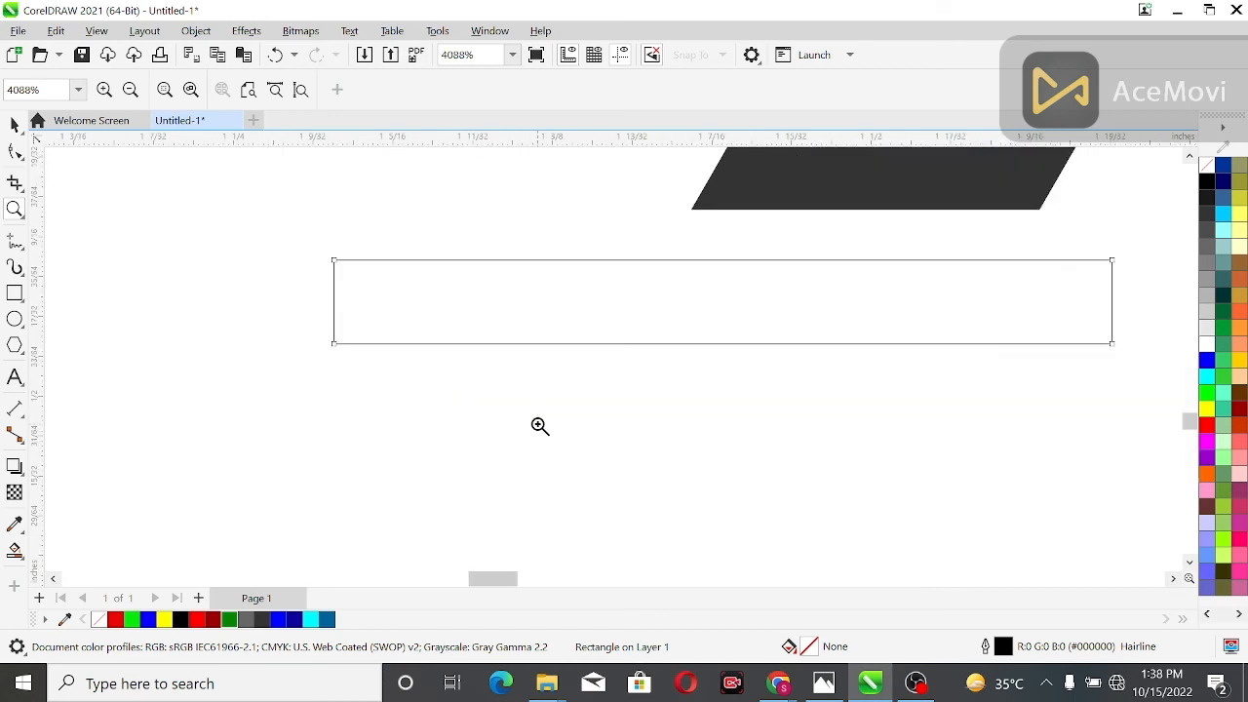
{"action": "left_click", "coordinate": [15, 124]}
{"action": "left_click_drag", "start_coordinate": [329, 302], "coordinate": [647, 293]}
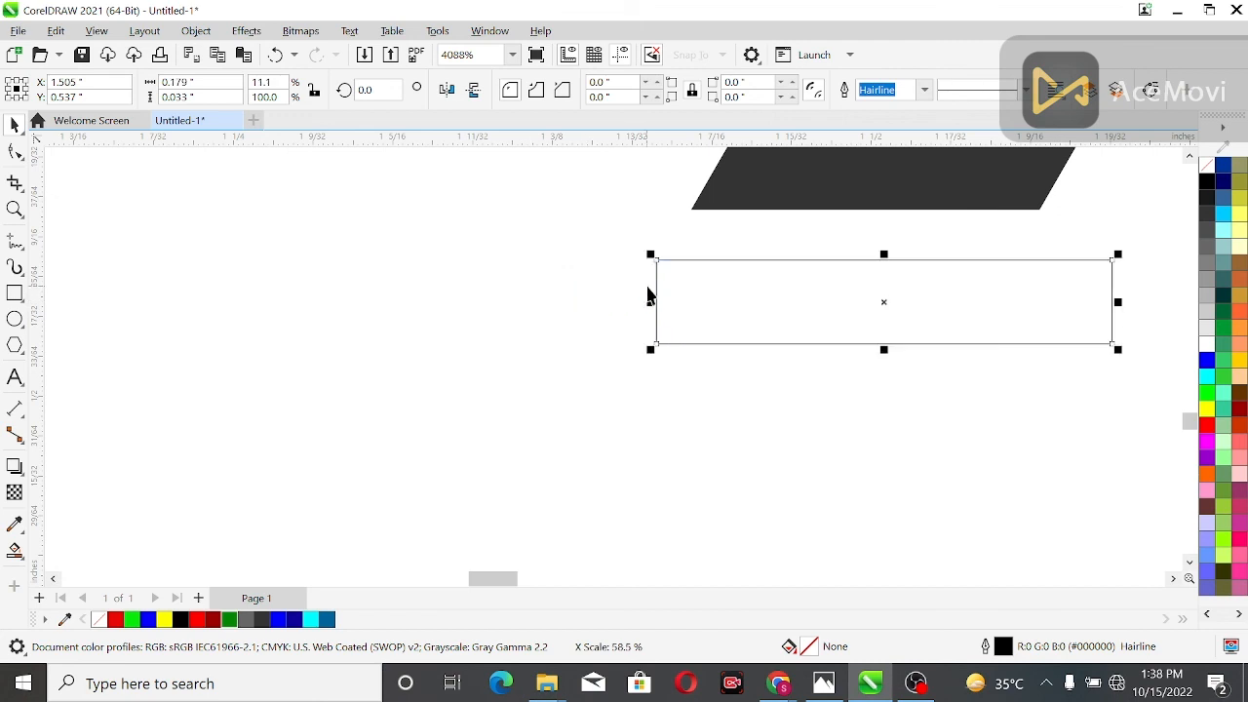
{"action": "left_click_drag", "start_coordinate": [878, 310], "coordinate": [804, 262]}
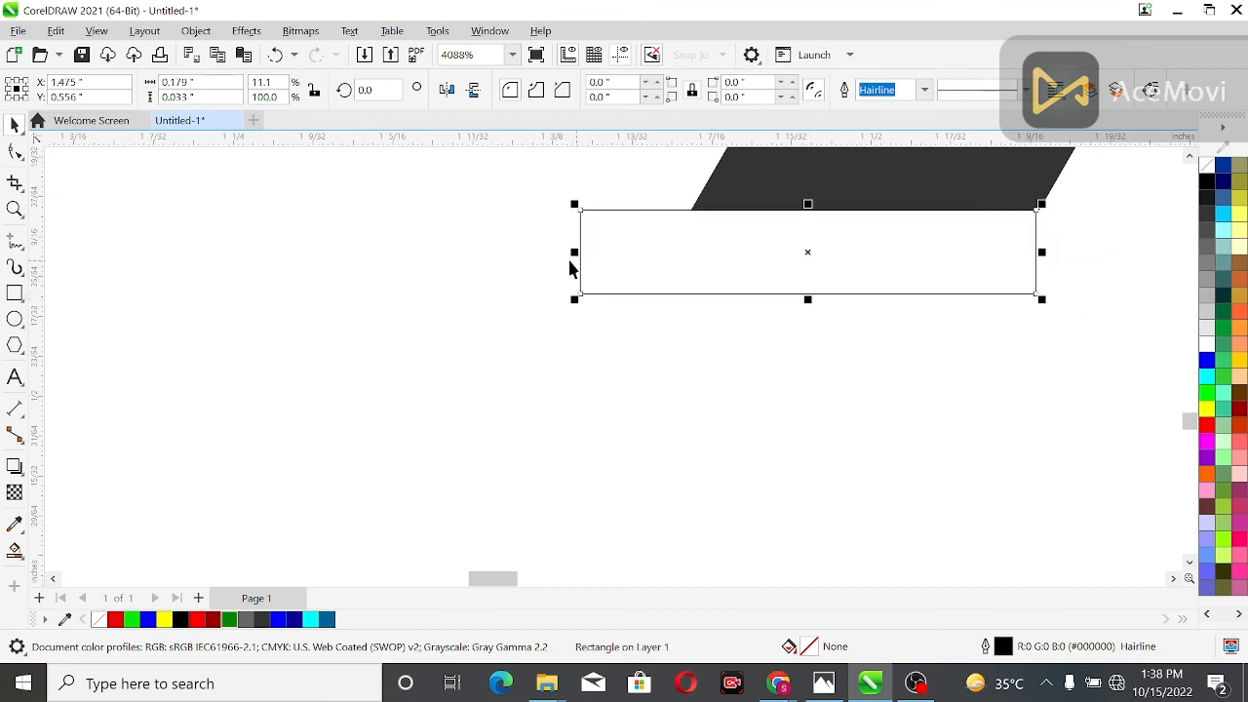
{"action": "left_click_drag", "start_coordinate": [573, 256], "coordinate": [682, 263]}
Convert the rectangle to curves and move its two right corners to continue the slant of the black band's right edge
{"action": "key", "text": "ctrl+q"}
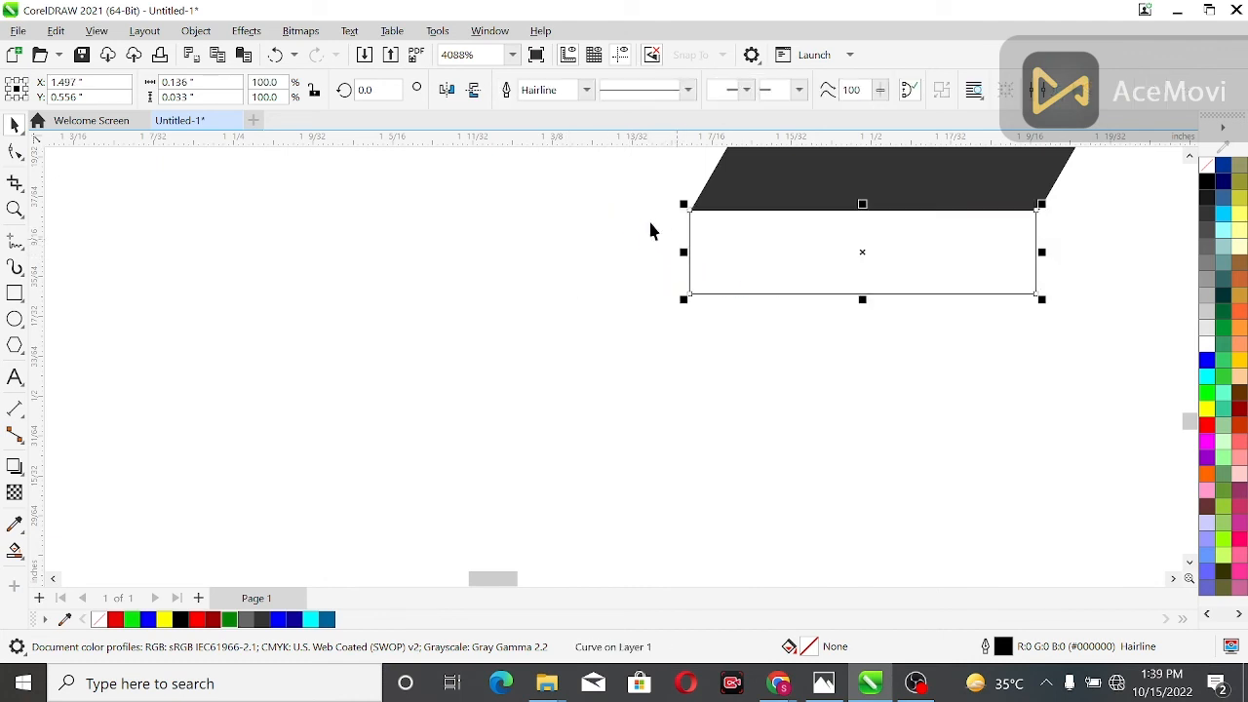
{"action": "left_click", "coordinate": [15, 151]}
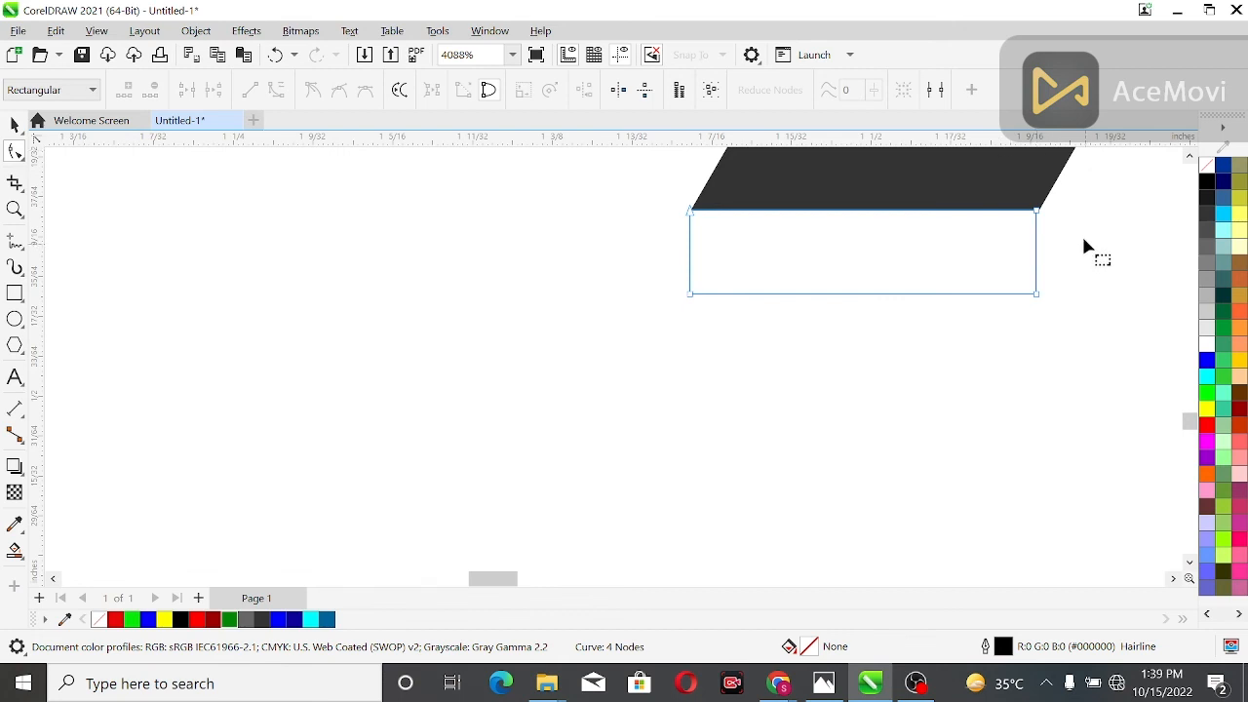
{"action": "scroll", "coordinate": [1049, 204], "scroll_direction": "up", "scroll_amount": 3}
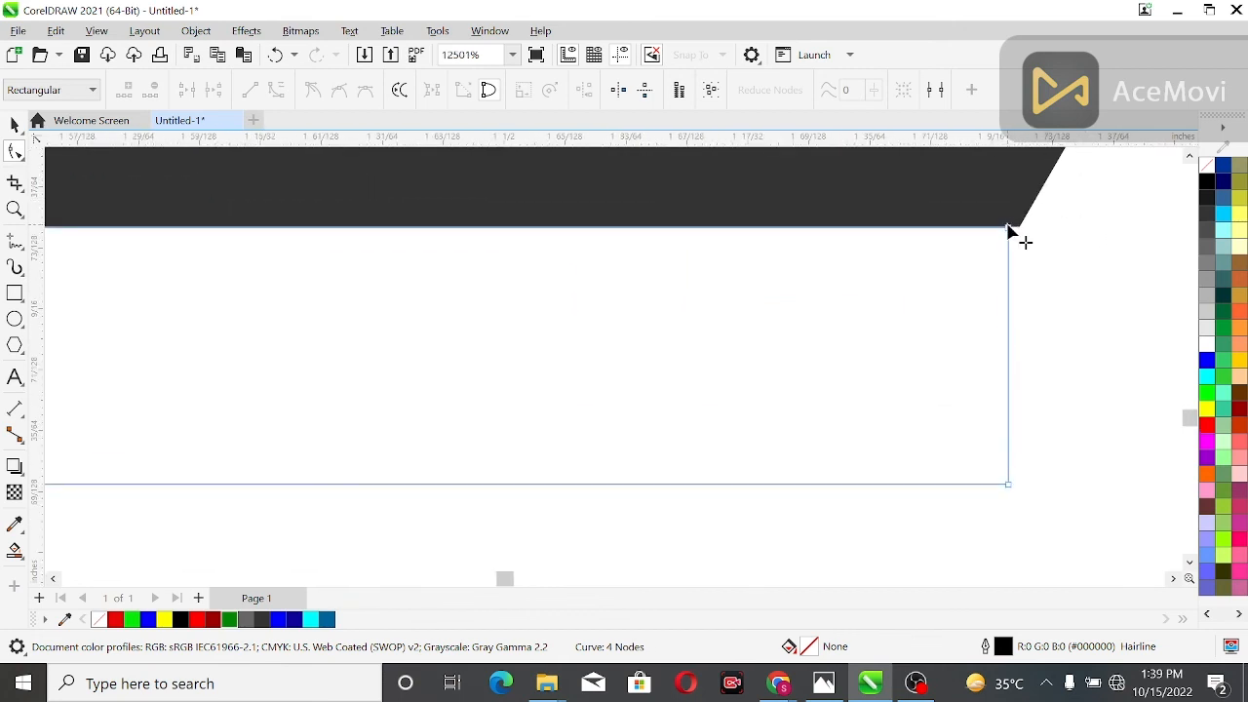
{"action": "left_click_drag", "start_coordinate": [1009, 228], "coordinate": [1017, 226]}
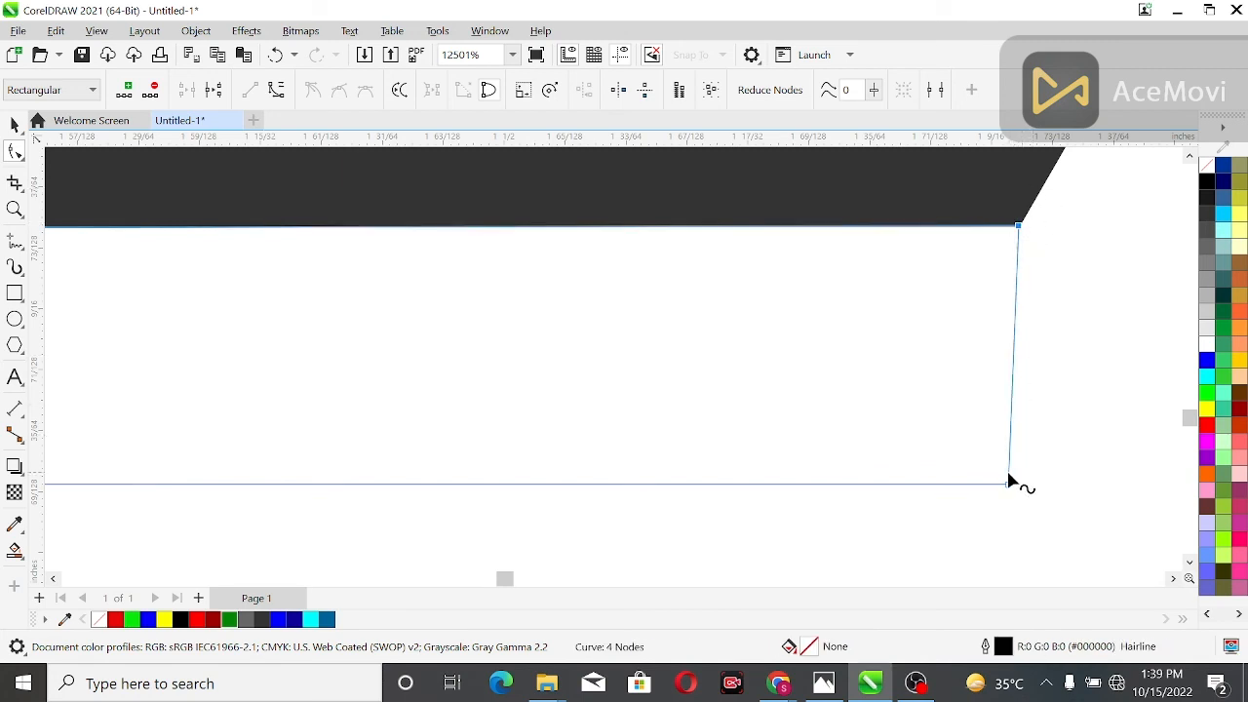
{"action": "left_click_drag", "start_coordinate": [1008, 486], "coordinate": [890, 484]}
Move the bar's two left corners to continue the slant of the black band's left edge
{"action": "scroll", "coordinate": [989, 451], "scroll_direction": "down", "scroll_amount": 3}
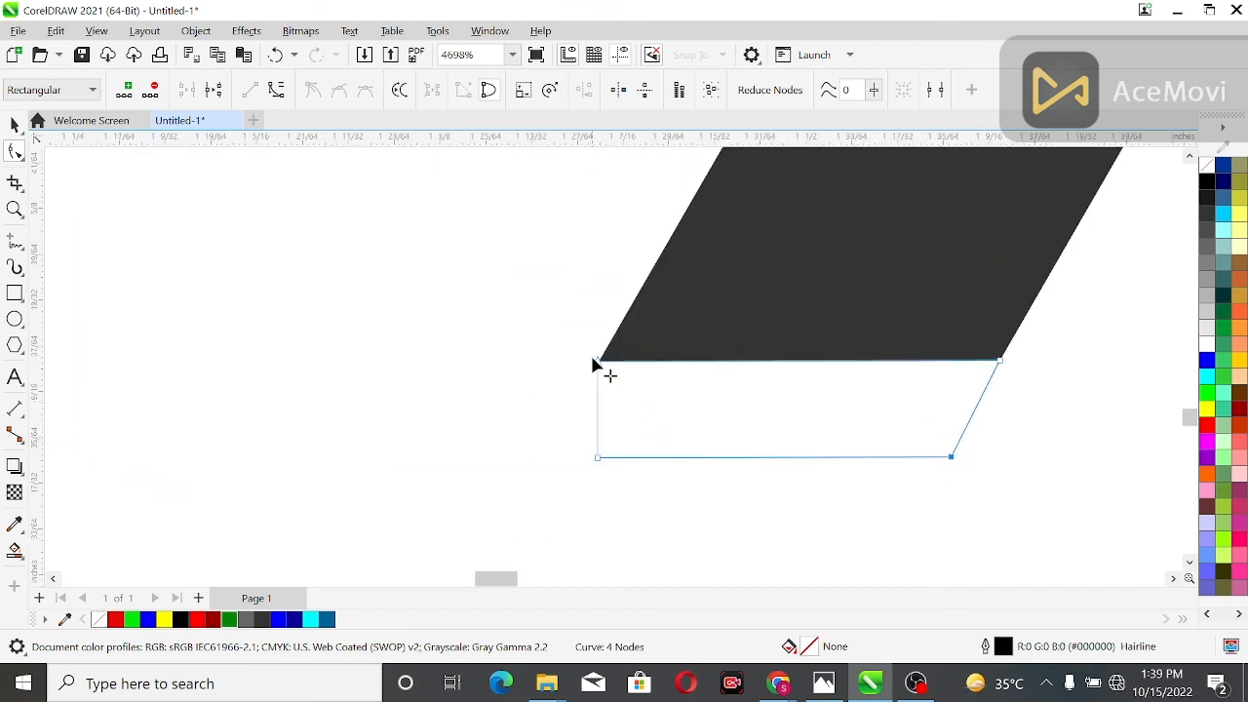
{"action": "scroll", "coordinate": [593, 364], "scroll_direction": "up", "scroll_amount": 3}
{"action": "left_click_drag", "start_coordinate": [606, 368], "coordinate": [612, 365]}
{"action": "scroll", "coordinate": [615, 429], "scroll_direction": "down", "scroll_amount": 3}
{"action": "left_click_drag", "start_coordinate": [612, 511], "coordinate": [551, 512]}
{"action": "left_click", "coordinate": [715, 444]}
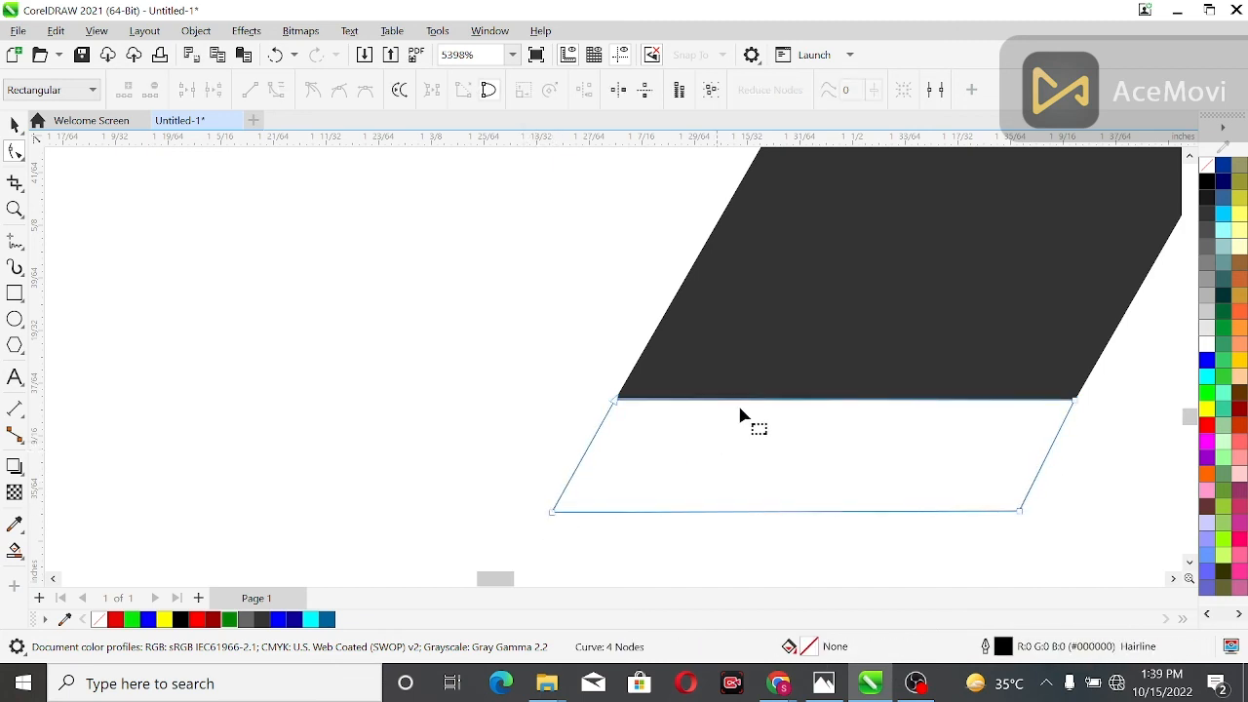
Fill the slanted bar under the black band with black (#000000) and remove its outline
{"action": "left_click", "coordinate": [1208, 182]}
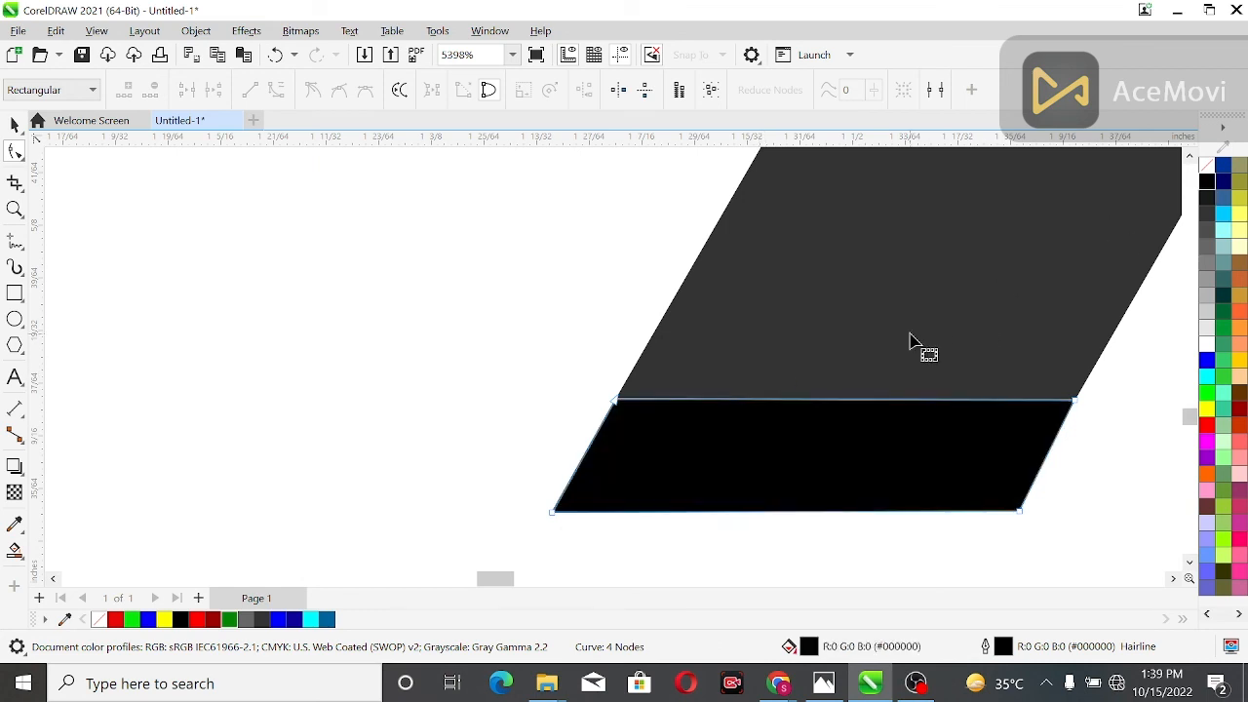
{"action": "scroll", "coordinate": [911, 345], "scroll_direction": "down", "scroll_amount": 3}
{"action": "left_click_drag", "start_coordinate": [736, 329], "coordinate": [998, 432]}
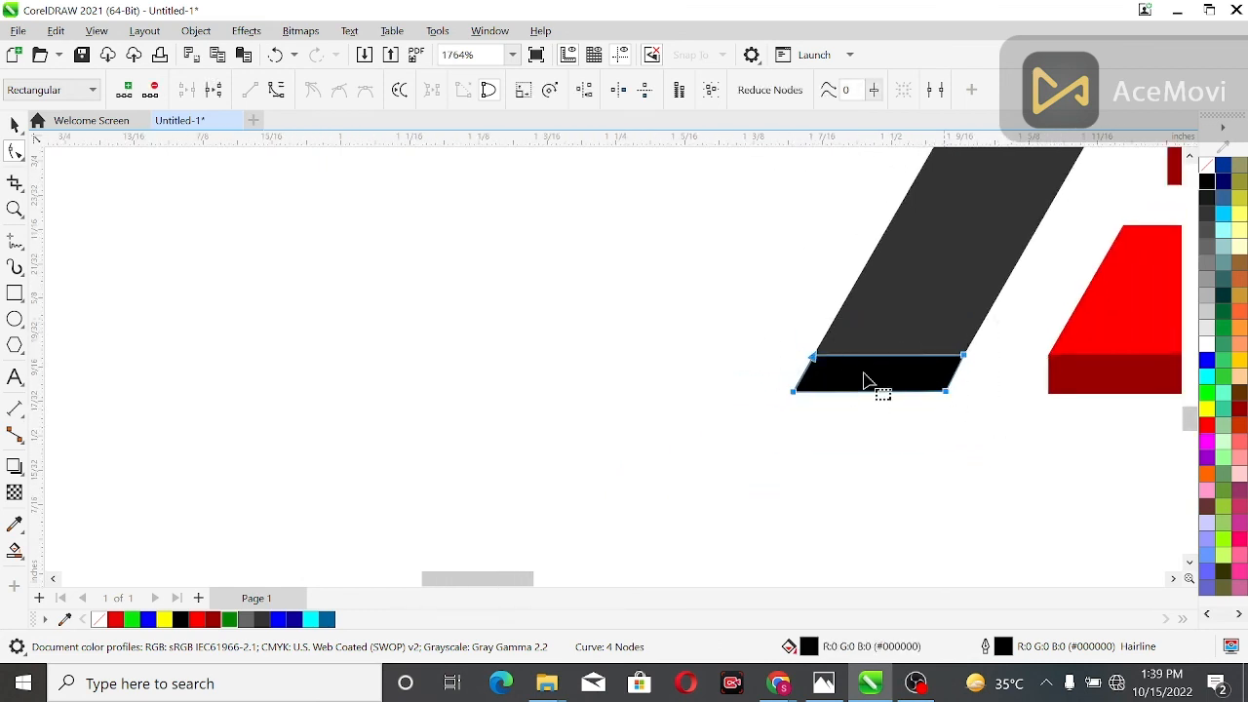
{"action": "left_click", "coordinate": [14, 125]}
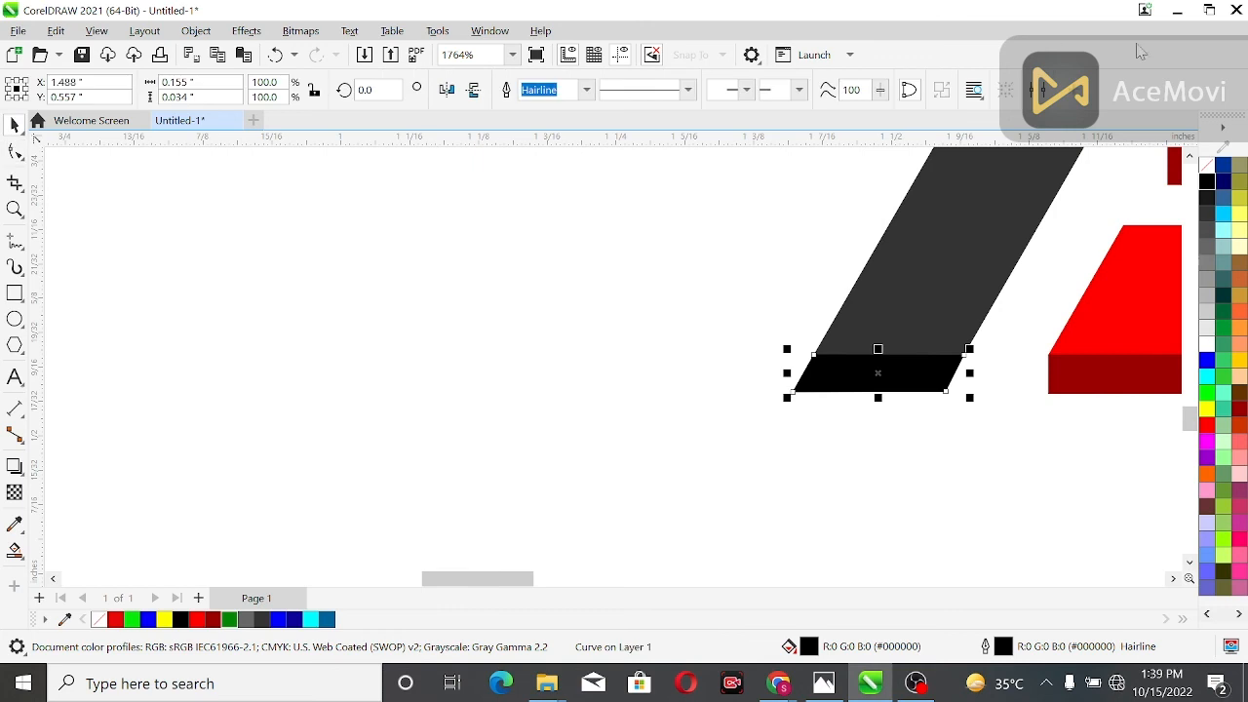
{"action": "right_click", "coordinate": [1207, 164]}
{"action": "left_click", "coordinate": [862, 235]}
{"action": "scroll", "coordinate": [862, 234], "scroll_direction": "down", "scroll_amount": 3}
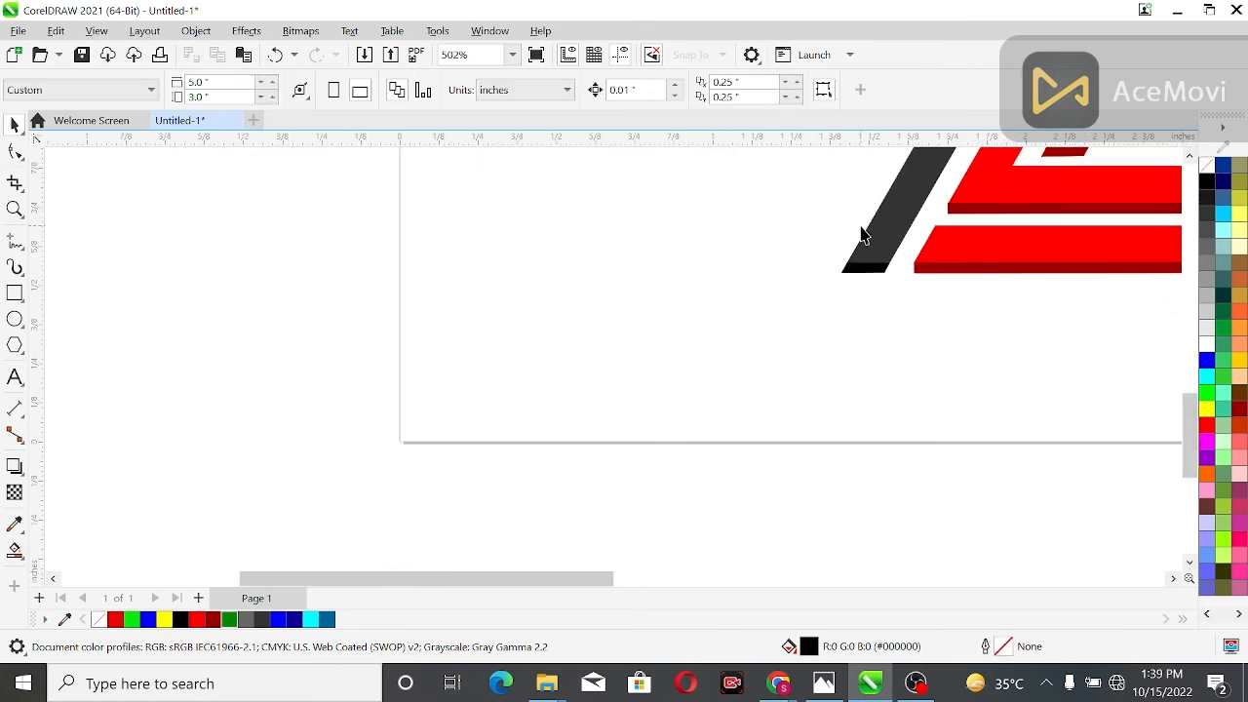
{"action": "scroll", "coordinate": [862, 234], "scroll_direction": "down", "scroll_amount": 1}
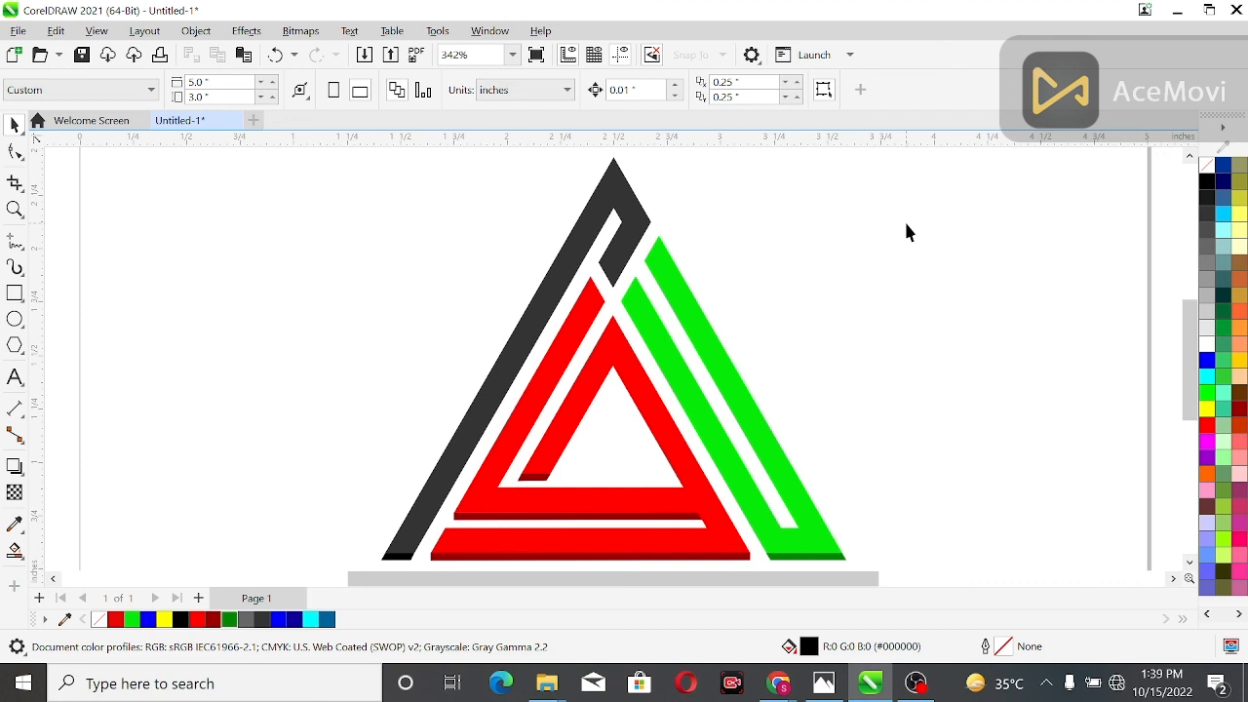
Try to group the five dark strips along the bottom edges of the black, red and green bands
{"action": "scroll", "coordinate": [905, 234], "scroll_direction": "down", "scroll_amount": 1}
{"action": "left_click_drag", "start_coordinate": [827, 342], "coordinate": [839, 530]}
{"action": "scroll", "coordinate": [839, 527], "scroll_direction": "down", "scroll_amount": 1}
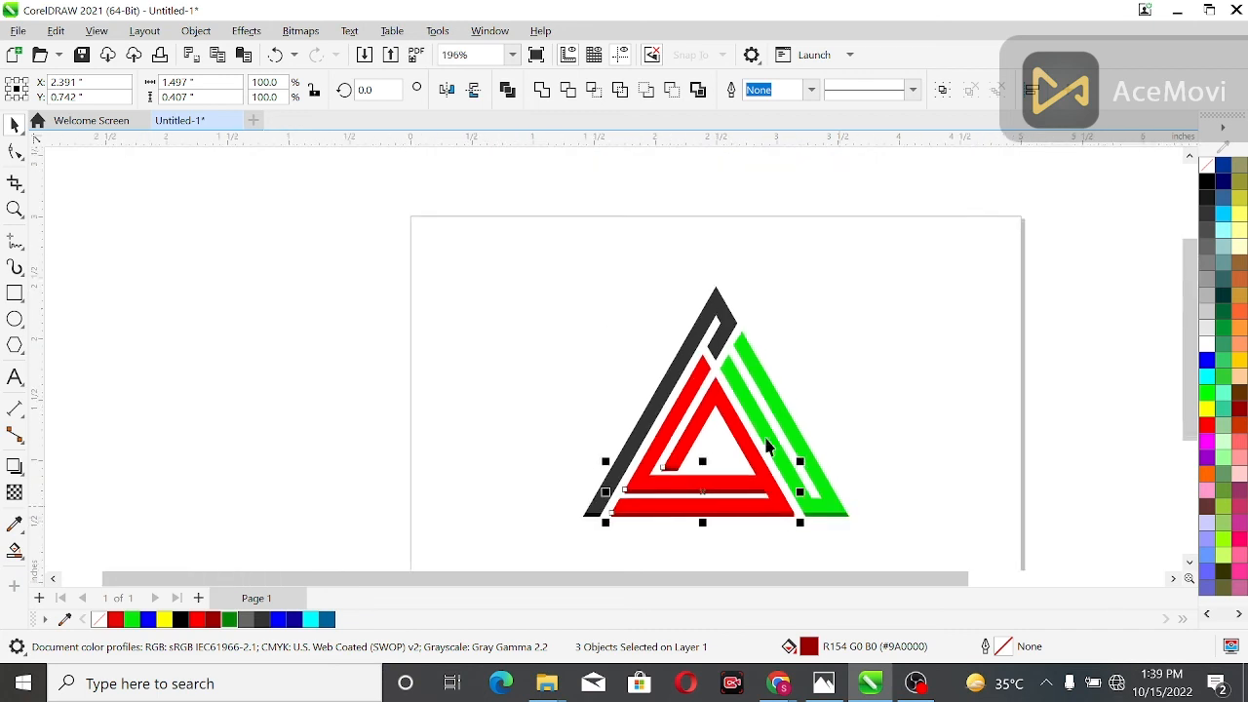
{"action": "left_click_drag", "start_coordinate": [917, 526], "coordinate": [916, 547]}
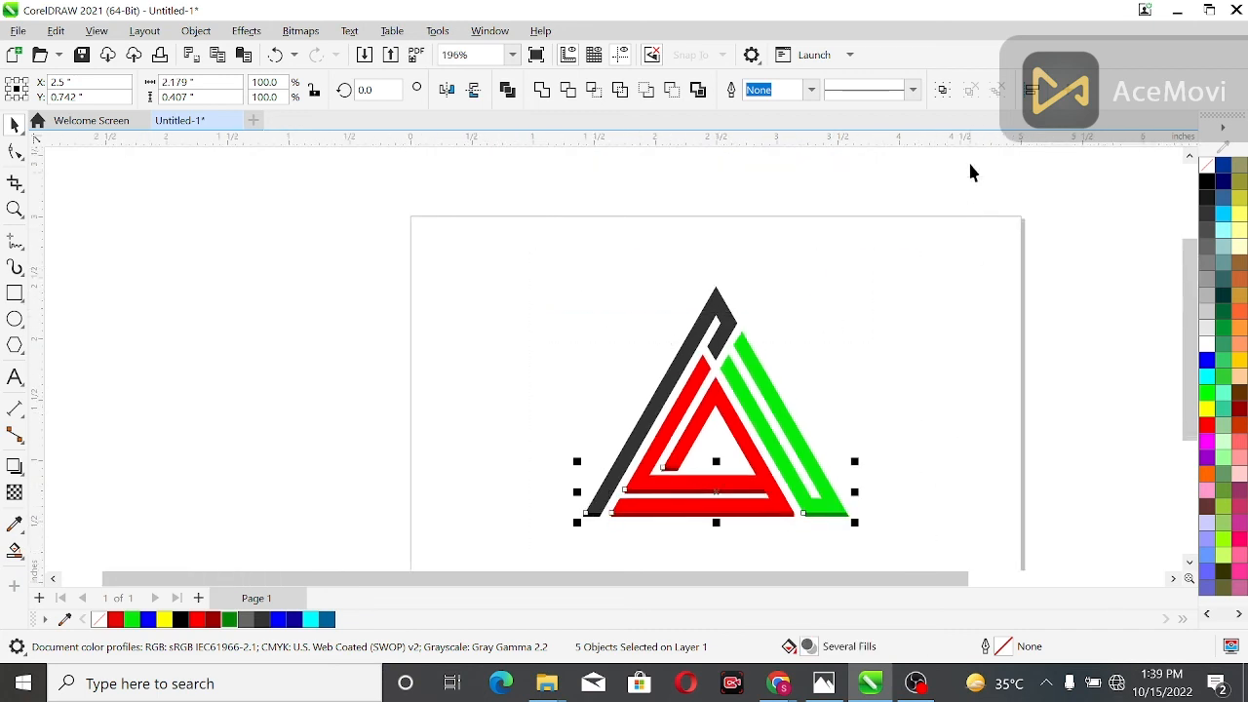
{"action": "left_click", "coordinate": [903, 262]}
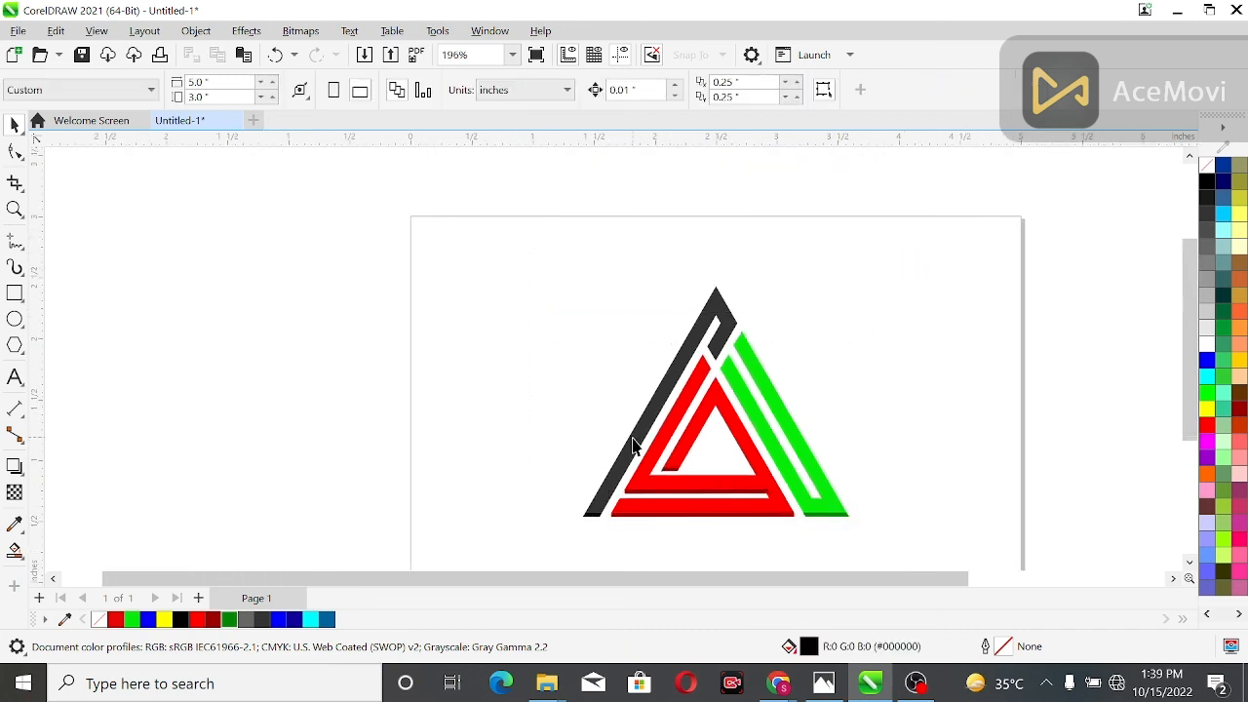
{"action": "scroll", "coordinate": [748, 495], "scroll_direction": "up", "scroll_amount": 3}
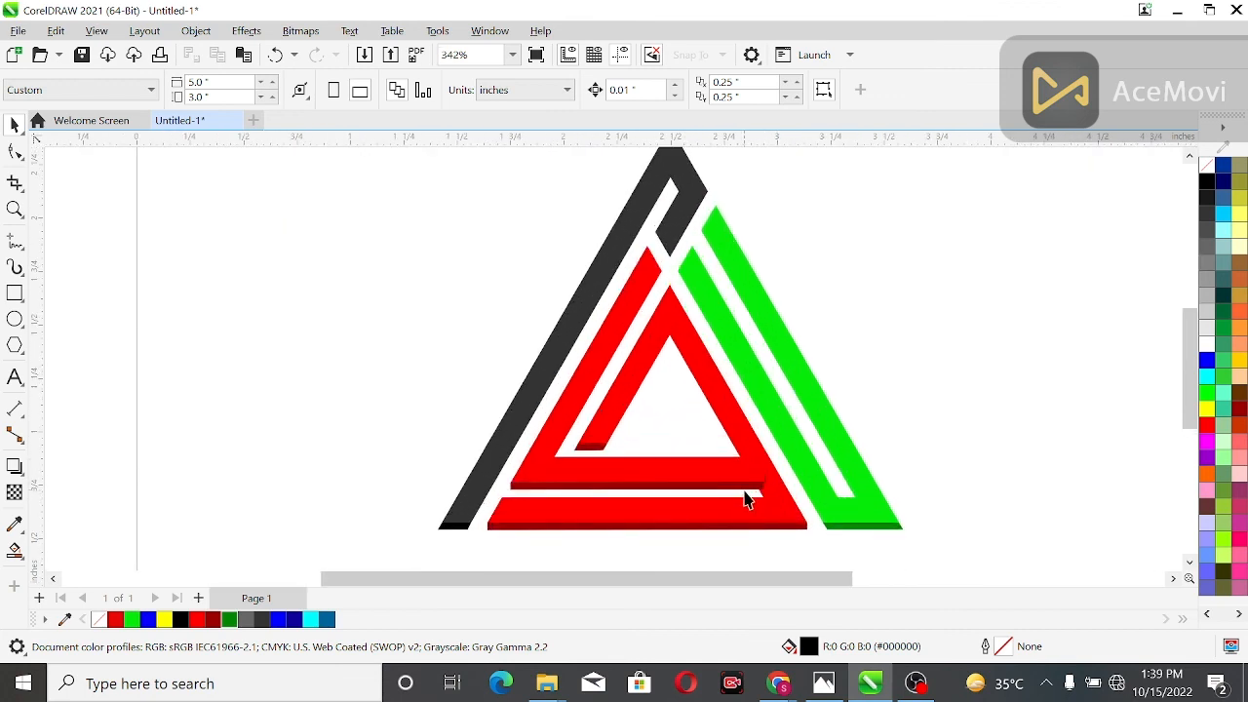
{"action": "key", "text": "ctrl+z"}
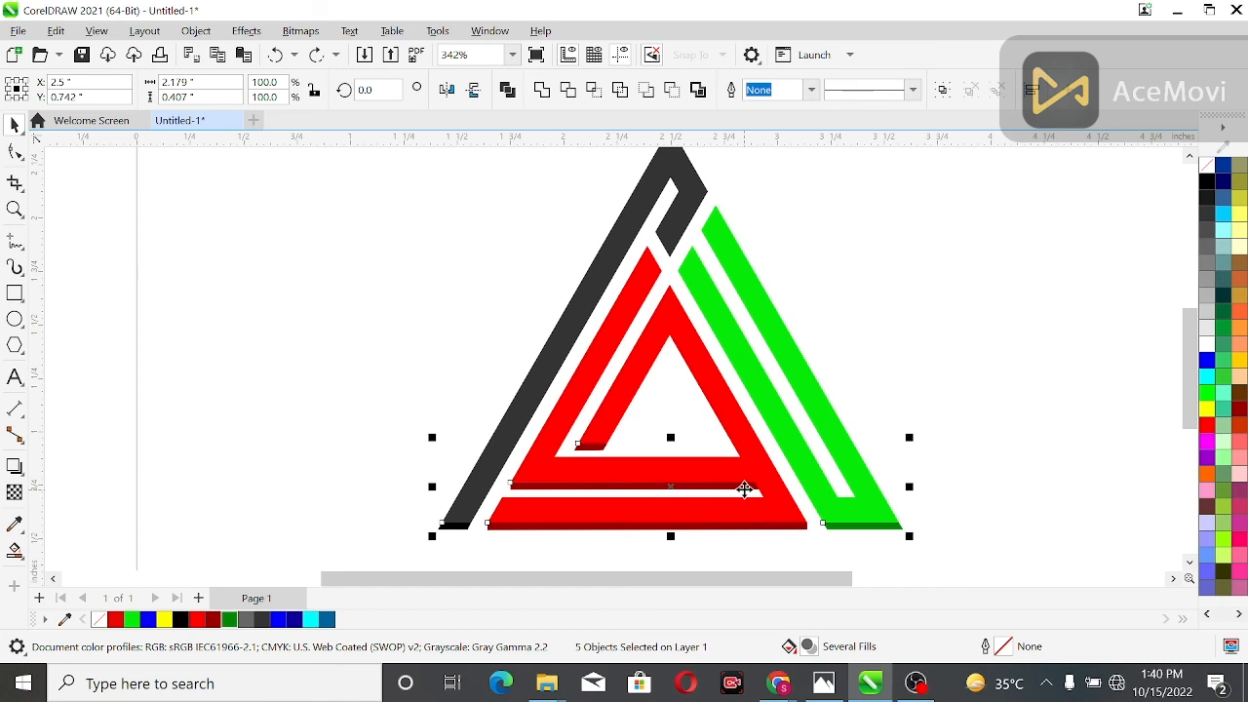
{"action": "left_click", "coordinate": [829, 318]}
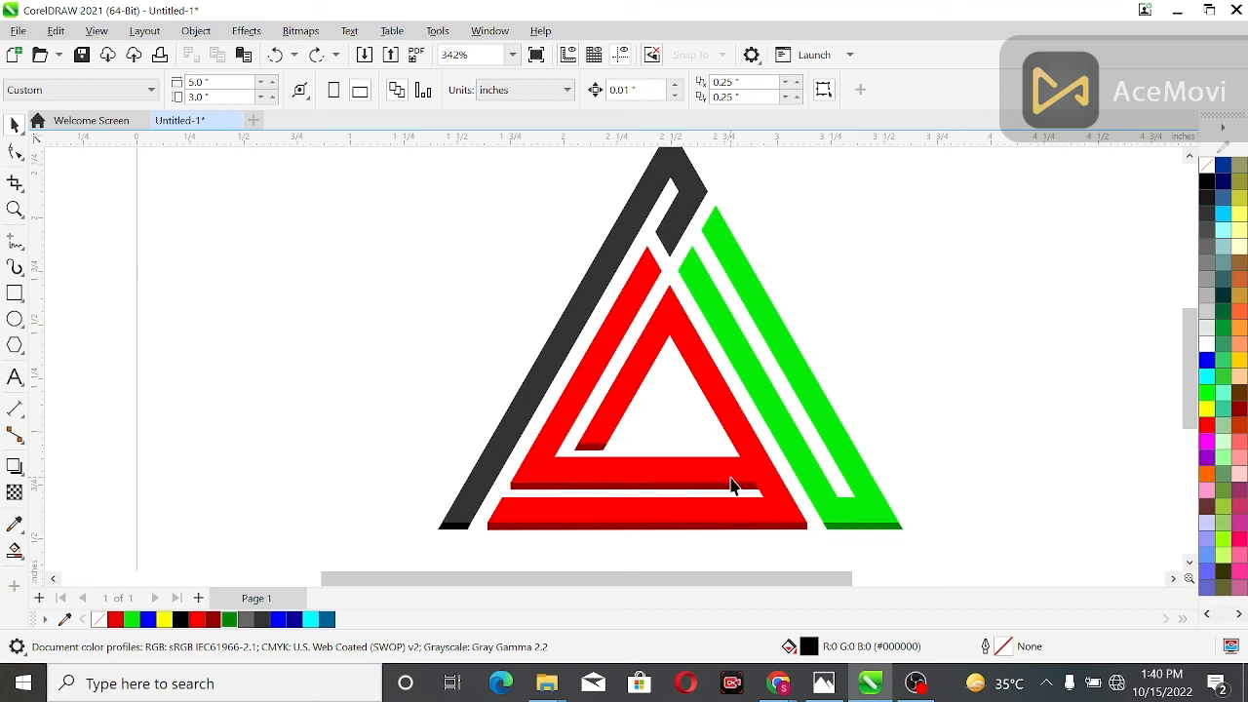
Unlock the group of black, red and green bands, and group the five dark strips together
{"action": "right_click", "coordinate": [733, 485]}
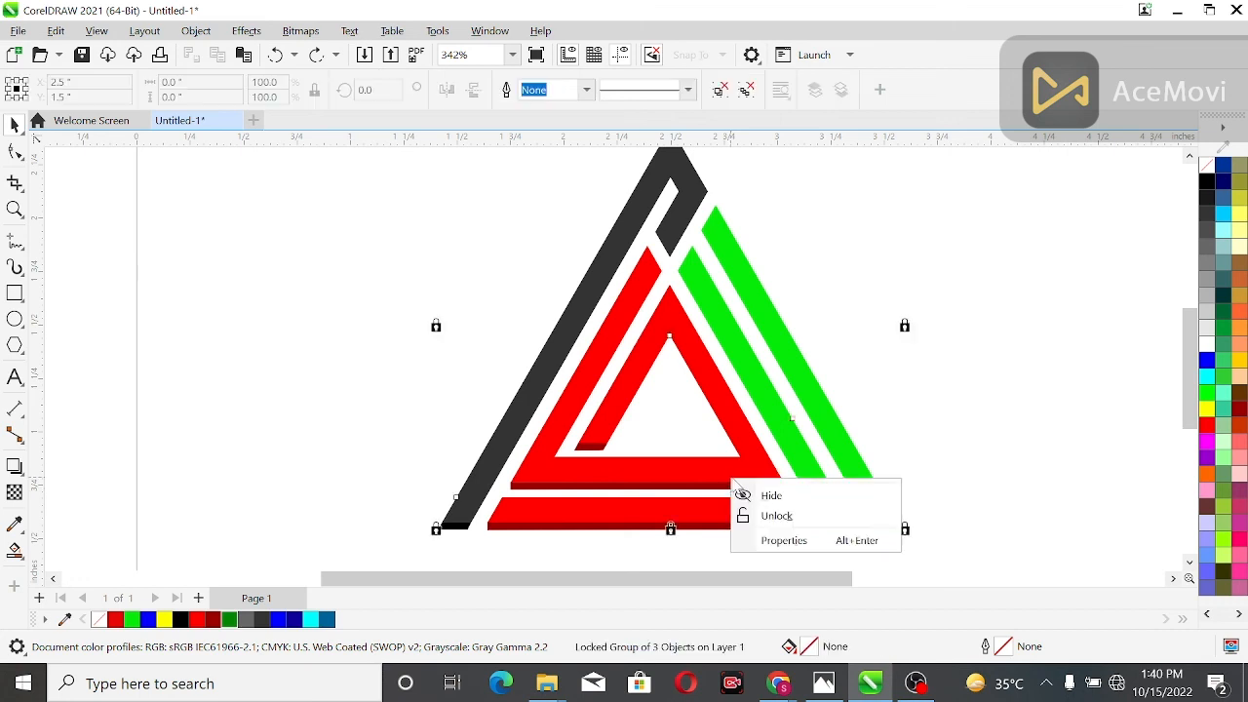
{"action": "left_click", "coordinate": [756, 515]}
{"action": "left_click", "coordinate": [758, 494]}
{"action": "left_click", "coordinate": [732, 488]}
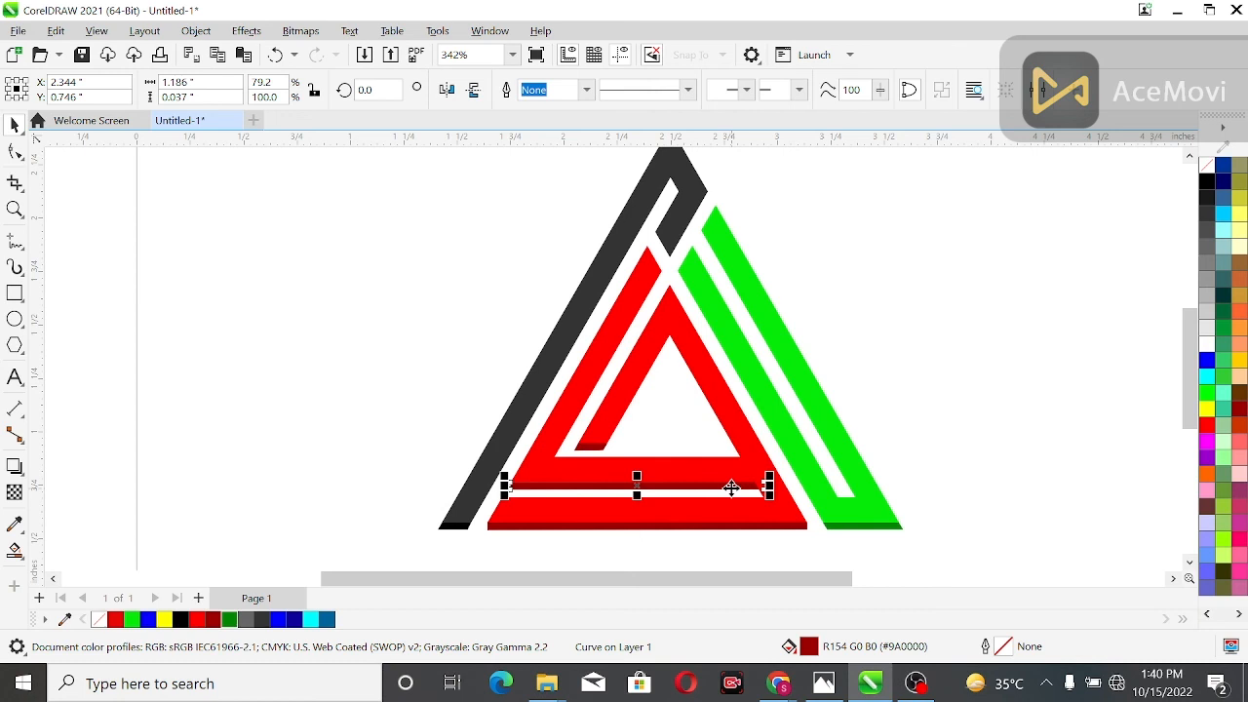
{"action": "left_click_drag", "start_coordinate": [391, 382], "coordinate": [1002, 322]}
Group the coloured bands and the dark strips into one complete triangular logo
{"action": "scroll", "coordinate": [958, 236], "scroll_direction": "down", "scroll_amount": 3}
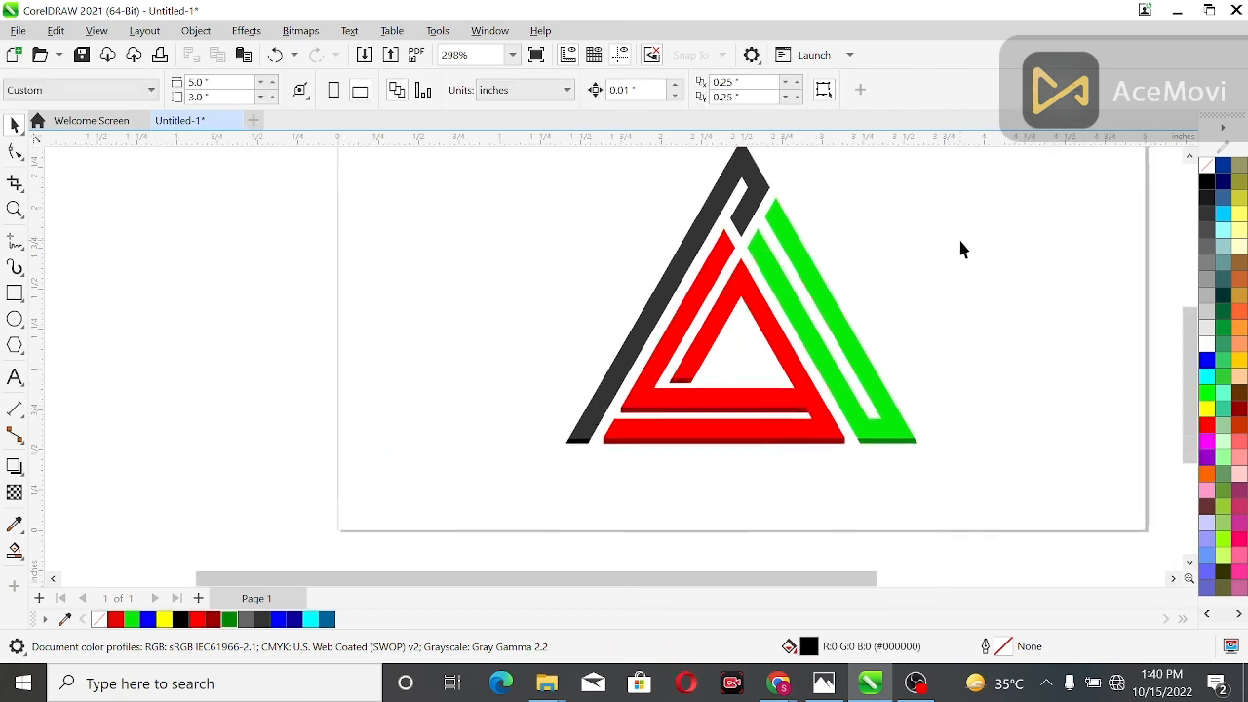
{"action": "scroll", "coordinate": [802, 195], "scroll_direction": "down", "scroll_amount": 2}
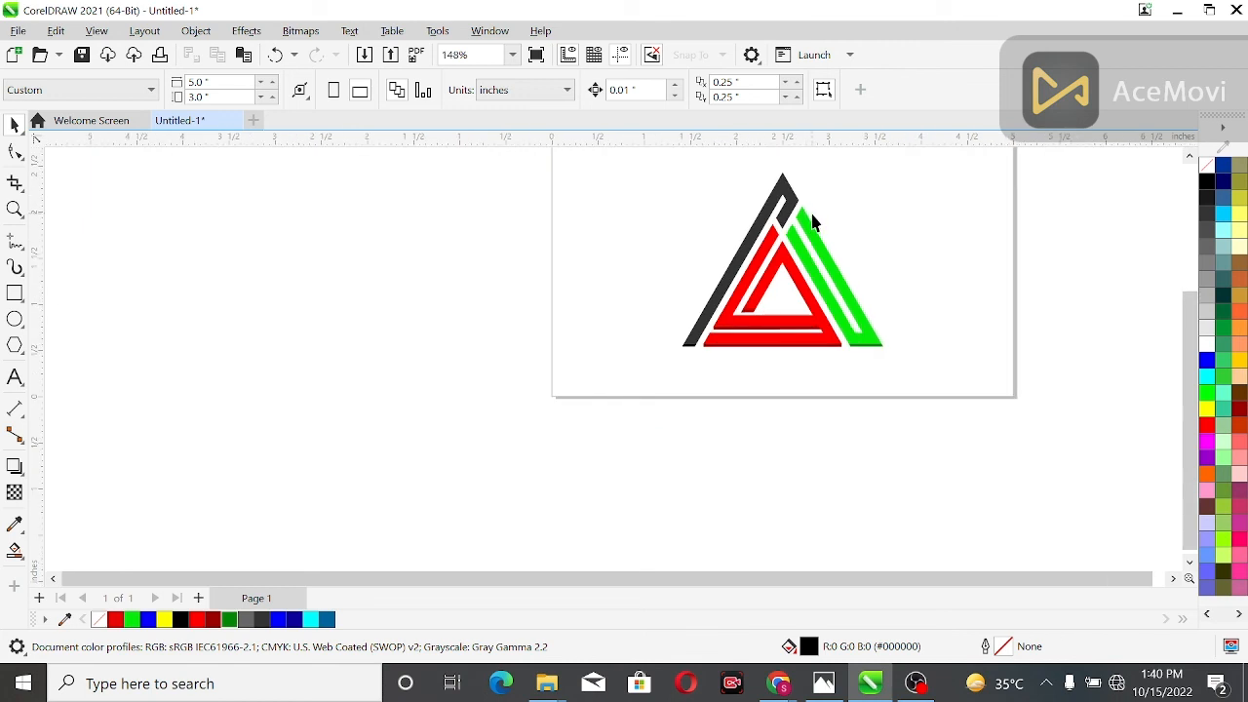
{"action": "scroll", "coordinate": [812, 222], "scroll_direction": "up", "scroll_amount": 5}
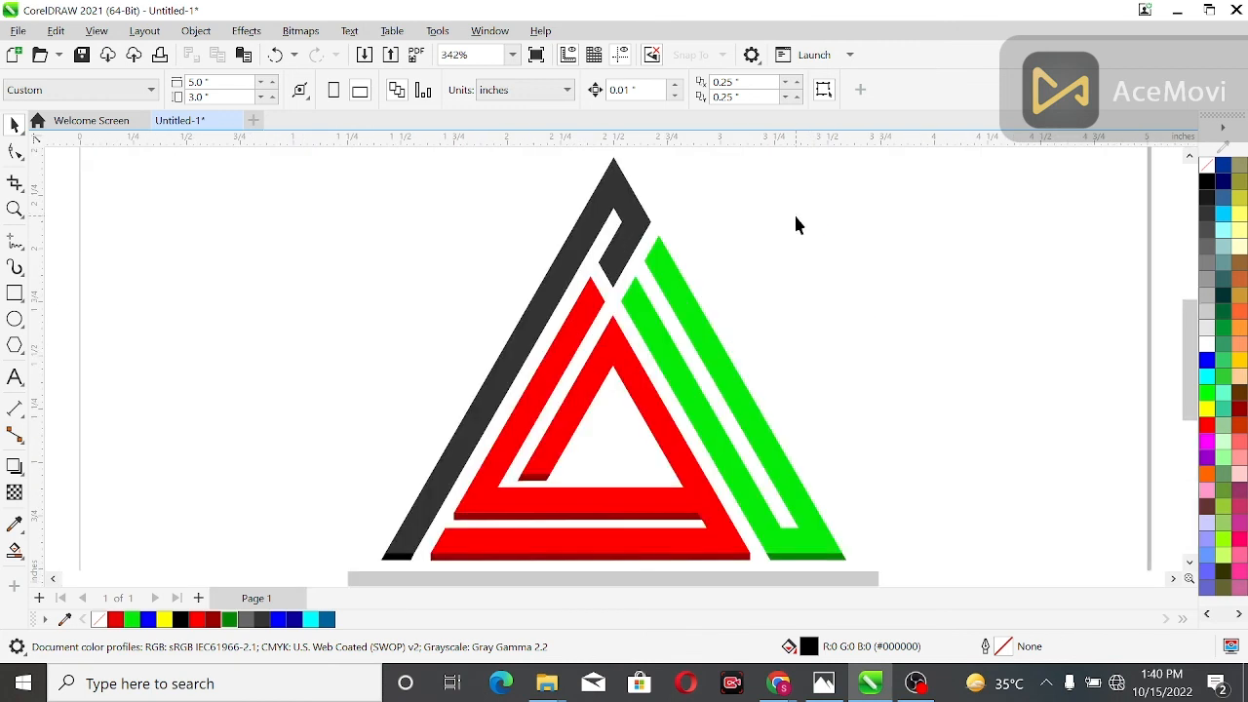
{"action": "left_click_drag", "start_coordinate": [276, 148], "coordinate": [1027, 535]}
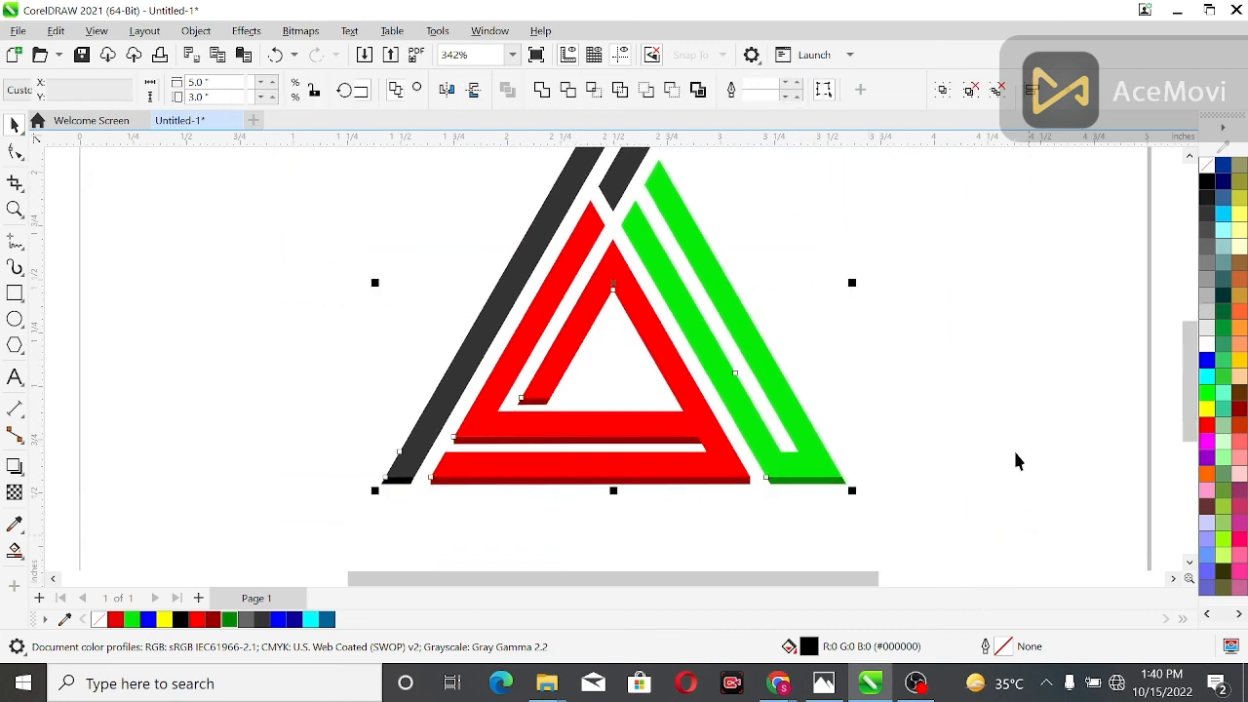
{"action": "left_click", "coordinate": [945, 88]}
{"action": "left_click", "coordinate": [889, 246]}
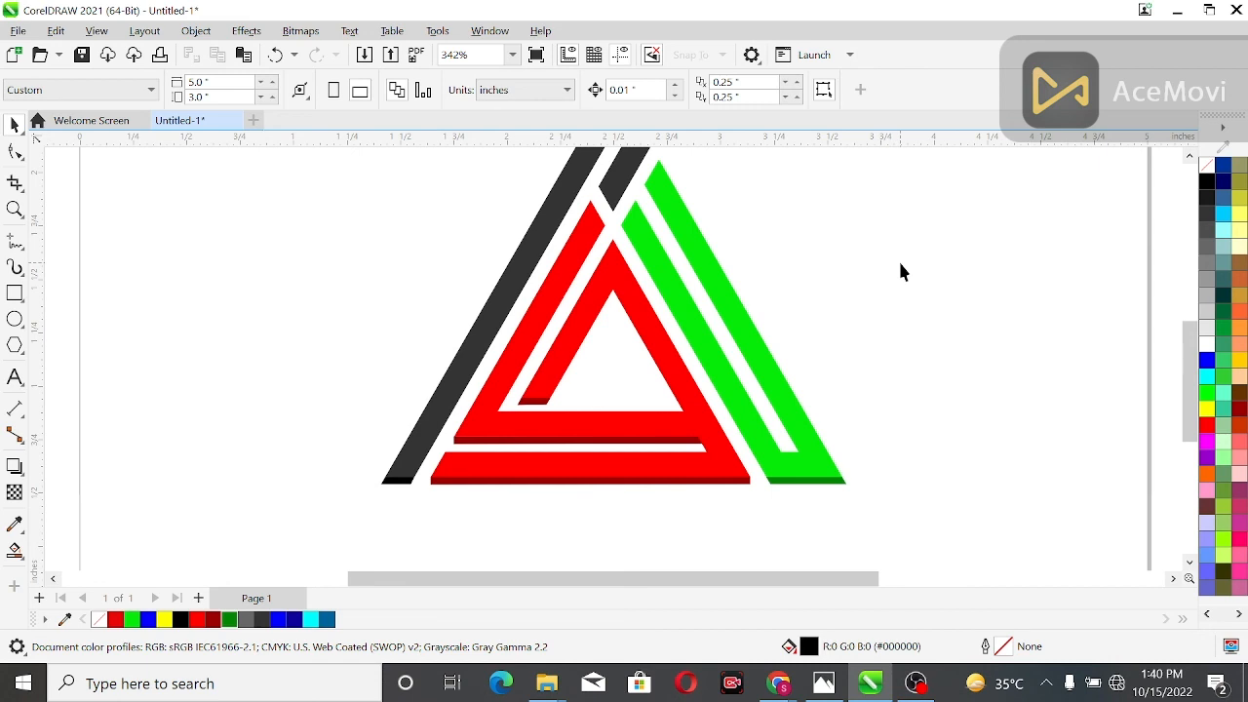
{"action": "scroll", "coordinate": [901, 272], "scroll_direction": "up", "scroll_amount": 2}
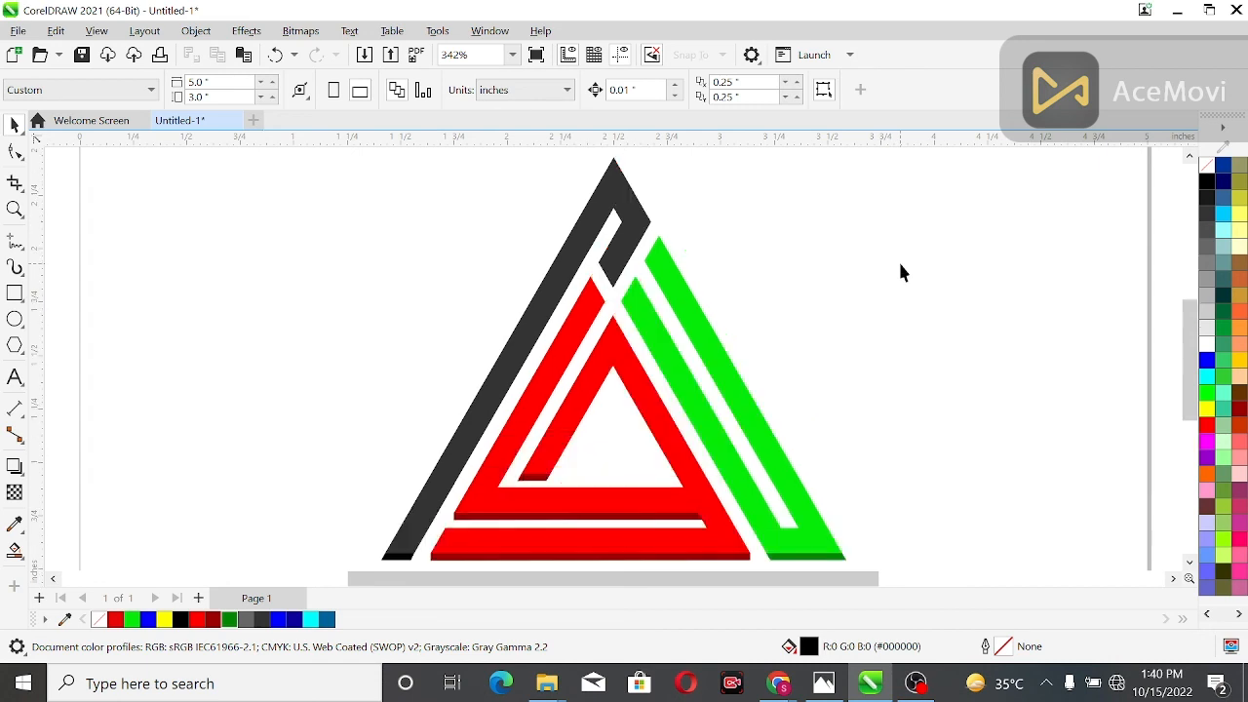